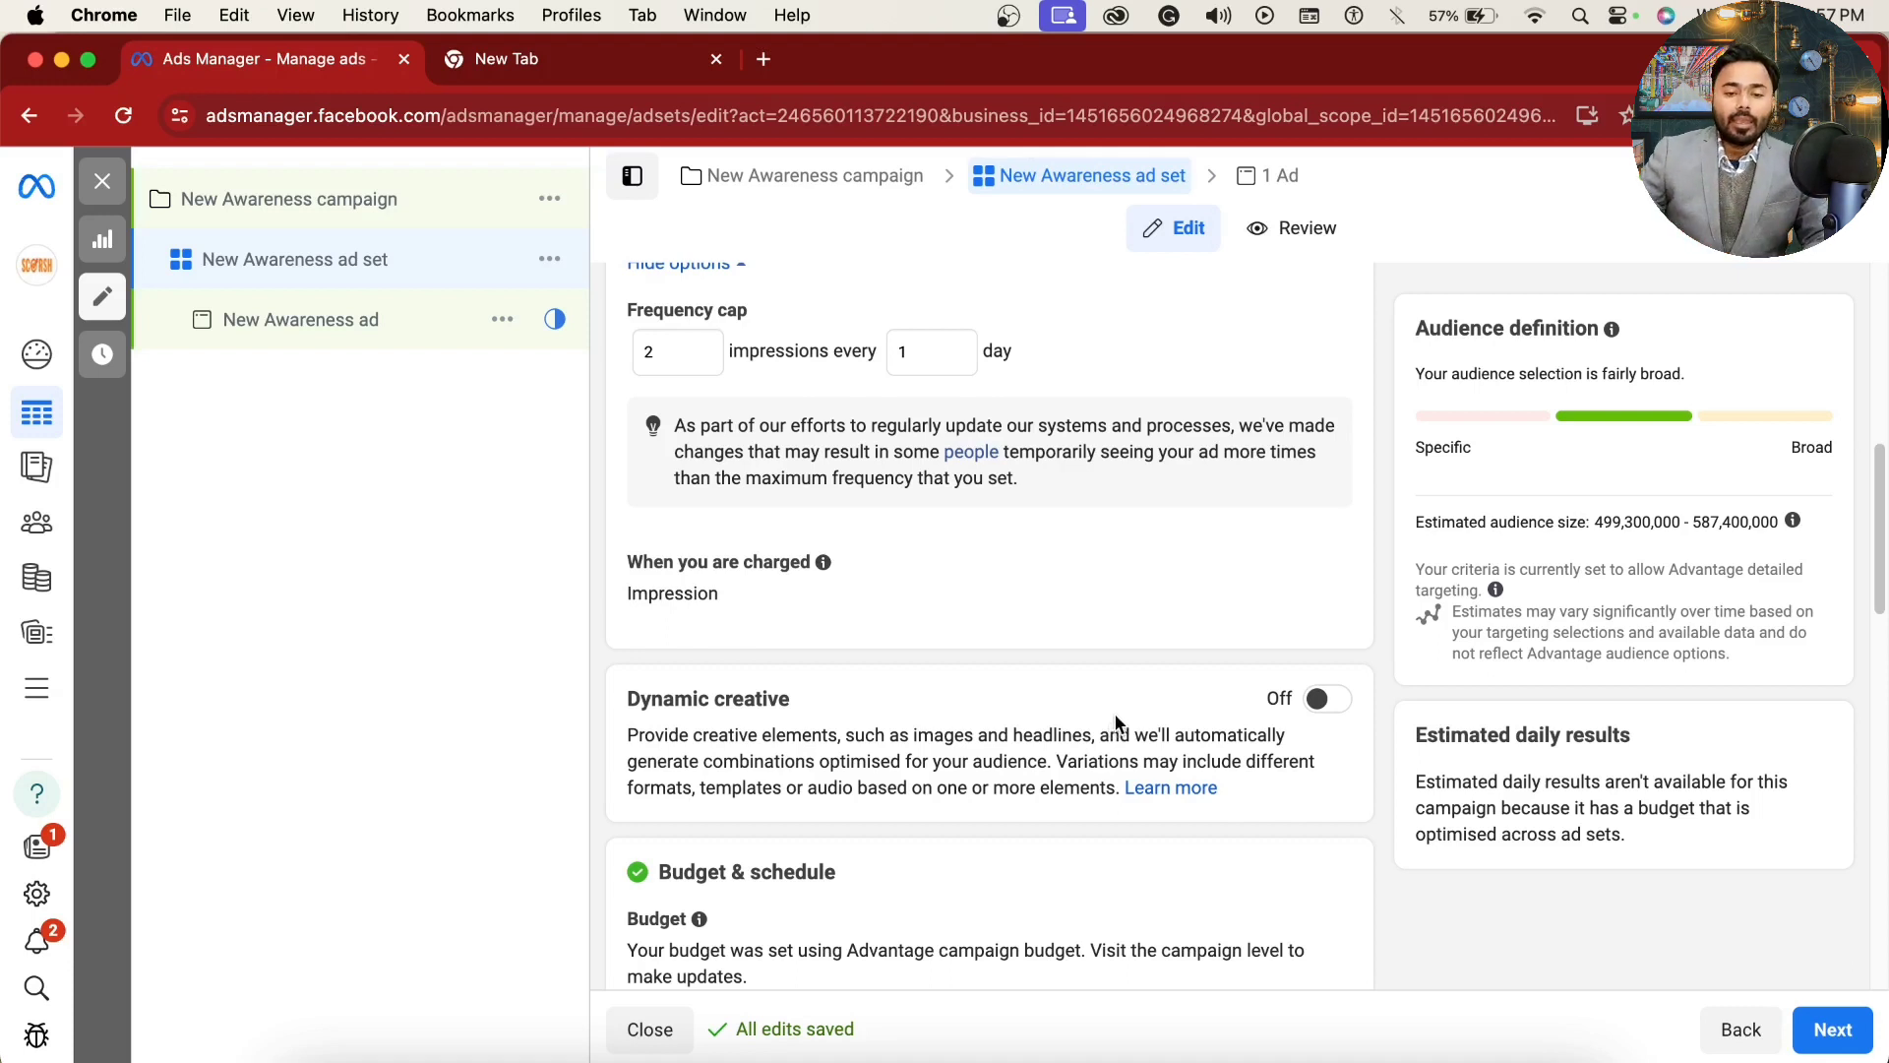
Step: Turn on dynamic creative for the ad set after reading its explanation, and switch it back off
{"action": "left_click", "coordinate": [1330, 700]}
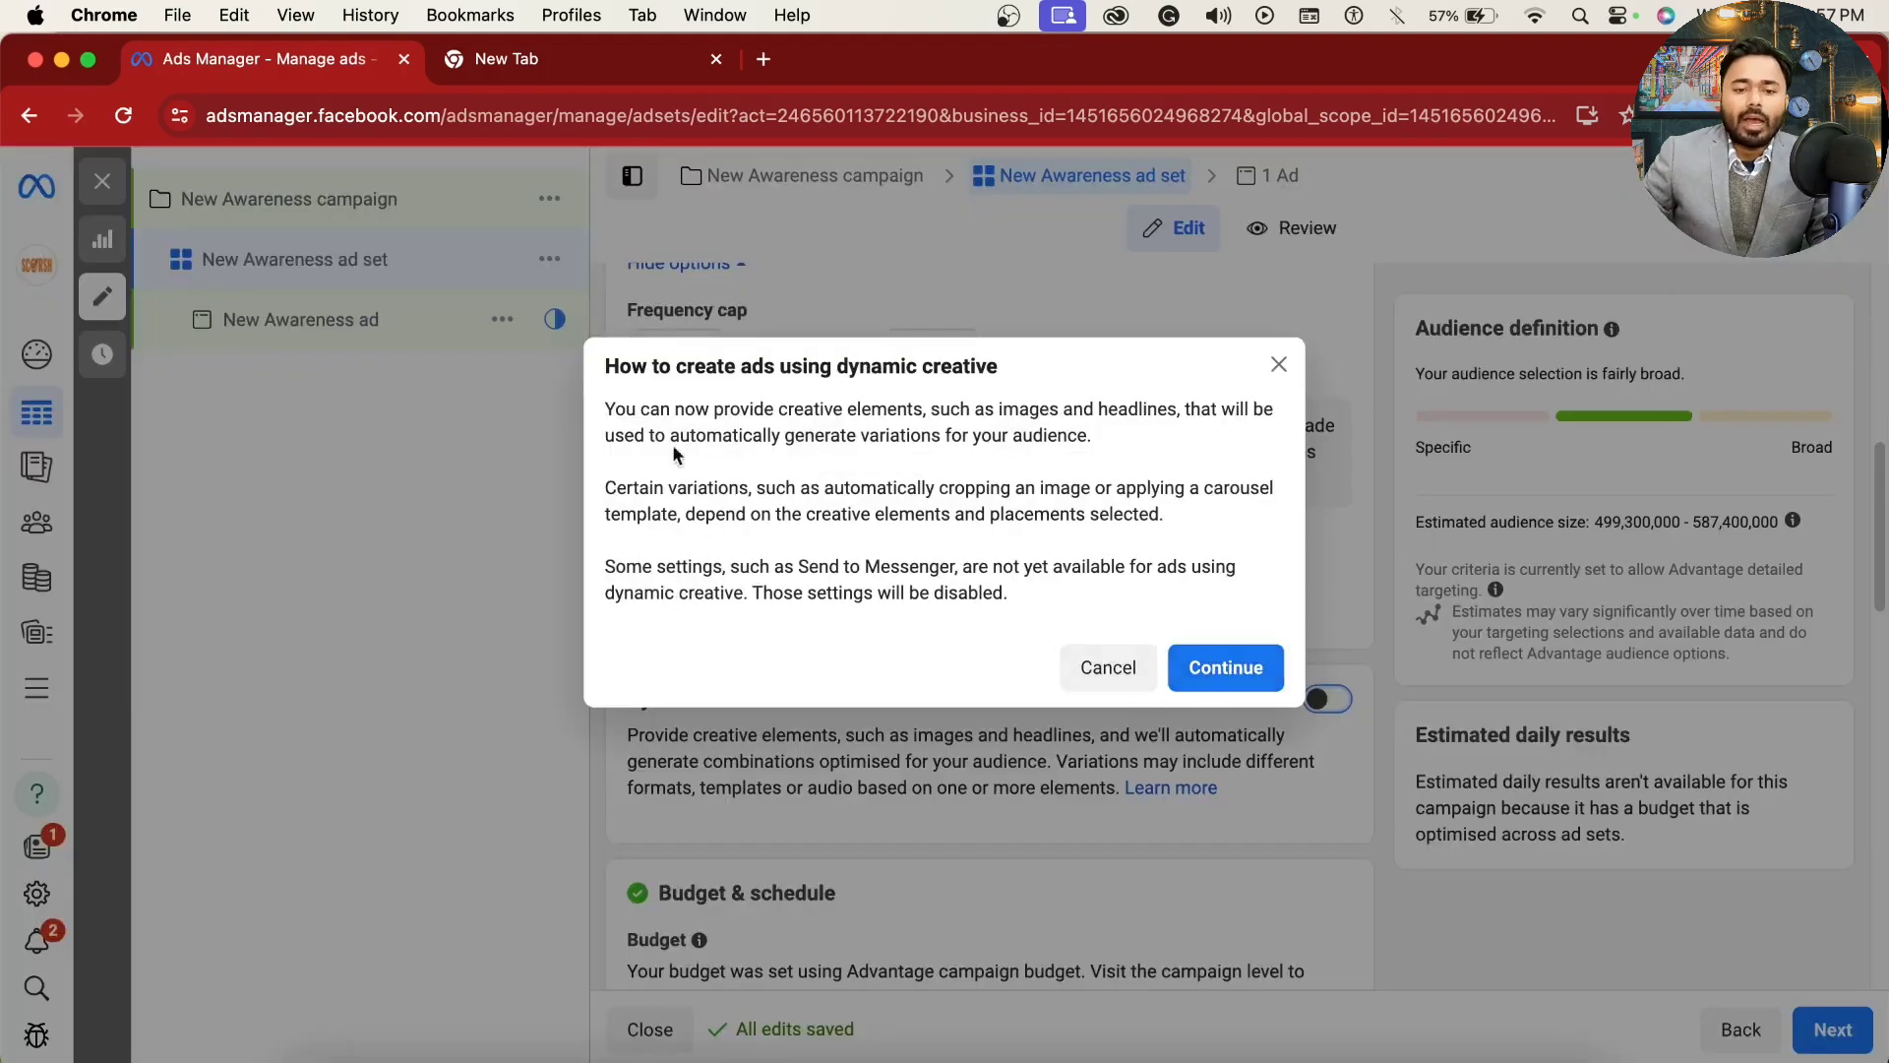
{"action": "left_click_drag", "start_coordinate": [605, 367], "coordinate": [996, 529]}
{"action": "left_click", "coordinate": [987, 497]}
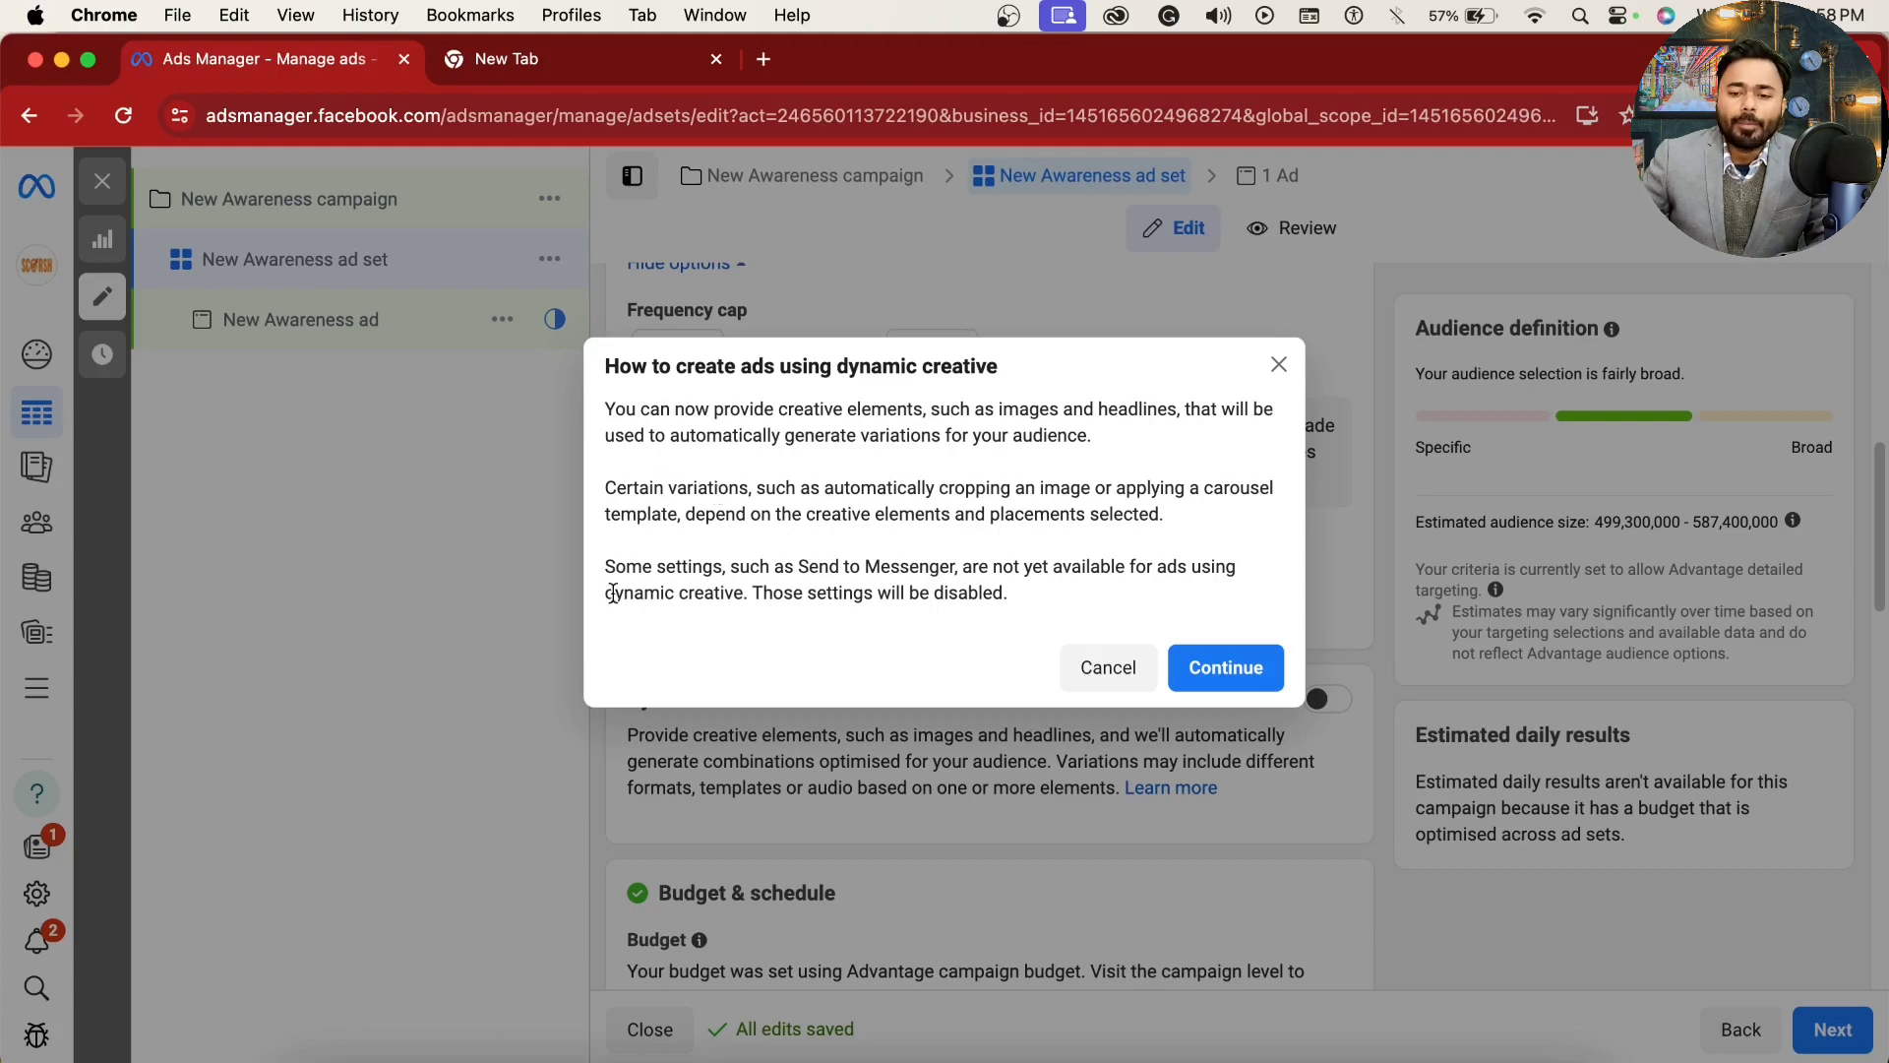
{"action": "left_click", "coordinate": [1200, 668]}
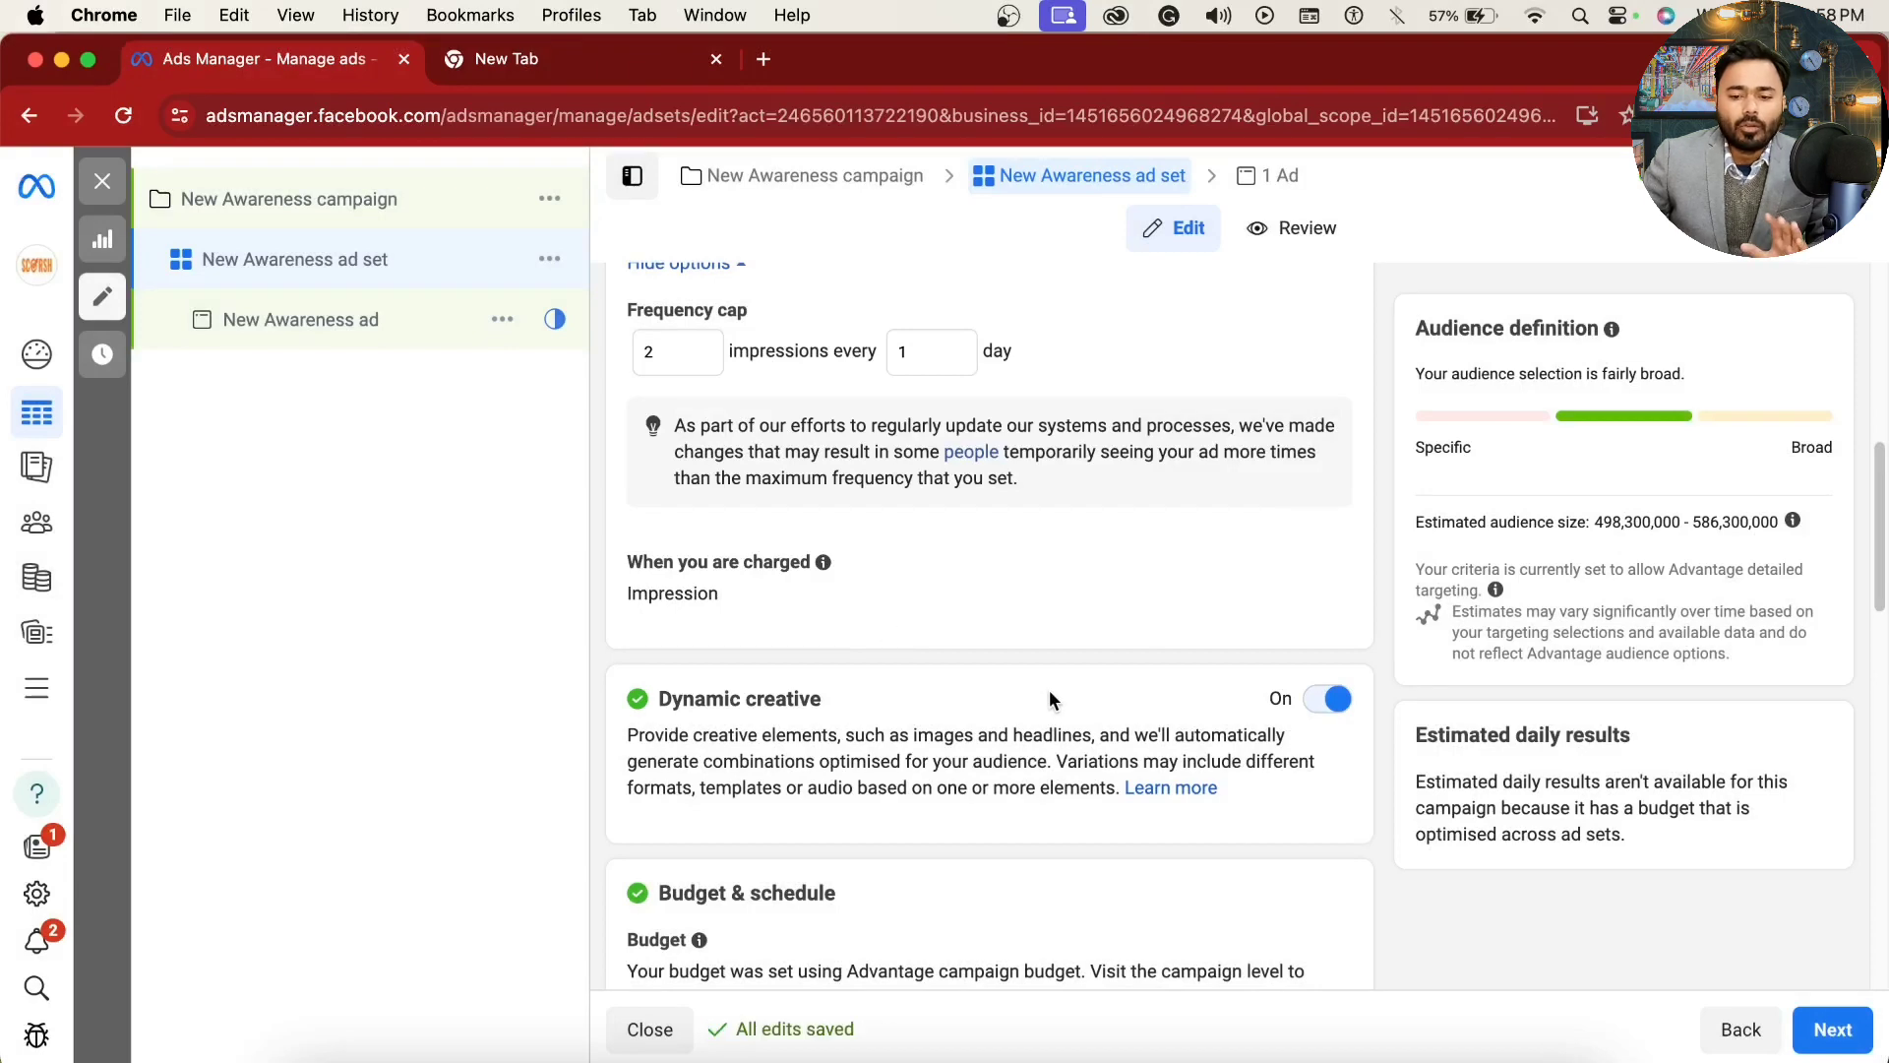
{"action": "left_click", "coordinate": [1328, 688]}
{"action": "left_click", "coordinate": [1195, 598]}
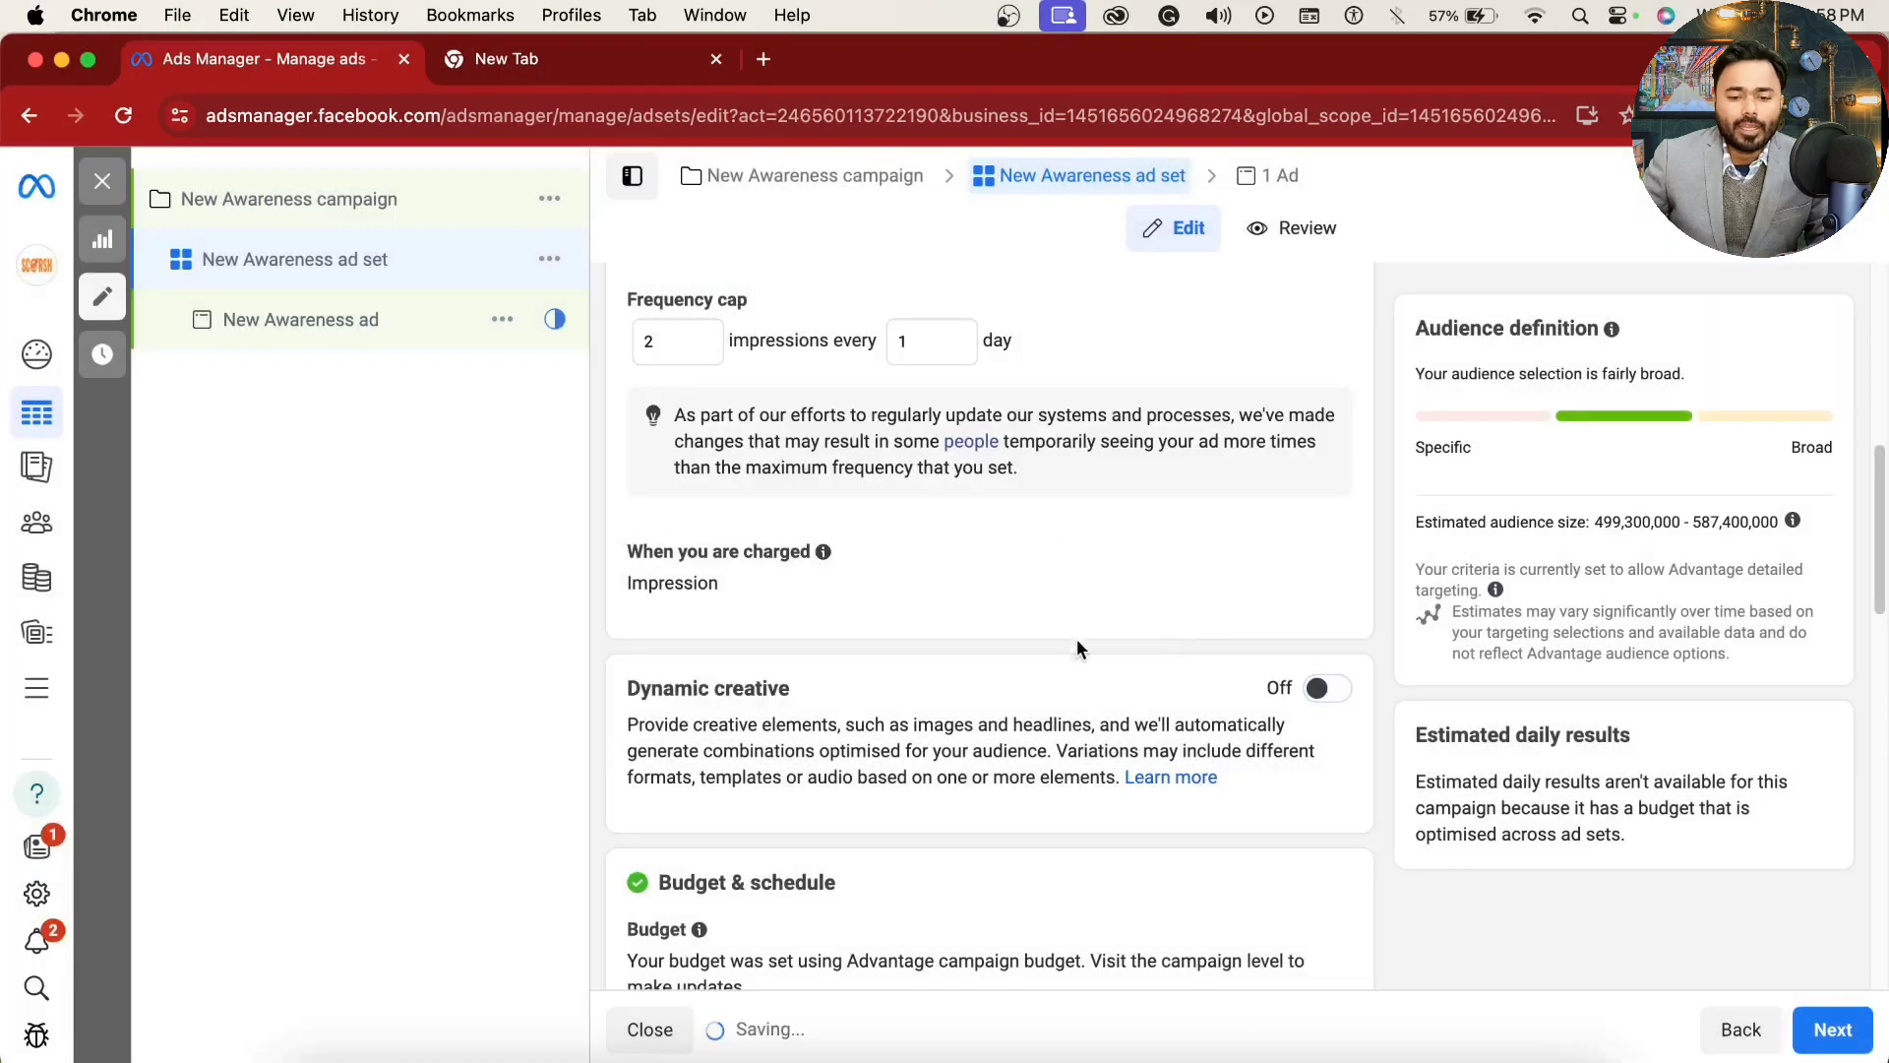
Step: Examine the ad set's Budget & schedule section, including the note on how the budget was set
{"action": "scroll", "coordinate": [1082, 664], "scroll_direction": "down", "scroll_amount": 3}
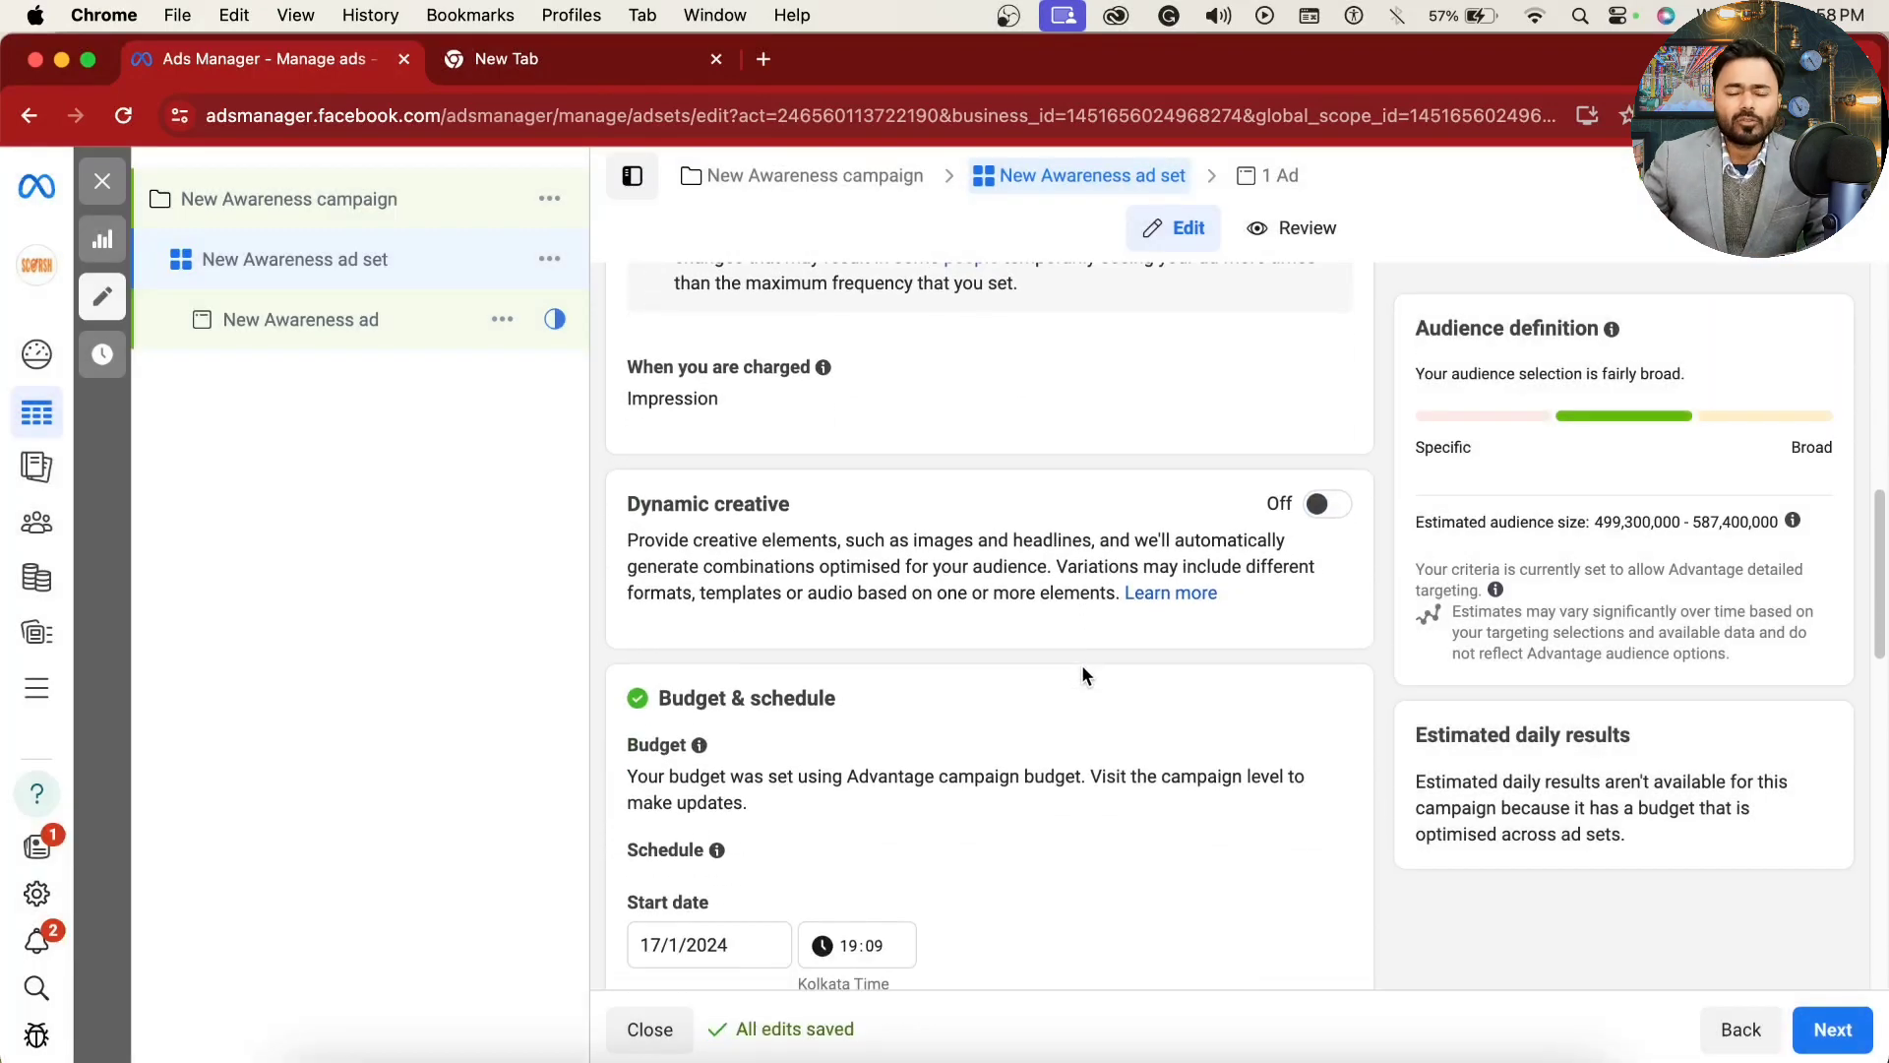
{"action": "scroll", "coordinate": [1082, 667], "scroll_direction": "down", "scroll_amount": 1}
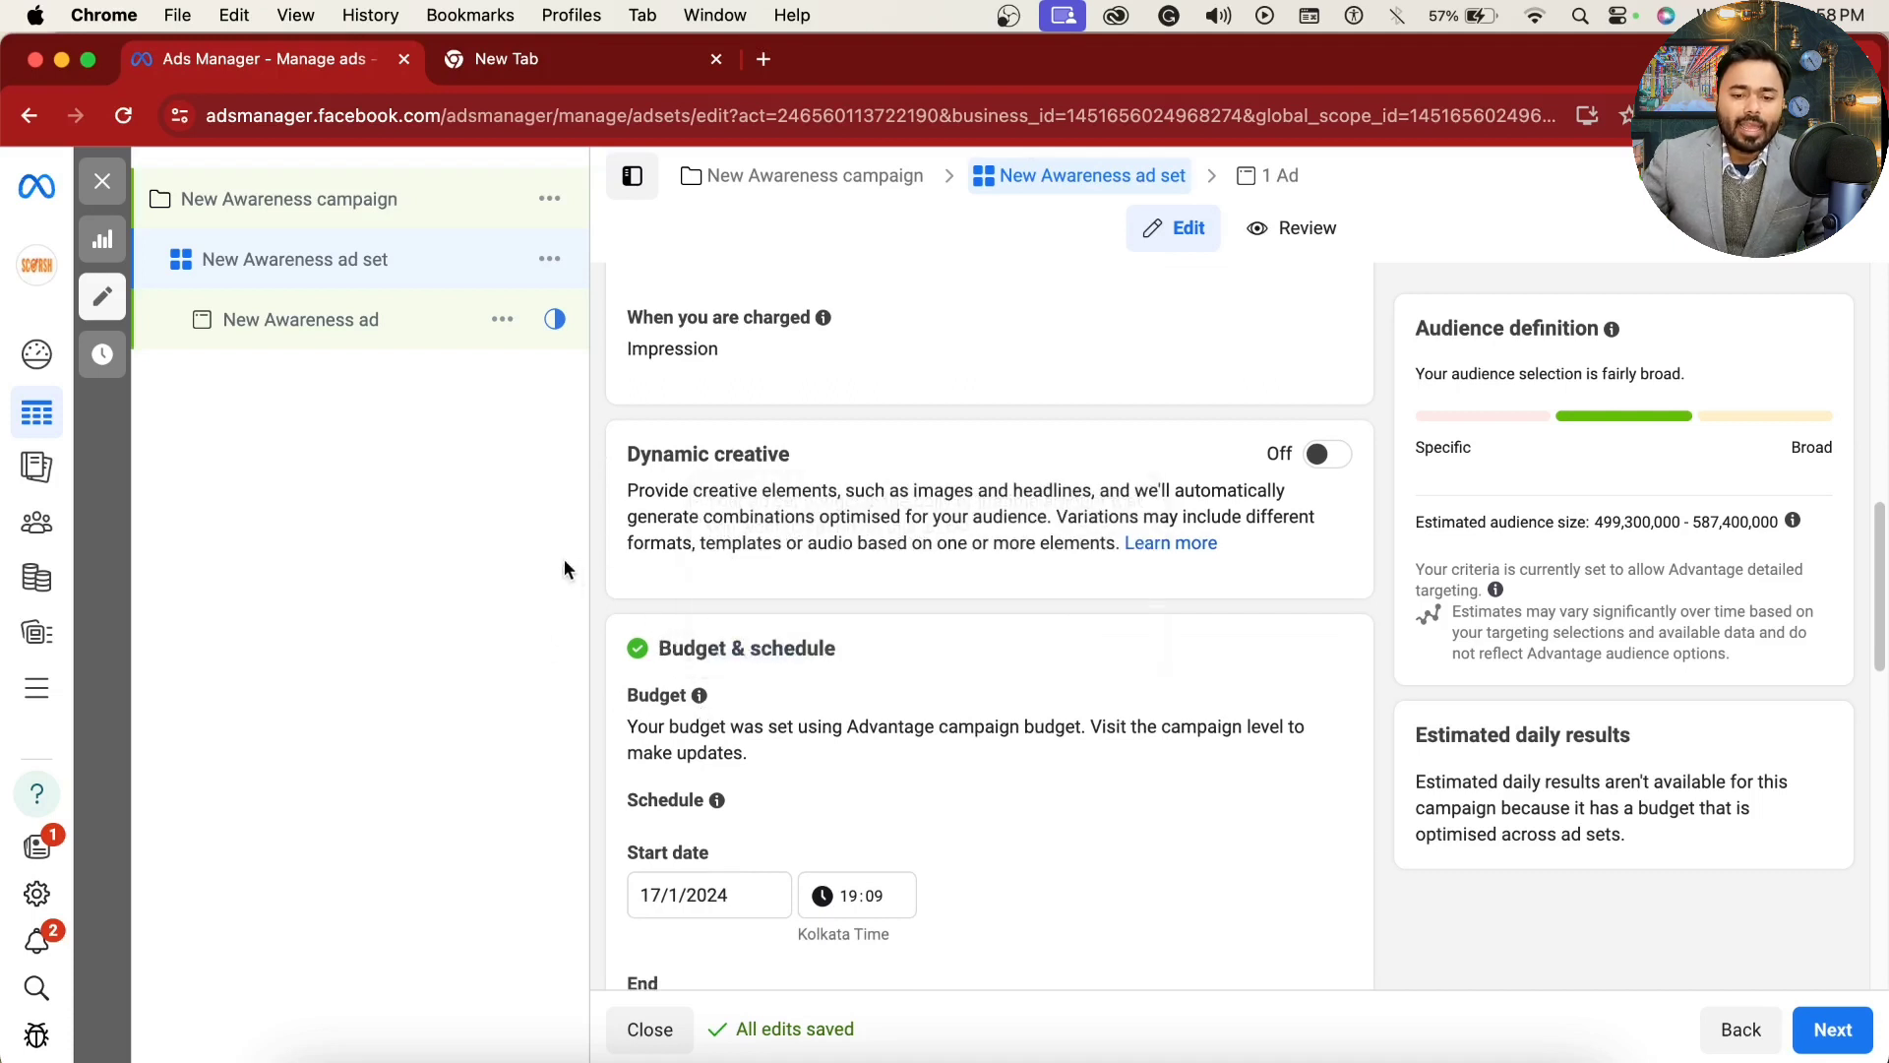
{"action": "scroll", "coordinate": [1102, 681], "scroll_direction": "down", "scroll_amount": 1}
{"action": "scroll", "coordinate": [1119, 708], "scroll_direction": "down", "scroll_amount": 1}
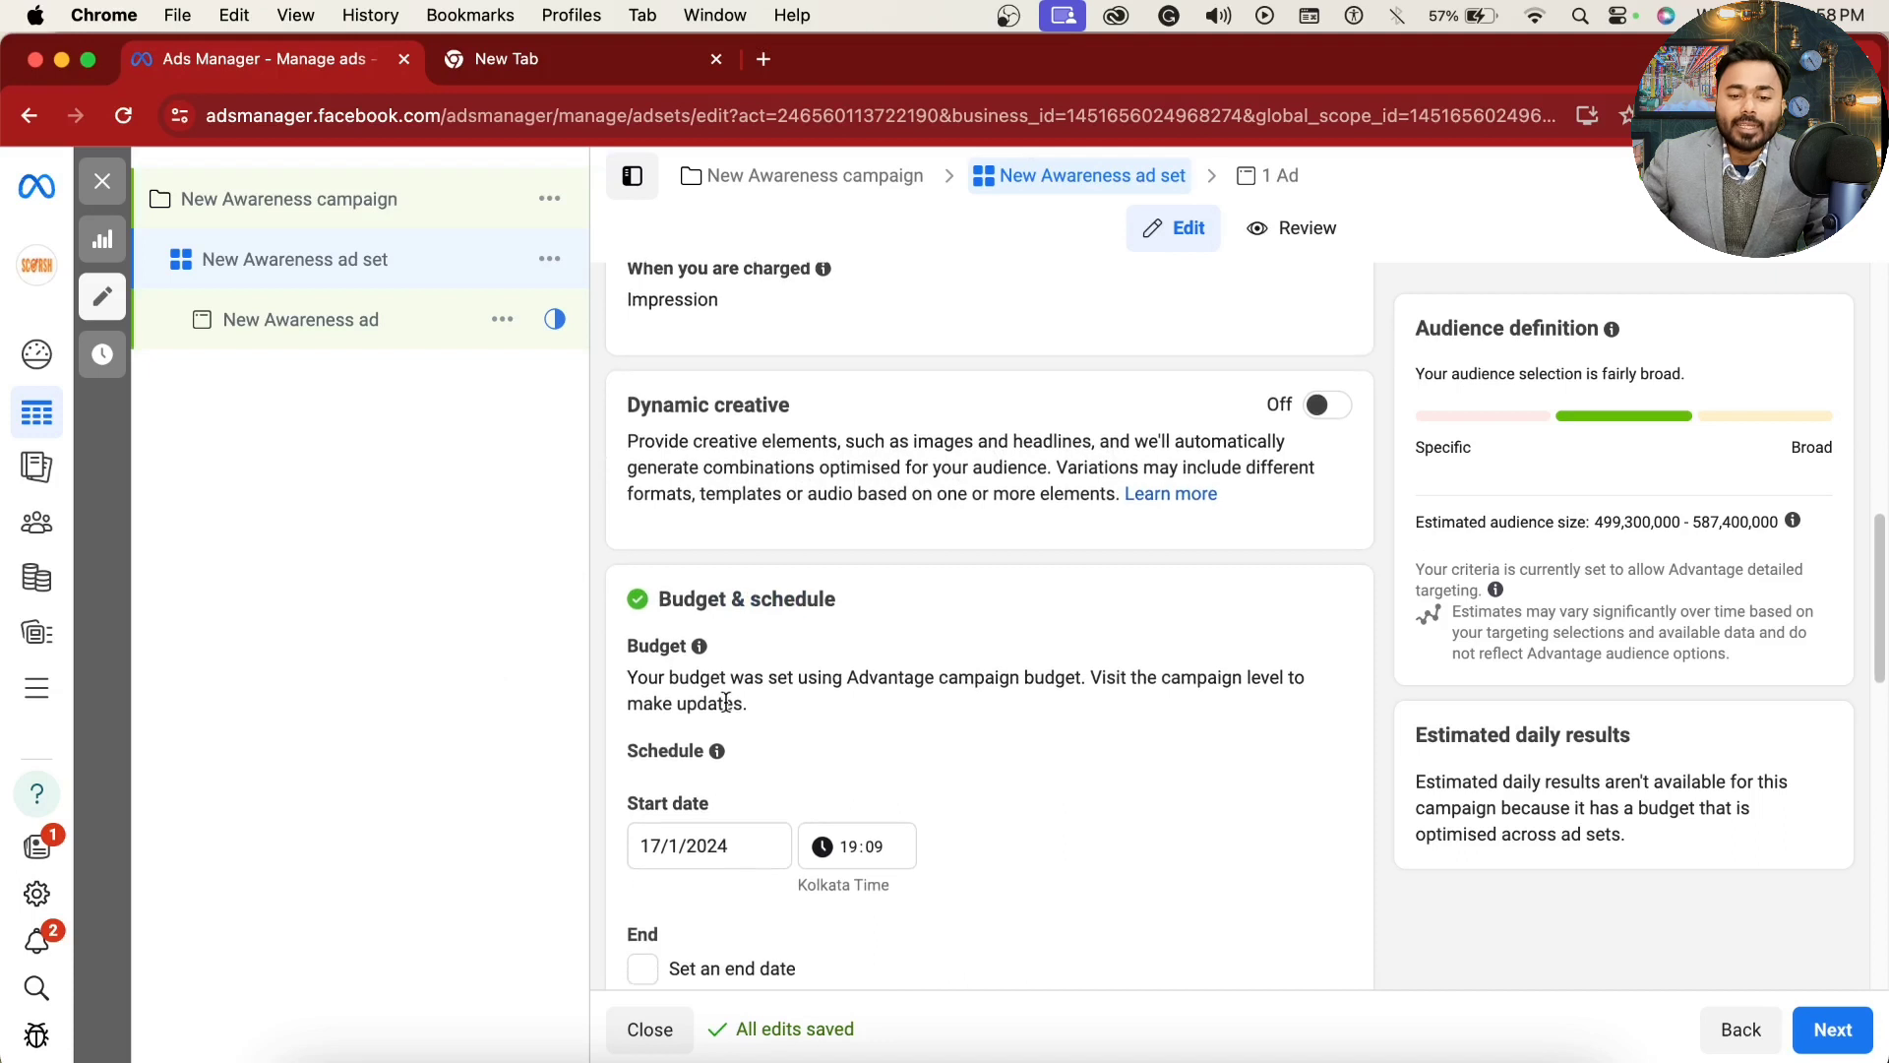
{"action": "scroll", "coordinate": [1064, 726], "scroll_direction": "down", "scroll_amount": 3}
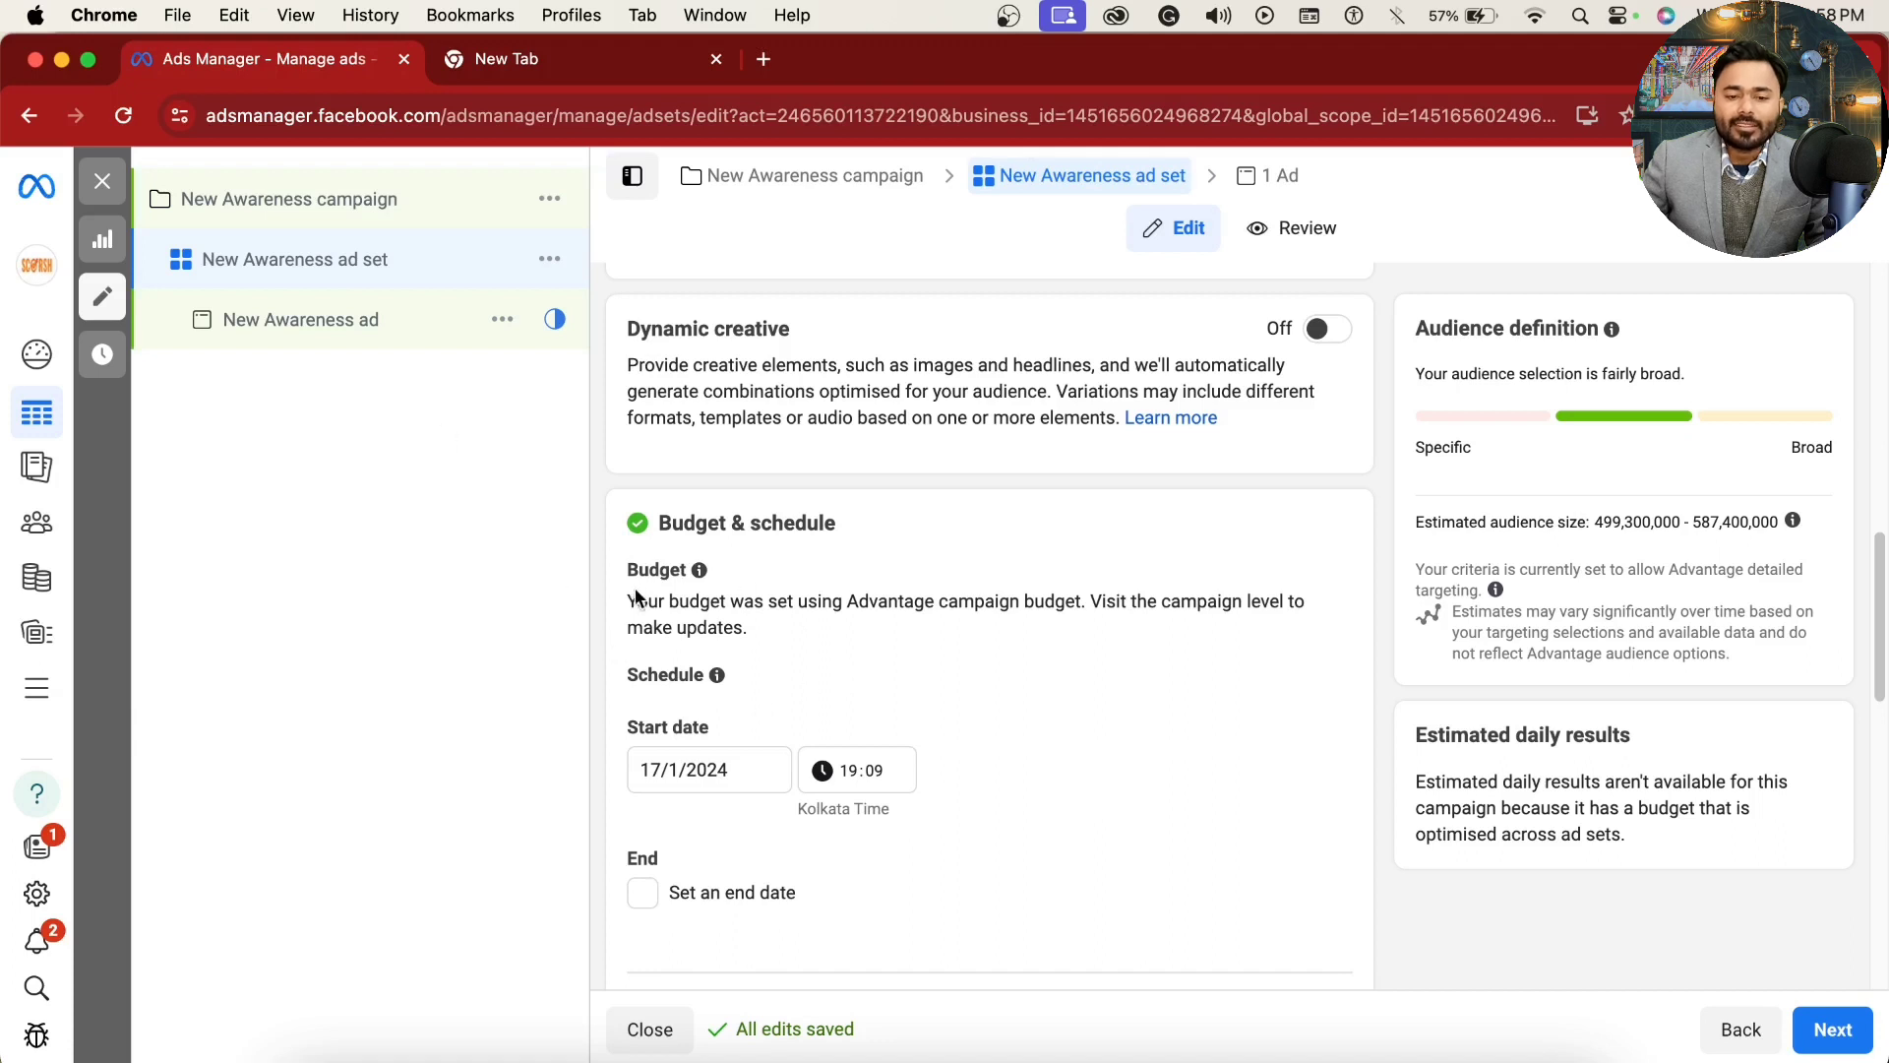
{"action": "scroll", "coordinate": [844, 641], "scroll_direction": "down", "scroll_amount": 1}
{"action": "scroll", "coordinate": [918, 710], "scroll_direction": "down", "scroll_amount": 4}
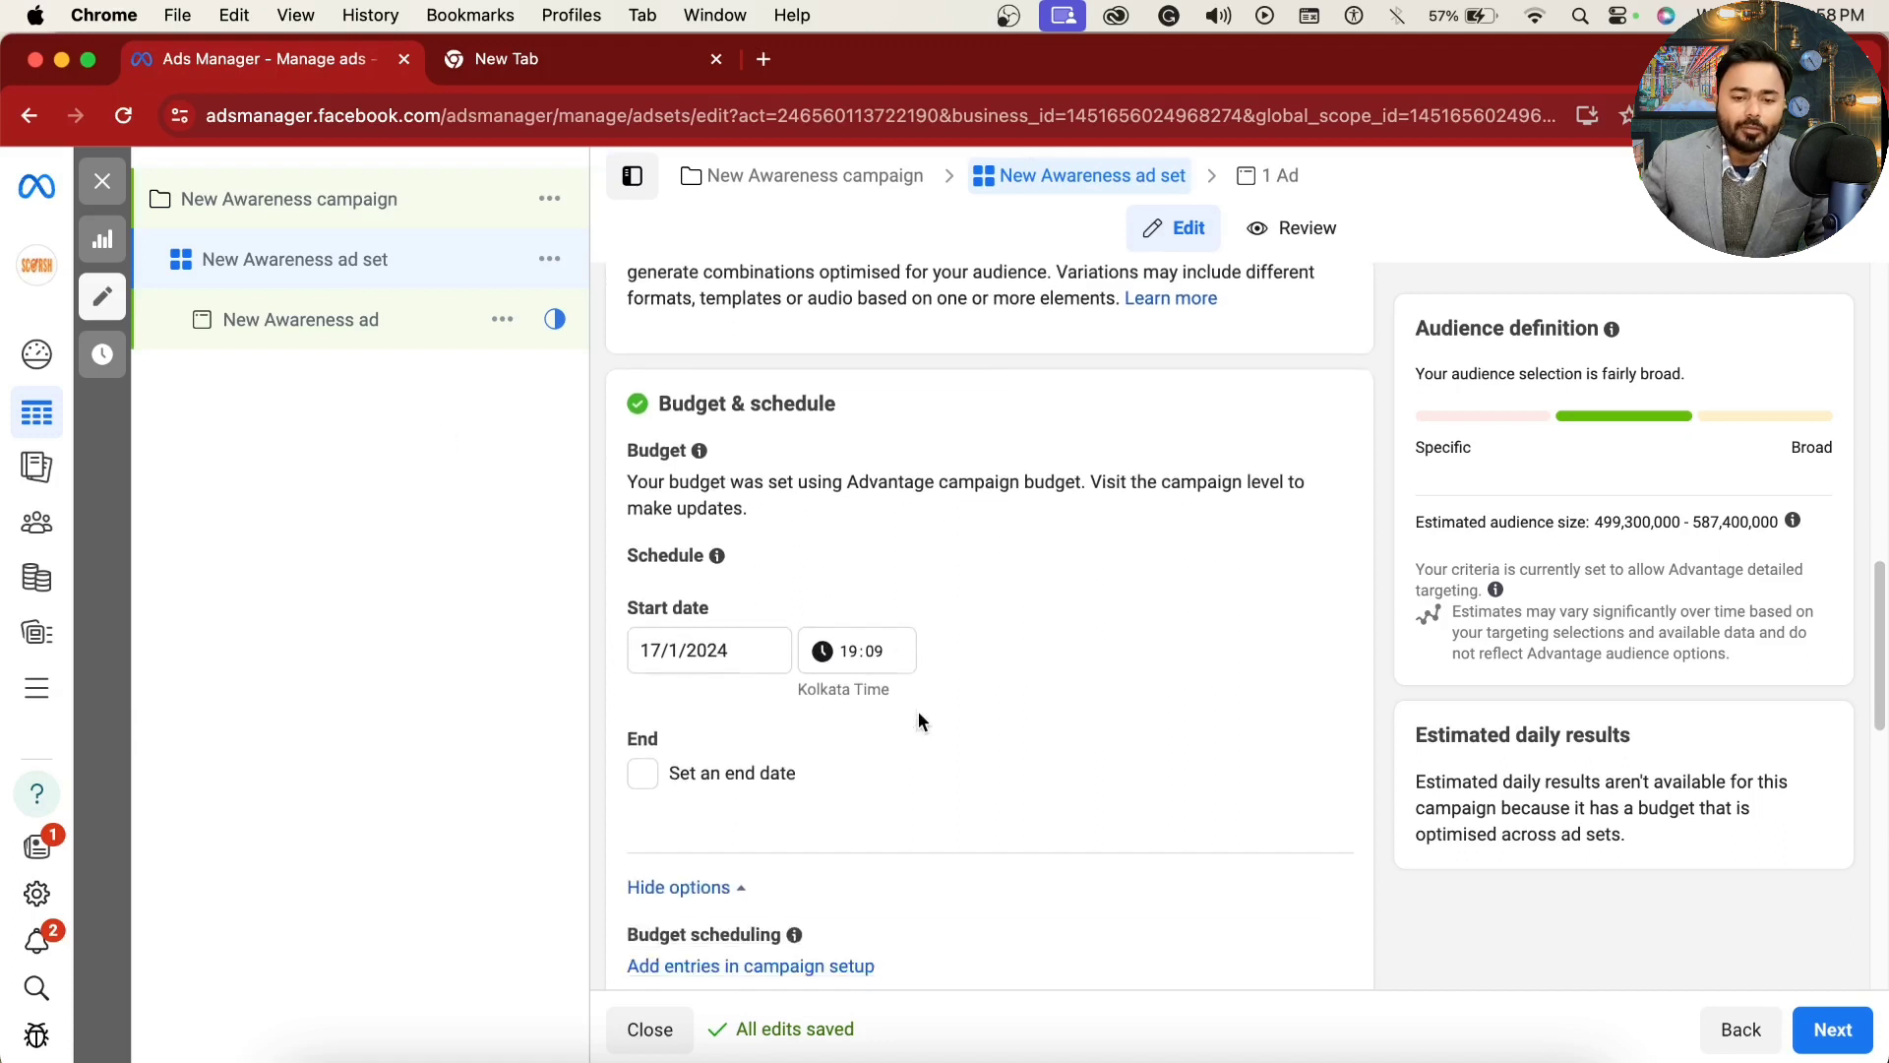
{"action": "left_click_drag", "start_coordinate": [628, 462], "coordinate": [945, 466]}
{"action": "left_click", "coordinate": [861, 459]}
{"action": "left_click", "coordinate": [1028, 482]}
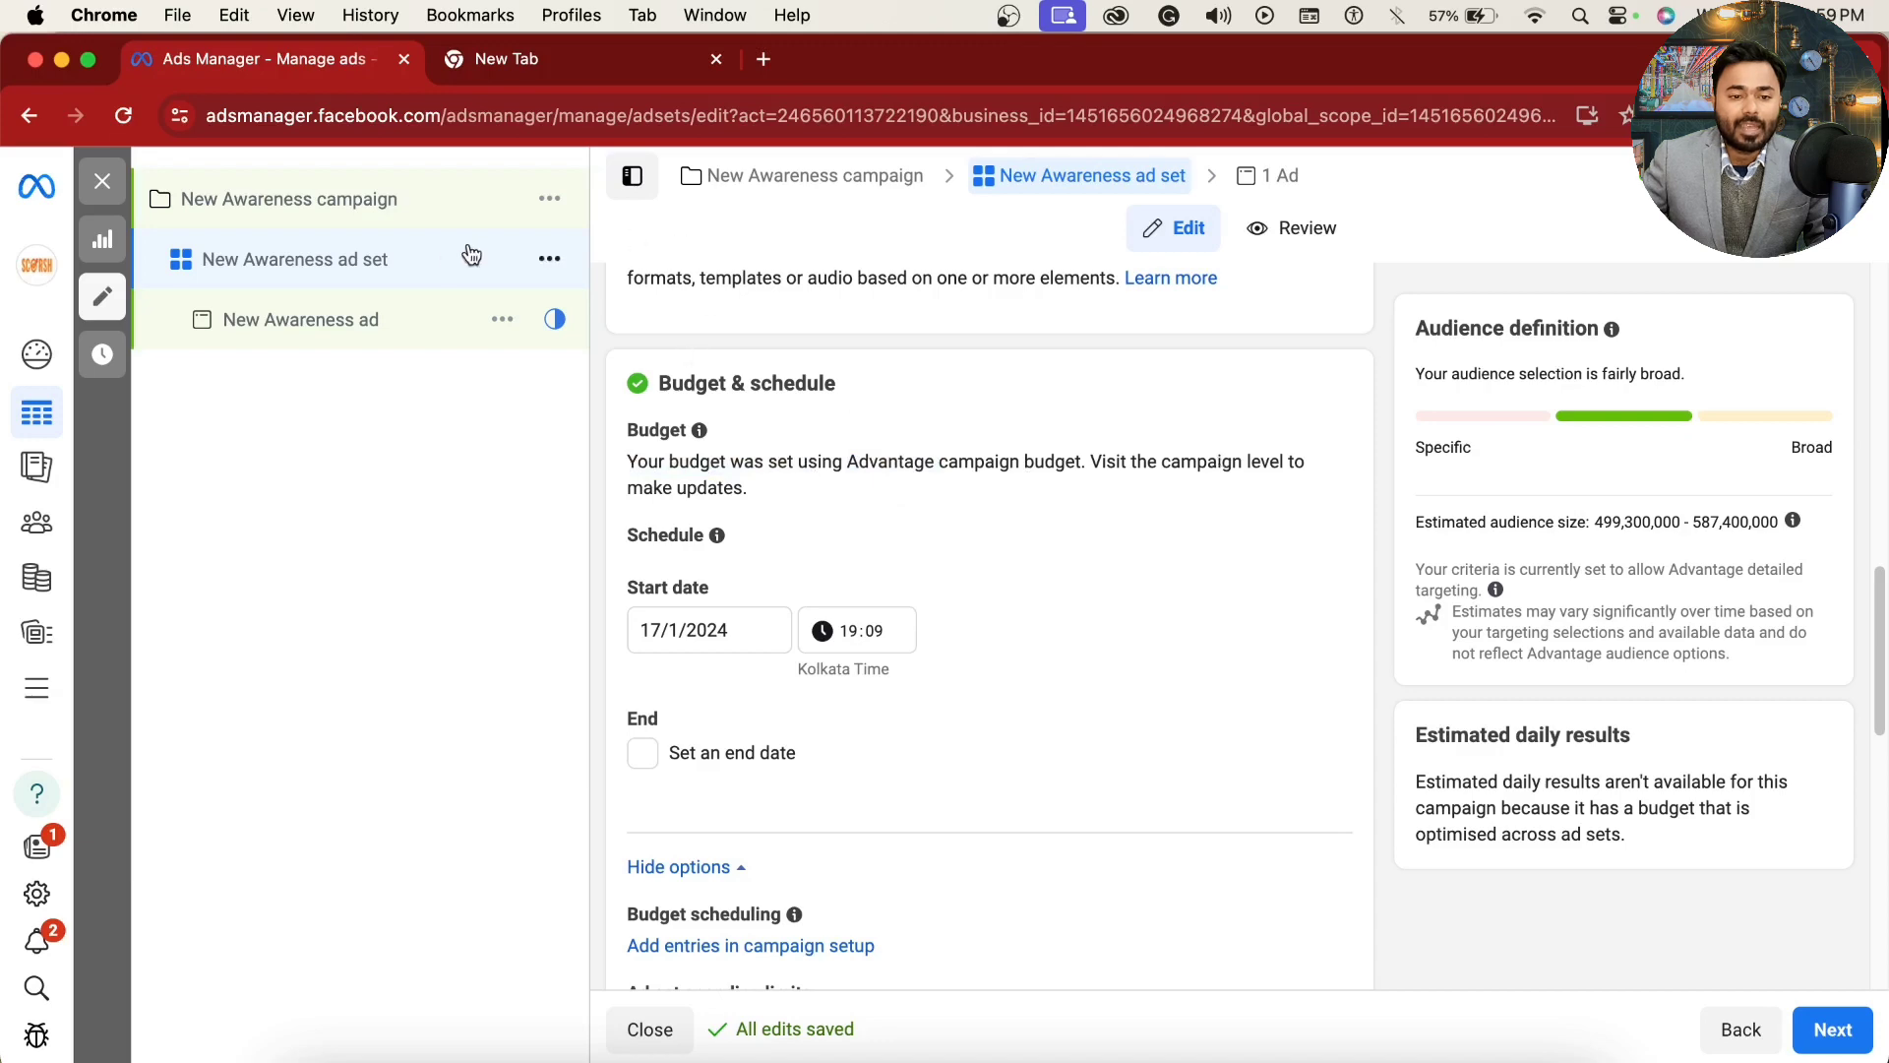
Step: Check the Advantage campaign budget at campaign level and return to the ad set's budget note
{"action": "left_click", "coordinate": [444, 226]}
{"action": "scroll", "coordinate": [793, 830], "scroll_direction": "down", "scroll_amount": 10}
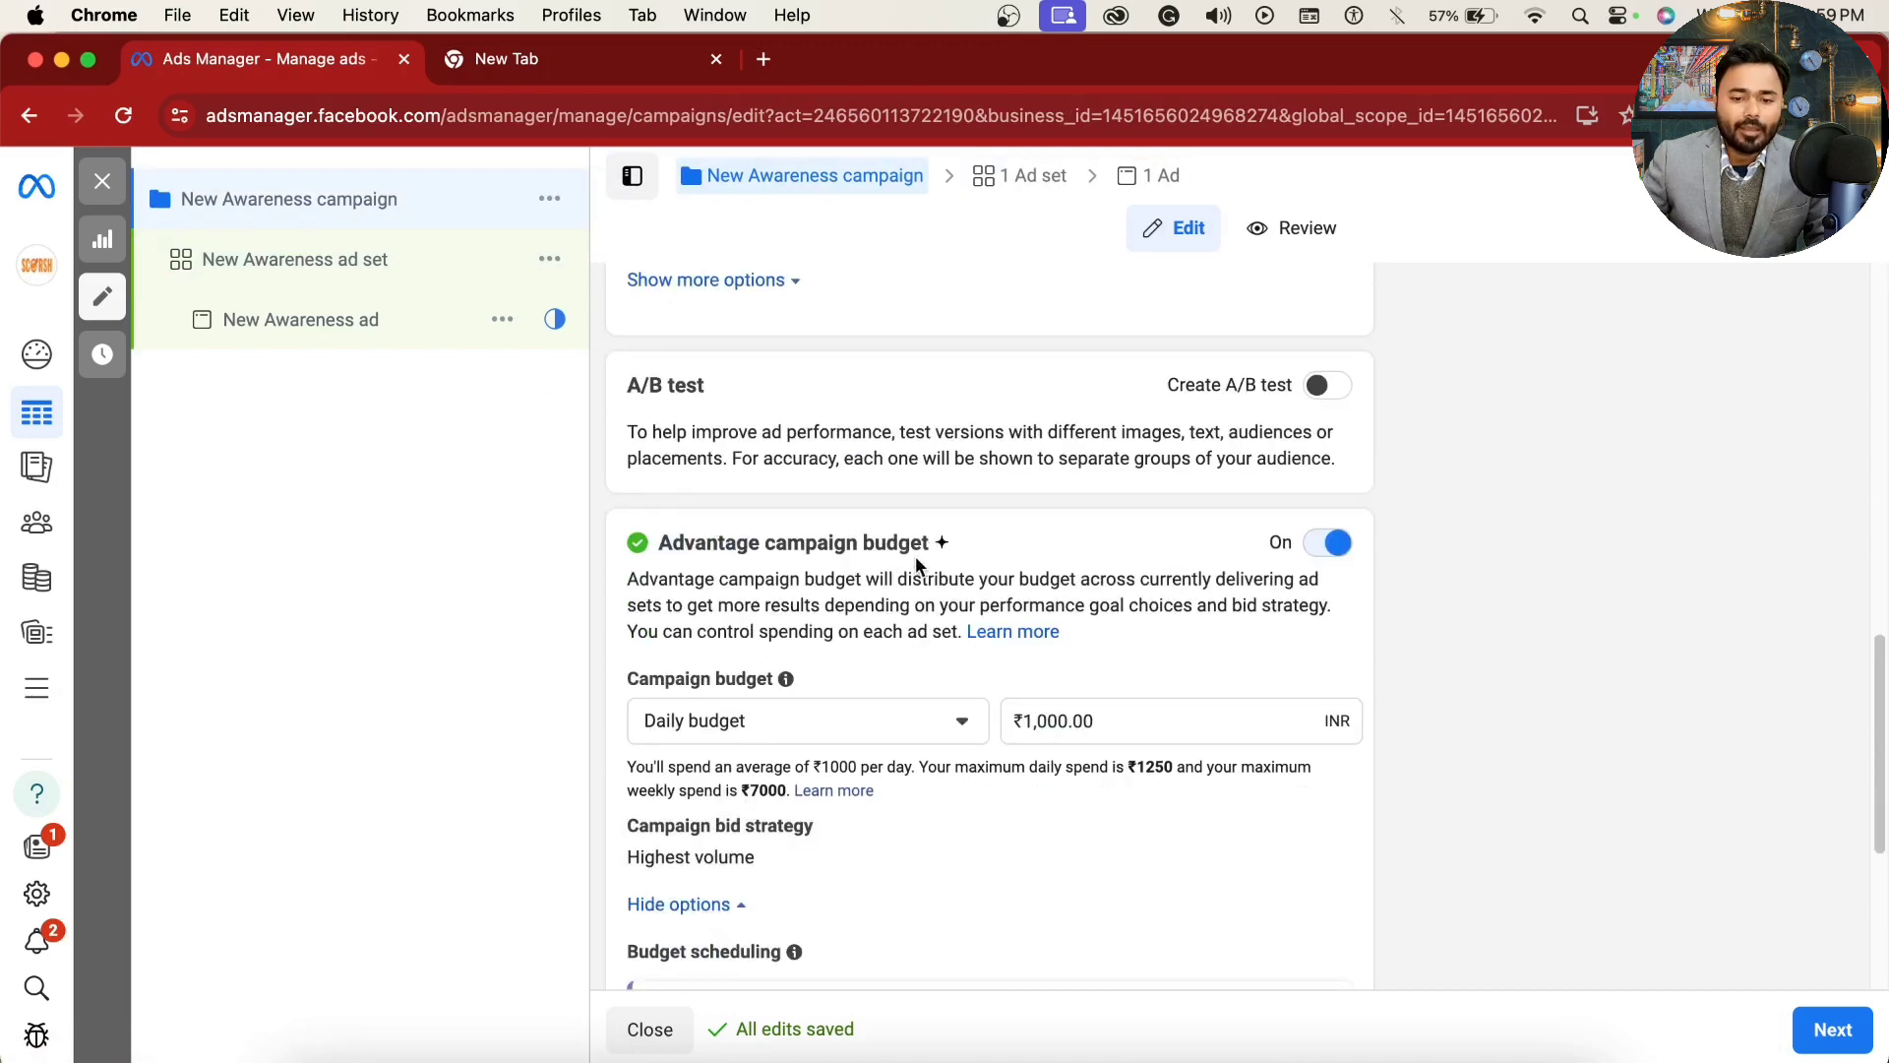
{"action": "left_click_drag", "start_coordinate": [765, 542], "coordinate": [929, 542]}
{"action": "left_click", "coordinate": [217, 285]}
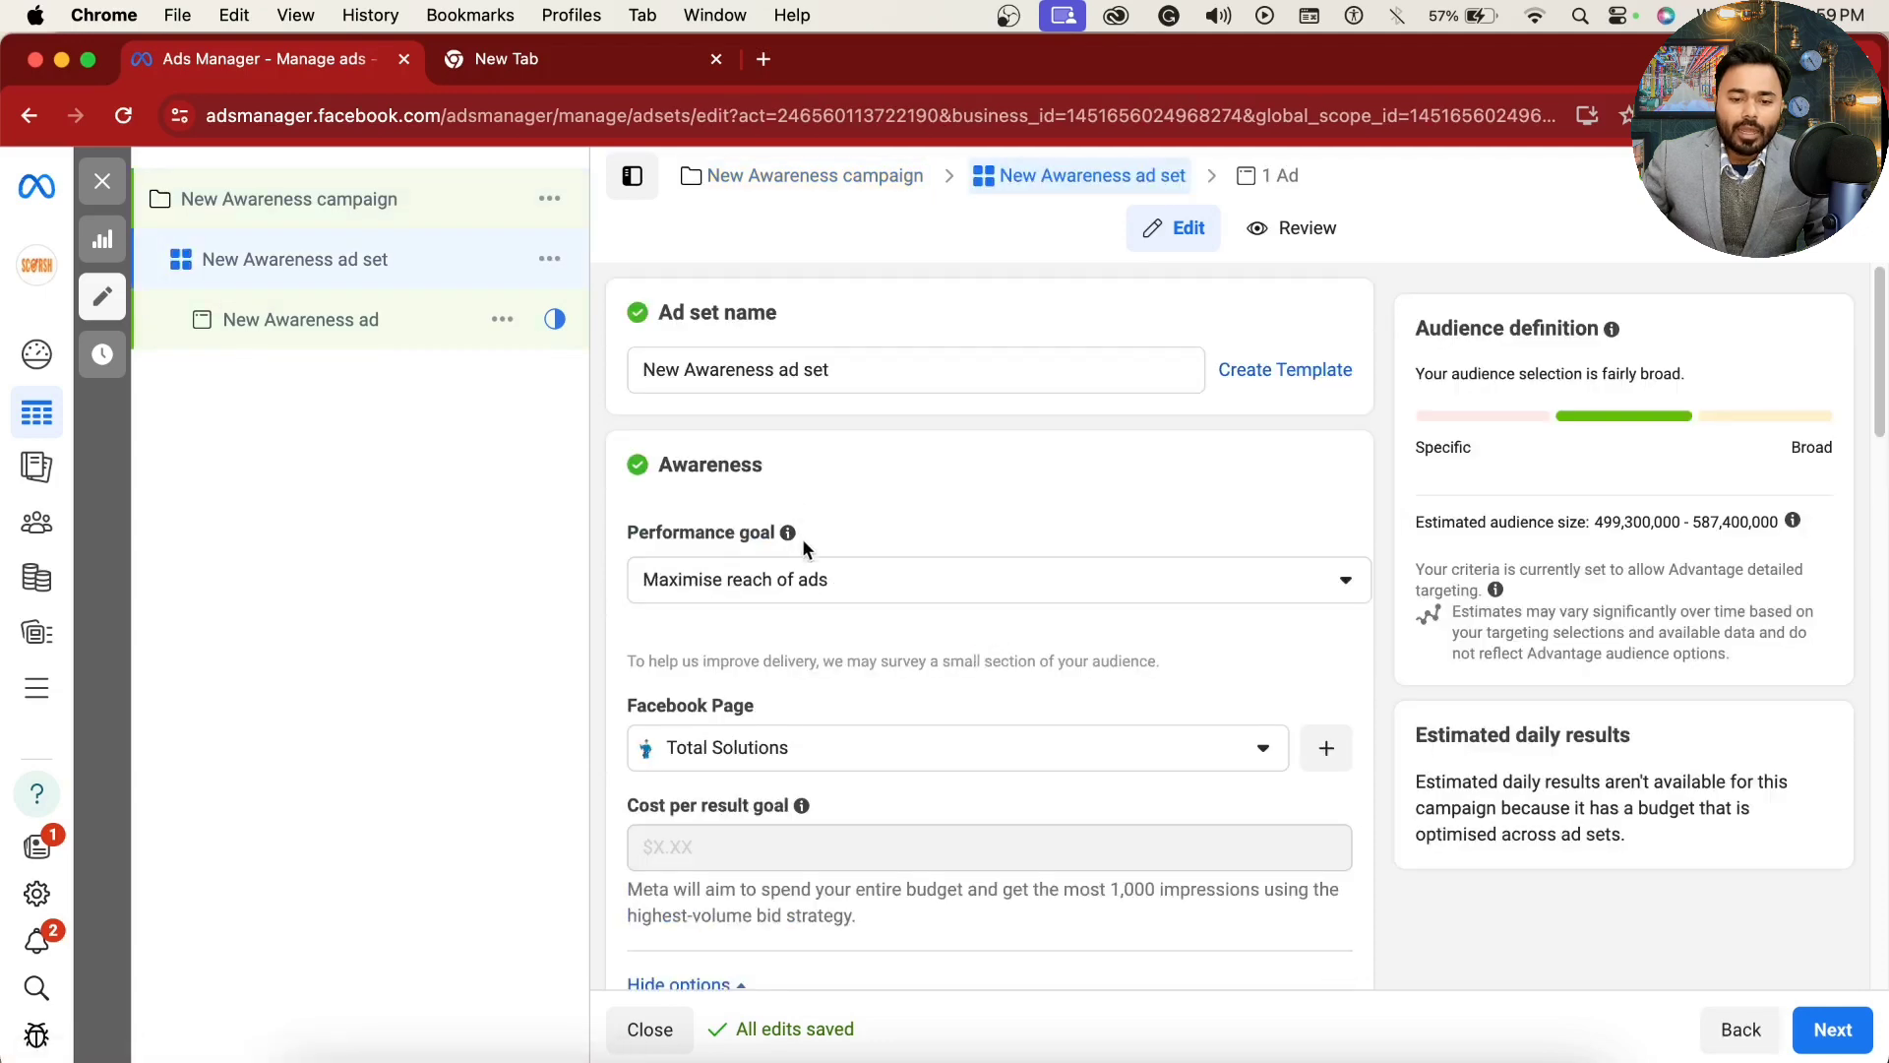
{"action": "scroll", "coordinate": [802, 548], "scroll_direction": "down", "scroll_amount": 12}
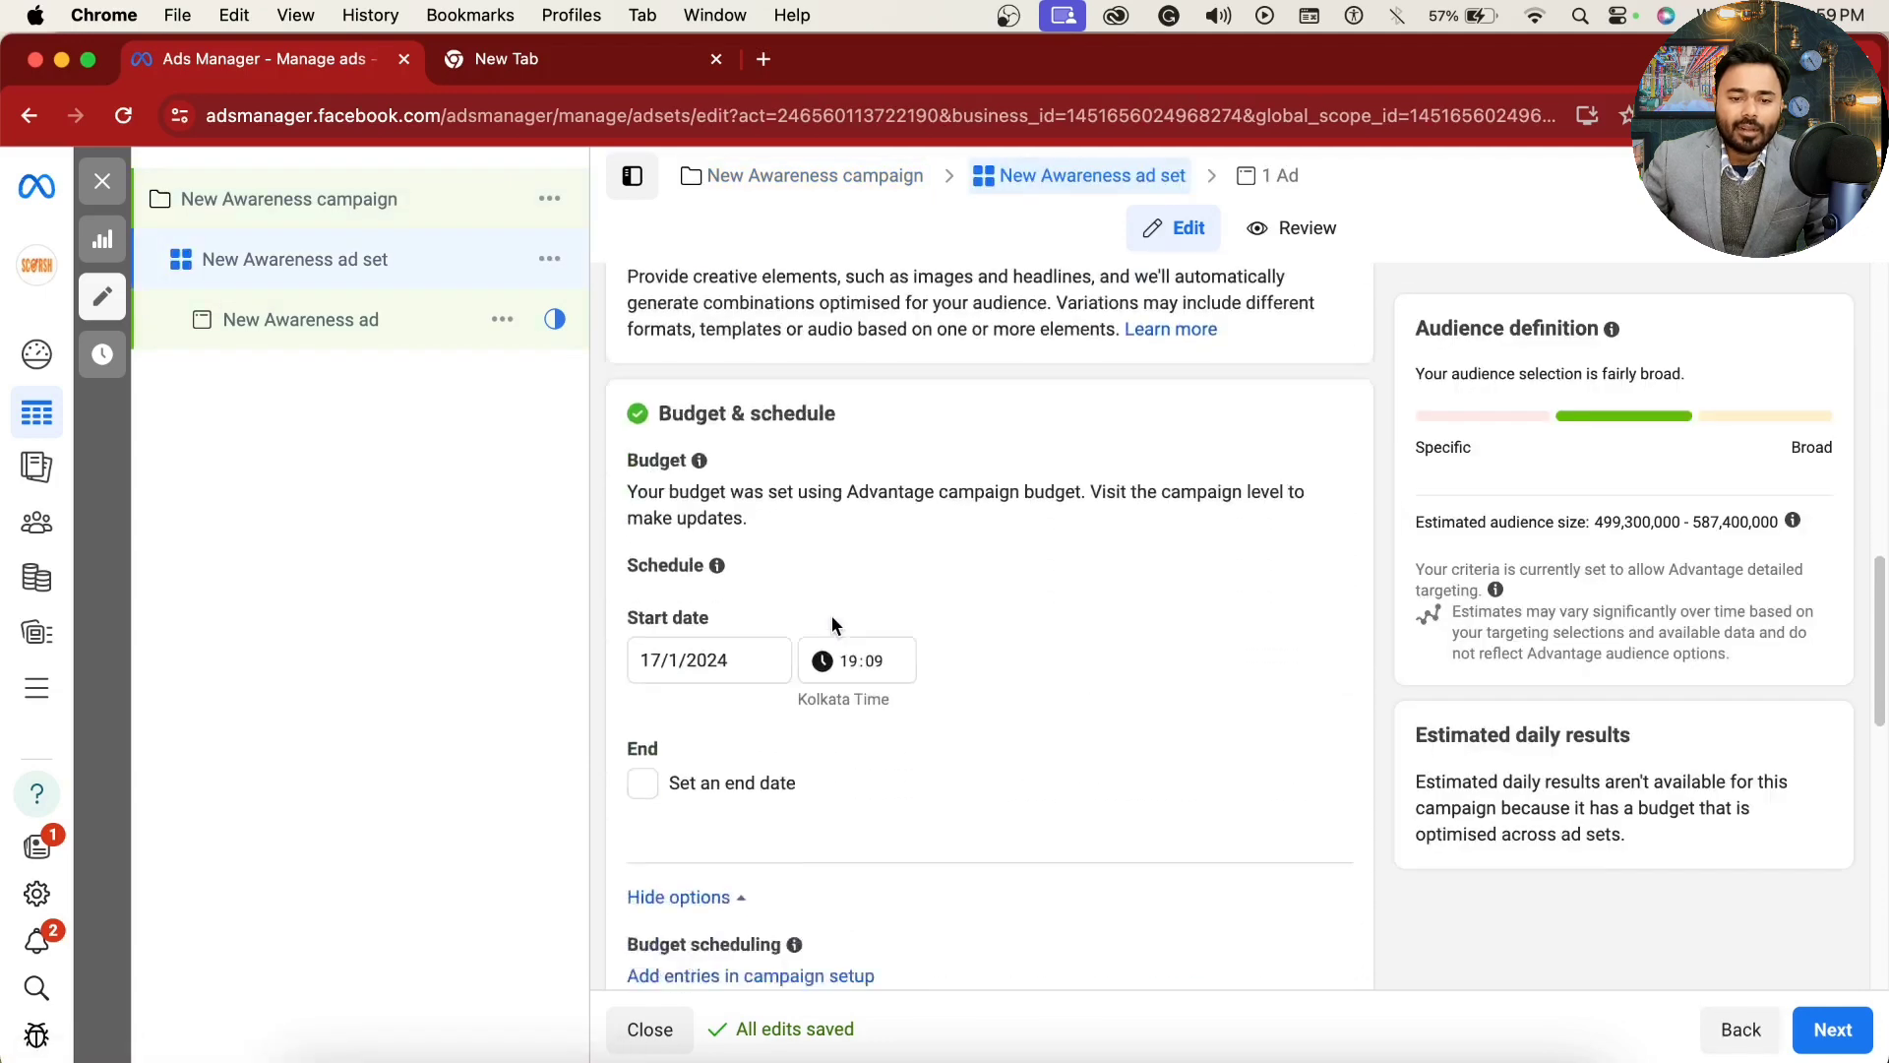
{"action": "scroll", "coordinate": [830, 616], "scroll_direction": "down", "scroll_amount": 1}
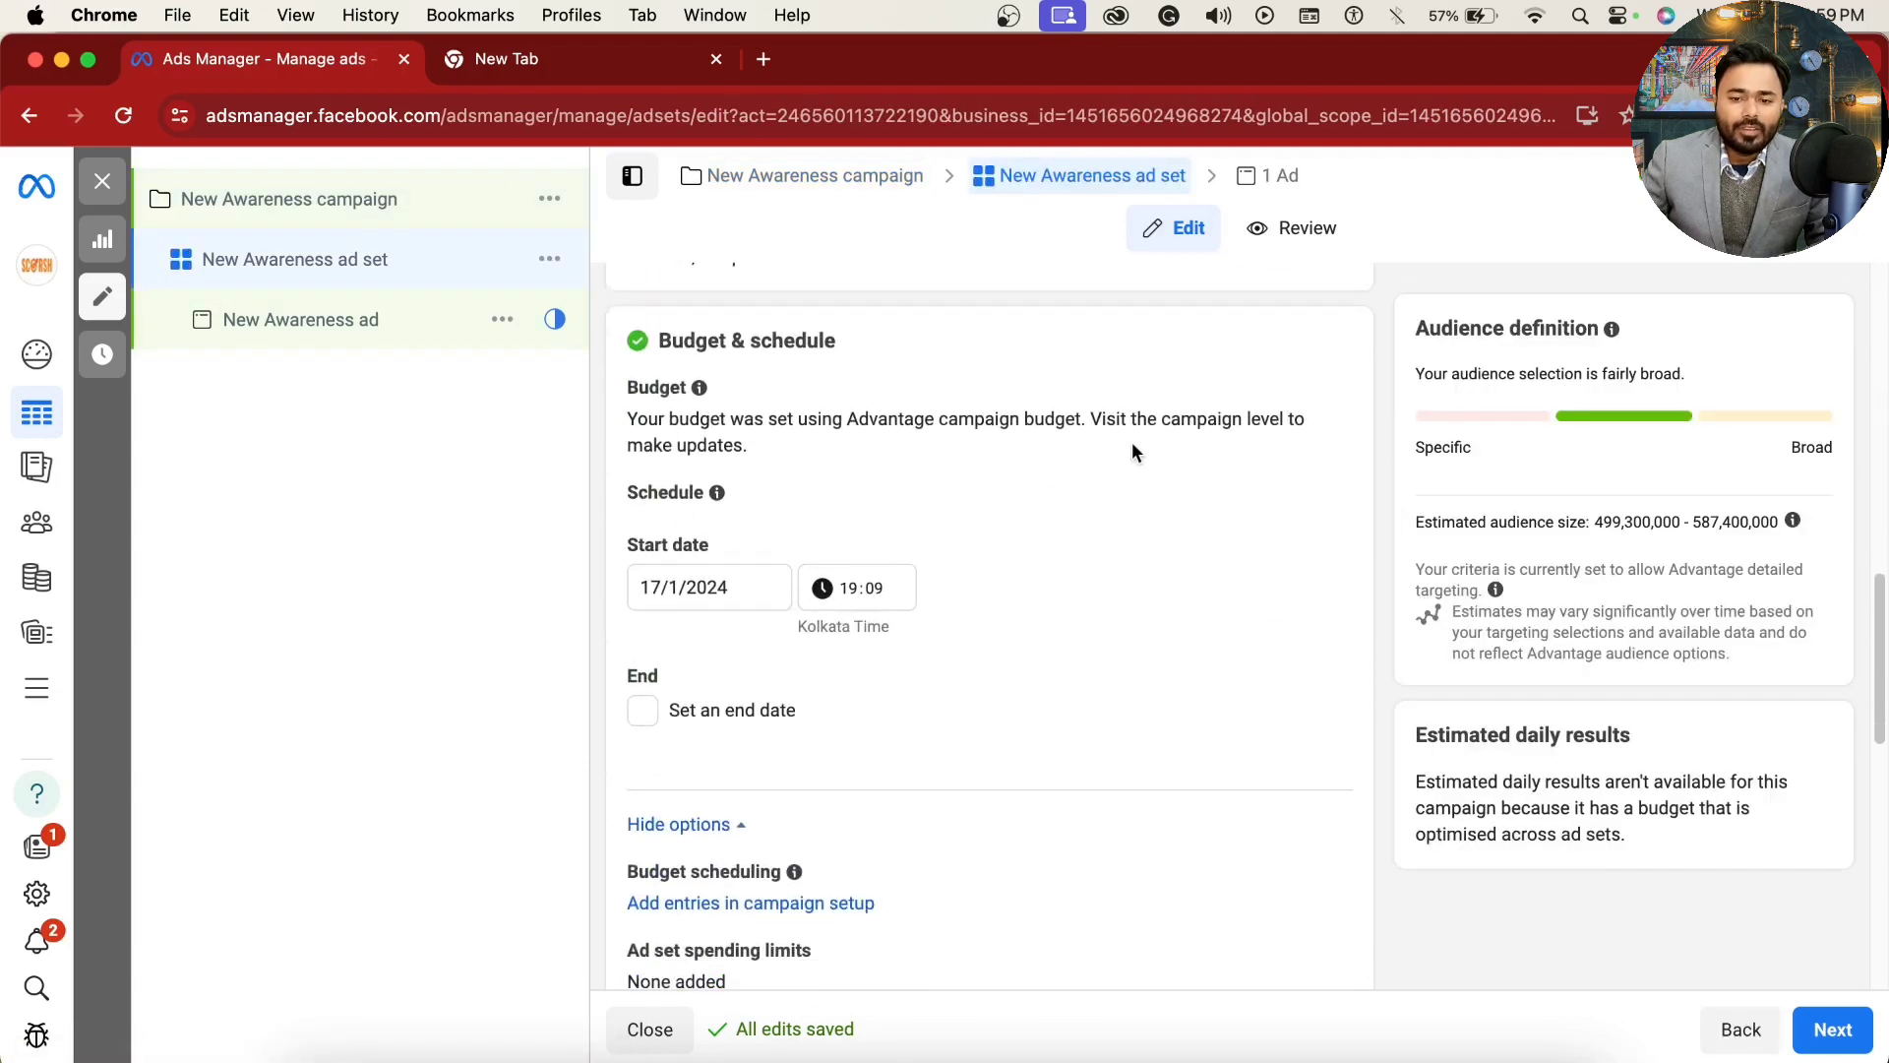
{"action": "left_click_drag", "start_coordinate": [1100, 420], "coordinate": [1295, 435]}
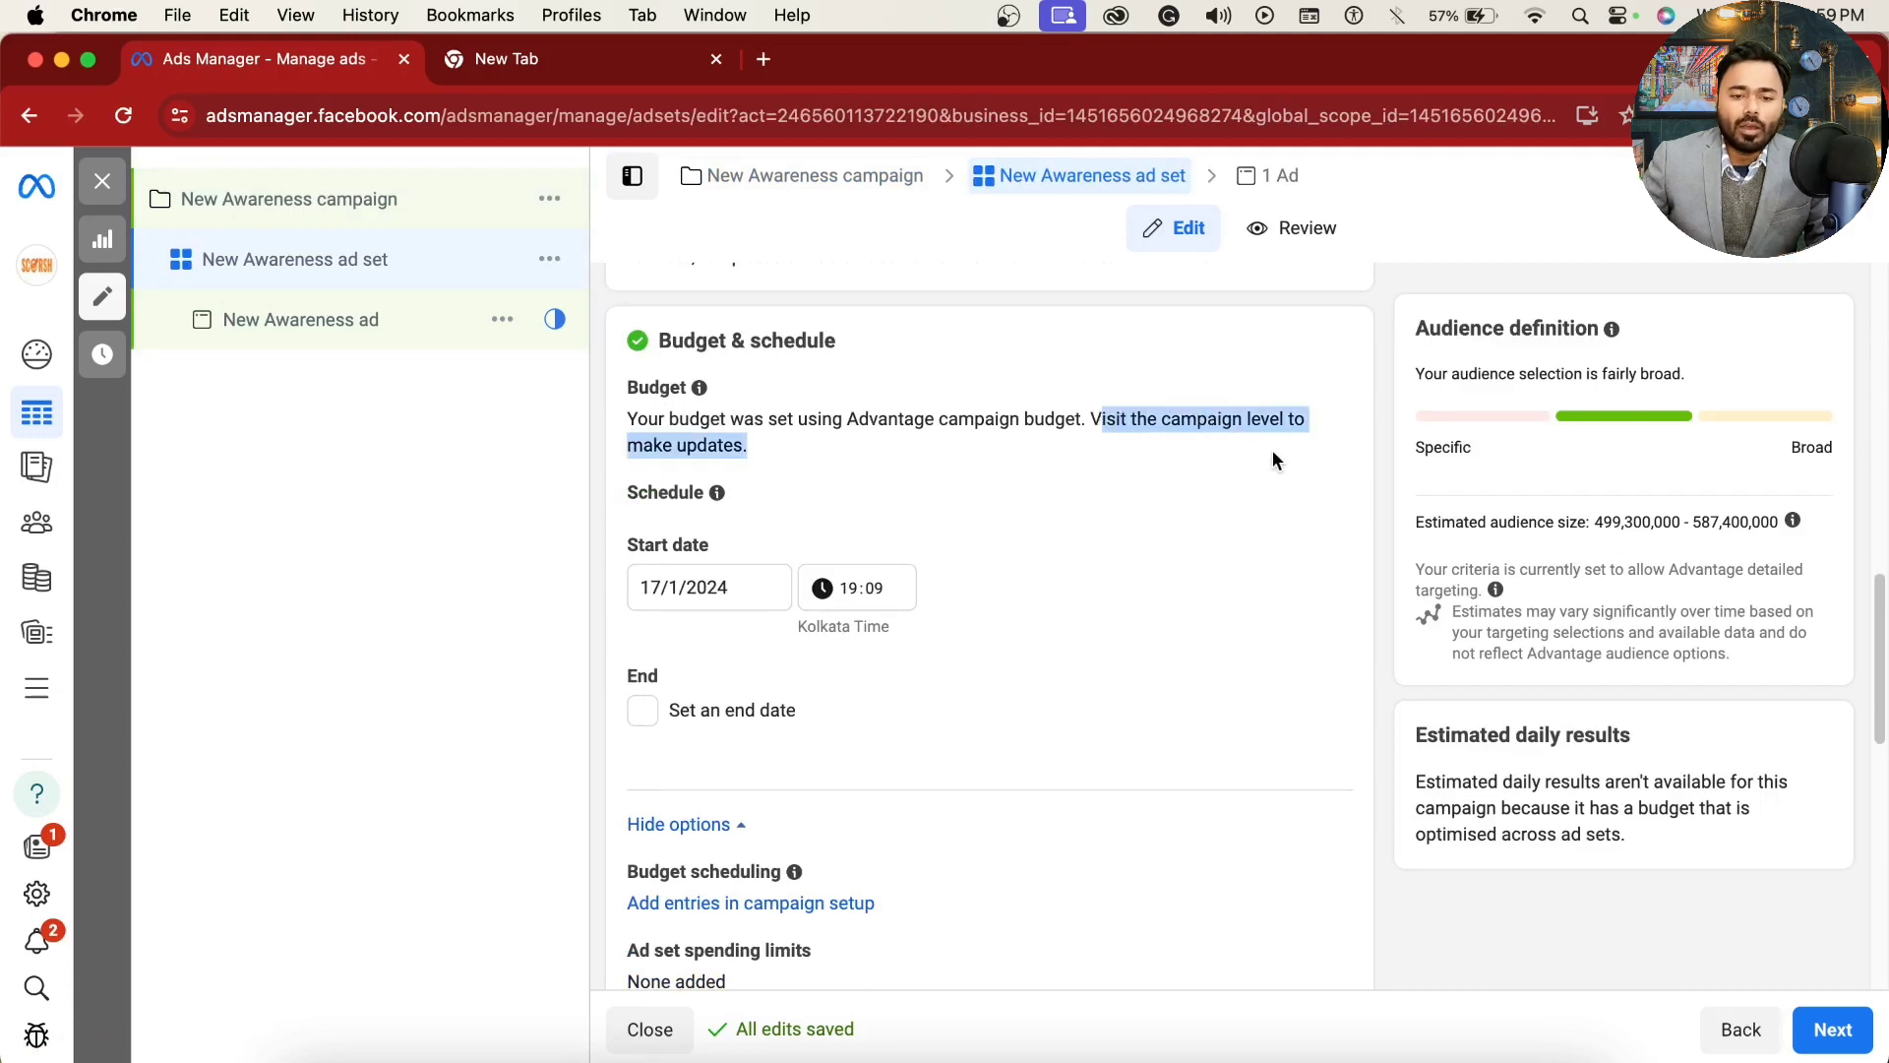
{"action": "left_click", "coordinate": [1144, 477]}
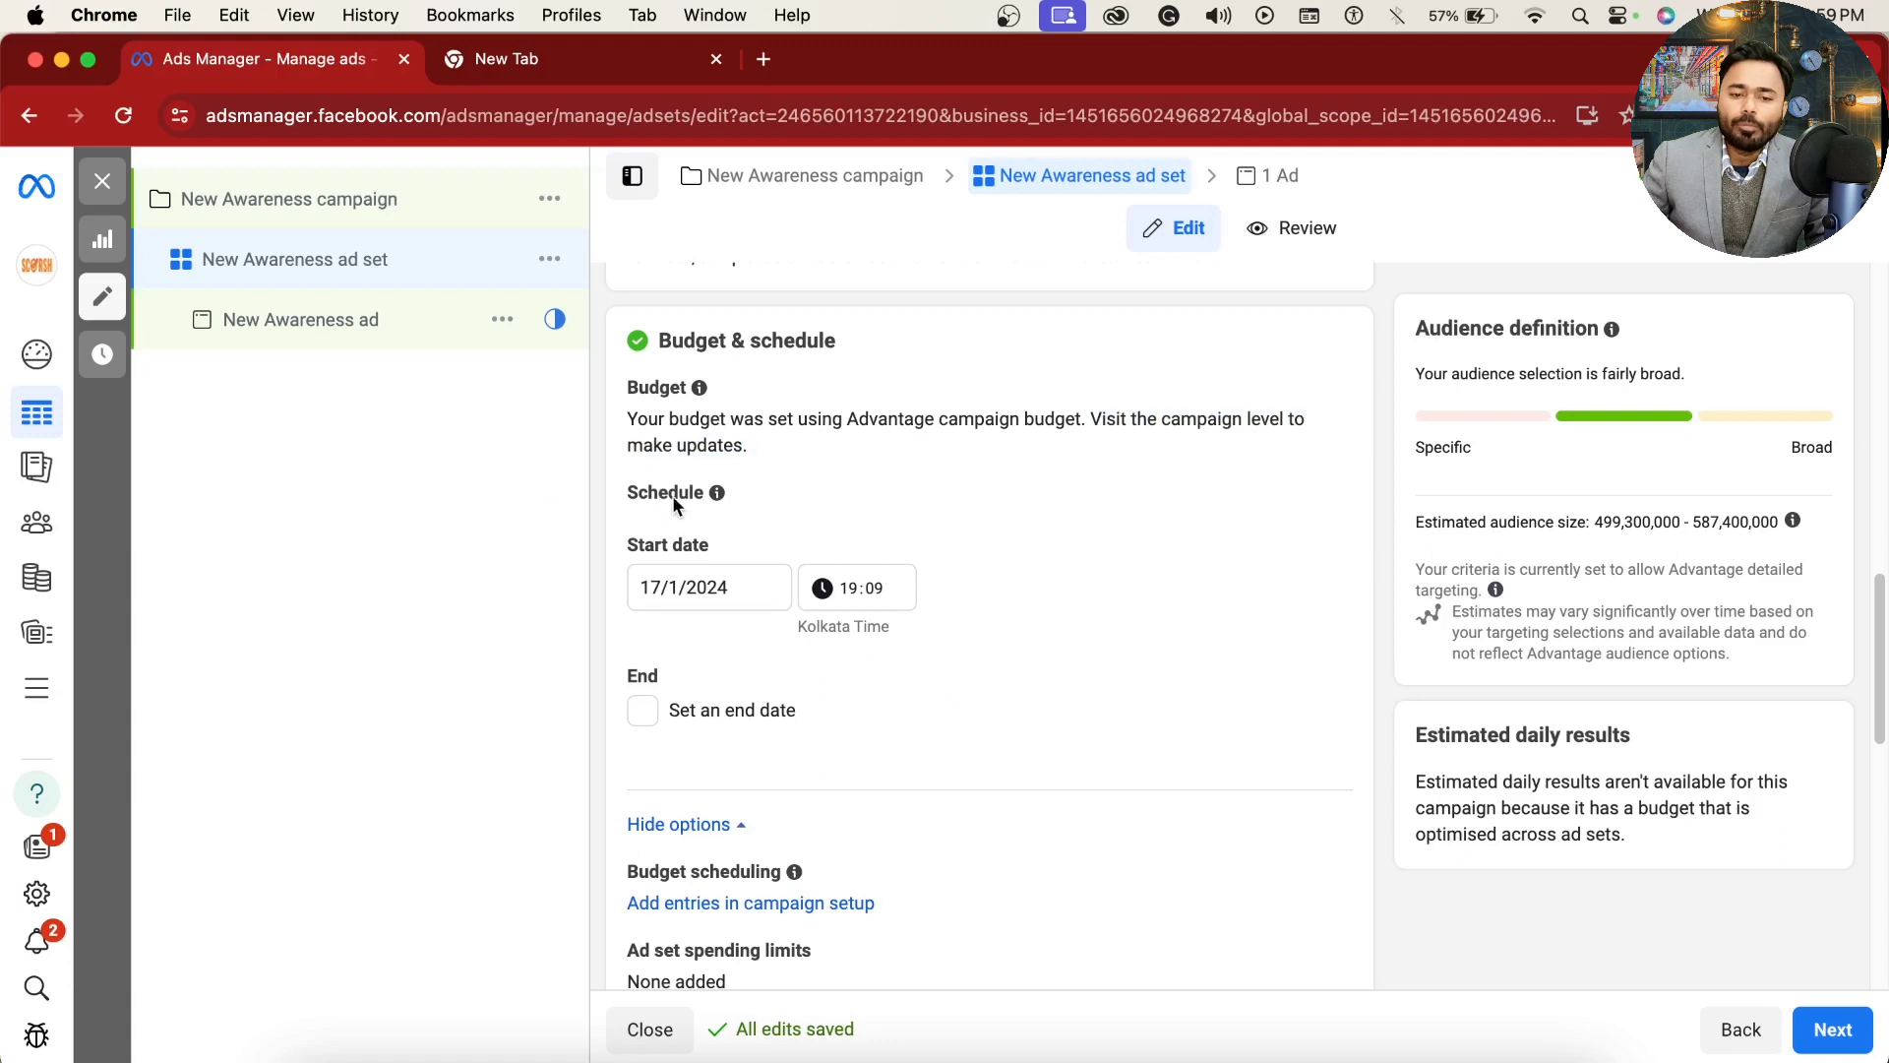
Step: Schedule the ad set to start on 17/1/2024 at 22:00
{"action": "mouse_move", "coordinate": [717, 494]}
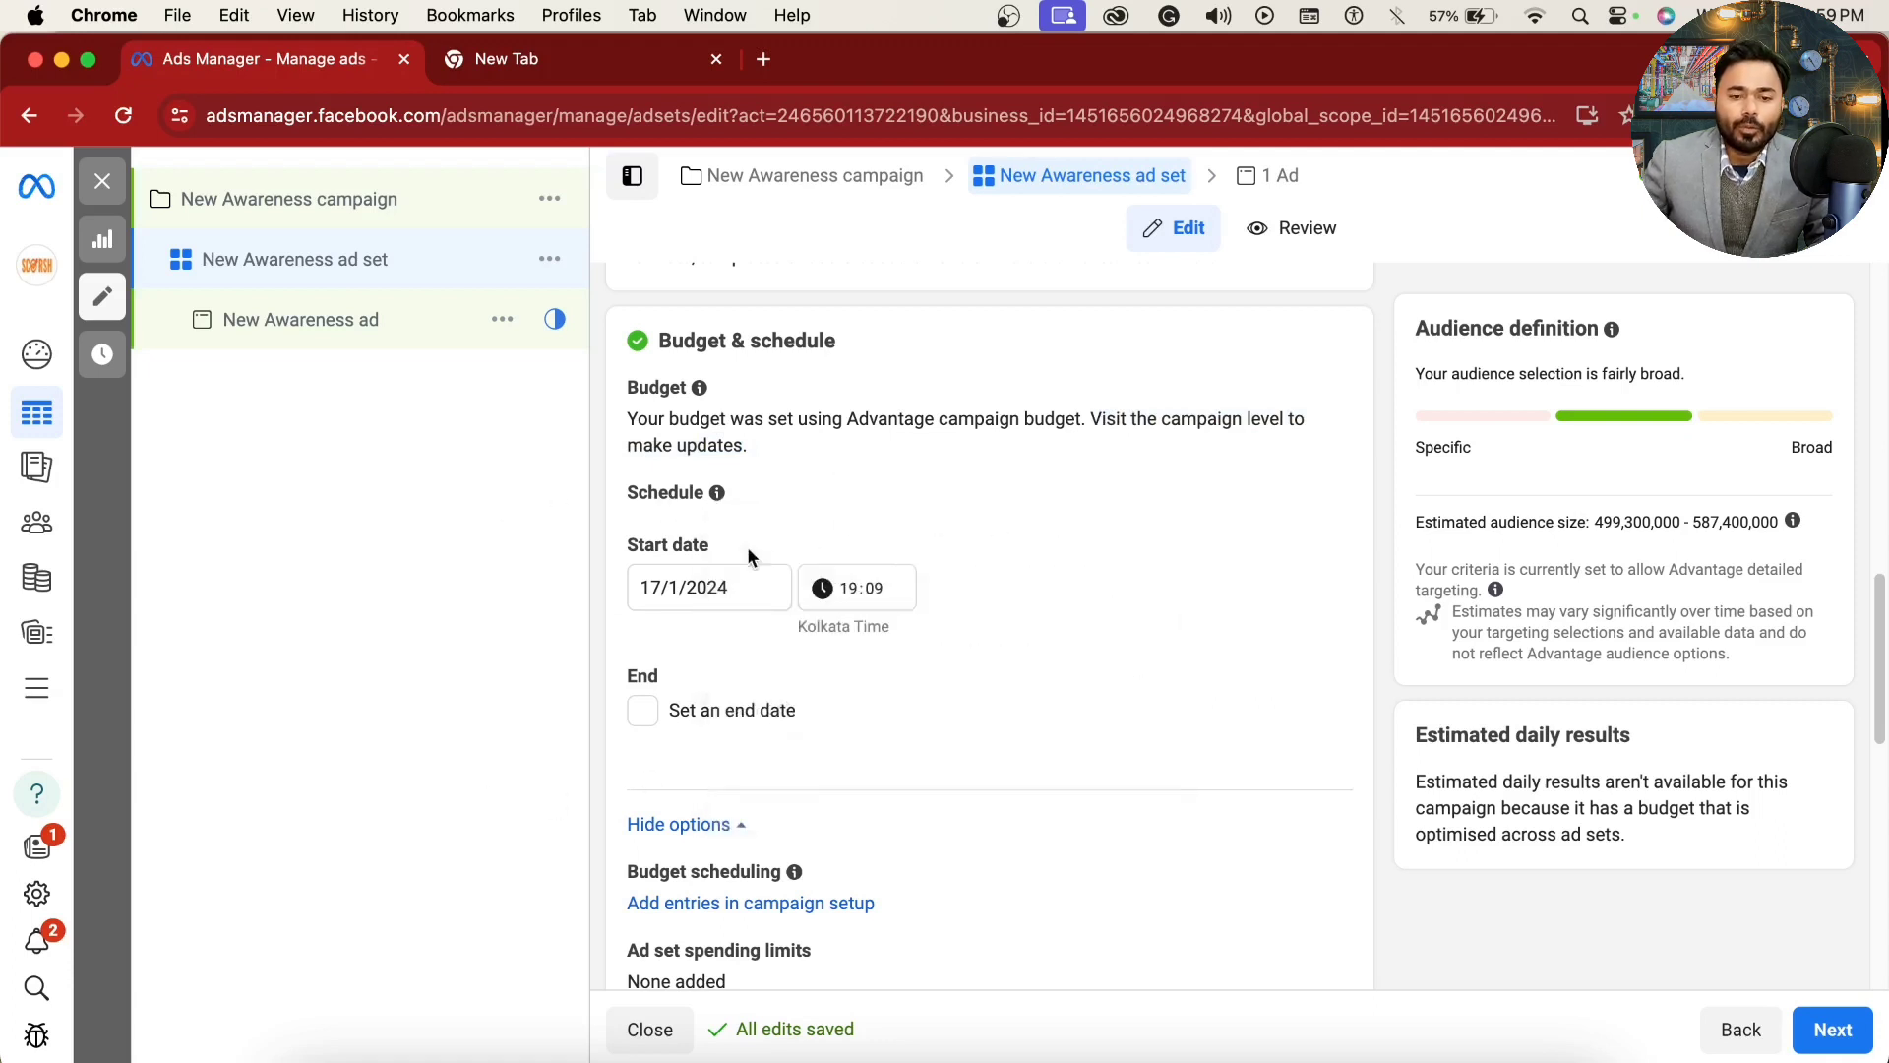
{"action": "left_click", "coordinate": [654, 588]}
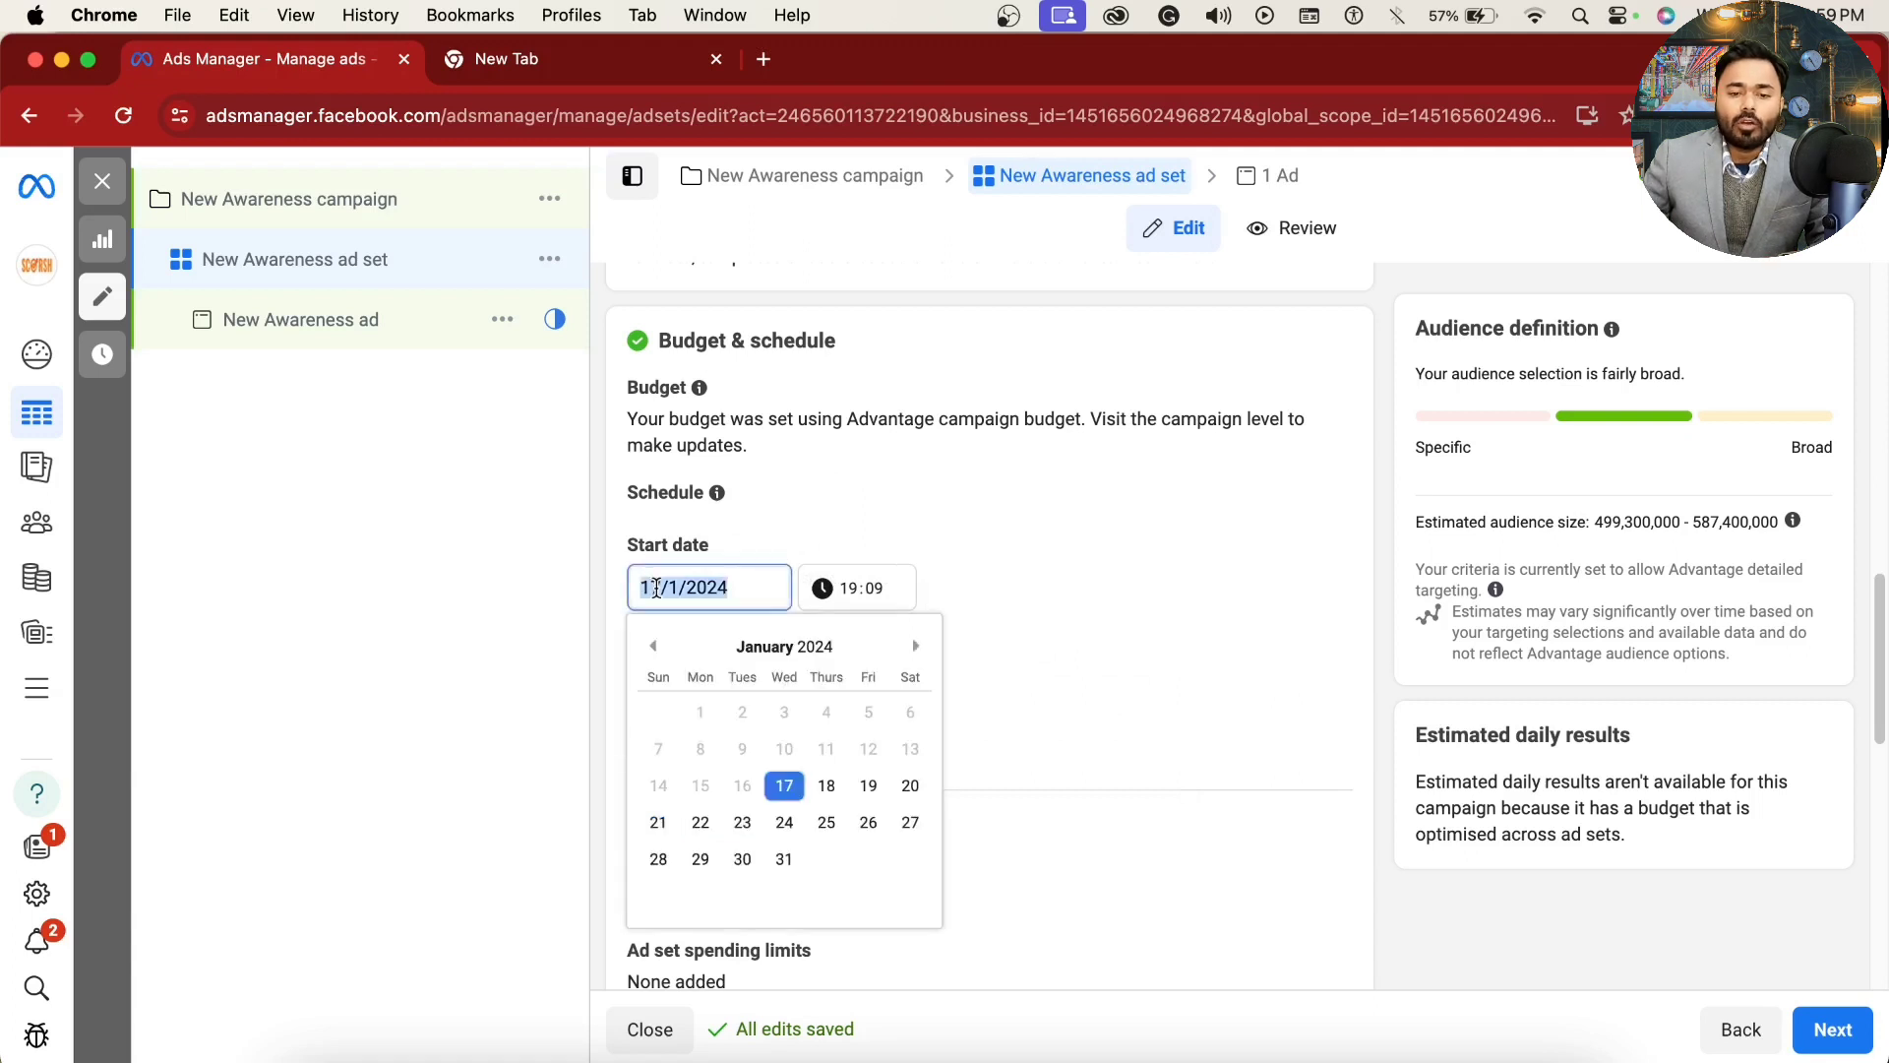
{"action": "left_click", "coordinate": [802, 795]}
{"action": "left_click", "coordinate": [854, 595]}
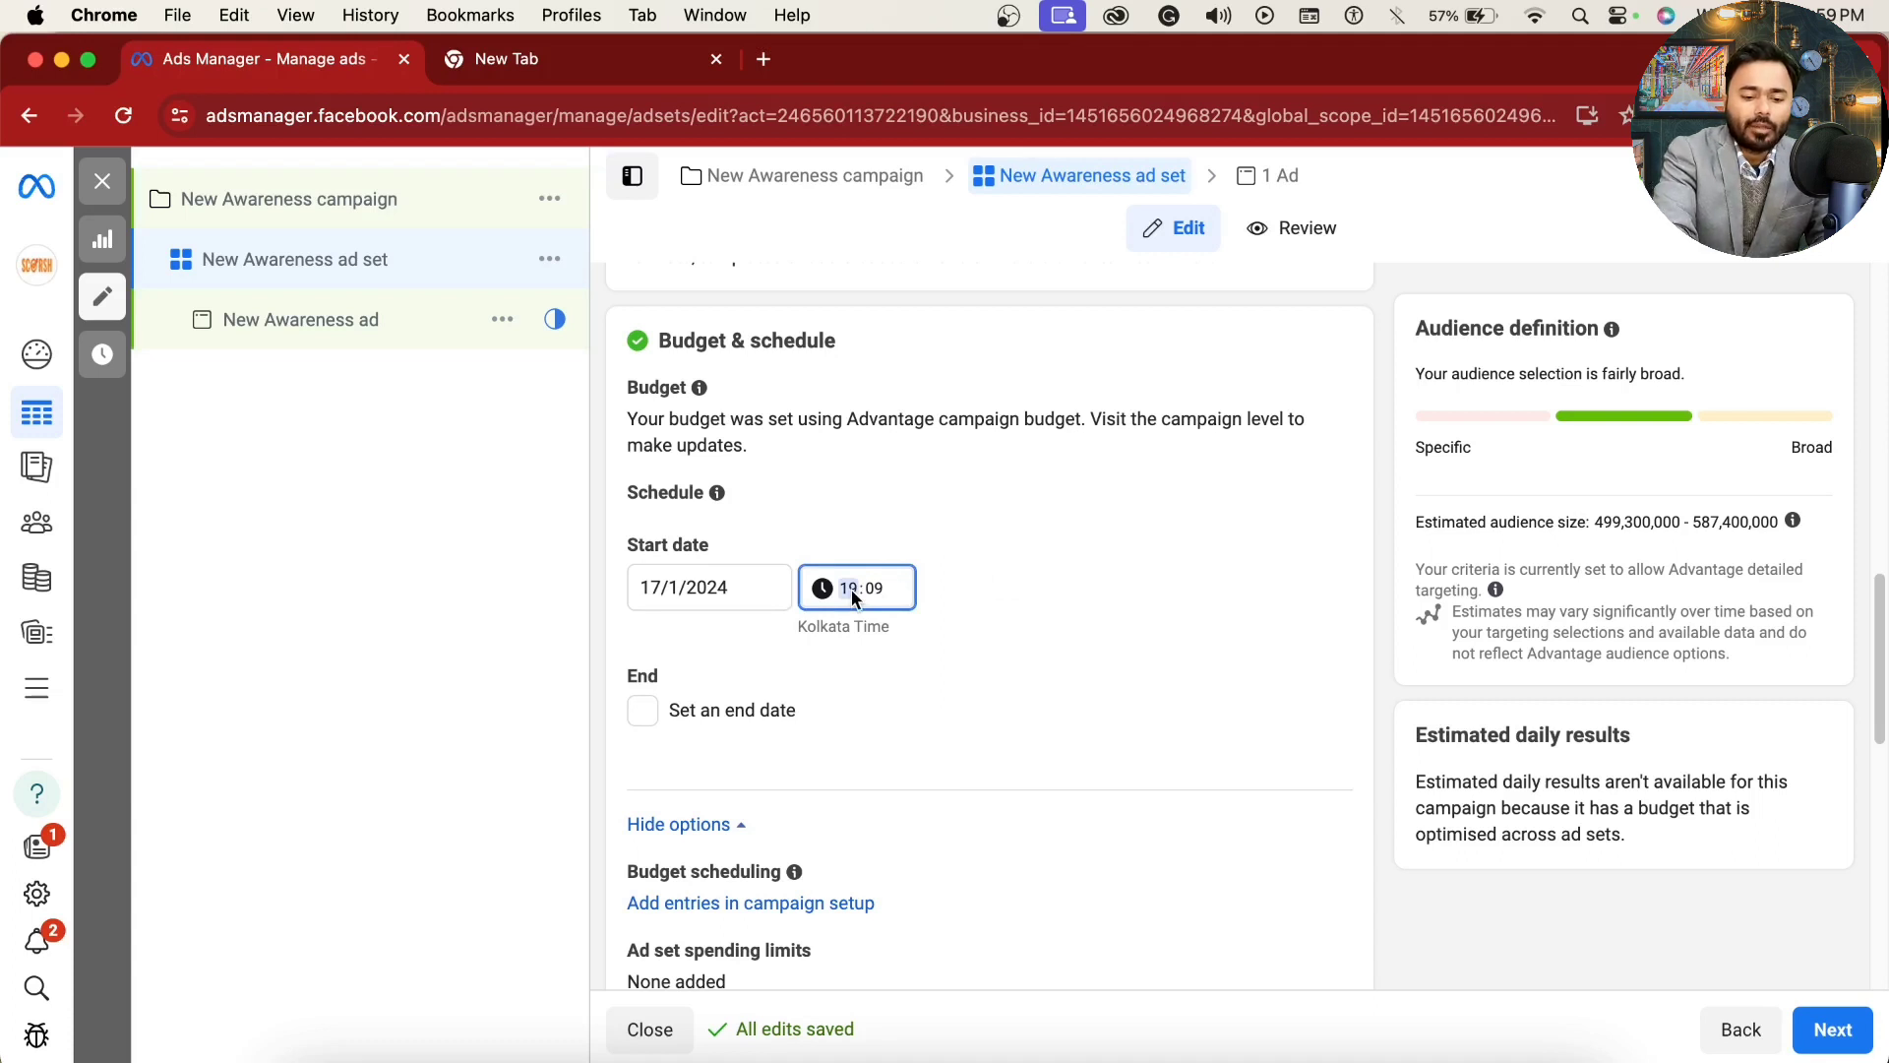
{"action": "type", "text": "22:"}
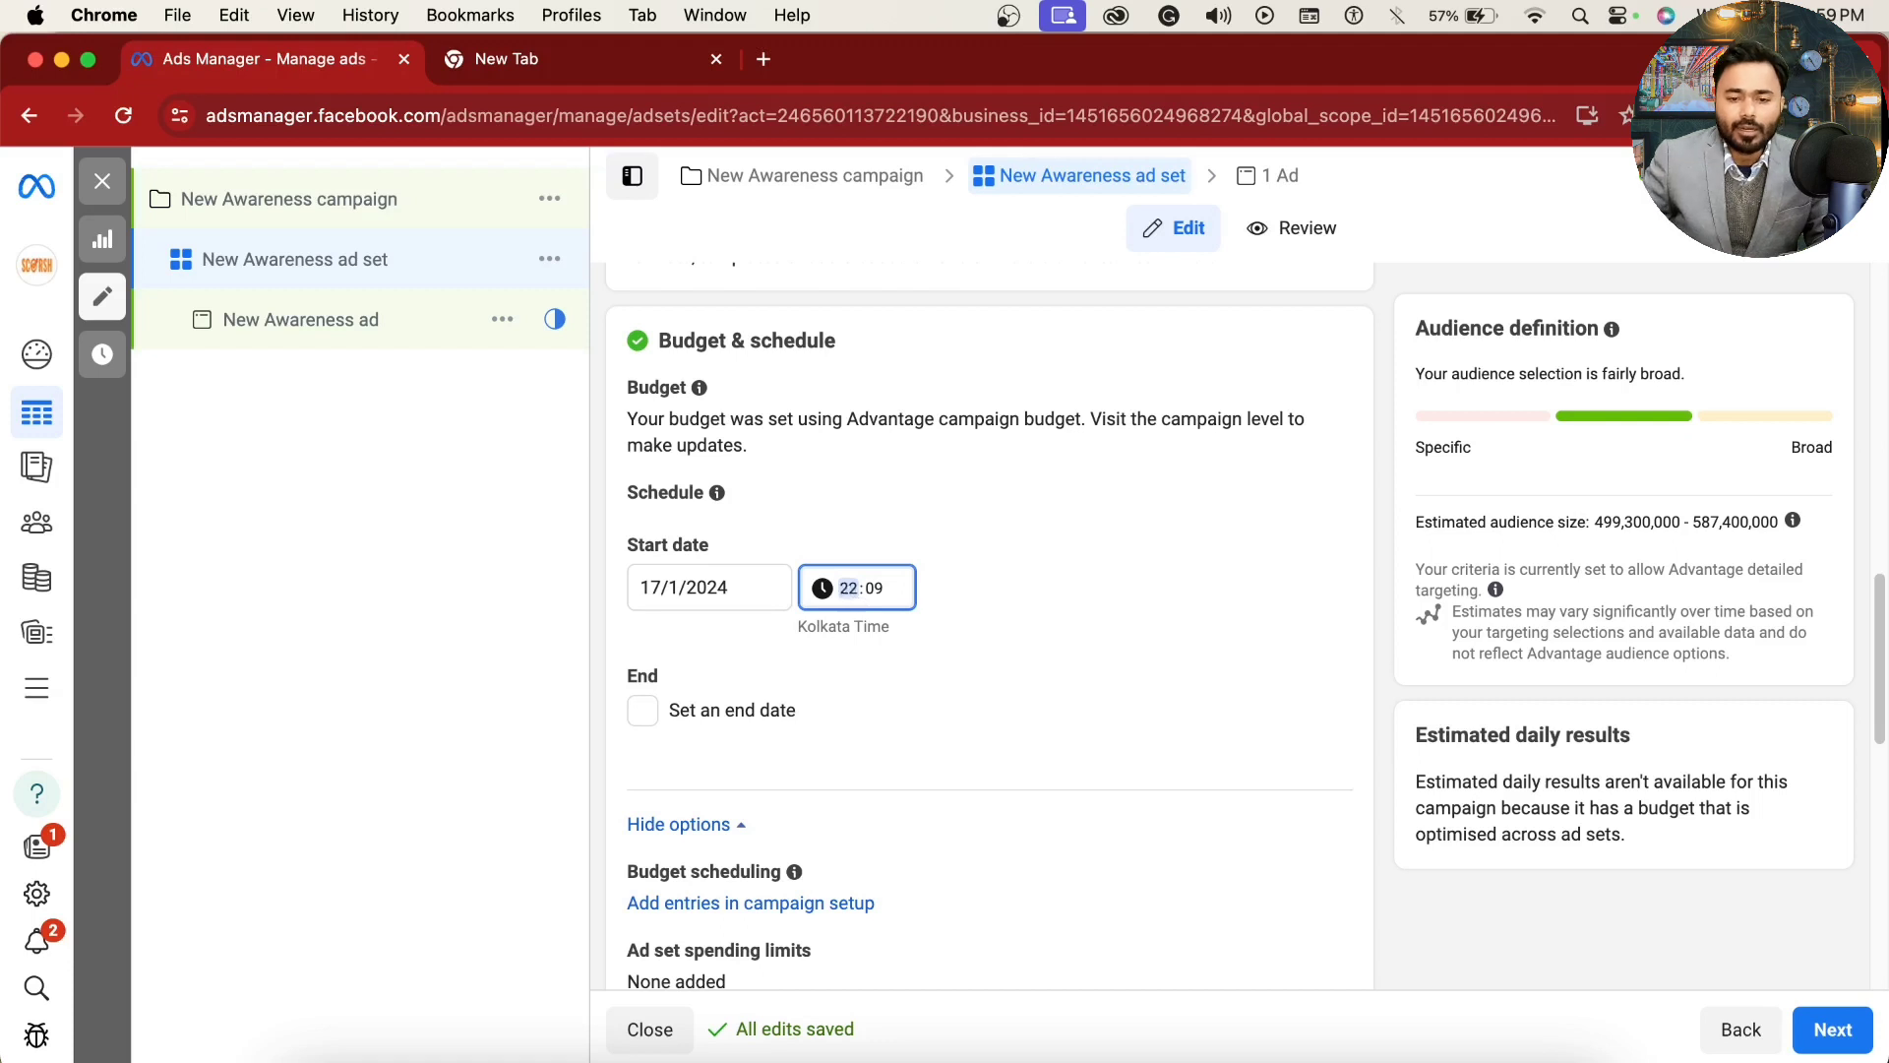
{"action": "type", "text": "00"}
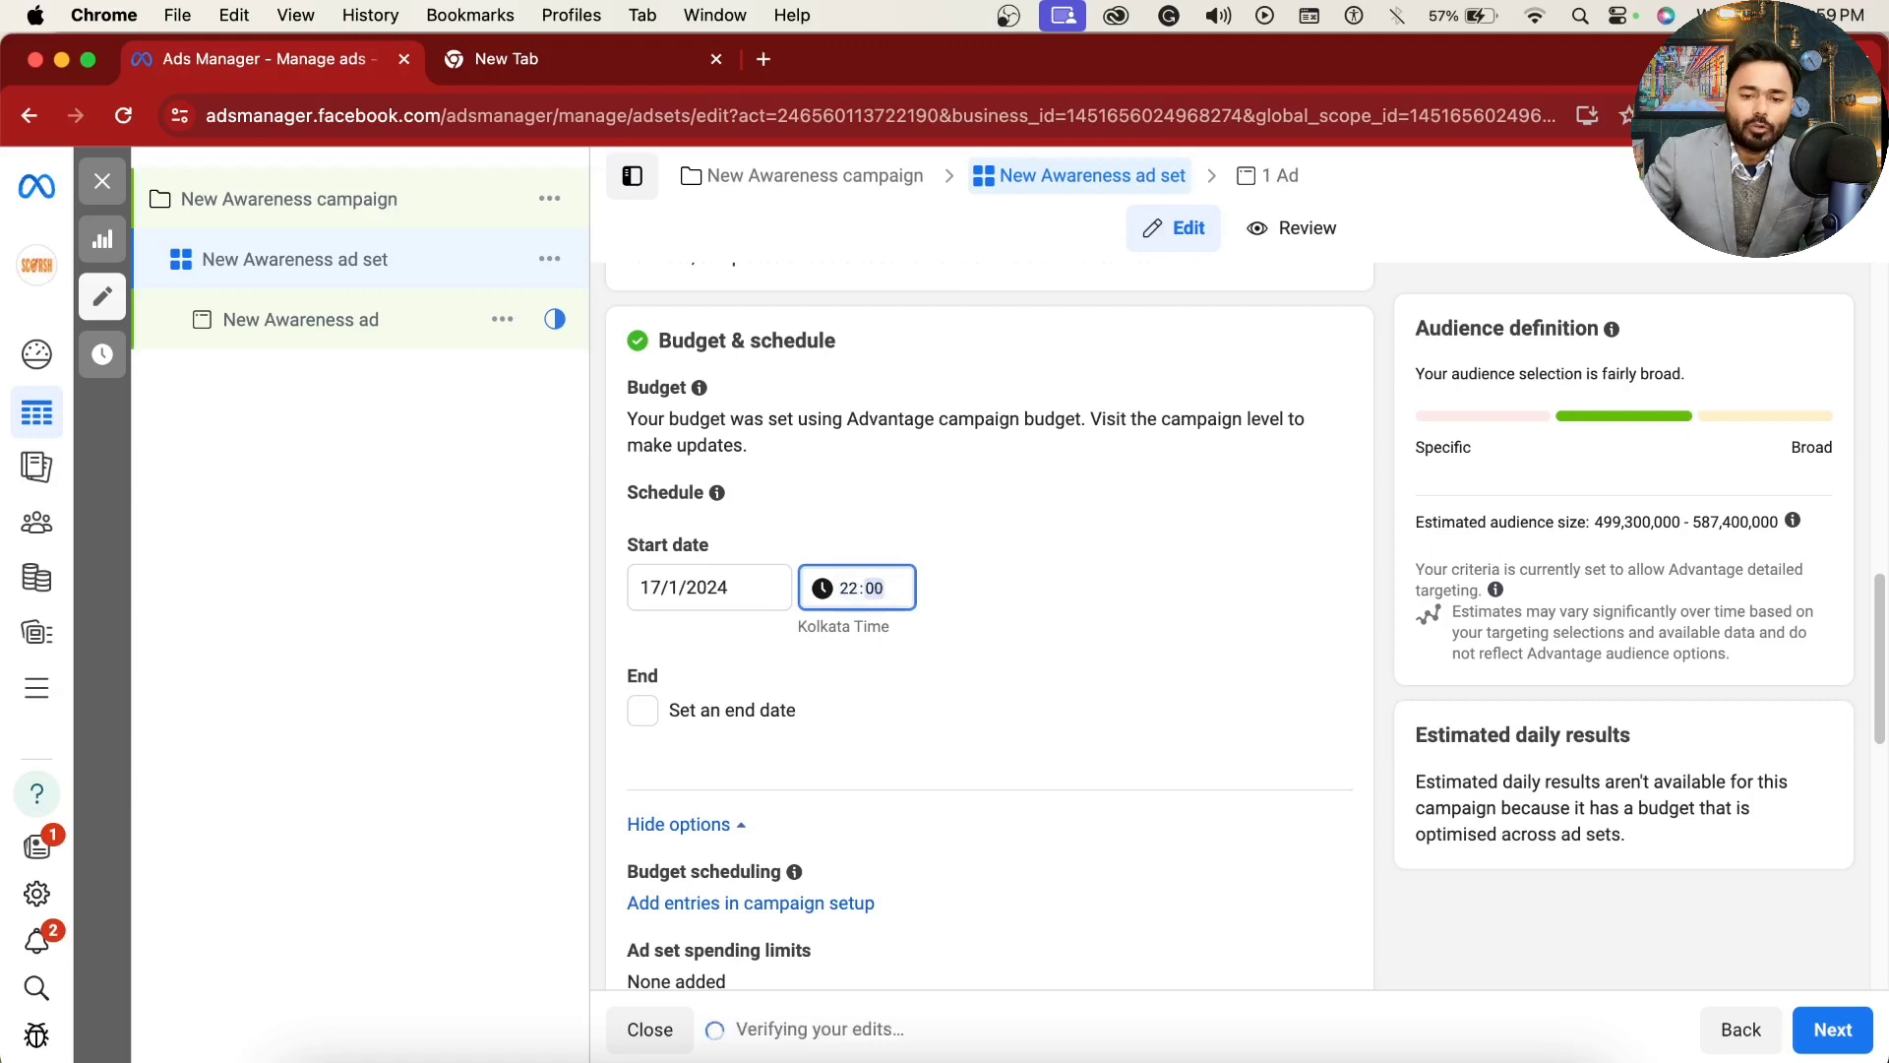
{"action": "left_click", "coordinate": [1022, 544]}
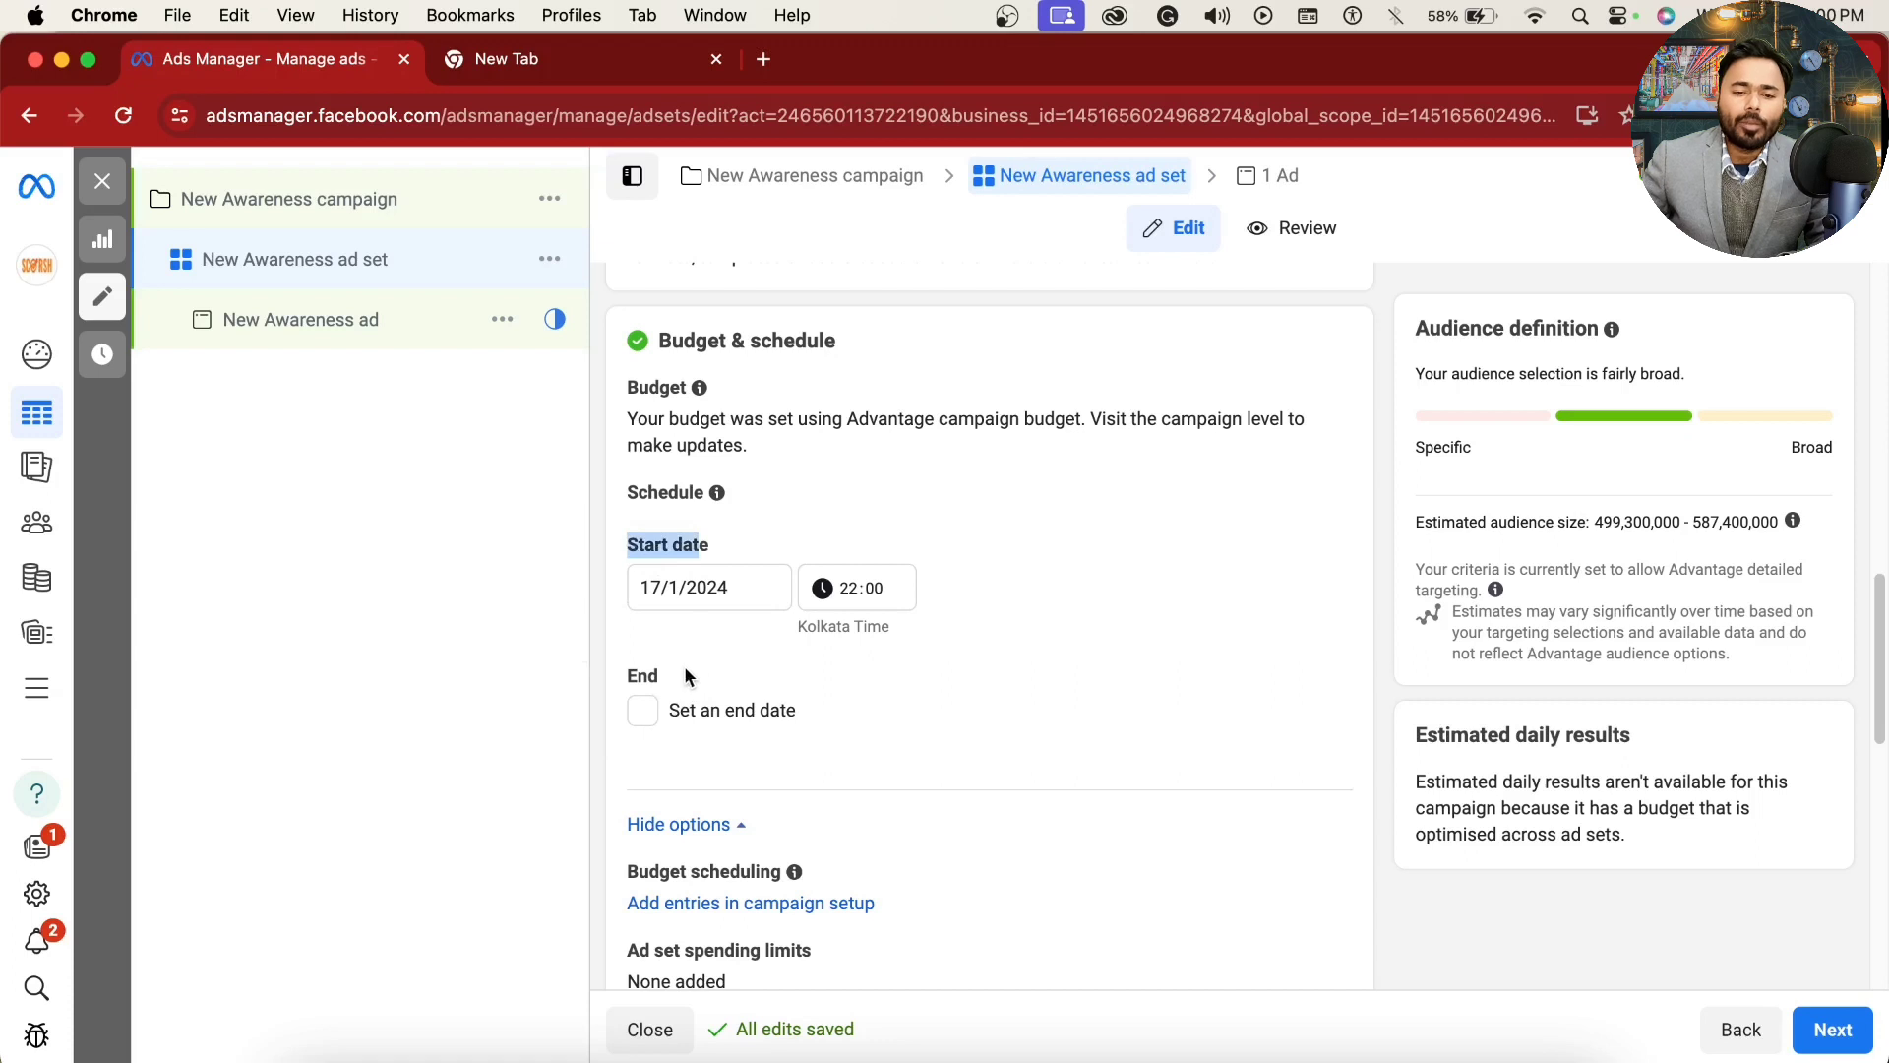
{"action": "left_click", "coordinate": [684, 630]}
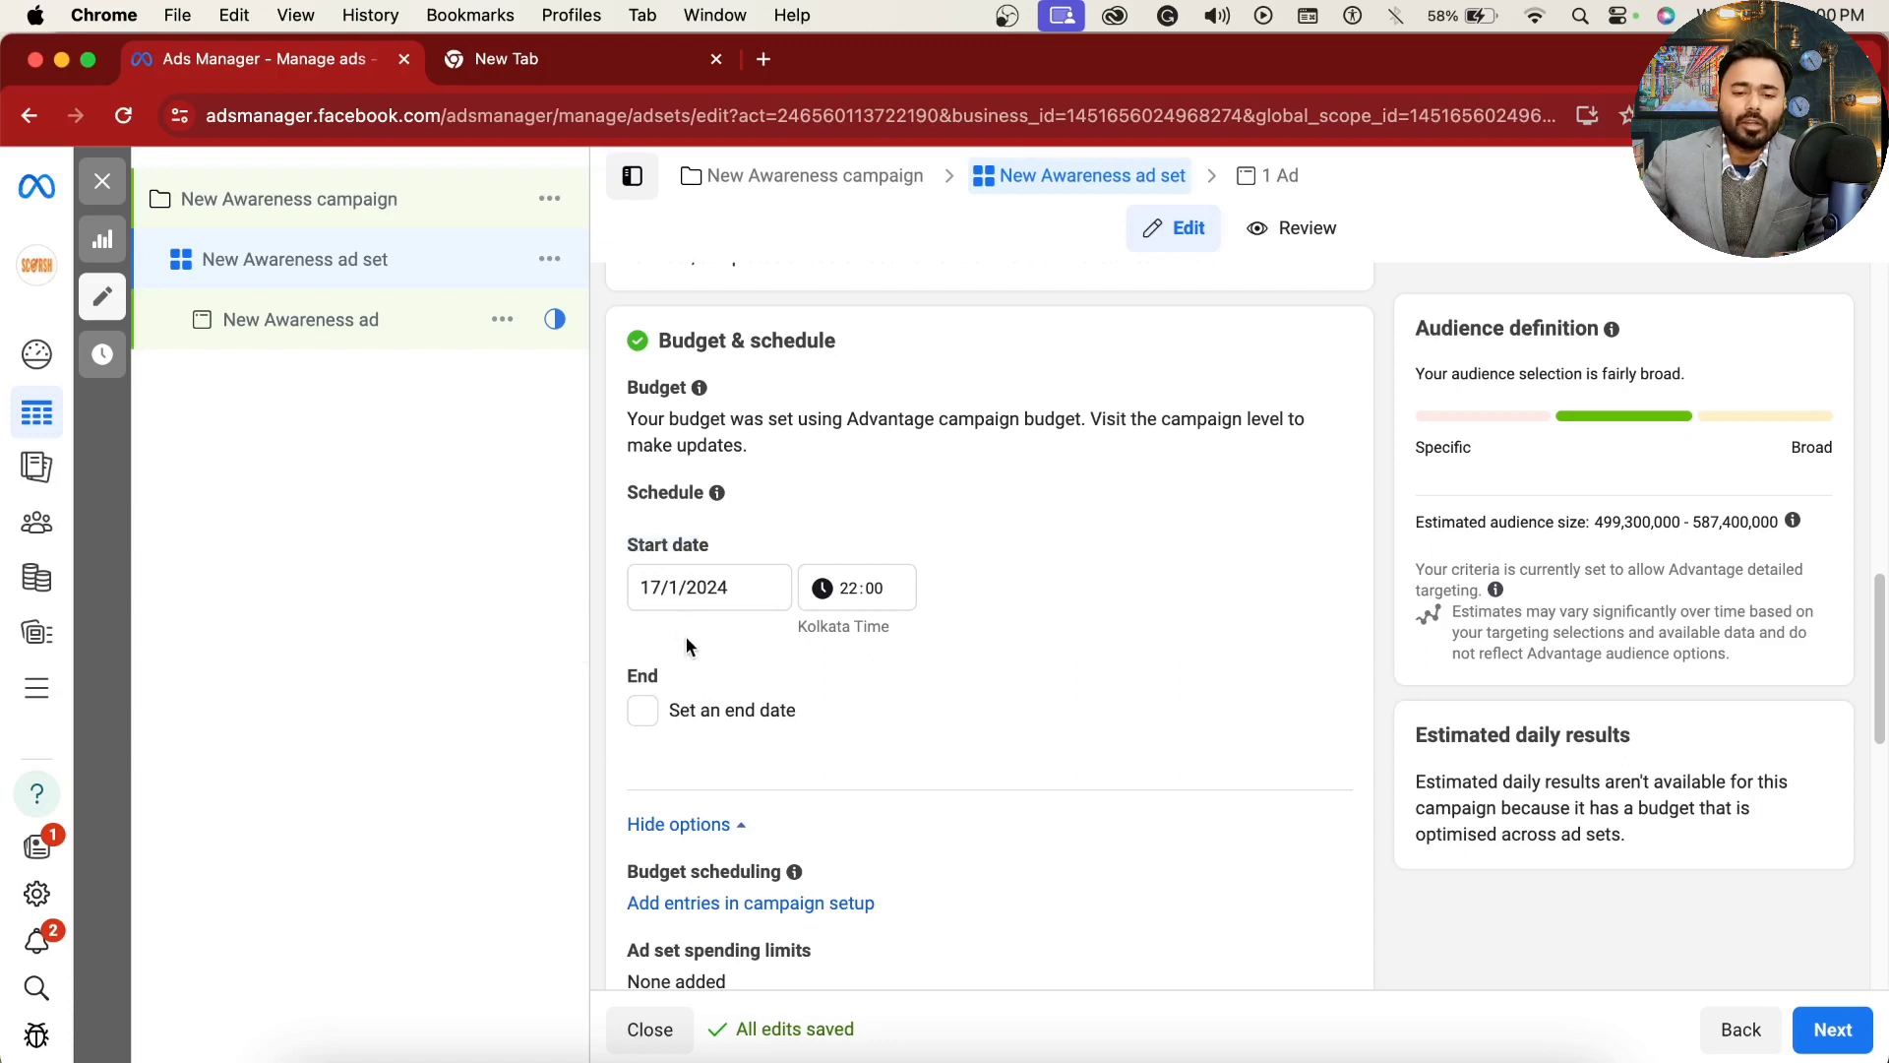
Step: Enable the end date option in the ad set's schedule and clear it again
{"action": "left_click", "coordinate": [645, 713]}
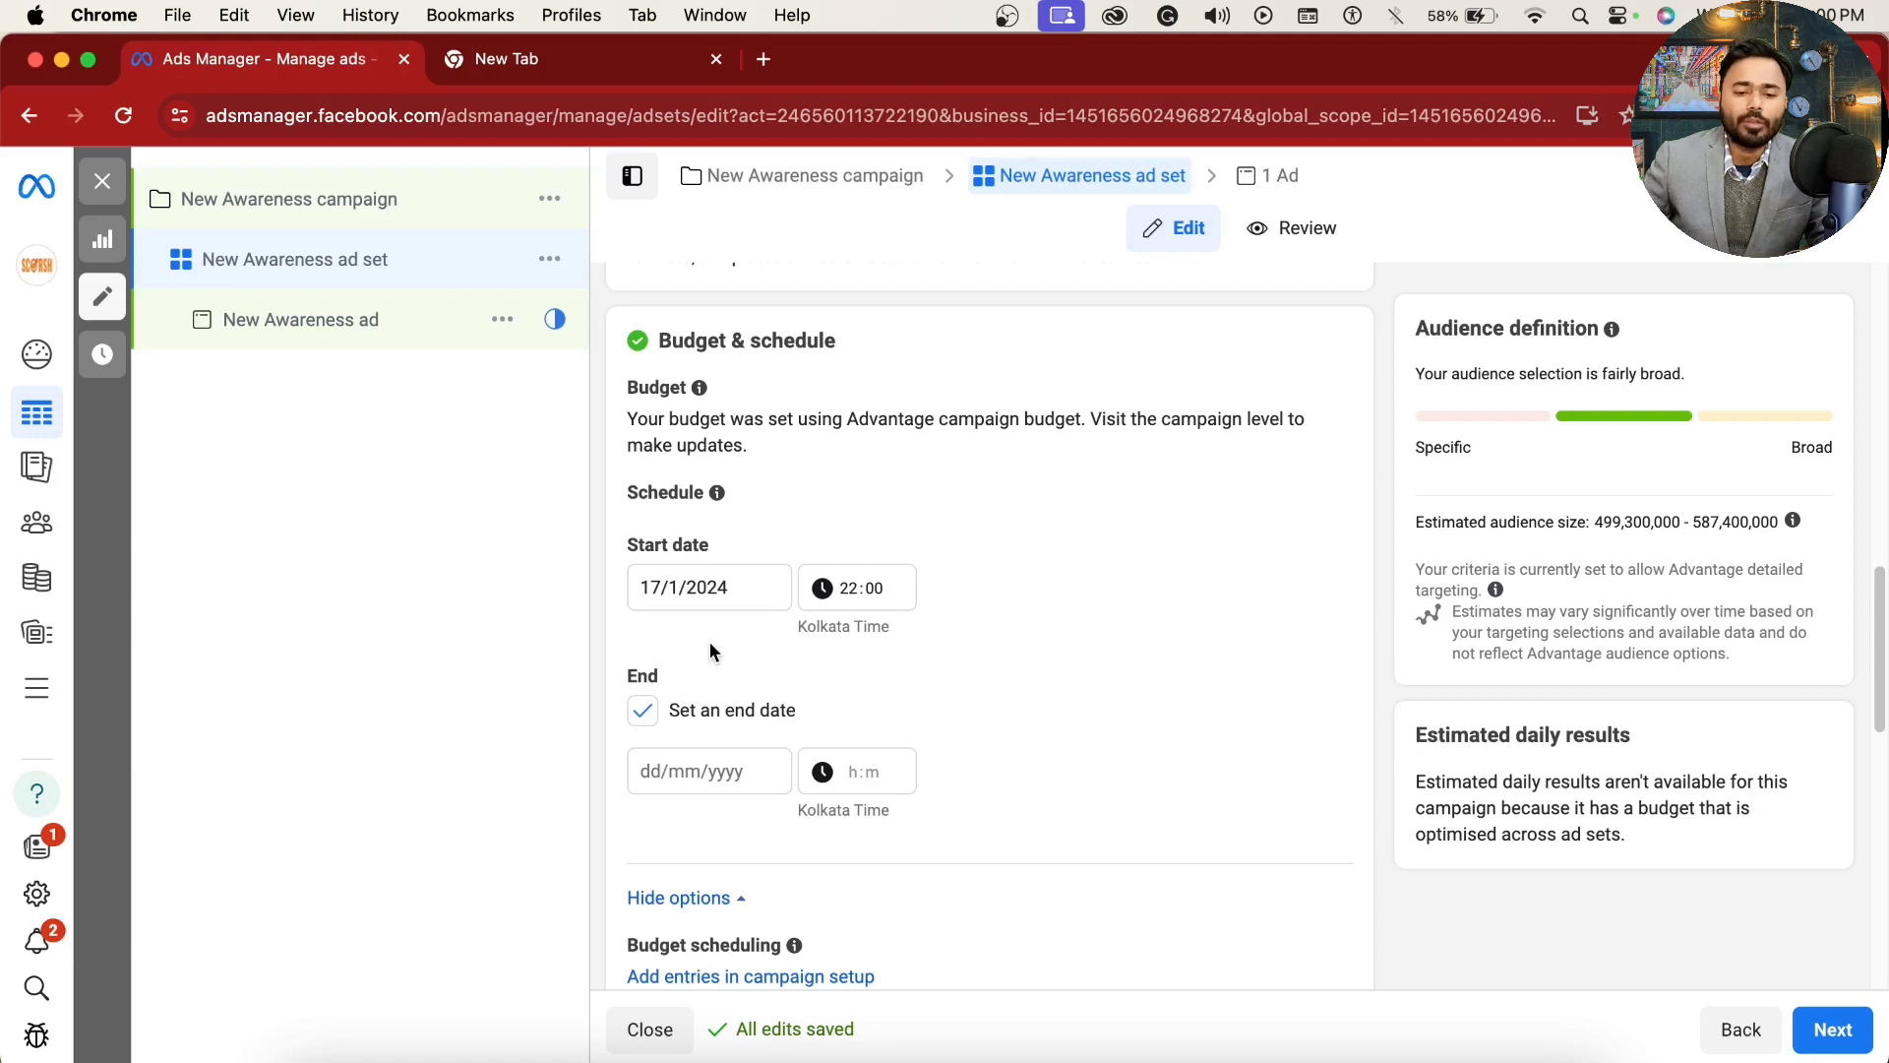
{"action": "left_click", "coordinate": [645, 709]}
{"action": "left_click", "coordinate": [645, 709]}
Step: View the budget scheduling options in the campaign setup and return to the ad set
{"action": "scroll", "coordinate": [849, 701], "scroll_direction": "down", "scroll_amount": 2}
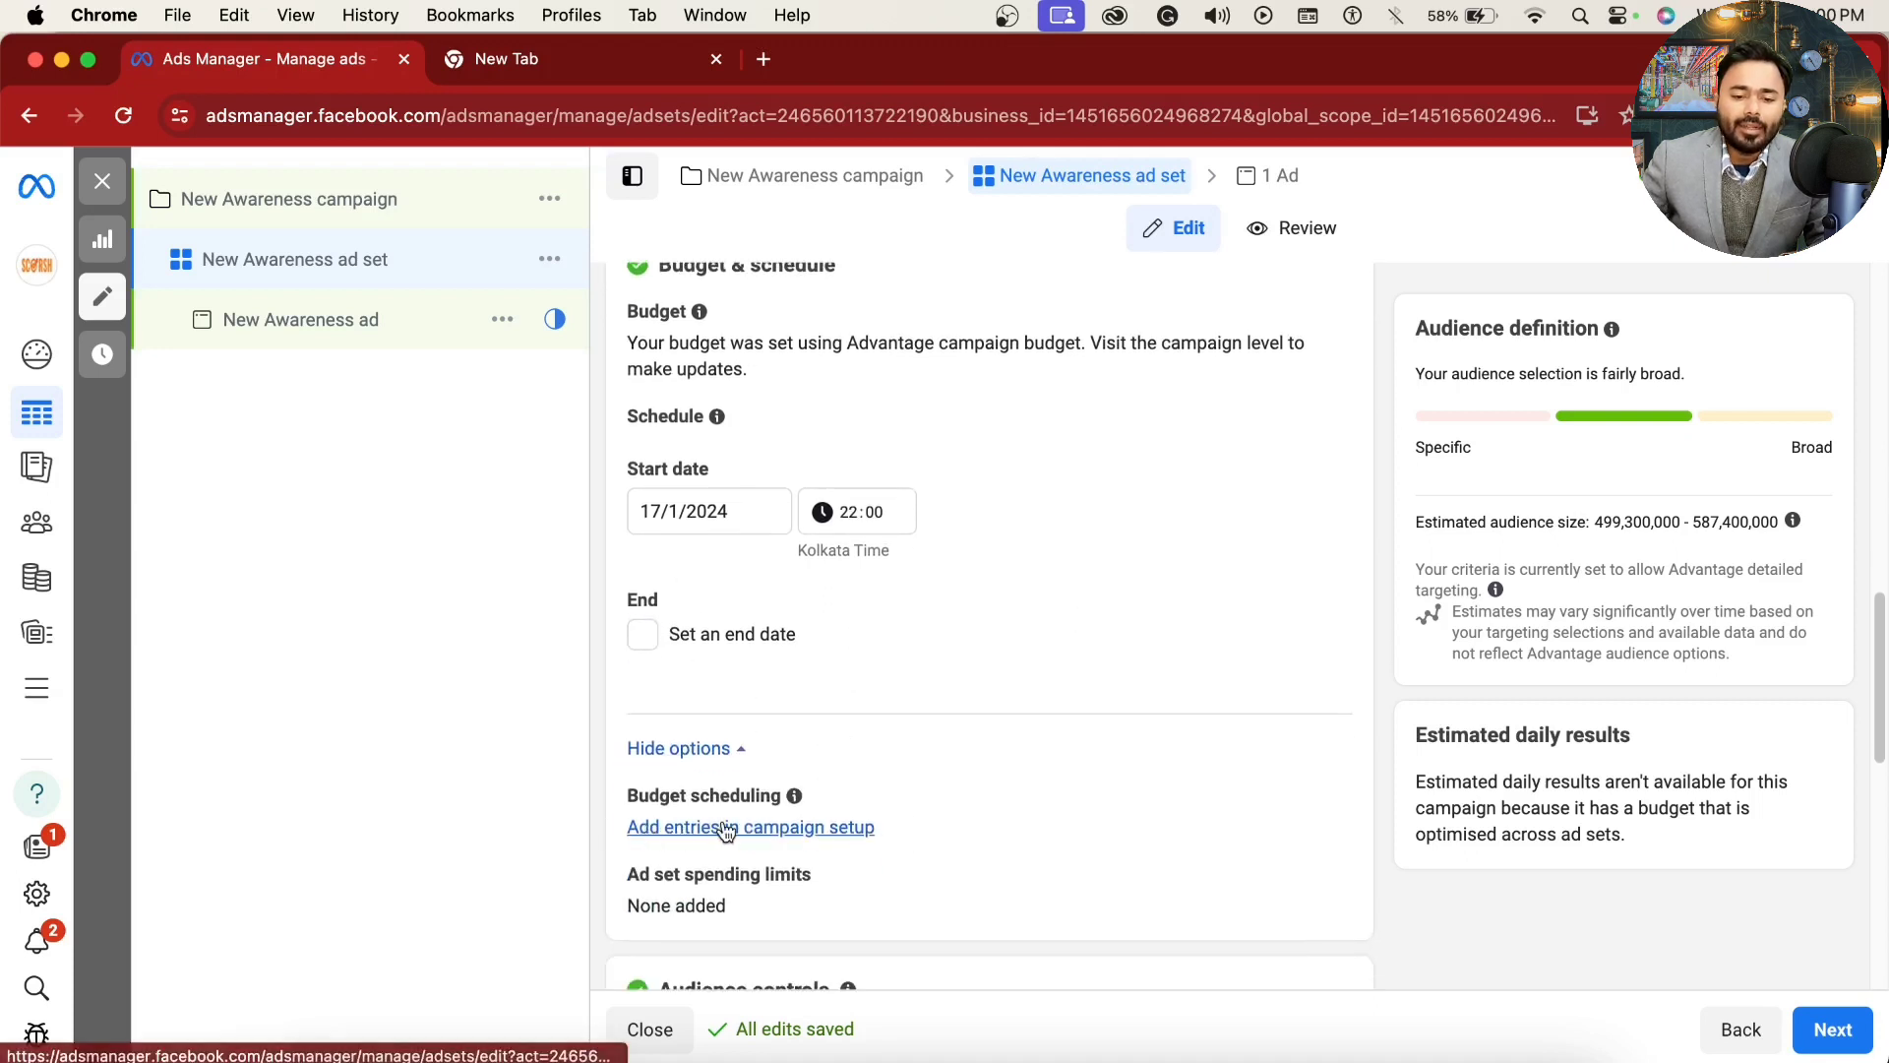
{"action": "left_click", "coordinate": [797, 829]}
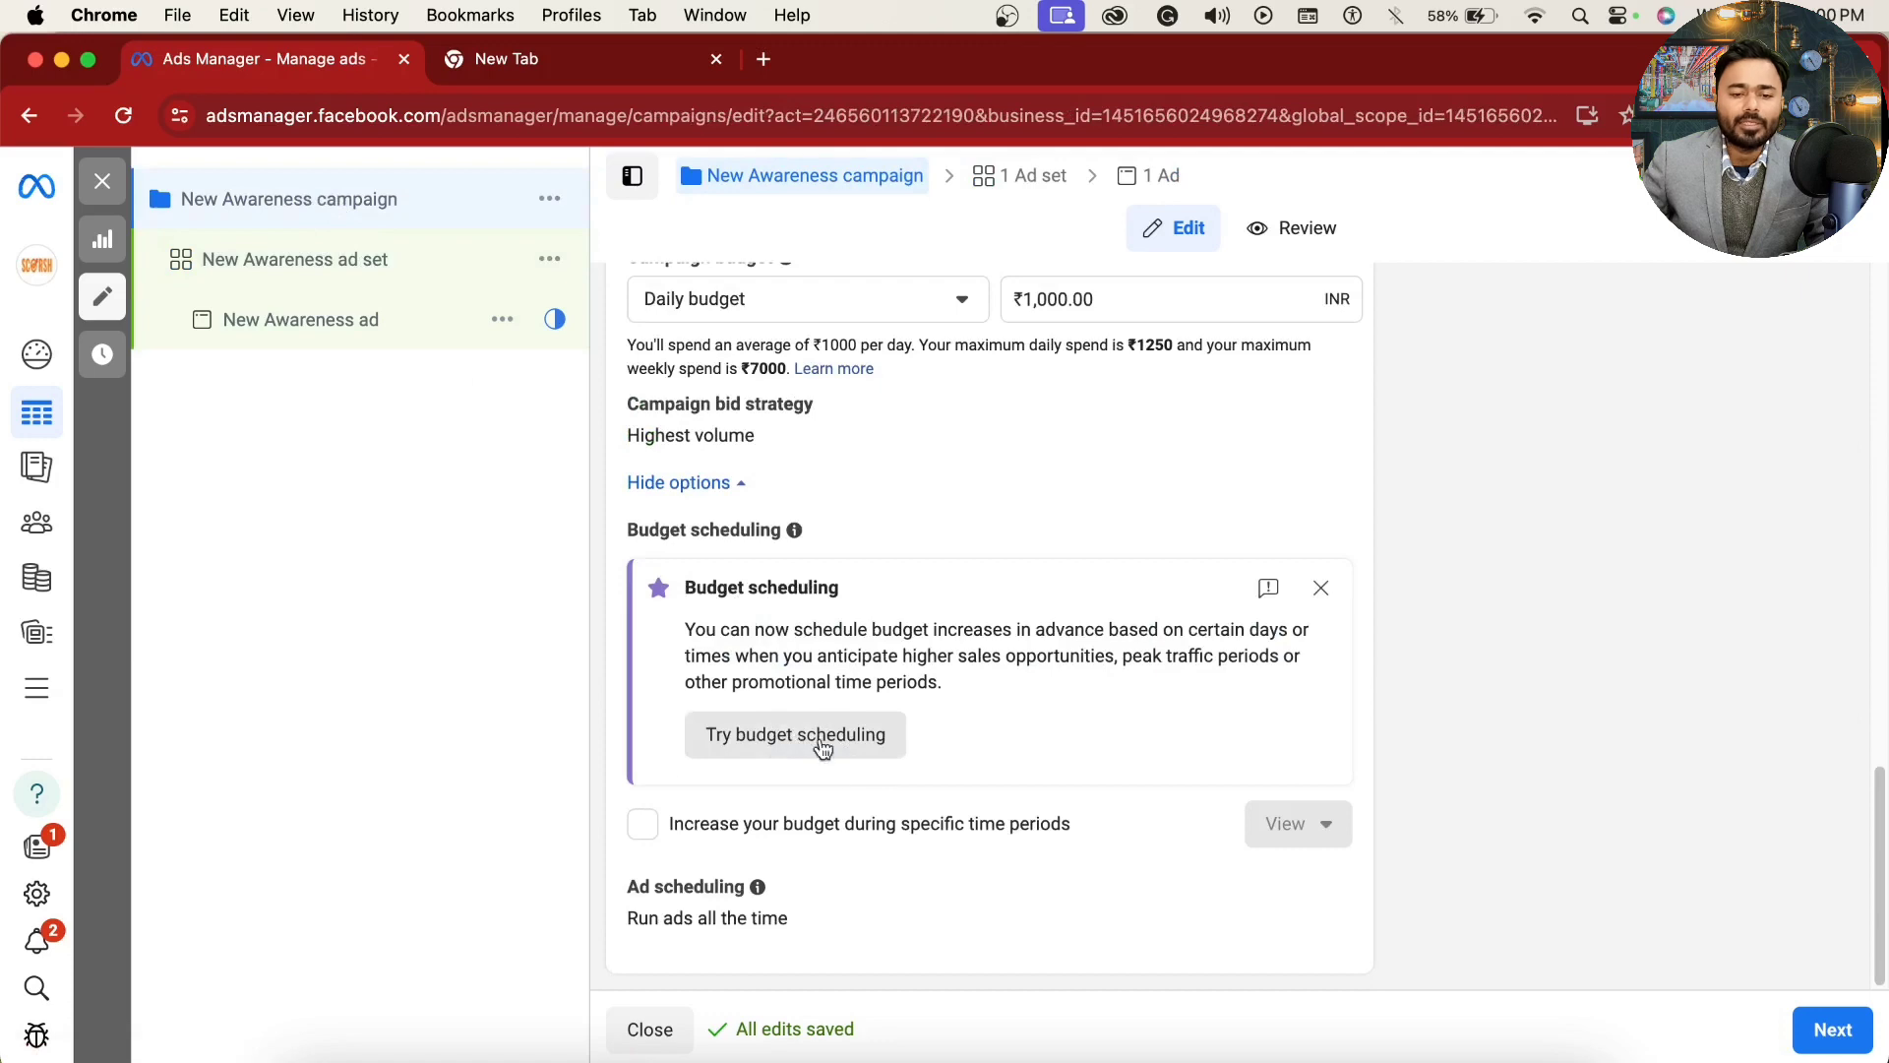
{"action": "left_click", "coordinate": [300, 262]}
Step: Enable ad set spending limits and open the daily minimum amount for entry
{"action": "scroll", "coordinate": [950, 751], "scroll_direction": "down", "scroll_amount": 10}
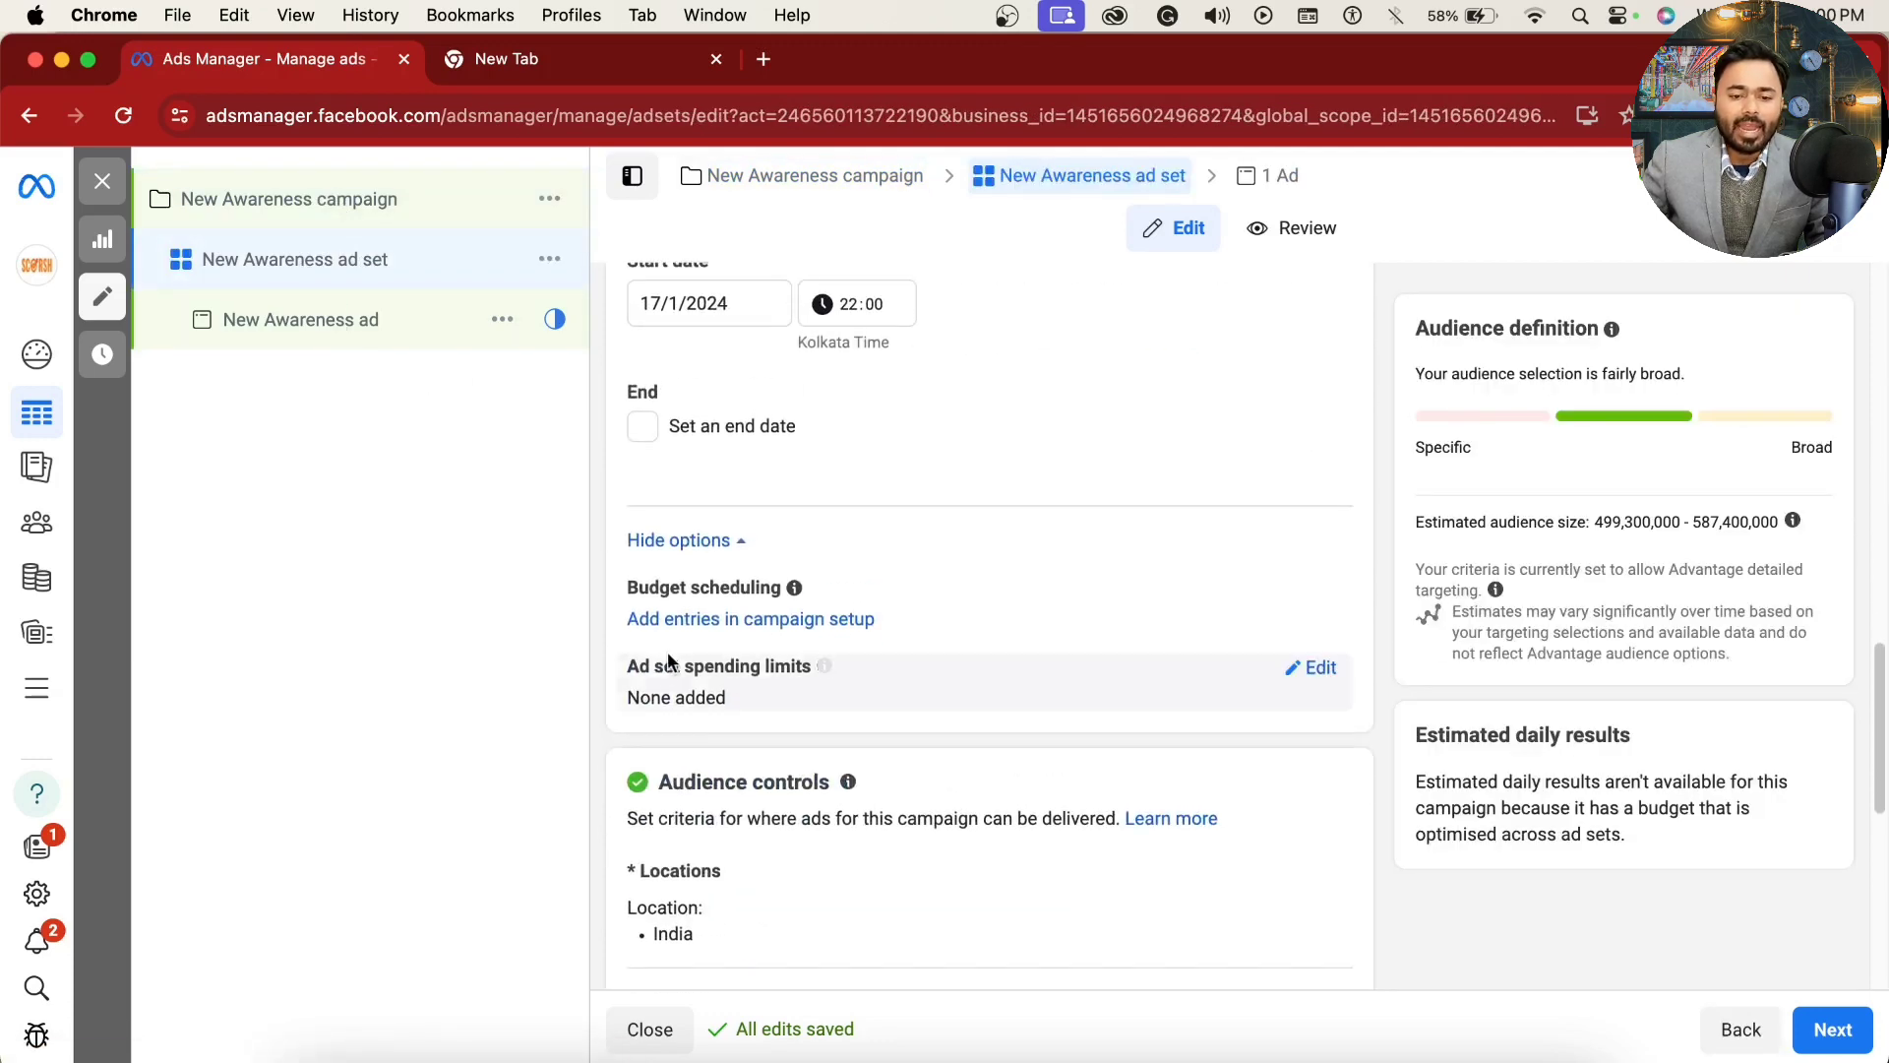
{"action": "left_click_drag", "start_coordinate": [652, 664], "coordinate": [799, 671]}
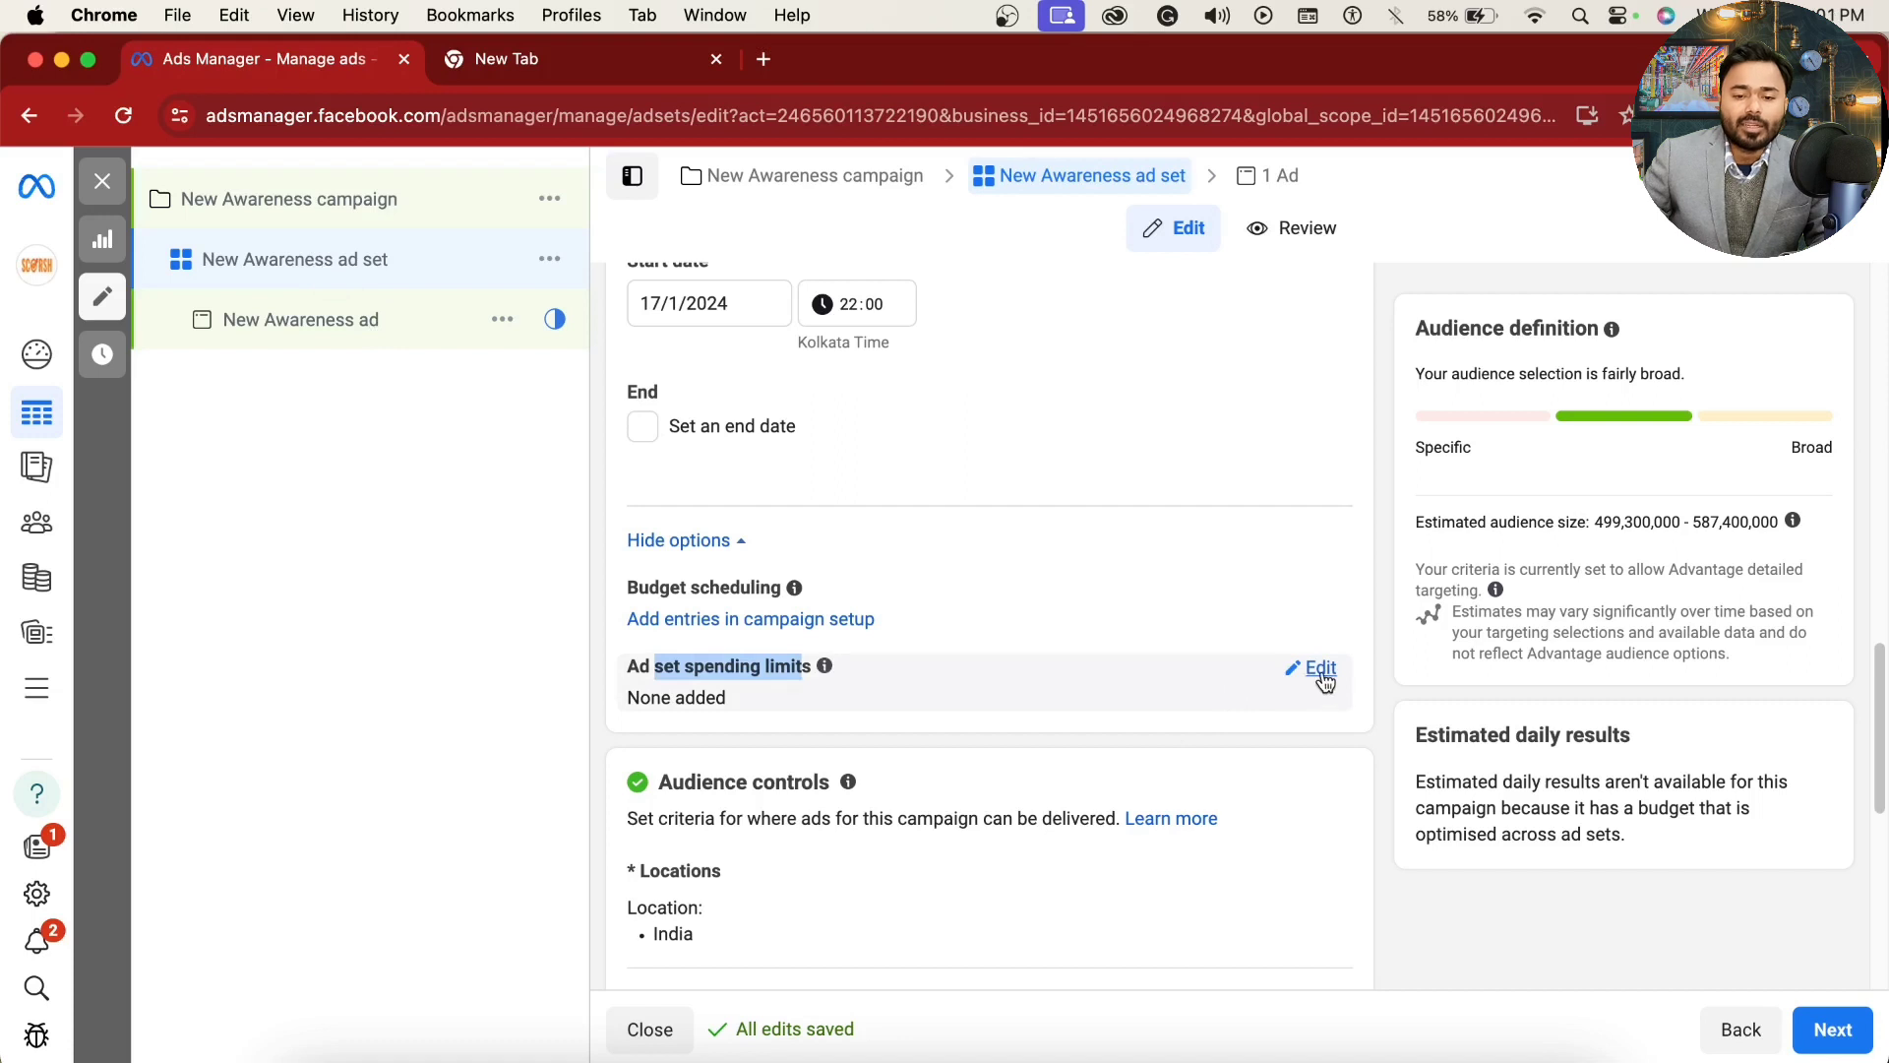
{"action": "left_click", "coordinate": [1321, 671]}
{"action": "left_click", "coordinate": [643, 699]}
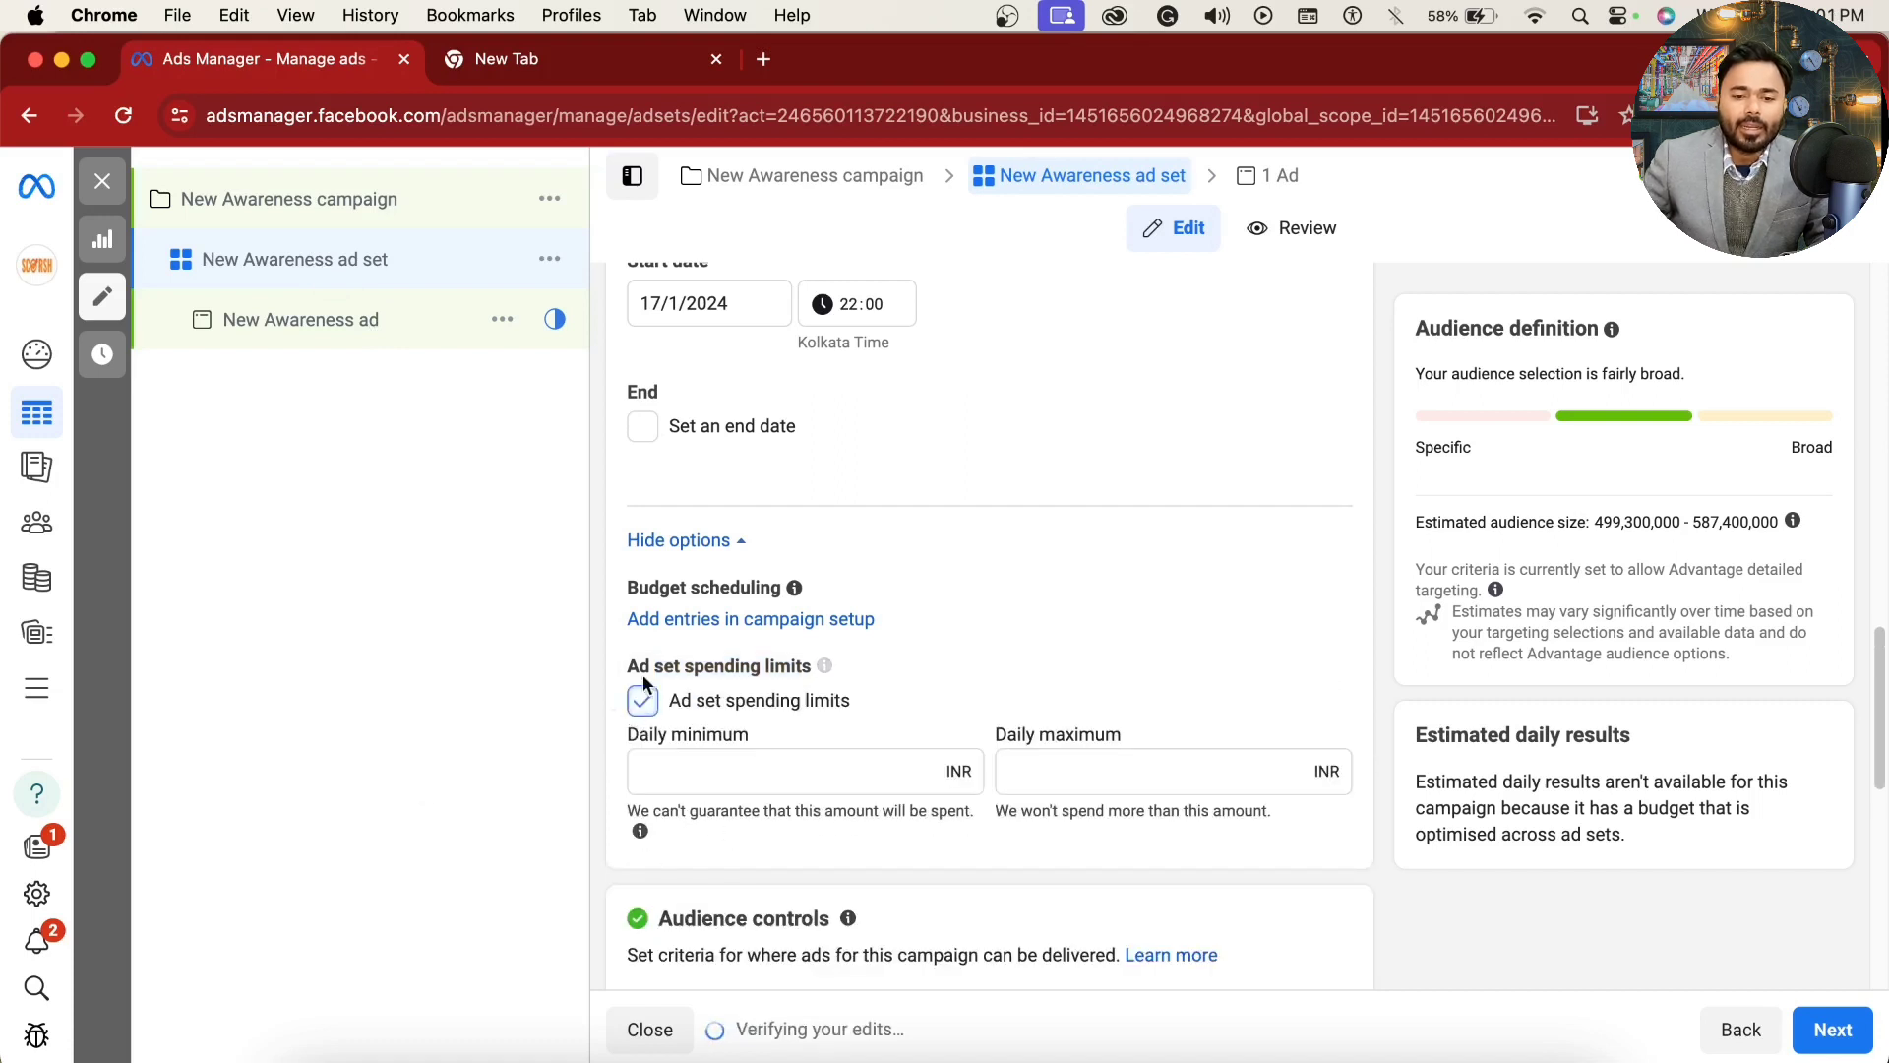
{"action": "left_click", "coordinate": [733, 779]}
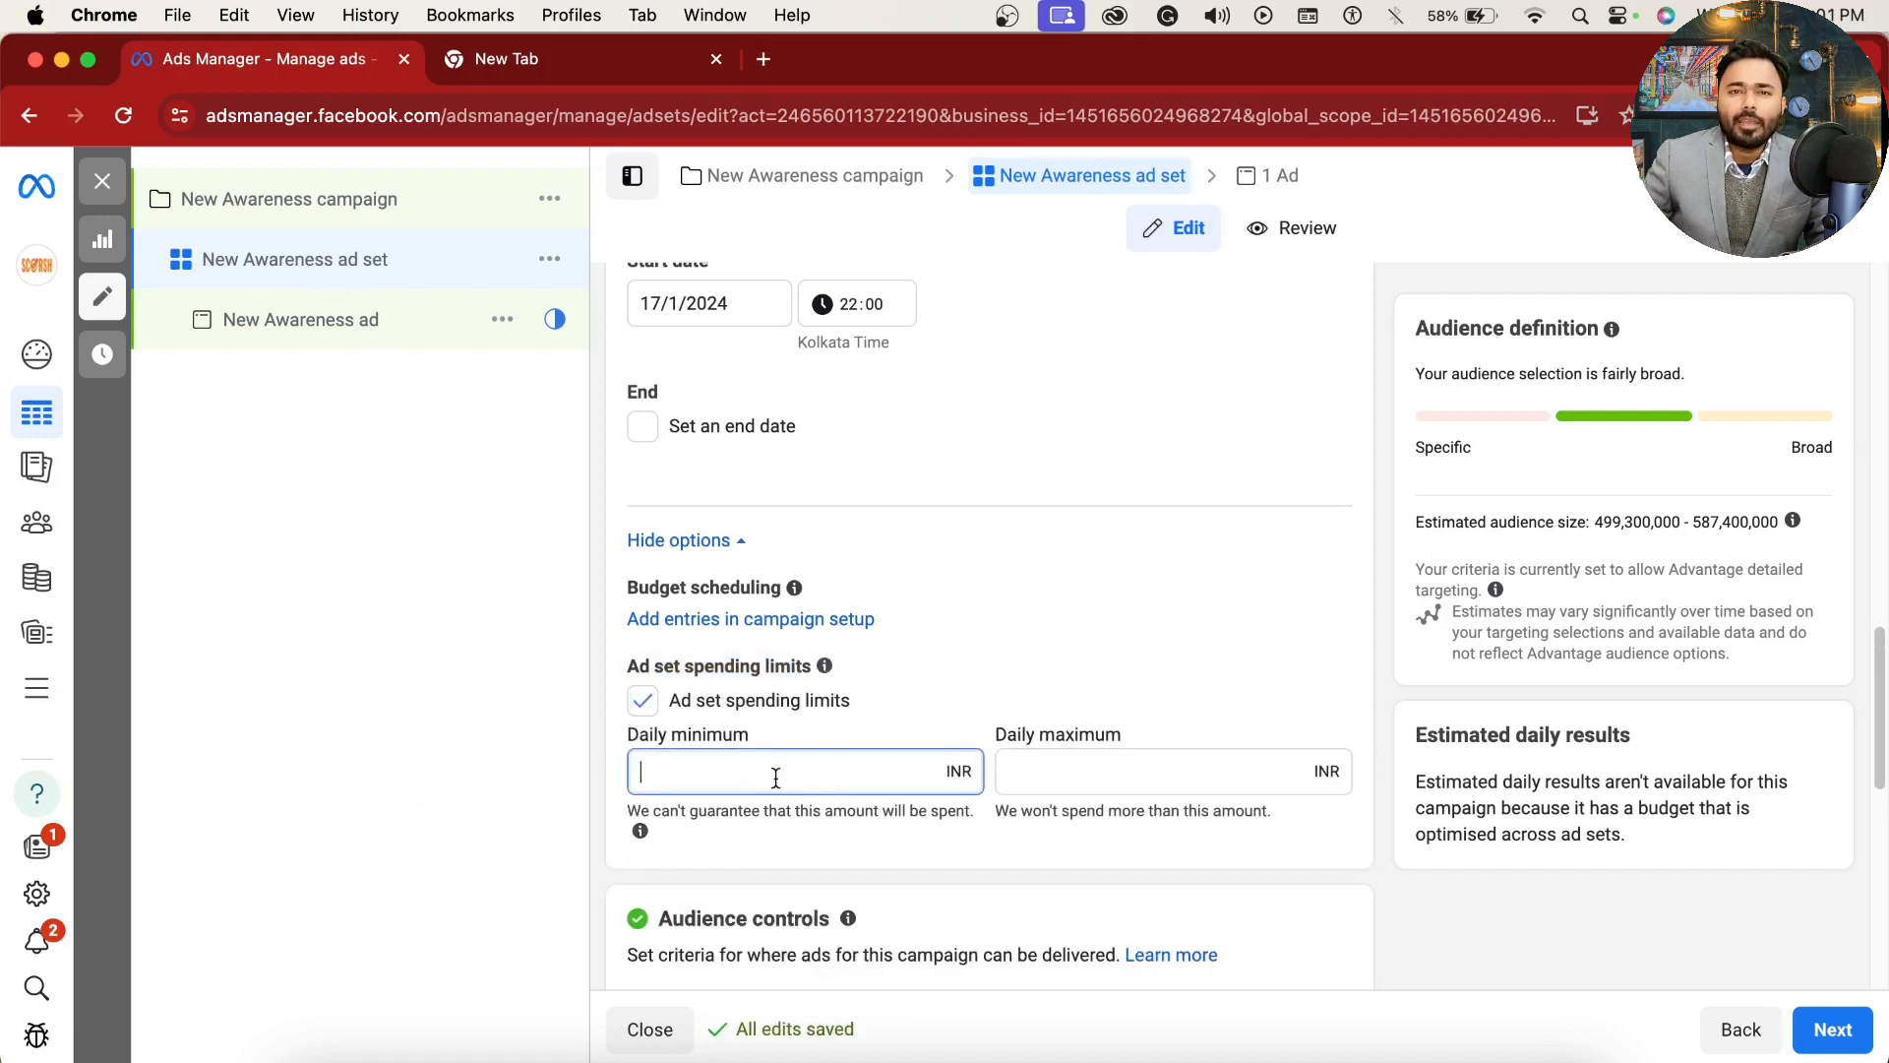
Step: Review the Advantage campaign budget section of the campaign and return to the ad set's spending limits and audience controls
{"action": "left_click", "coordinate": [372, 199]}
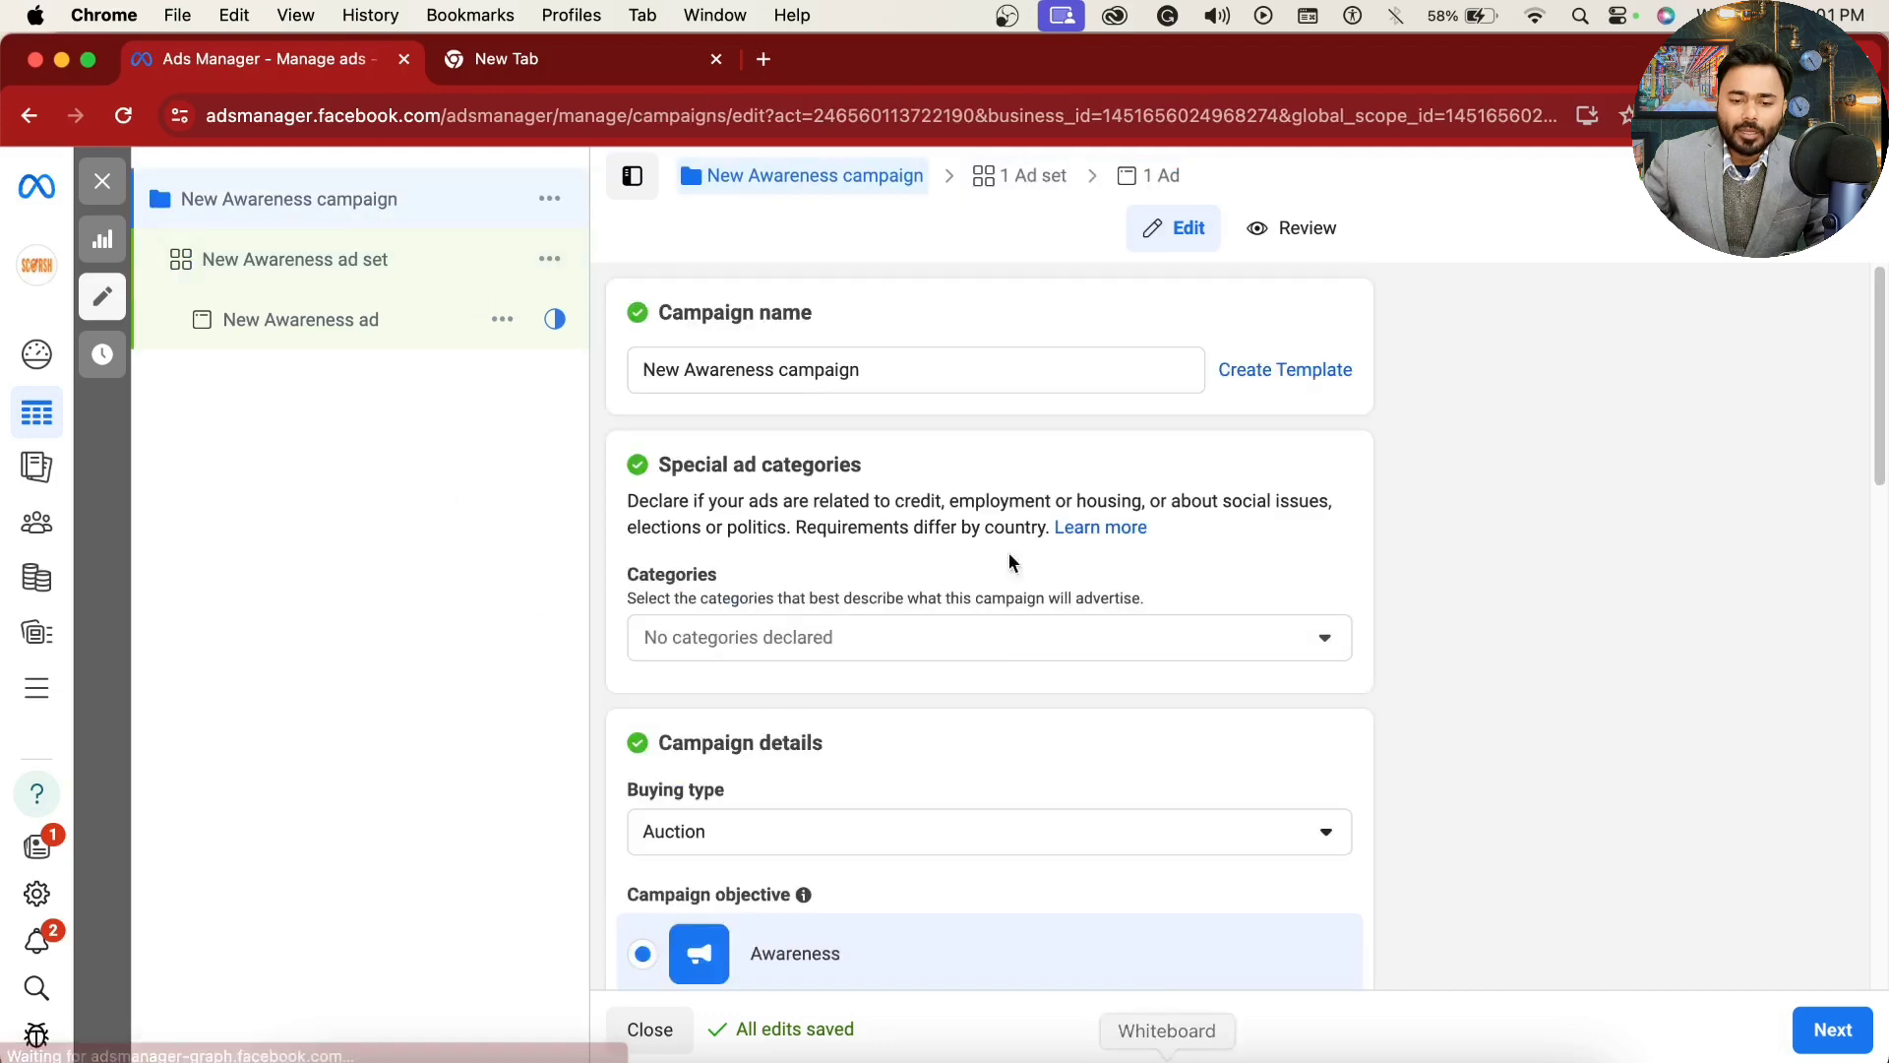
{"action": "scroll", "coordinate": [890, 784], "scroll_direction": "down", "scroll_amount": 15}
{"action": "scroll", "coordinate": [890, 787], "scroll_direction": "up", "scroll_amount": 6}
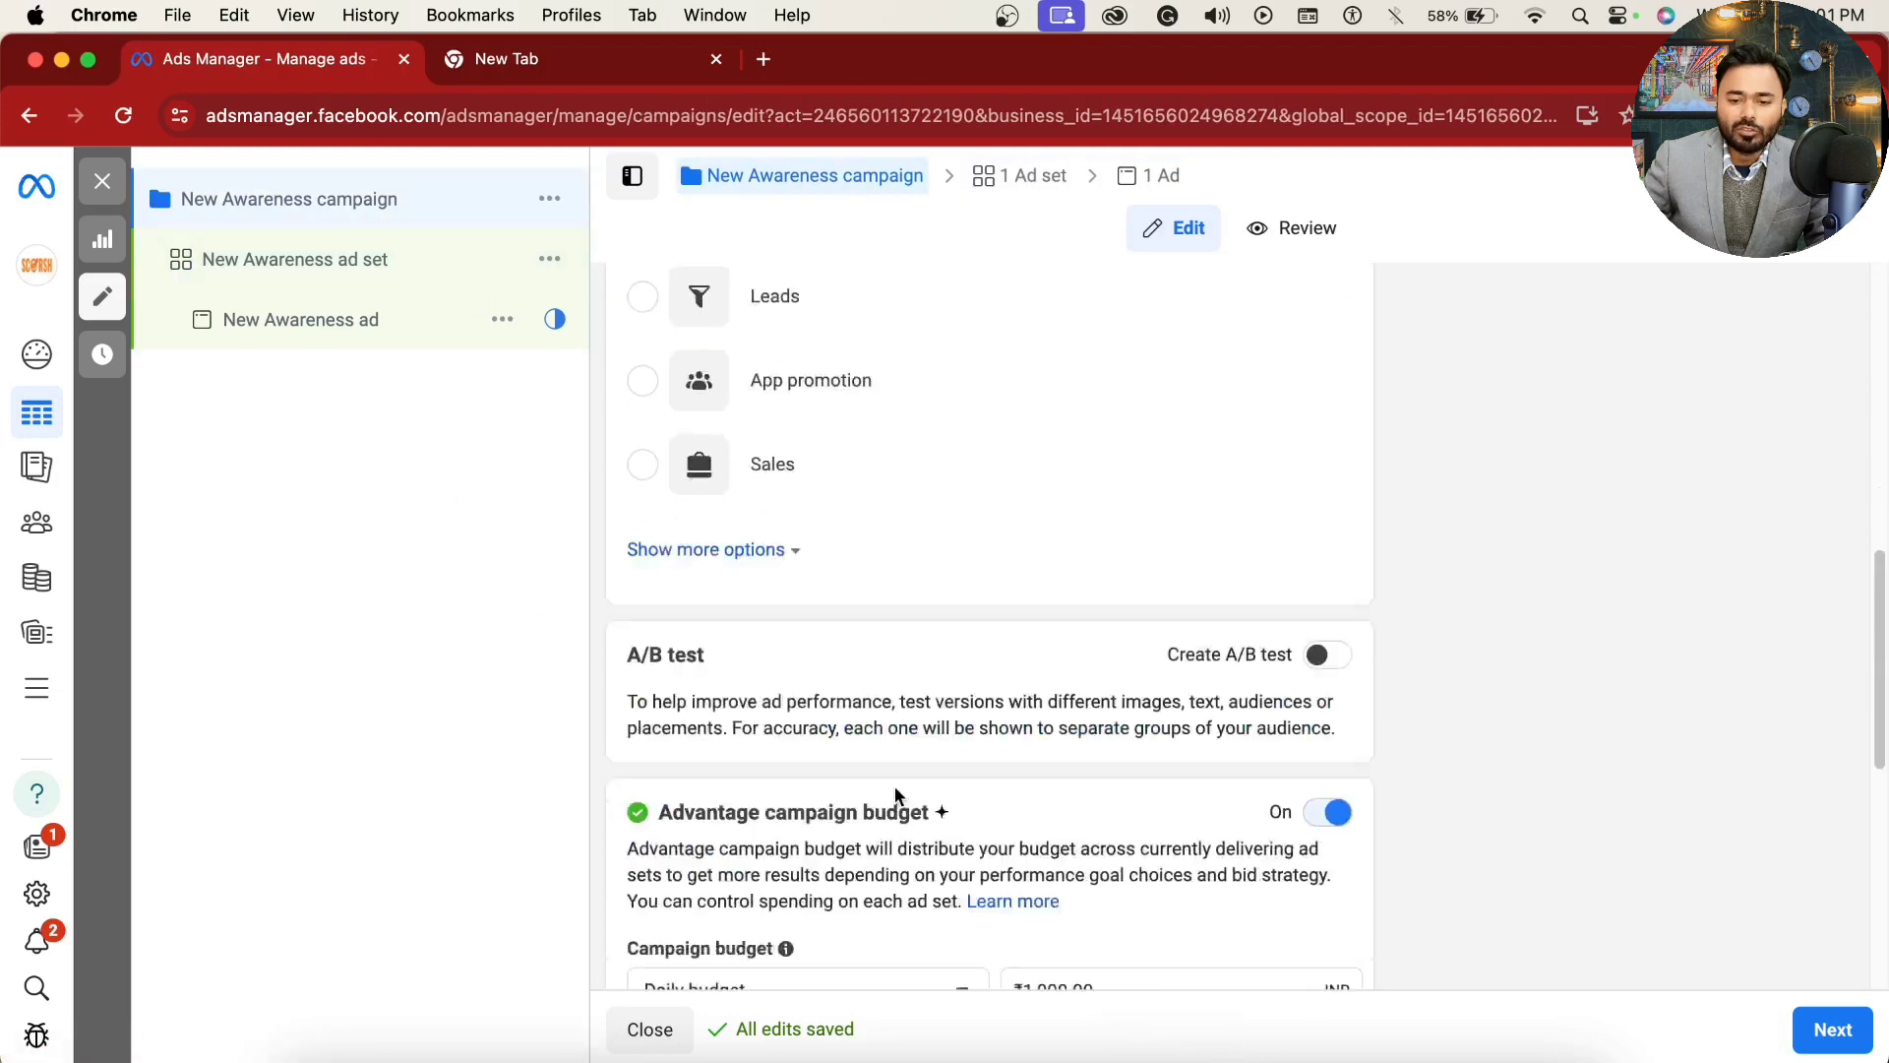
{"action": "scroll", "coordinate": [896, 793], "scroll_direction": "down", "scroll_amount": 3}
{"action": "left_click", "coordinate": [370, 258]}
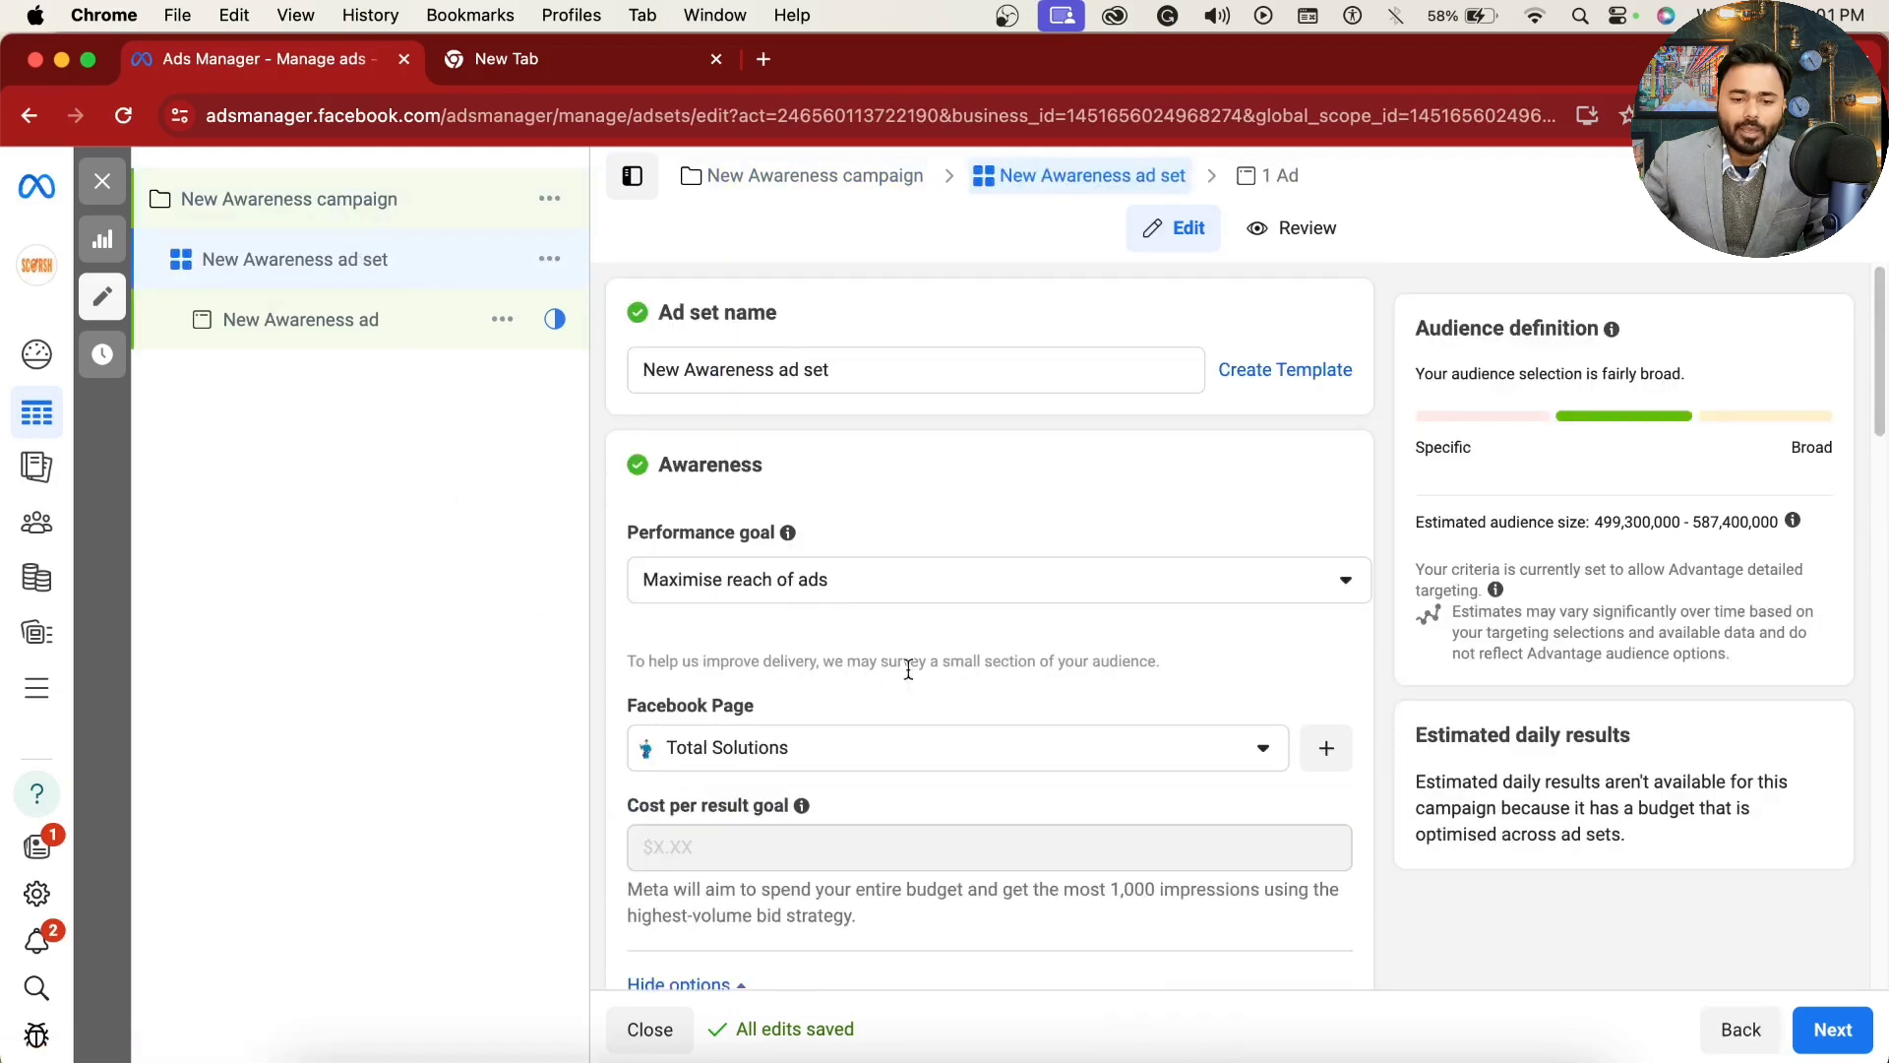
{"action": "scroll", "coordinate": [907, 669], "scroll_direction": "down", "scroll_amount": 10}
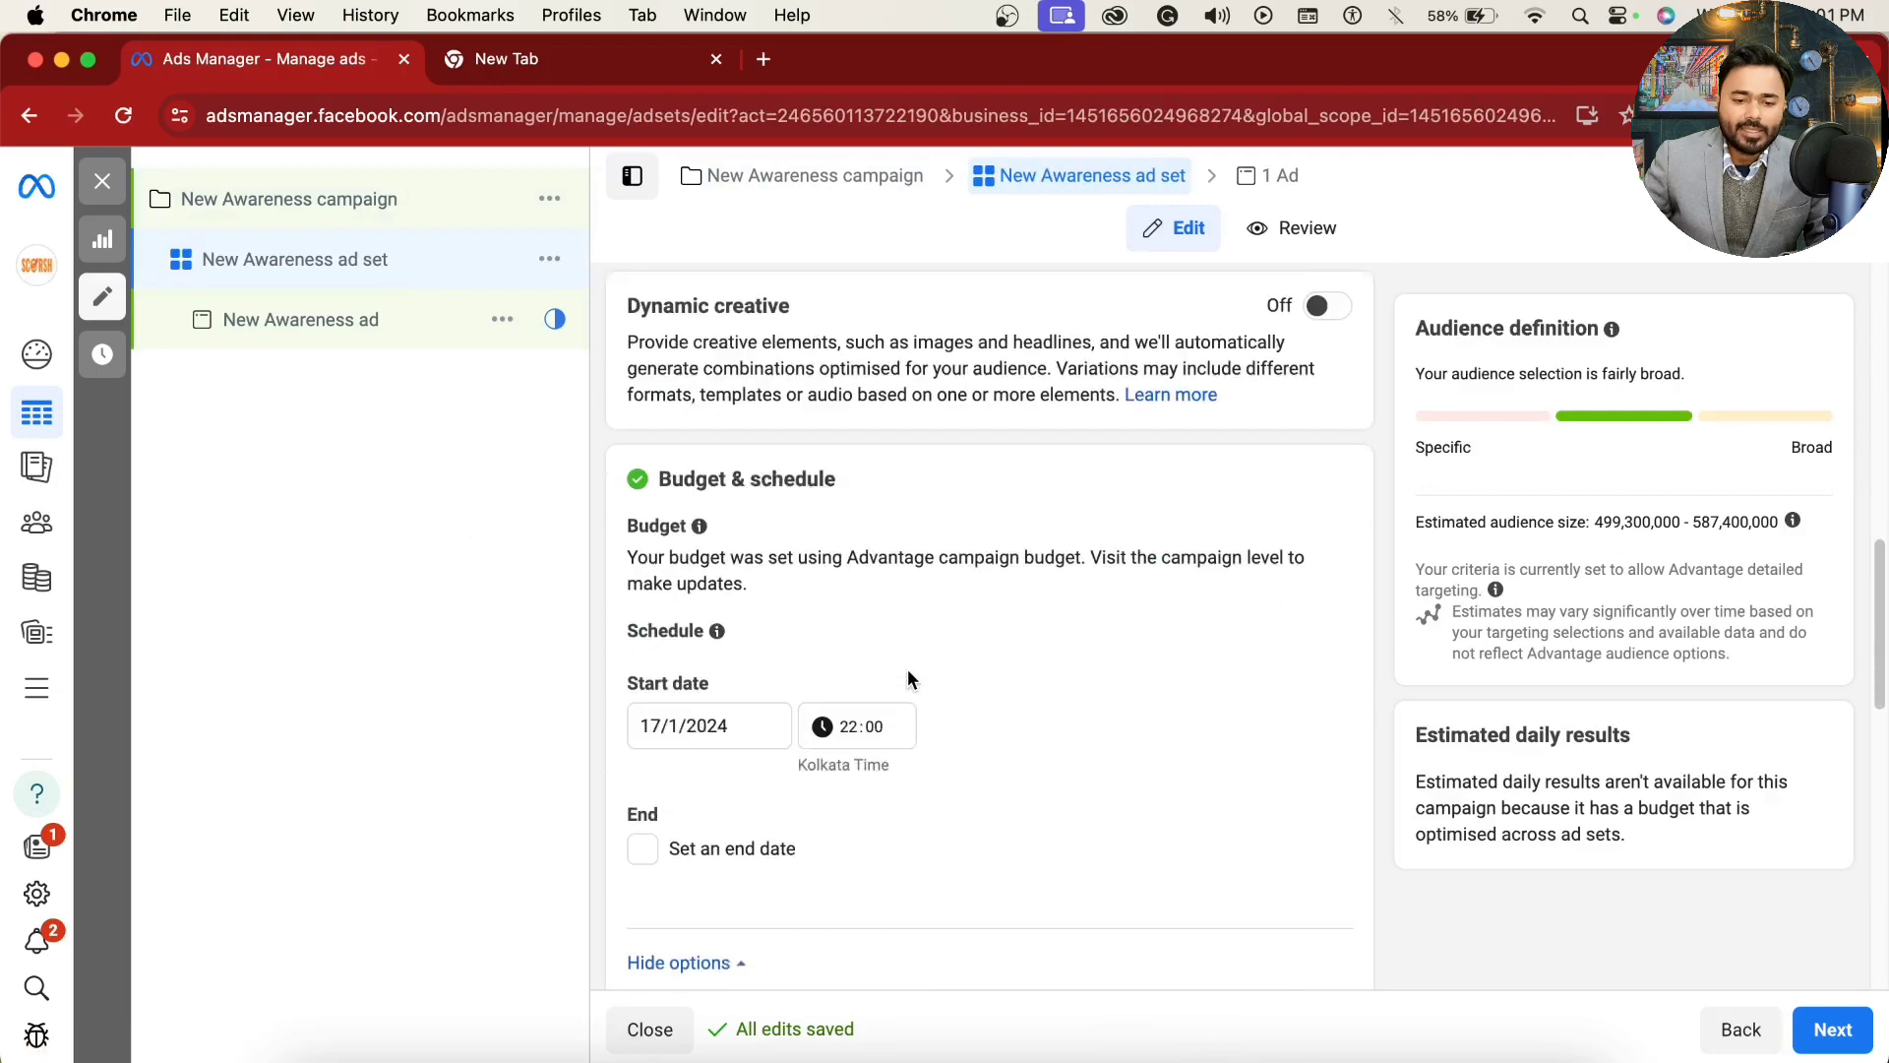
{"action": "scroll", "coordinate": [907, 679], "scroll_direction": "down", "scroll_amount": 6}
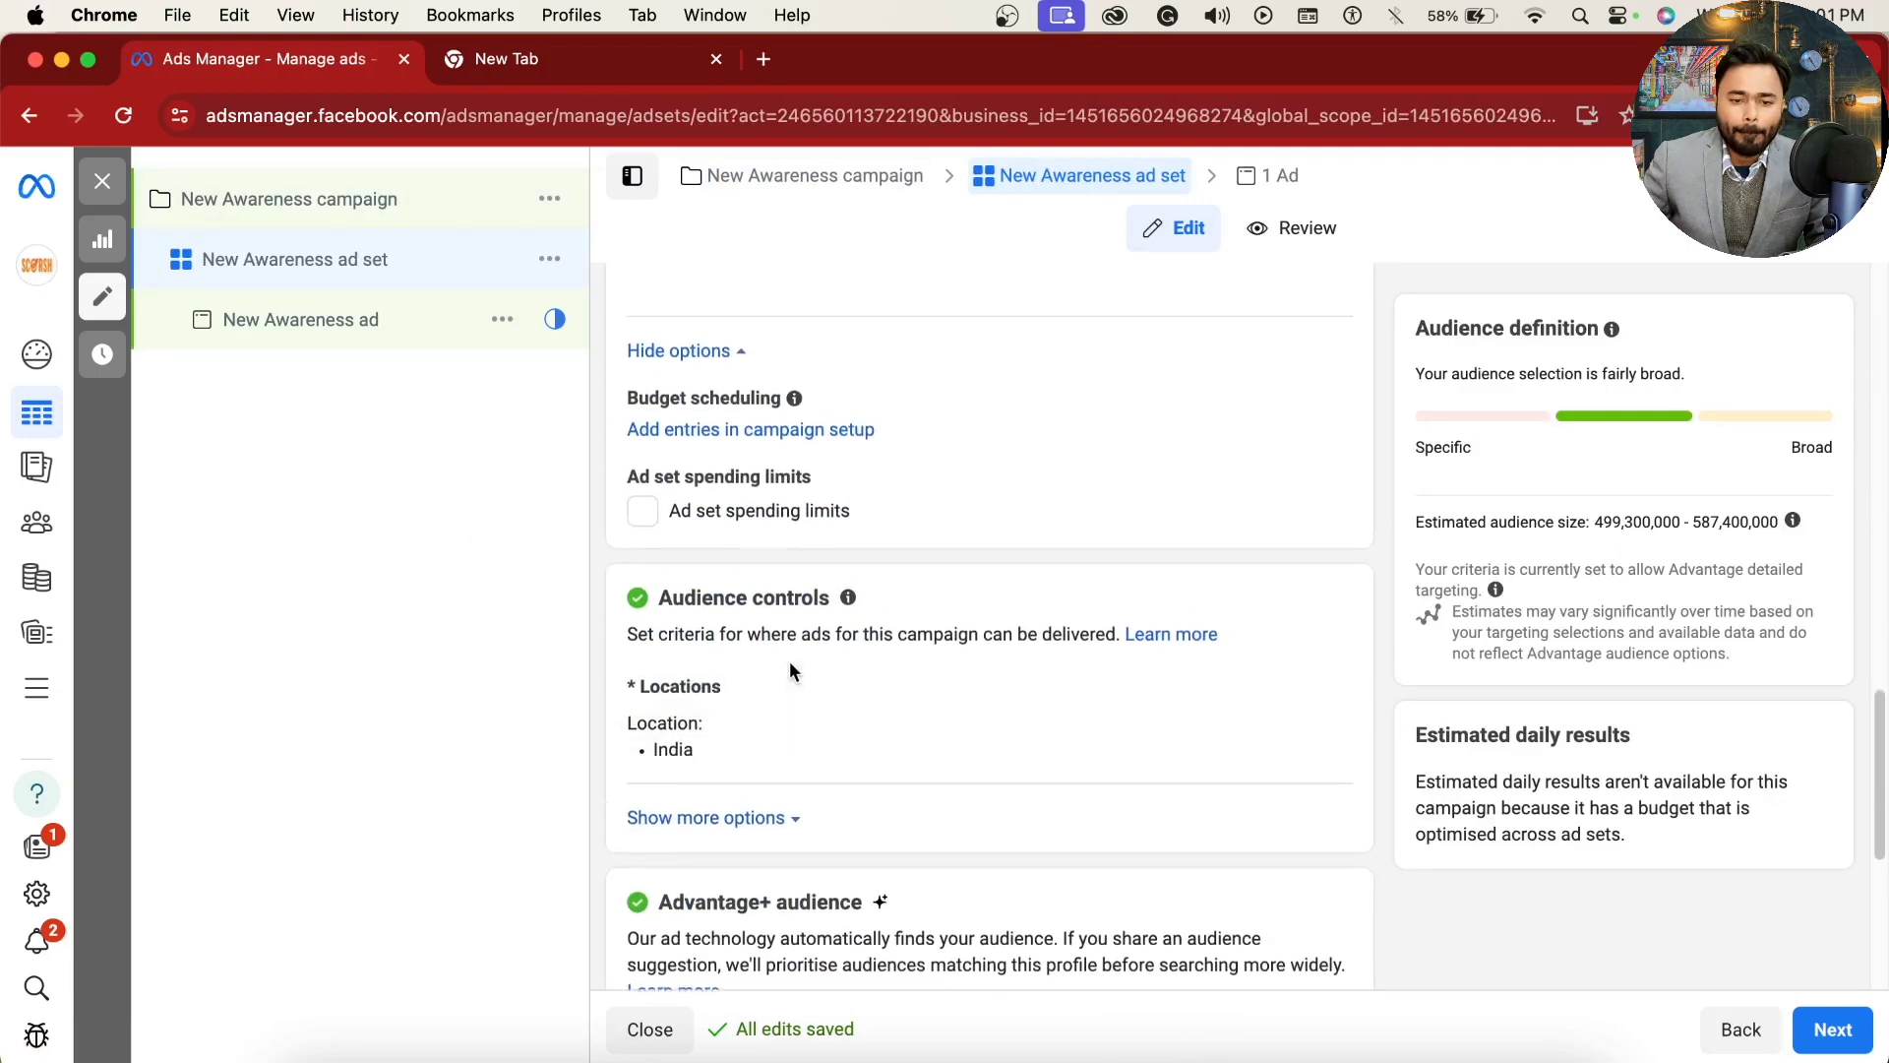
Step: Enable ad set spending limits with a daily minimum of 500 INR and a daily maximum of 700 INR
{"action": "scroll", "coordinate": [789, 669], "scroll_direction": "up", "scroll_amount": 3}
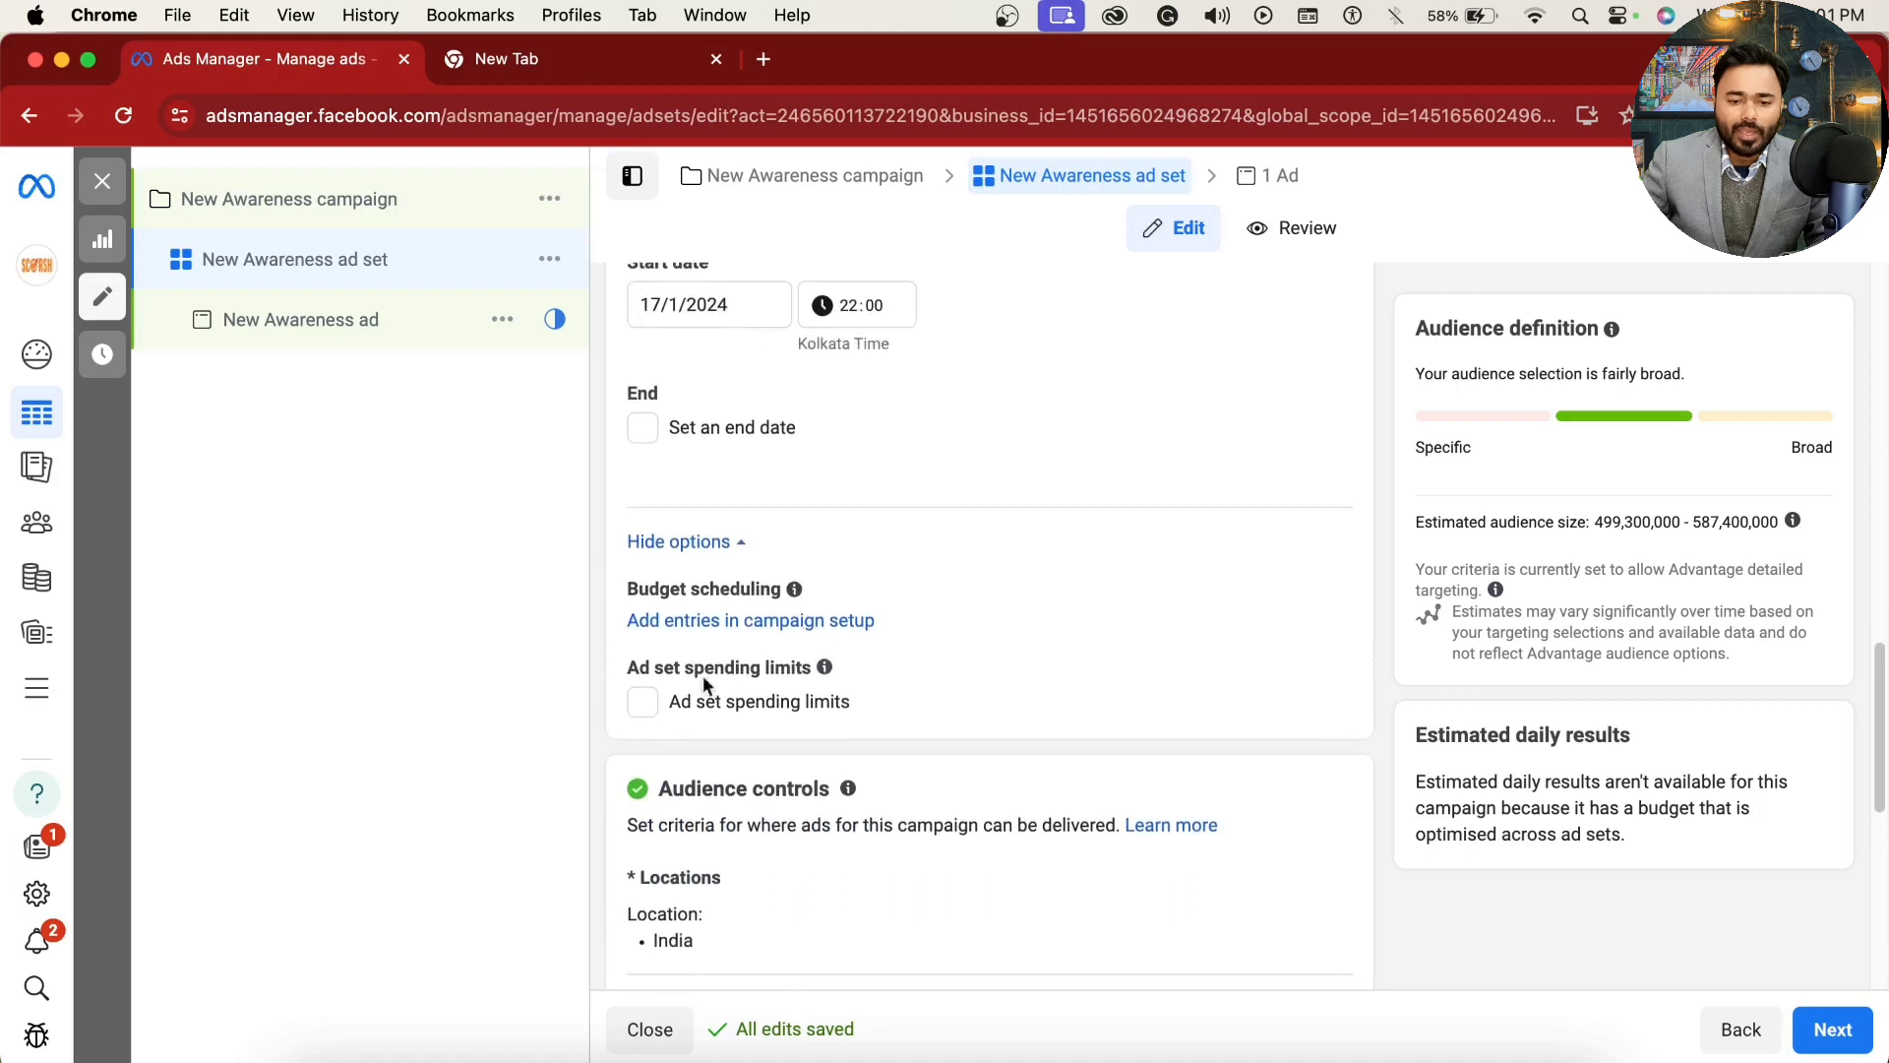
{"action": "left_click", "coordinate": [700, 700]}
{"action": "left_click", "coordinate": [738, 772]}
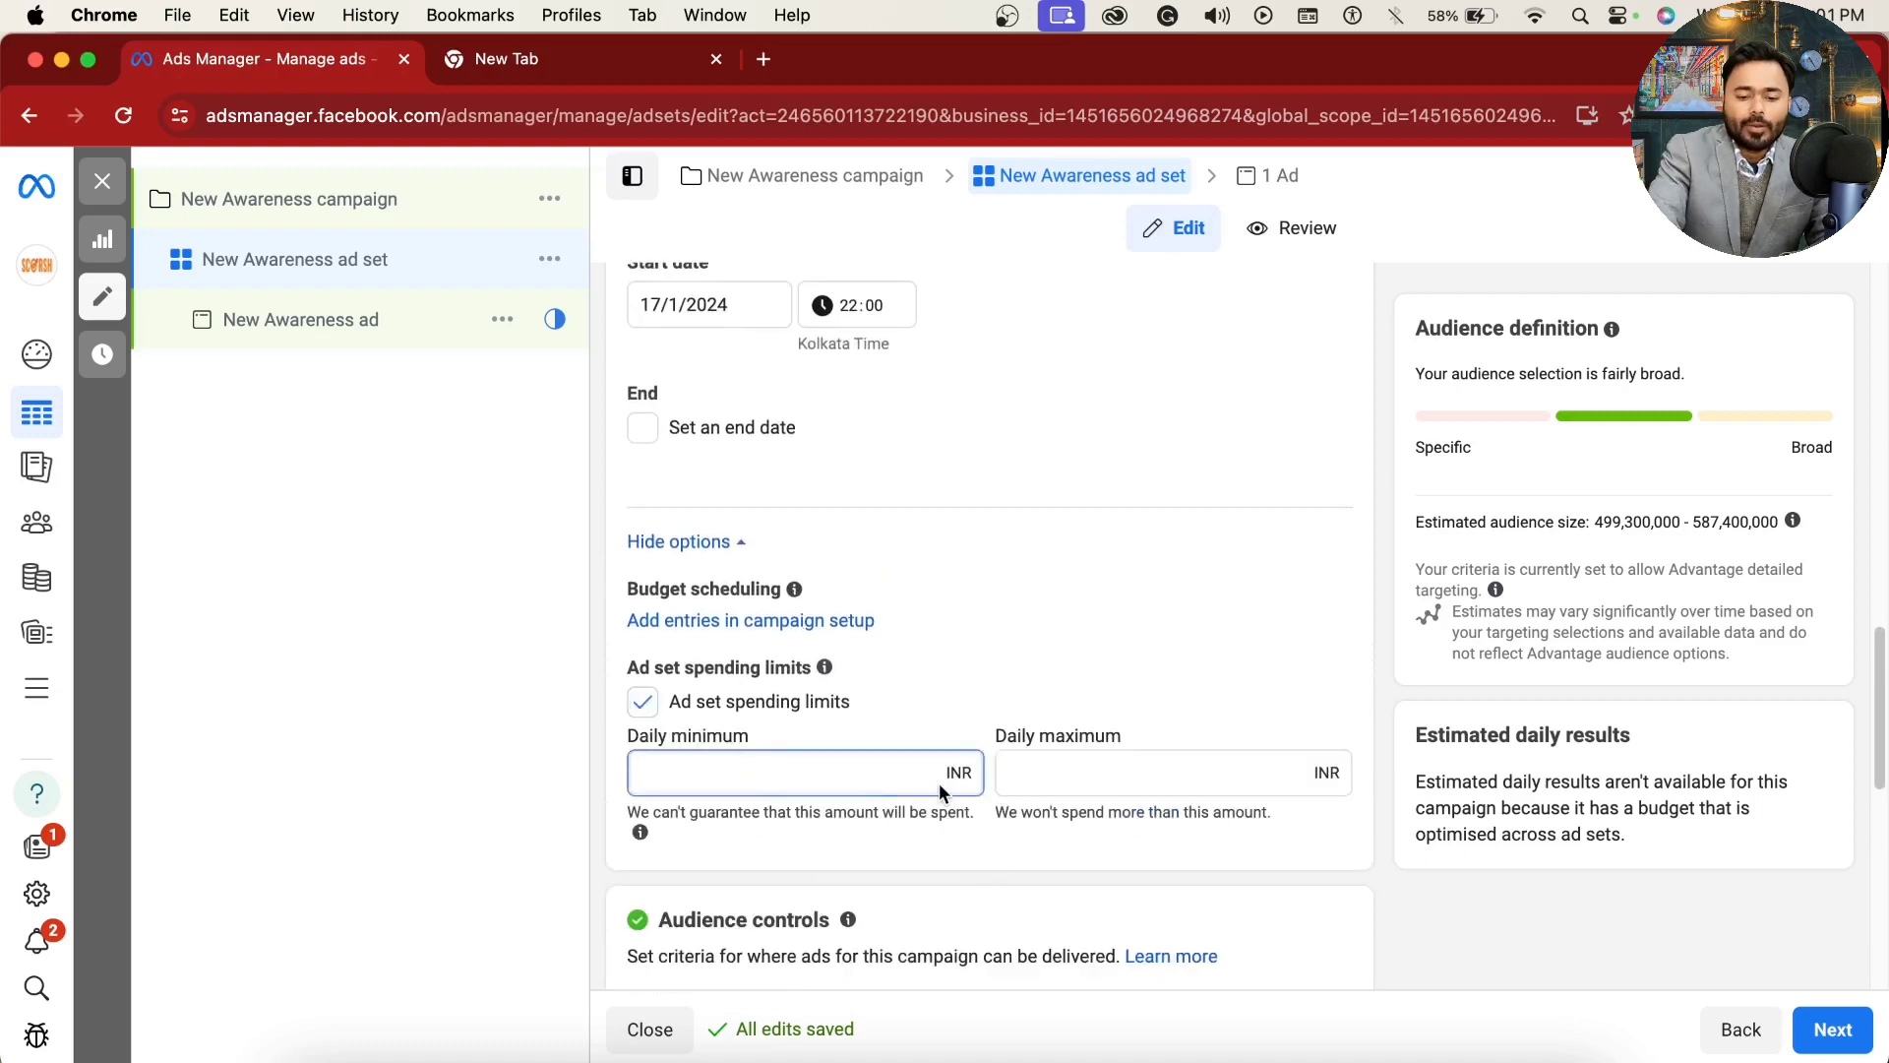
{"action": "type", "text": "500"}
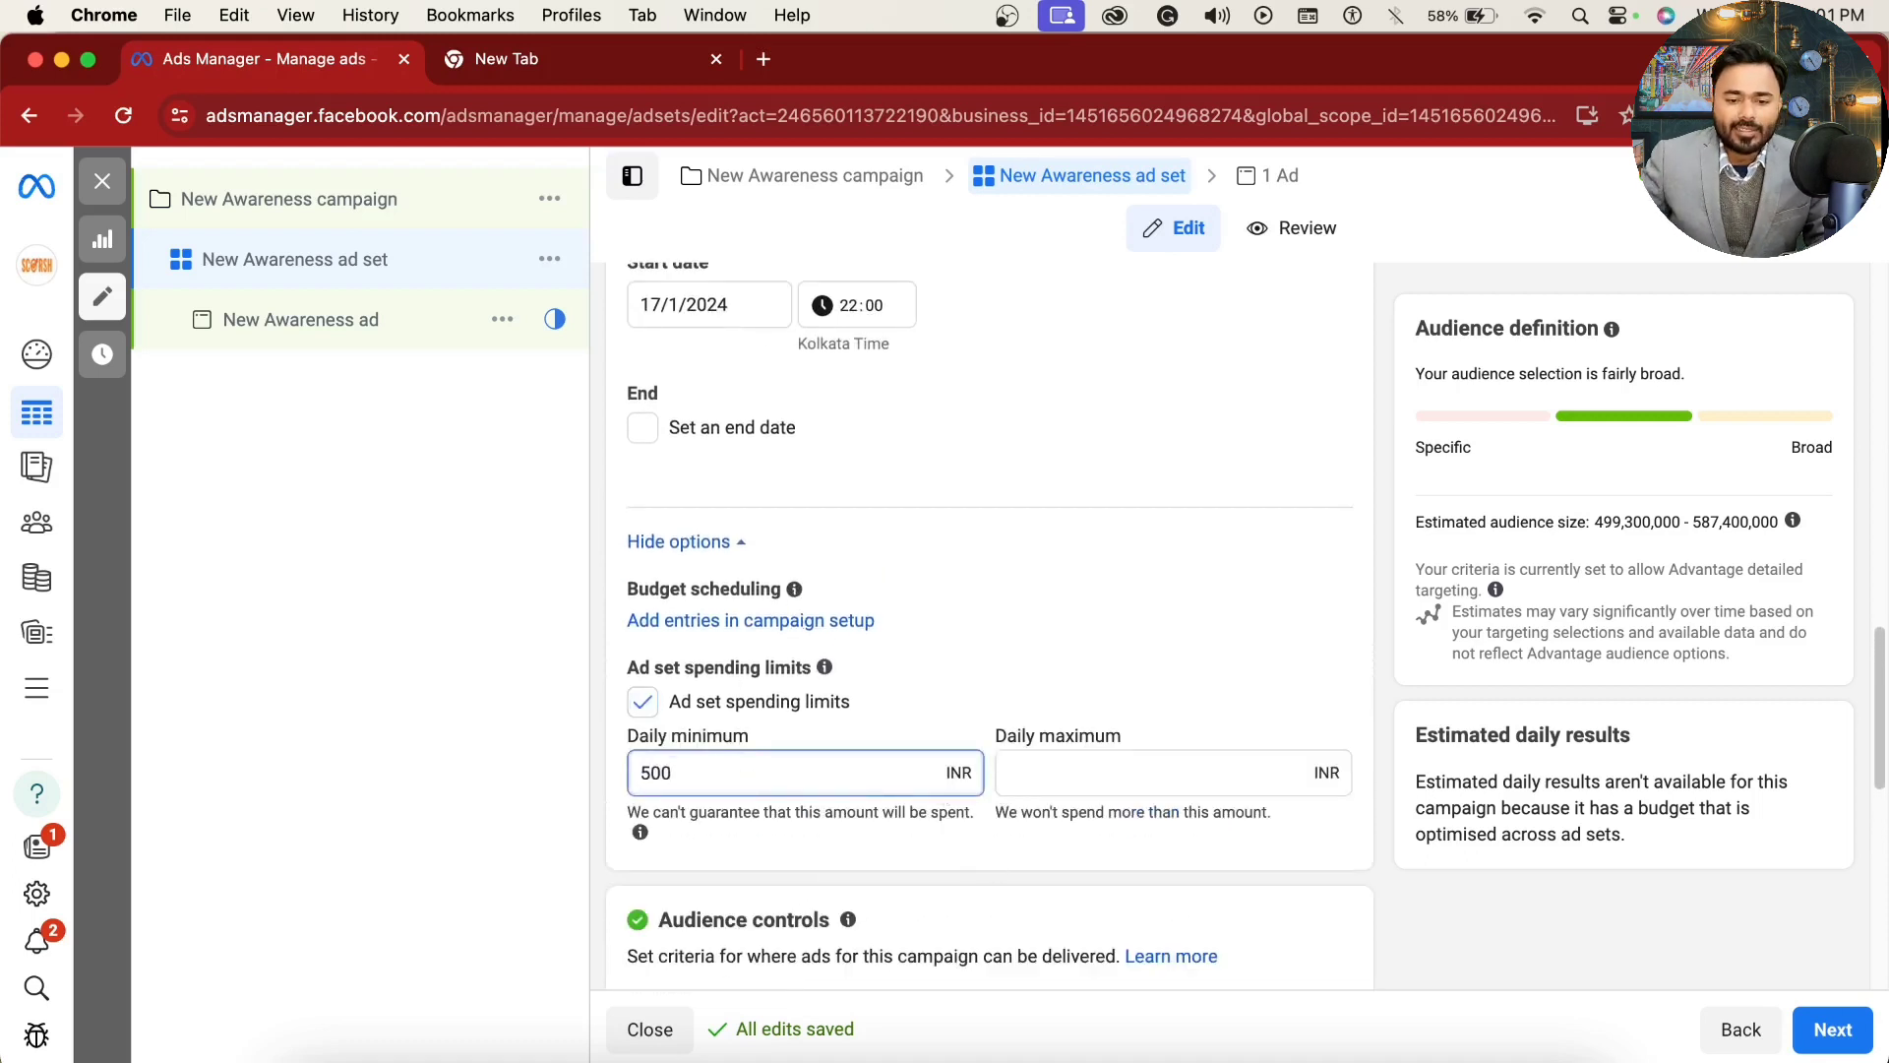
{"action": "left_click", "coordinate": [498, 801]}
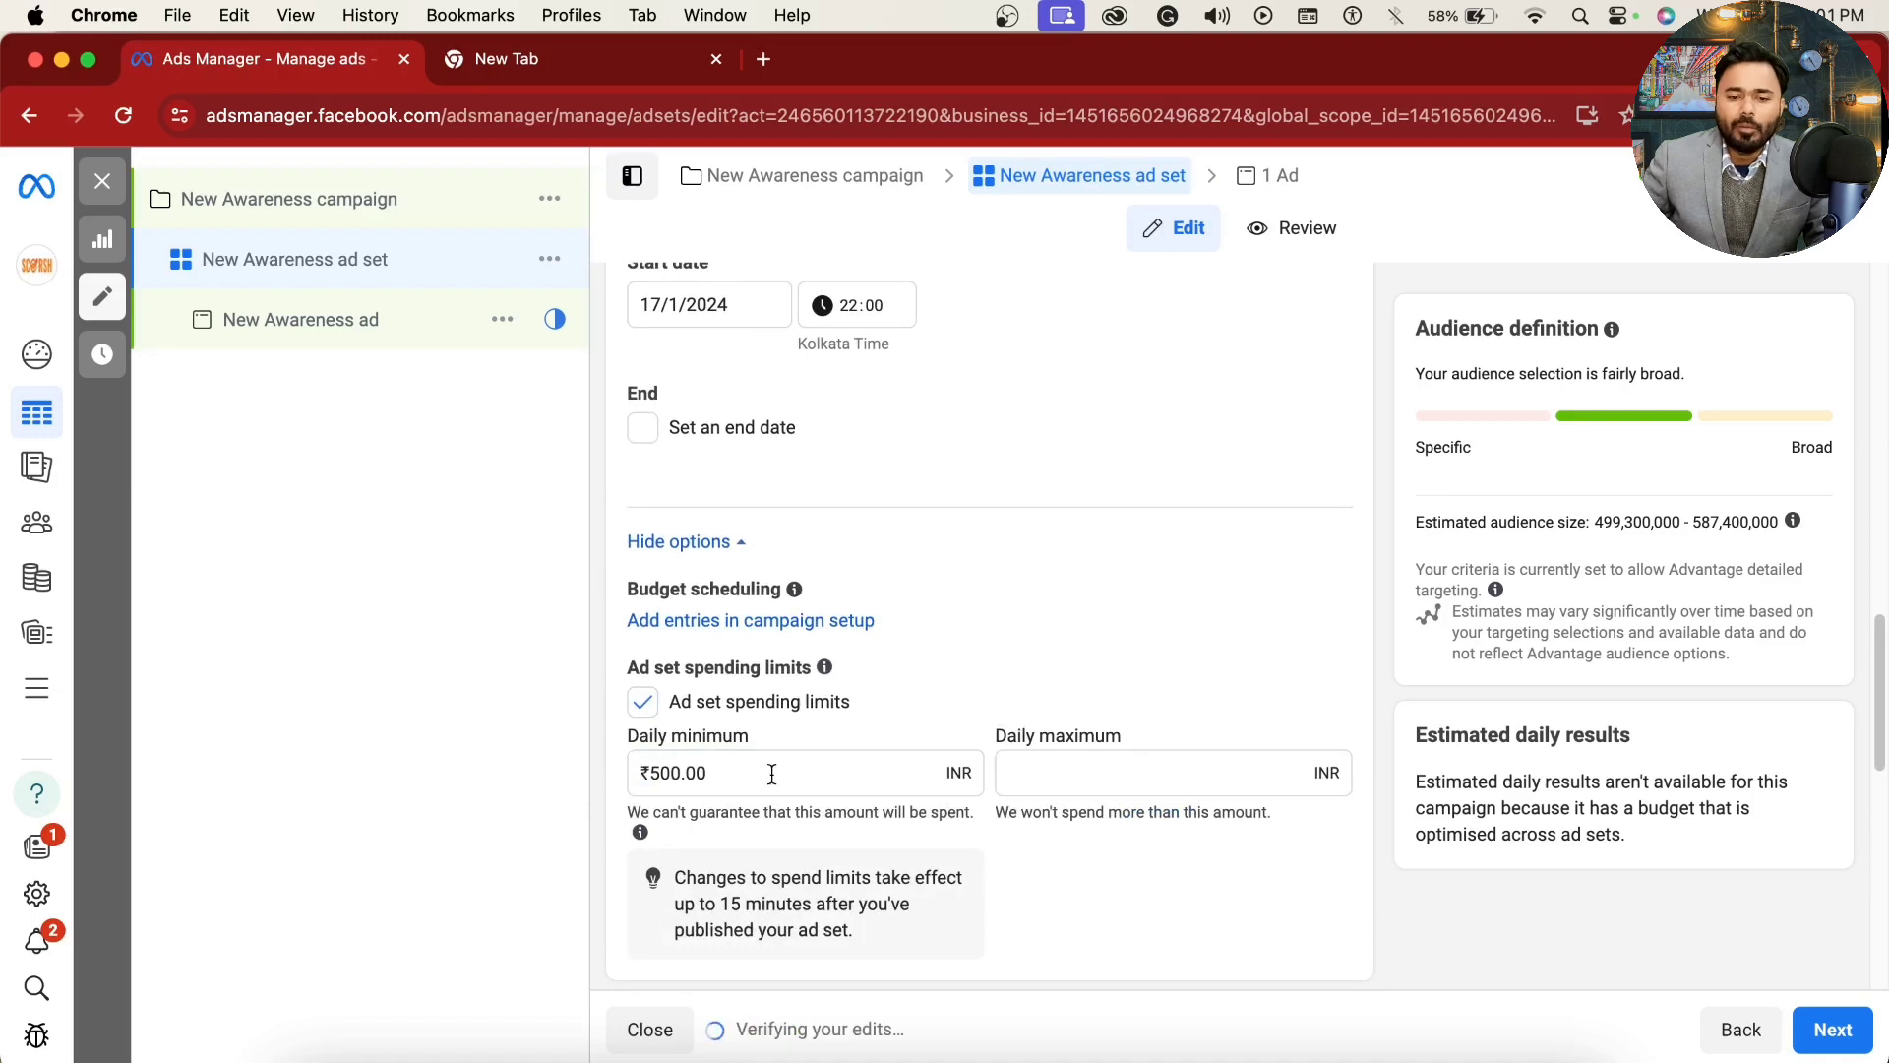
{"action": "left_click", "coordinate": [1085, 782]}
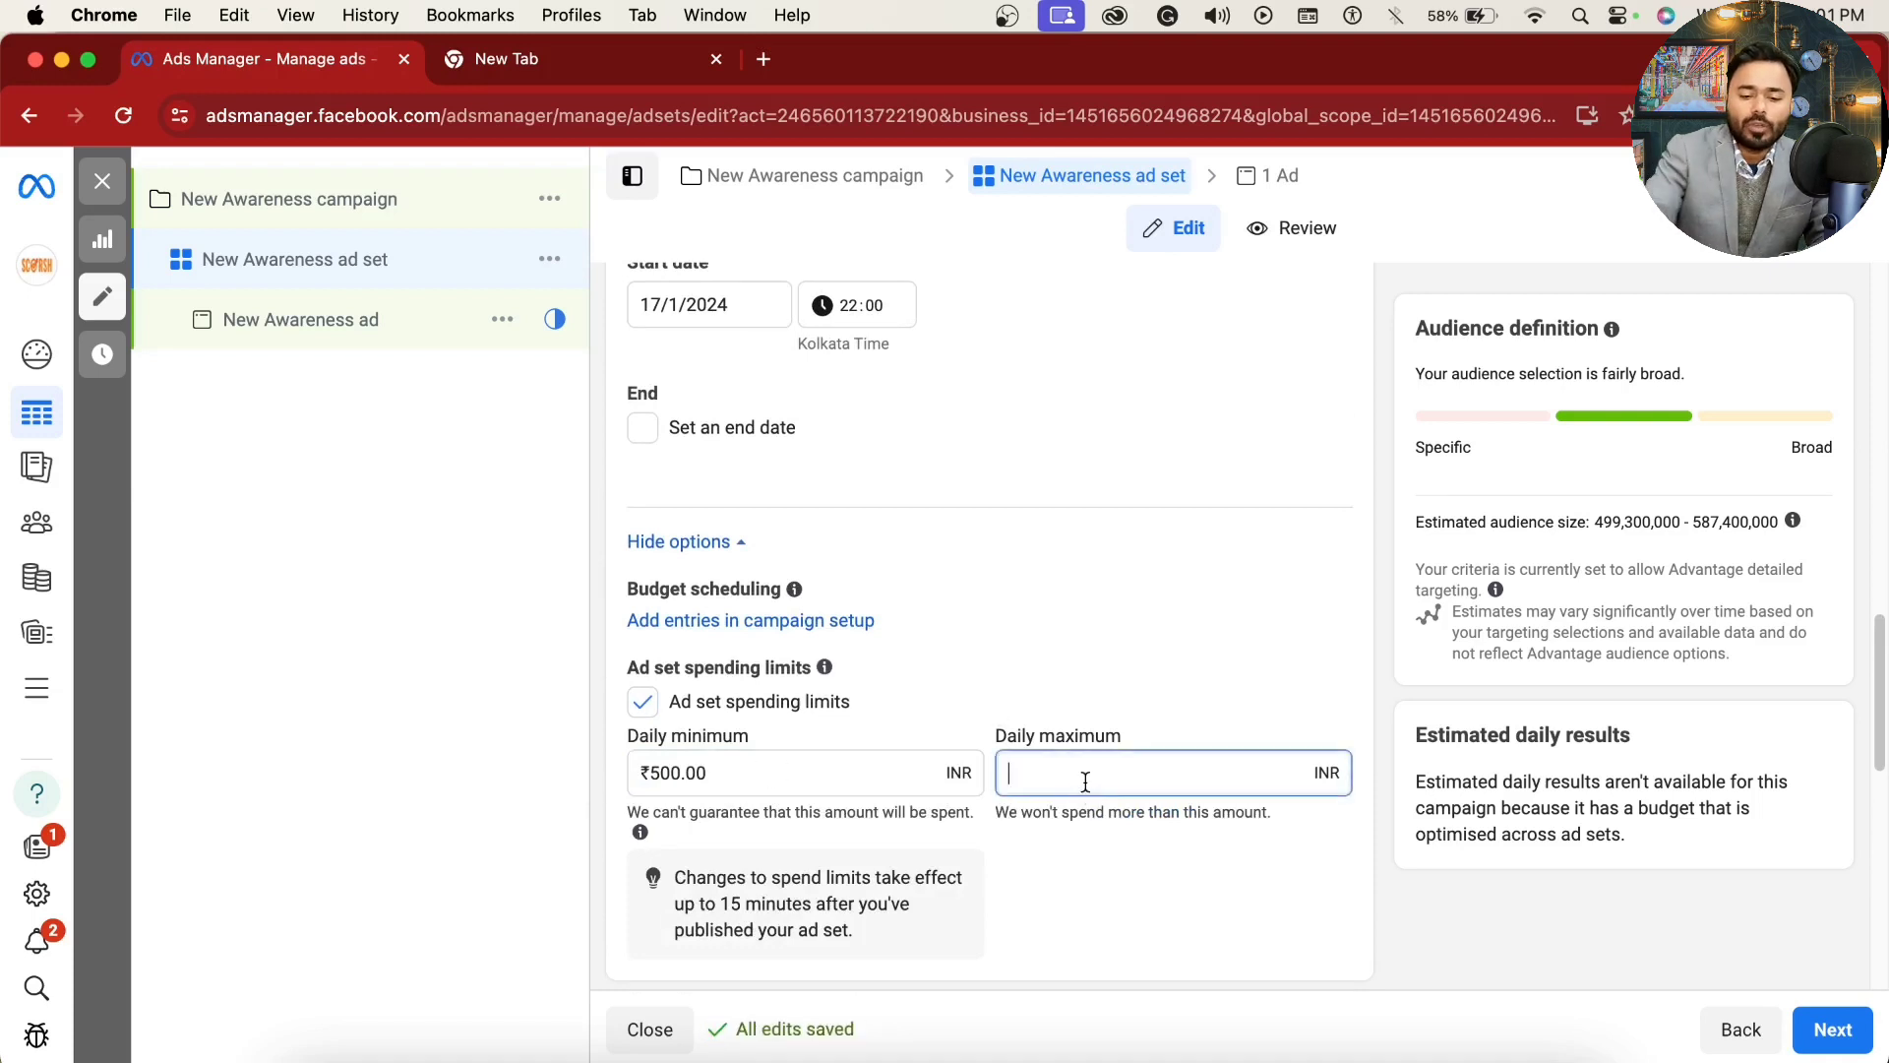
{"action": "type", "text": "700"}
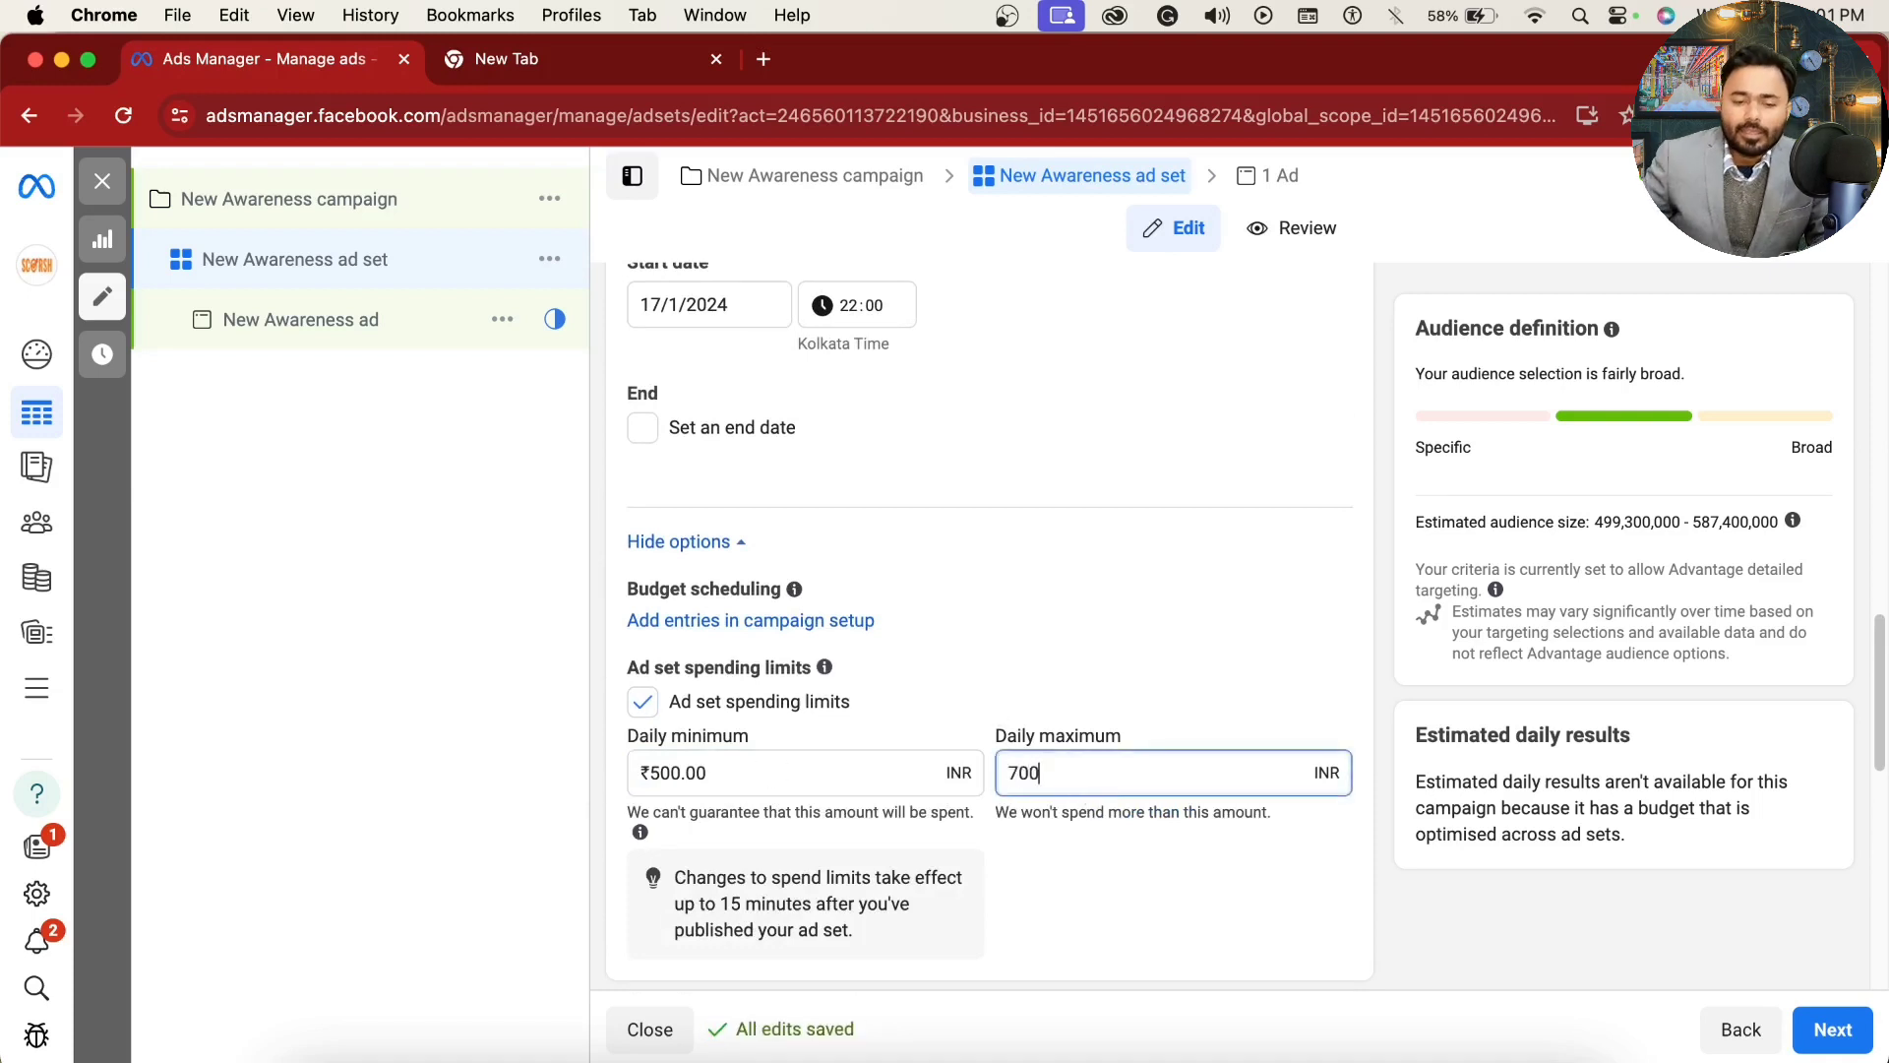
{"action": "left_click", "coordinate": [477, 824]}
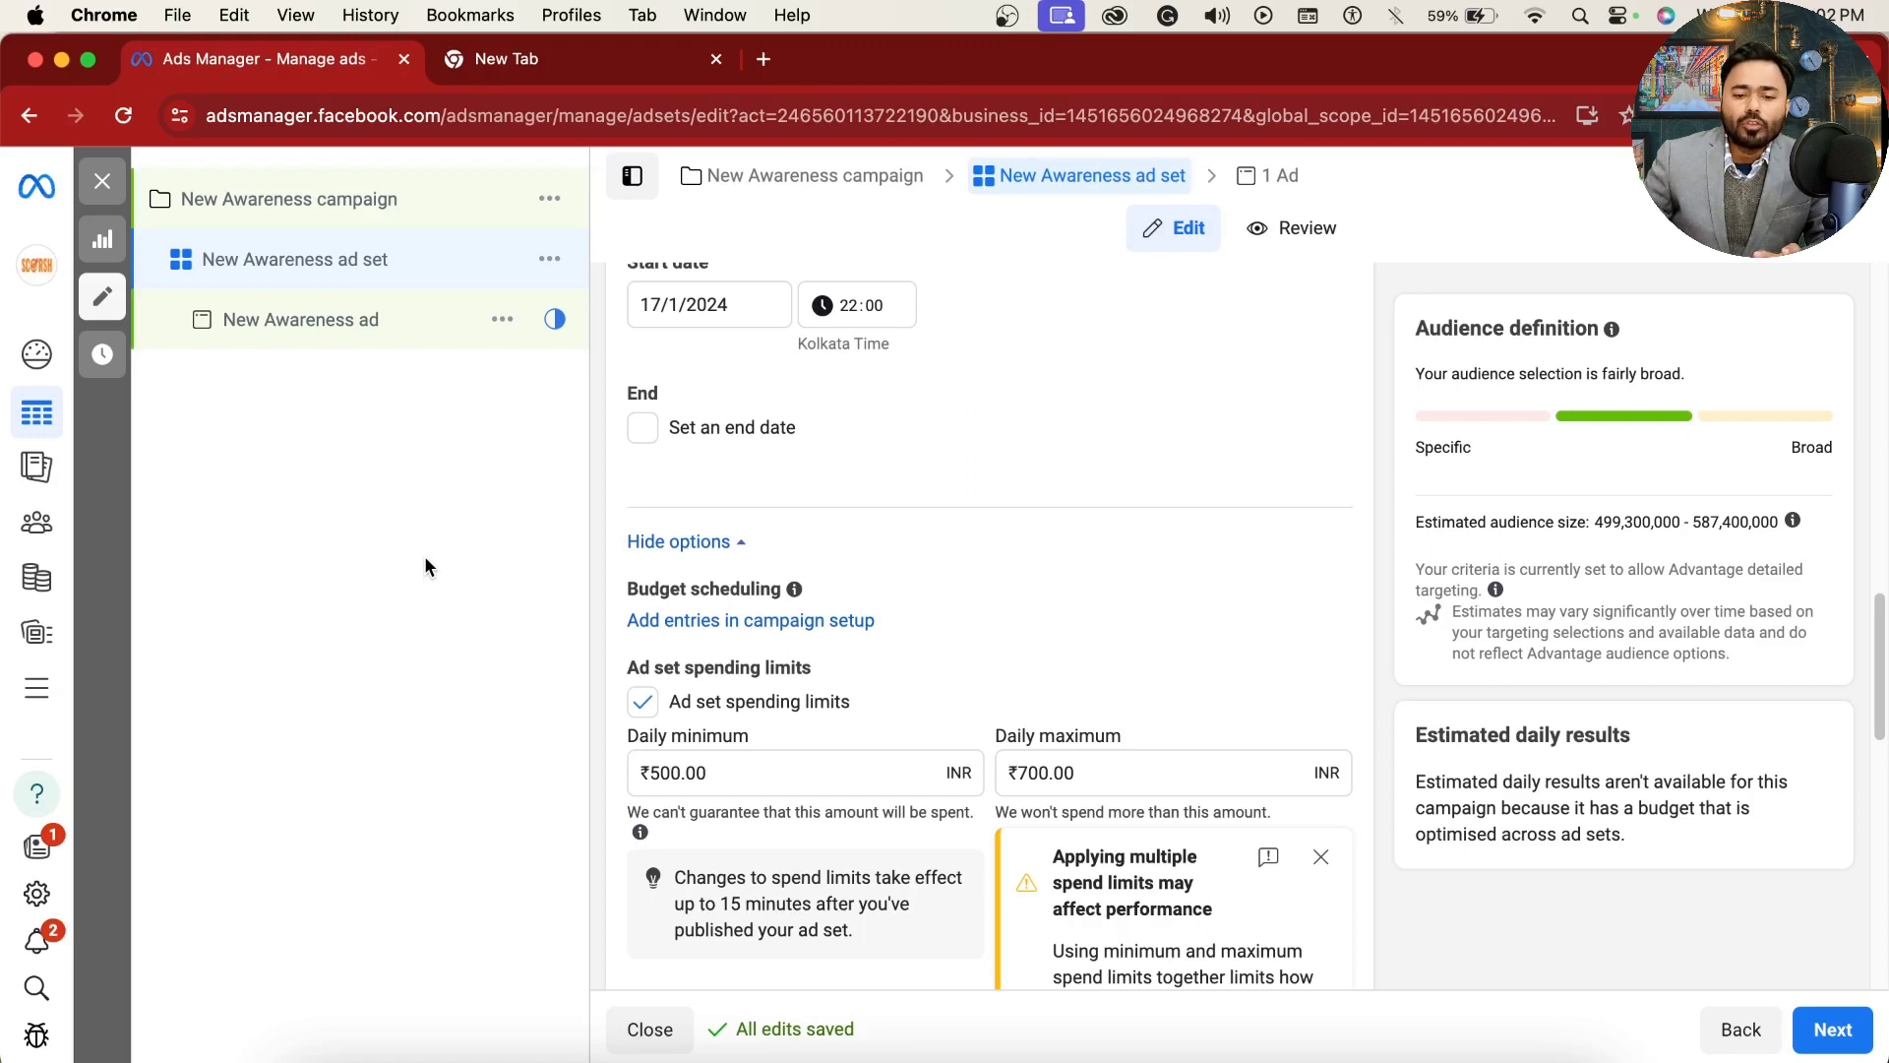
Step: Reset the ad set spending limits by disabling and re-enabling them, and read the notes under daily minimum and maximum
{"action": "left_click", "coordinate": [643, 703]}
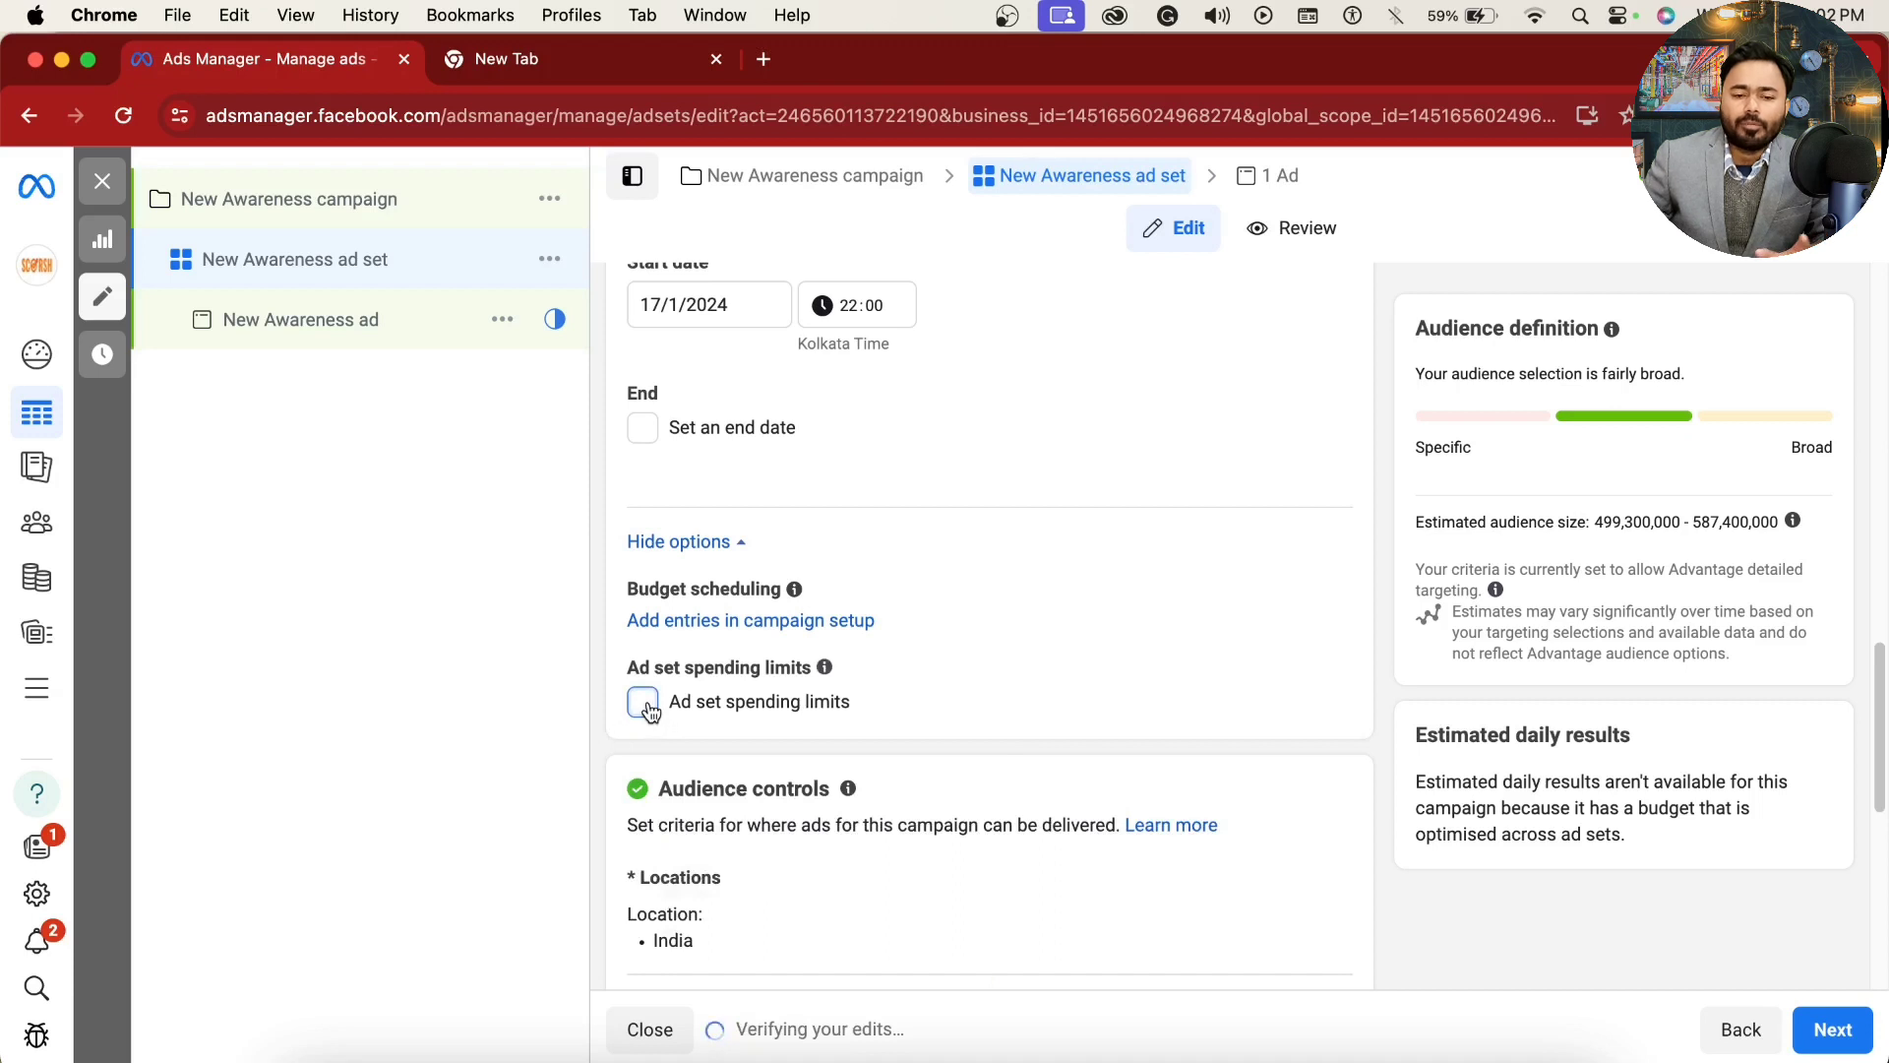
{"action": "left_click", "coordinate": [644, 702]}
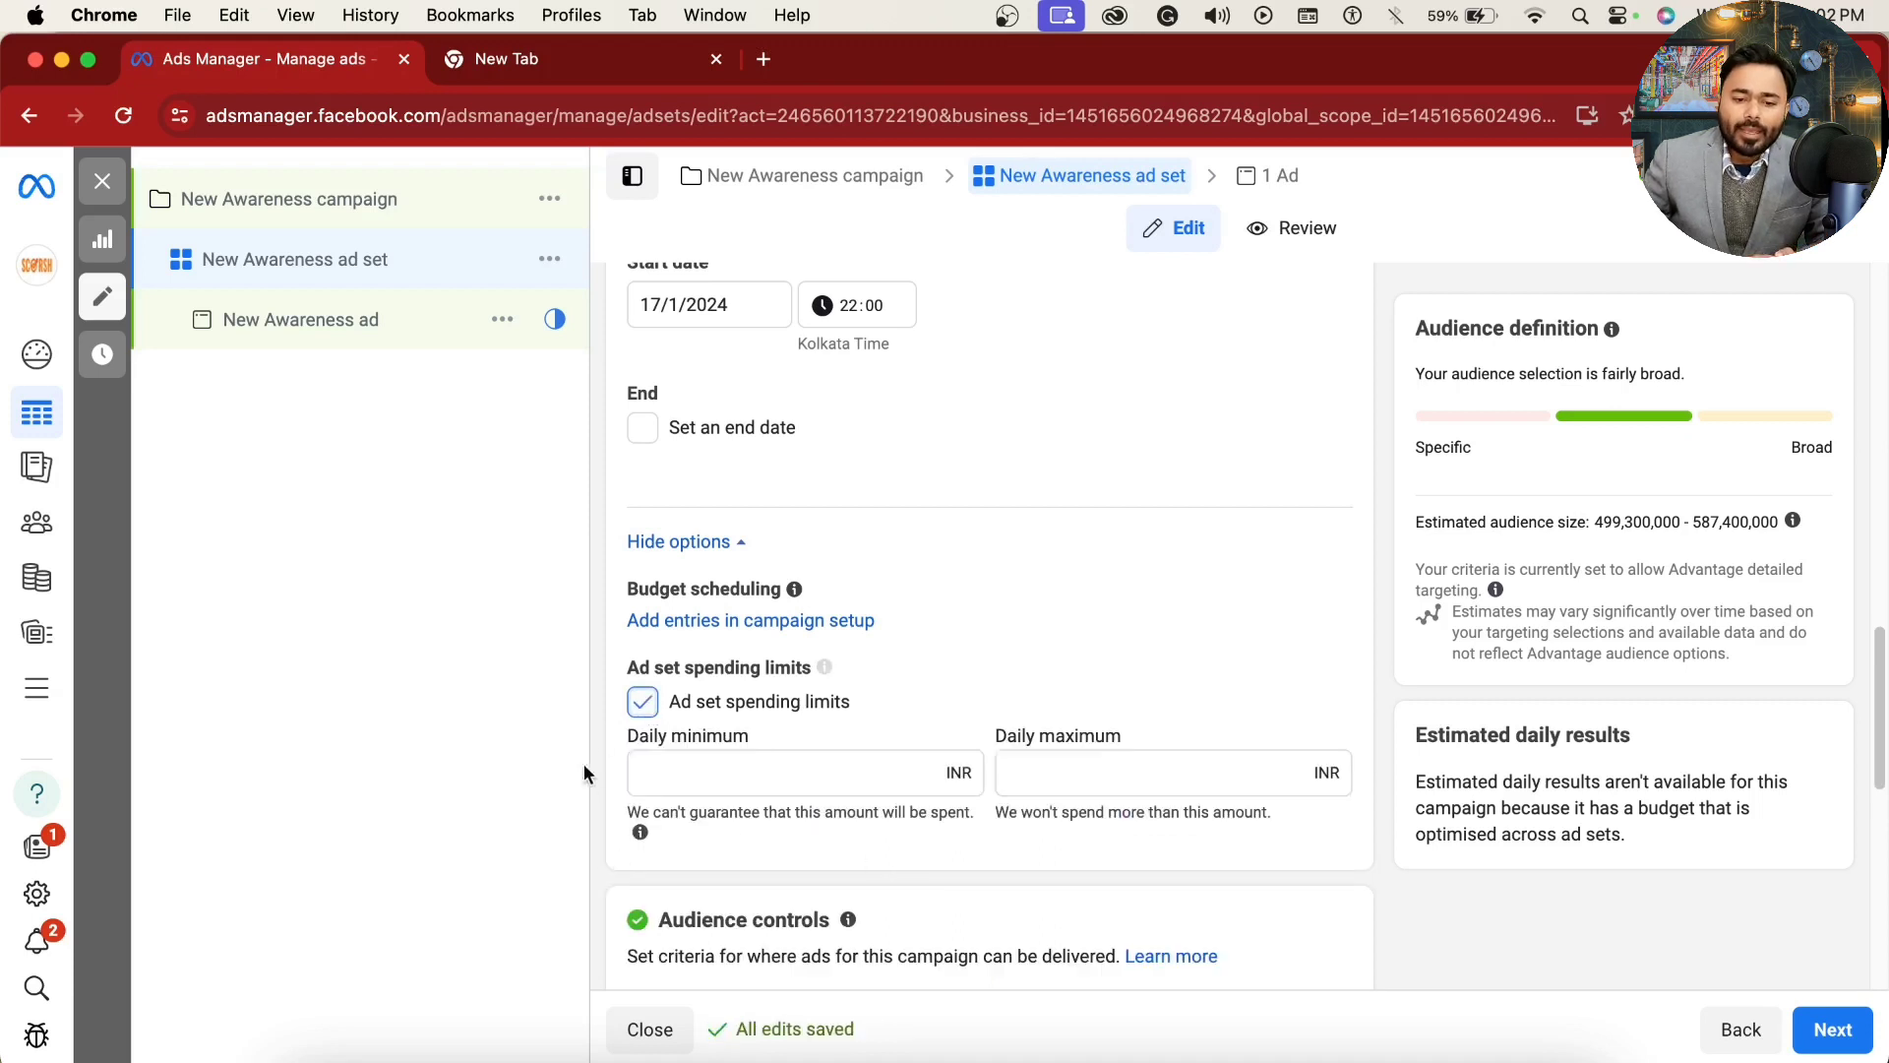
{"action": "left_click_drag", "start_coordinate": [624, 732], "coordinate": [748, 735]}
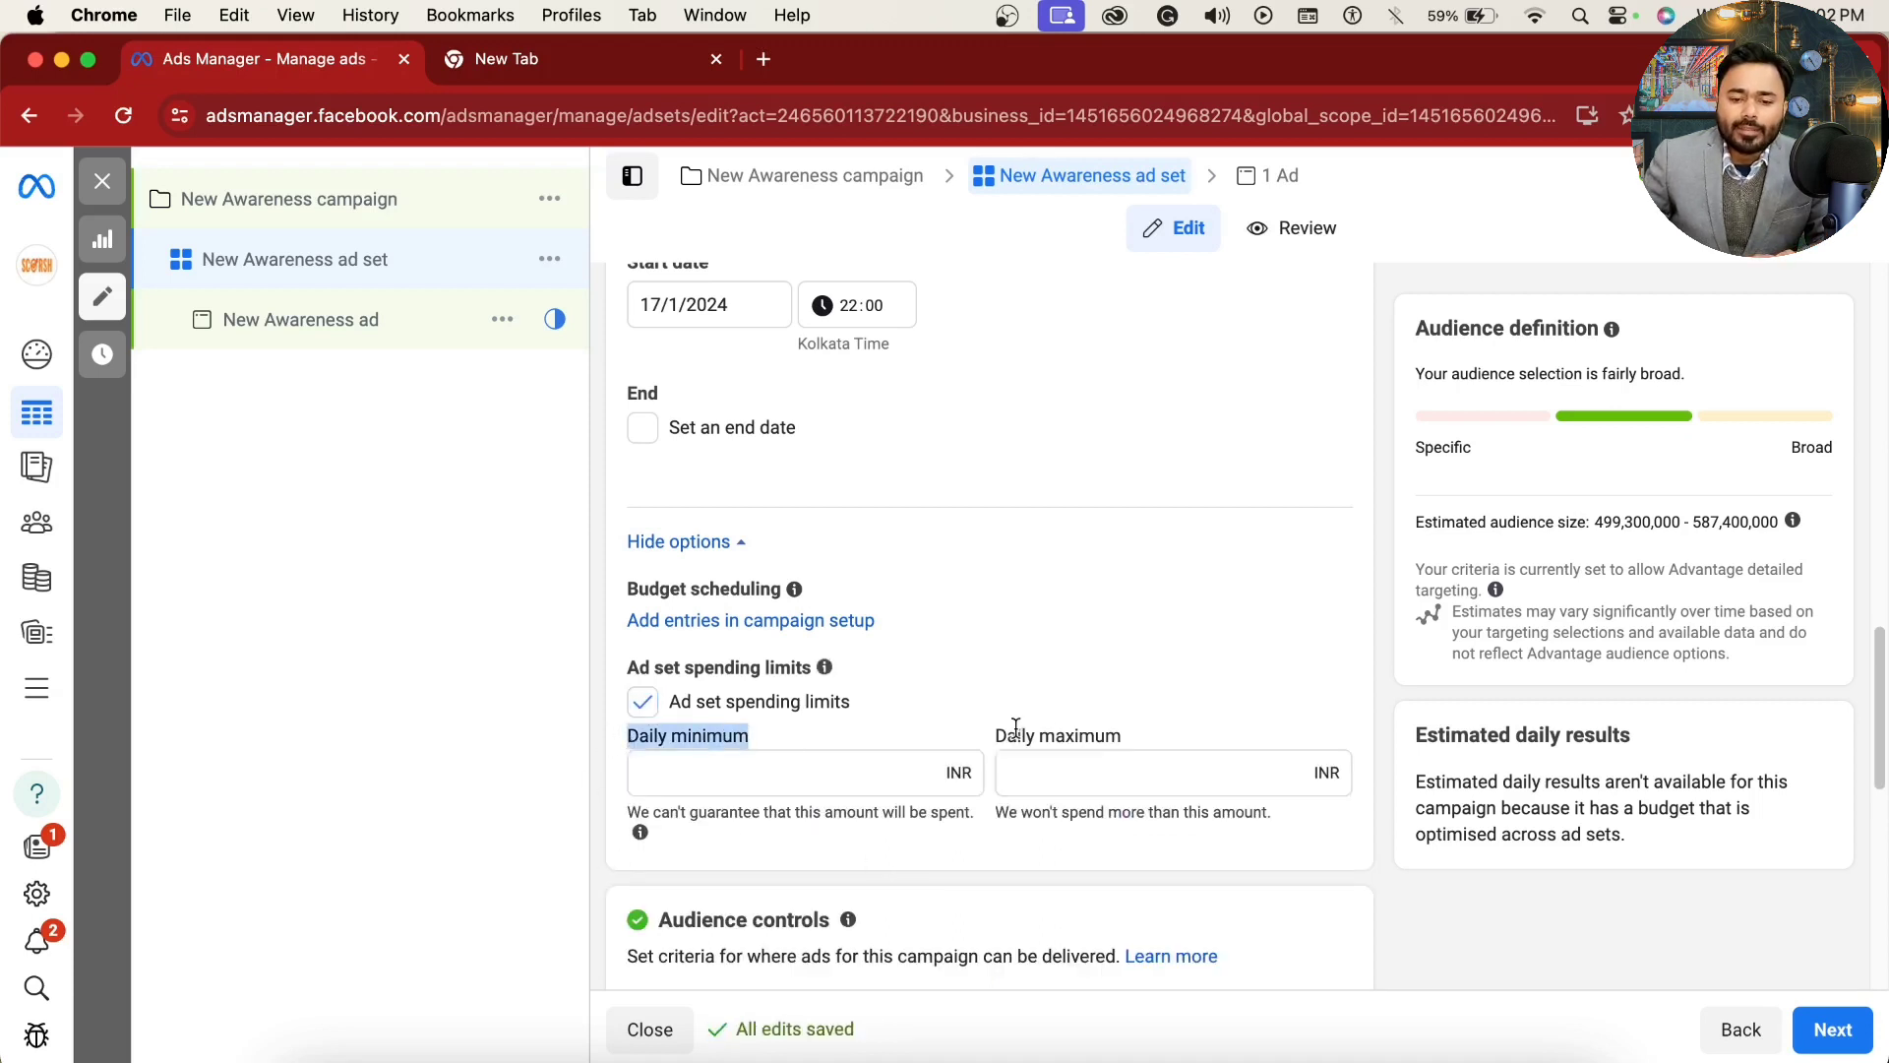
{"action": "left_click_drag", "start_coordinate": [1013, 733], "coordinate": [995, 733]}
{"action": "left_click_drag", "start_coordinate": [630, 810], "coordinate": [694, 815]}
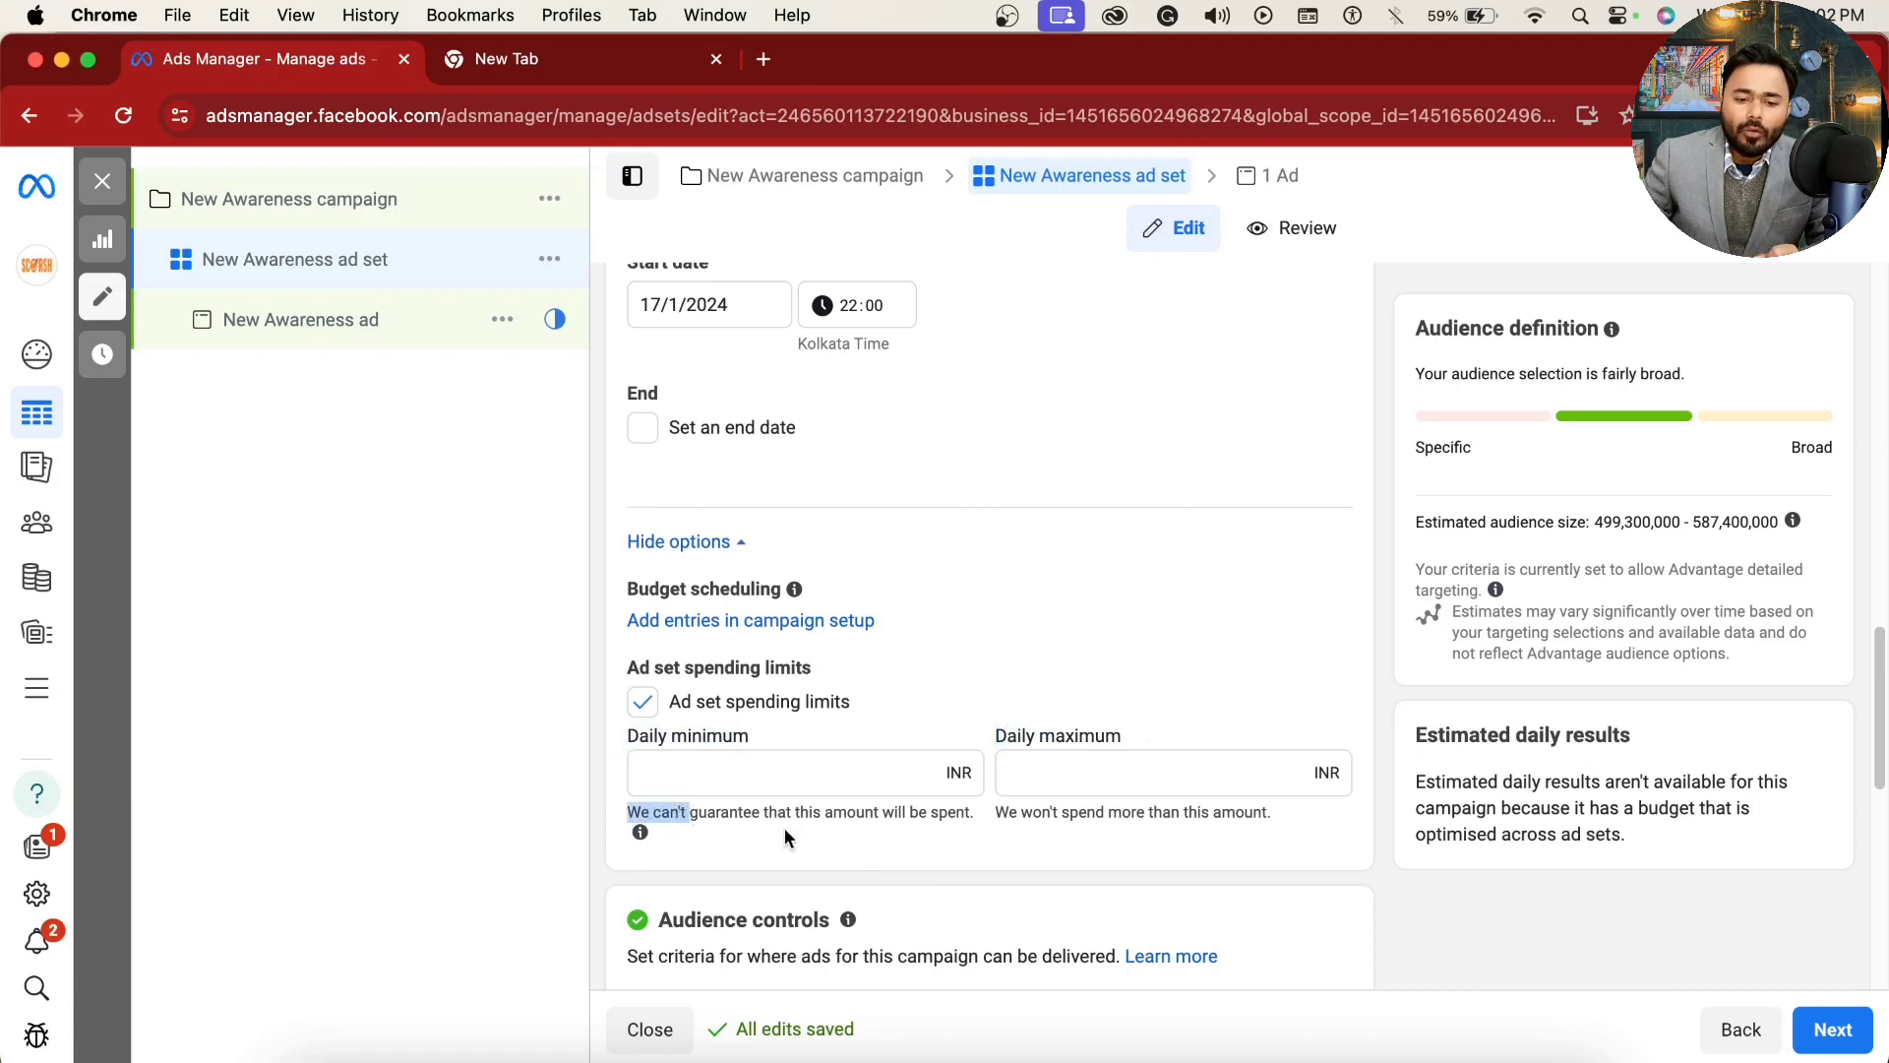
{"action": "left_click", "coordinate": [669, 818]}
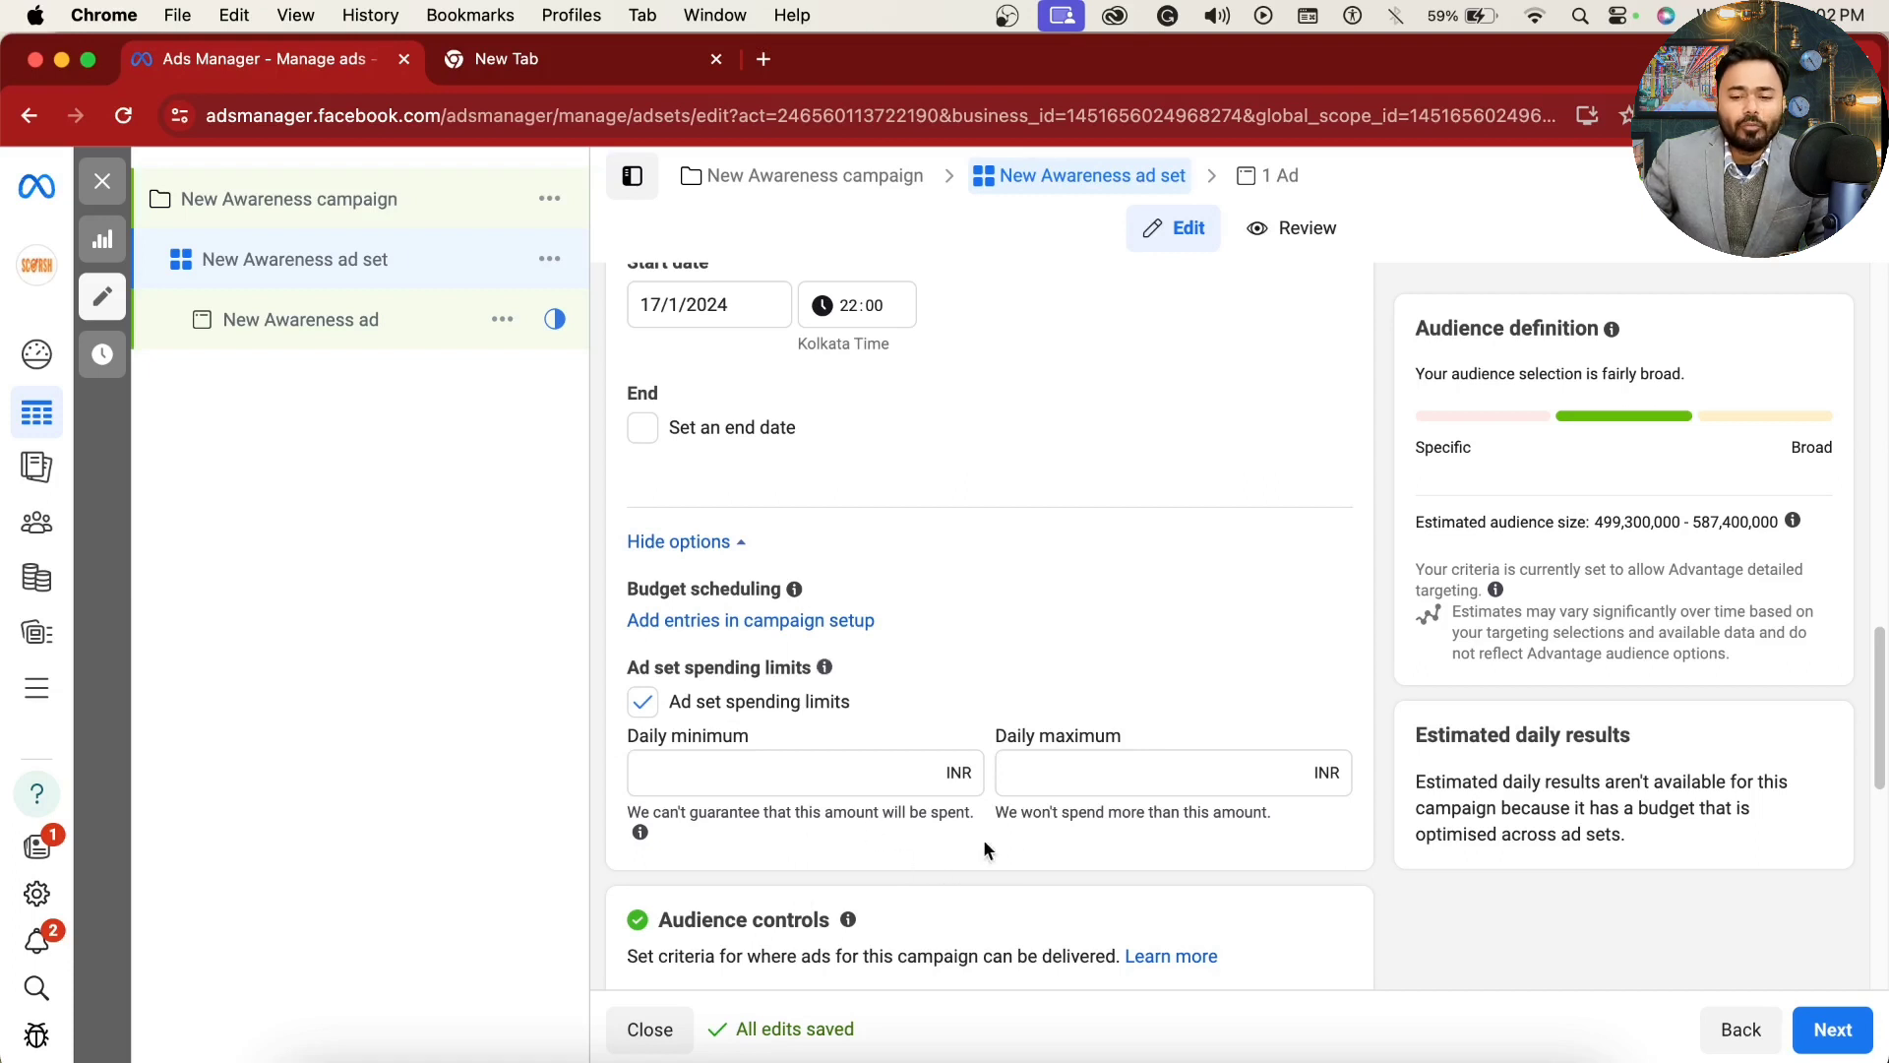
{"action": "left_click_drag", "start_coordinate": [997, 815], "coordinate": [1166, 819]}
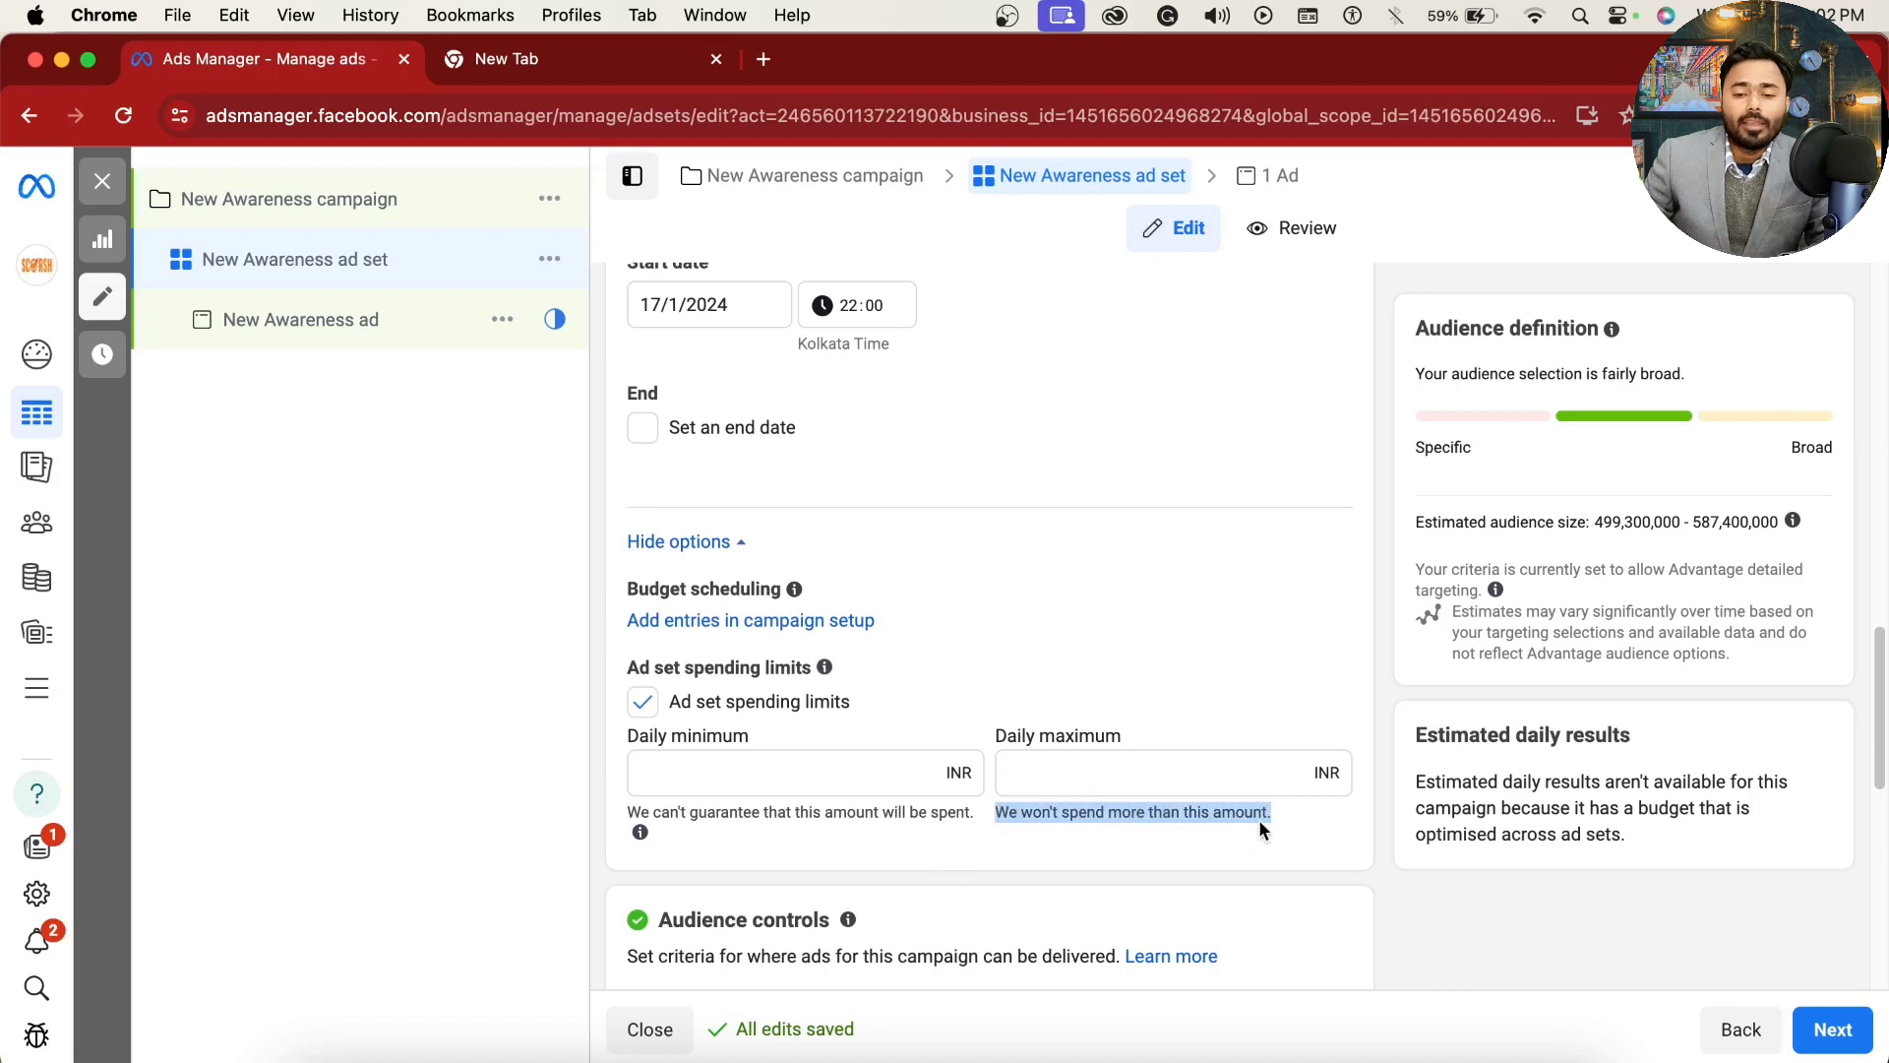
Step: Enter 500 INR as the daily minimum and 700 INR as the daily maximum of the re-enabled spending limits
{"action": "left_click", "coordinate": [1055, 773]}
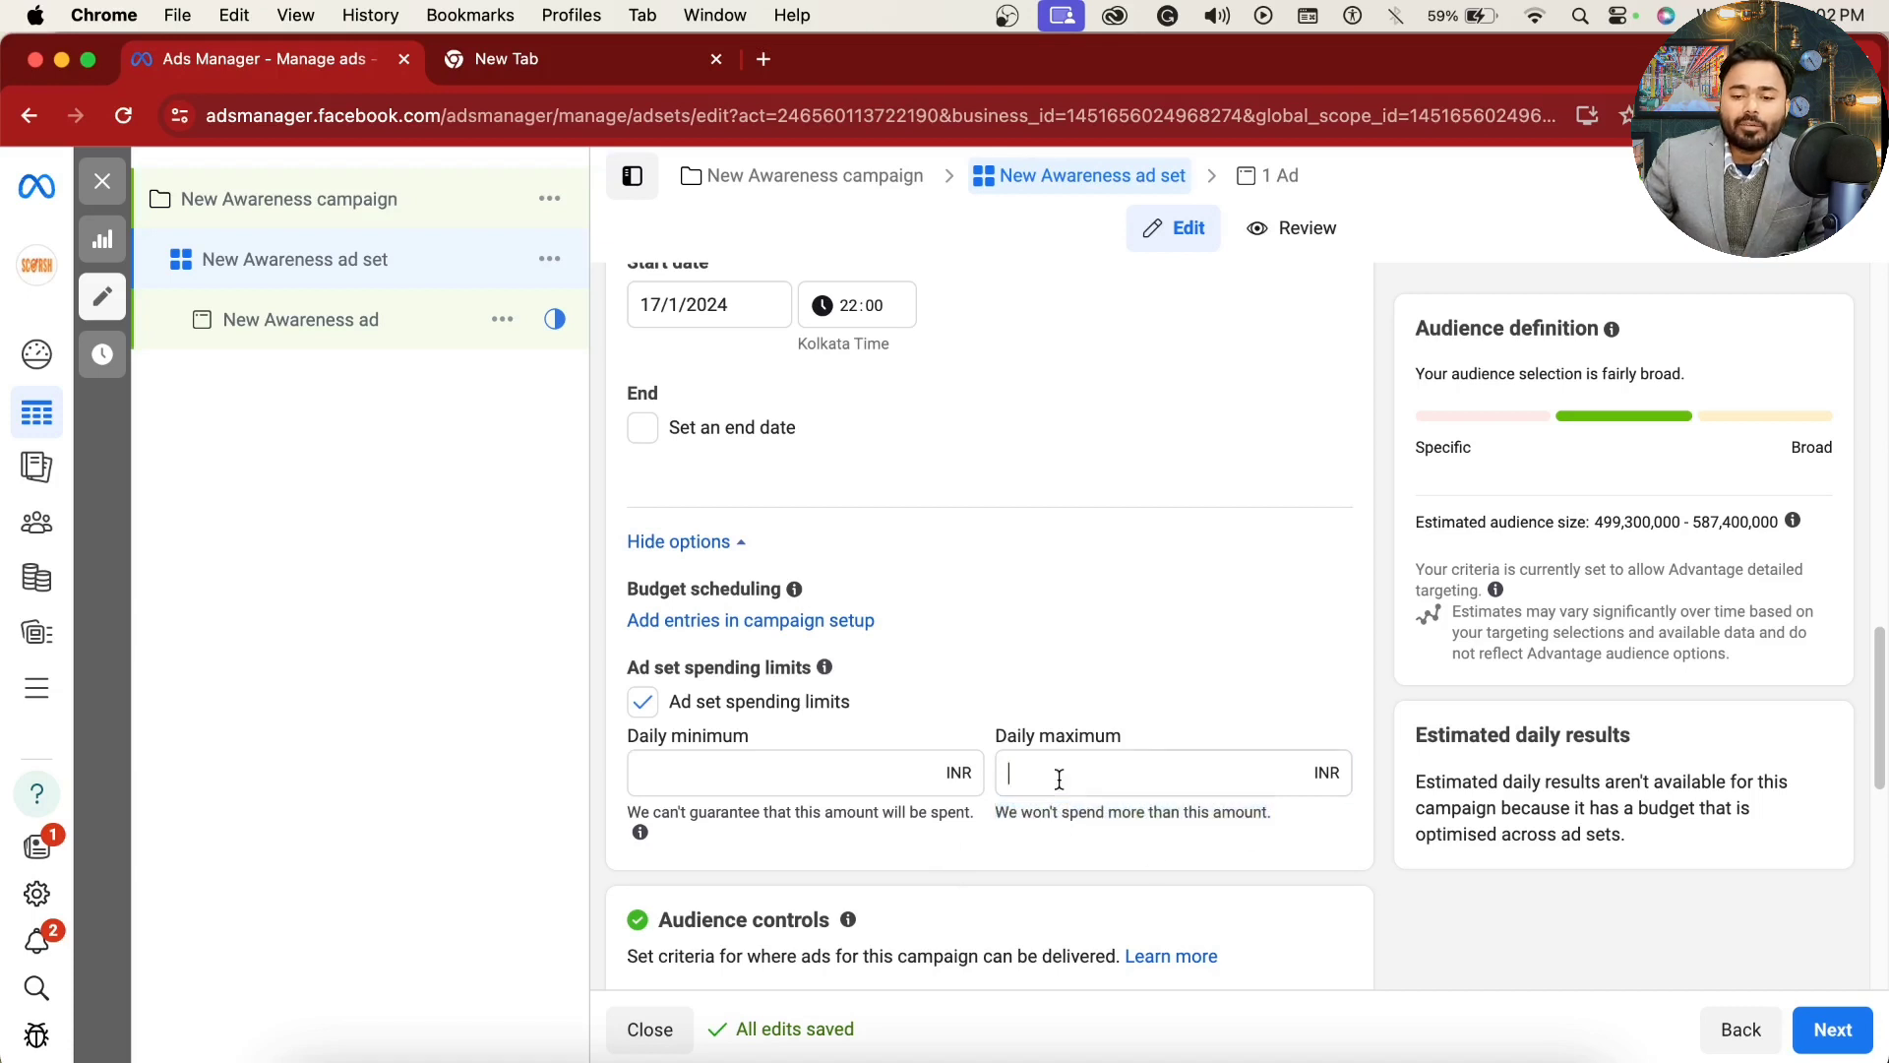
{"action": "left_click", "coordinate": [879, 780]}
{"action": "type", "text": "500"}
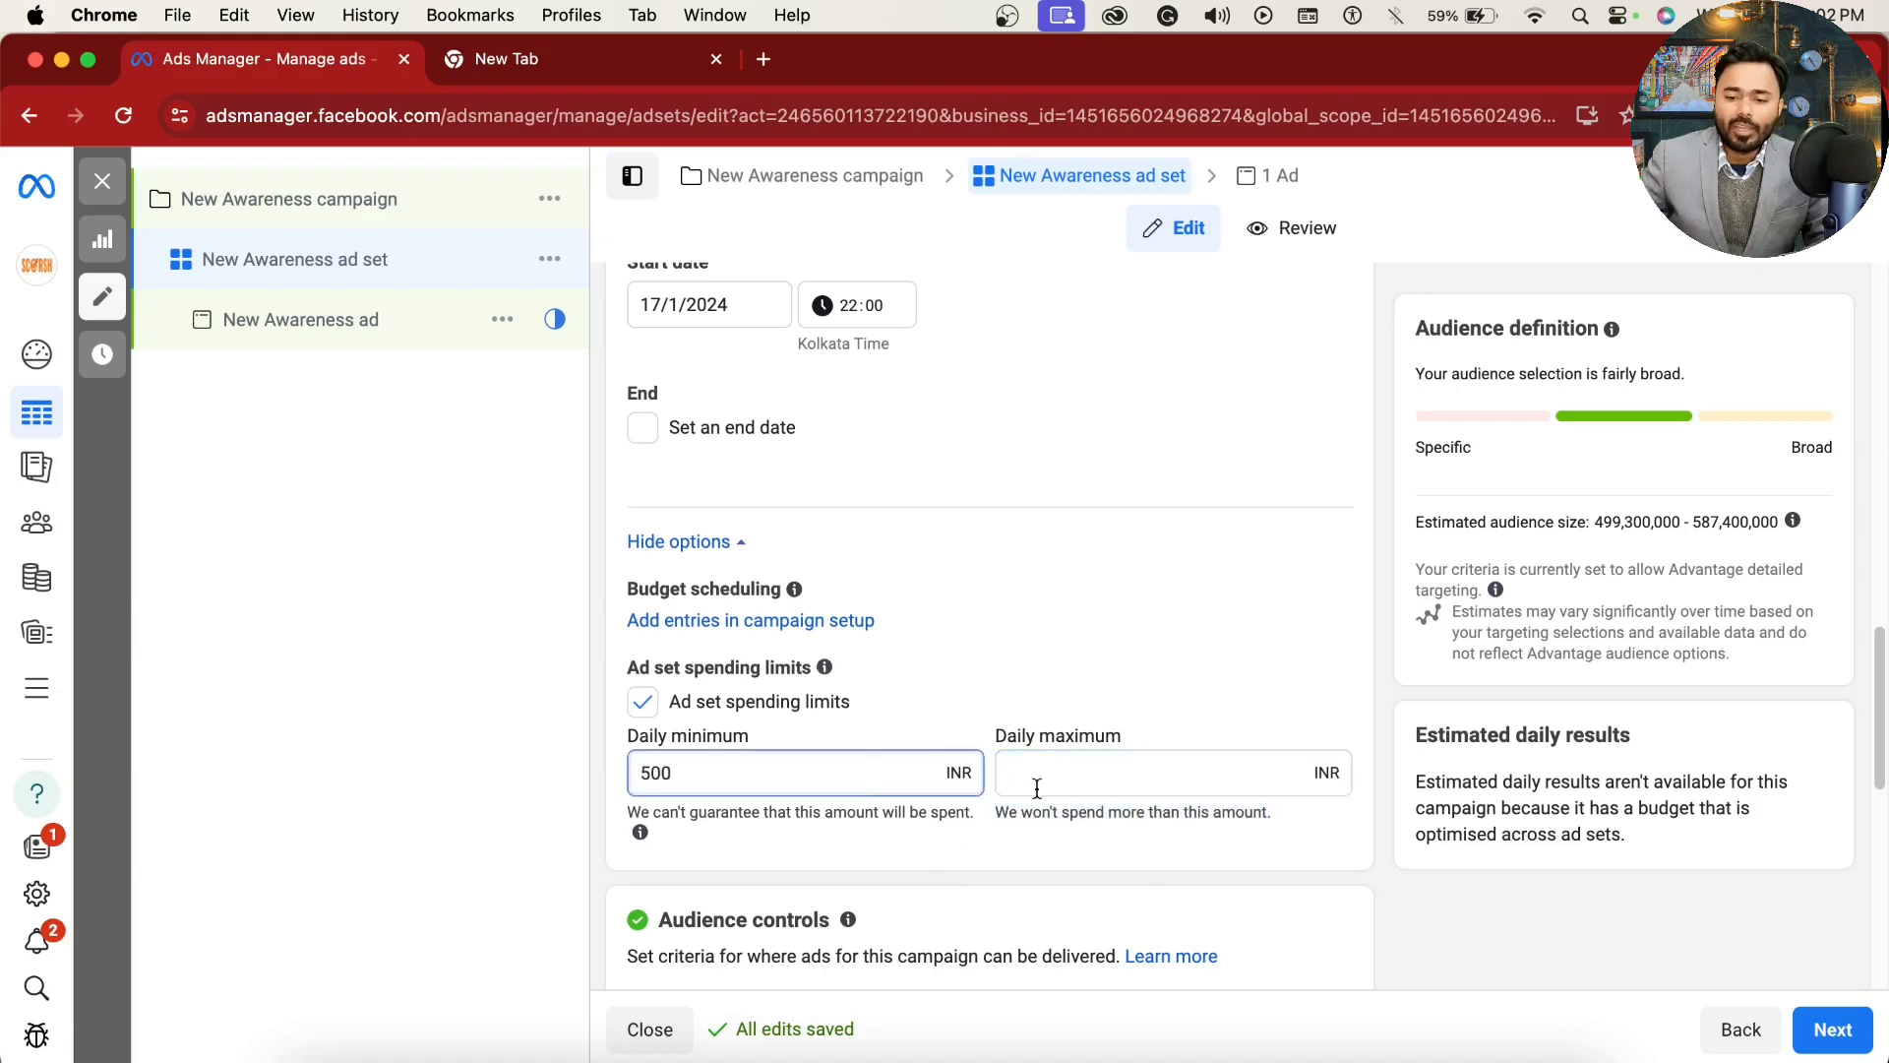
{"action": "left_click", "coordinate": [1284, 771]}
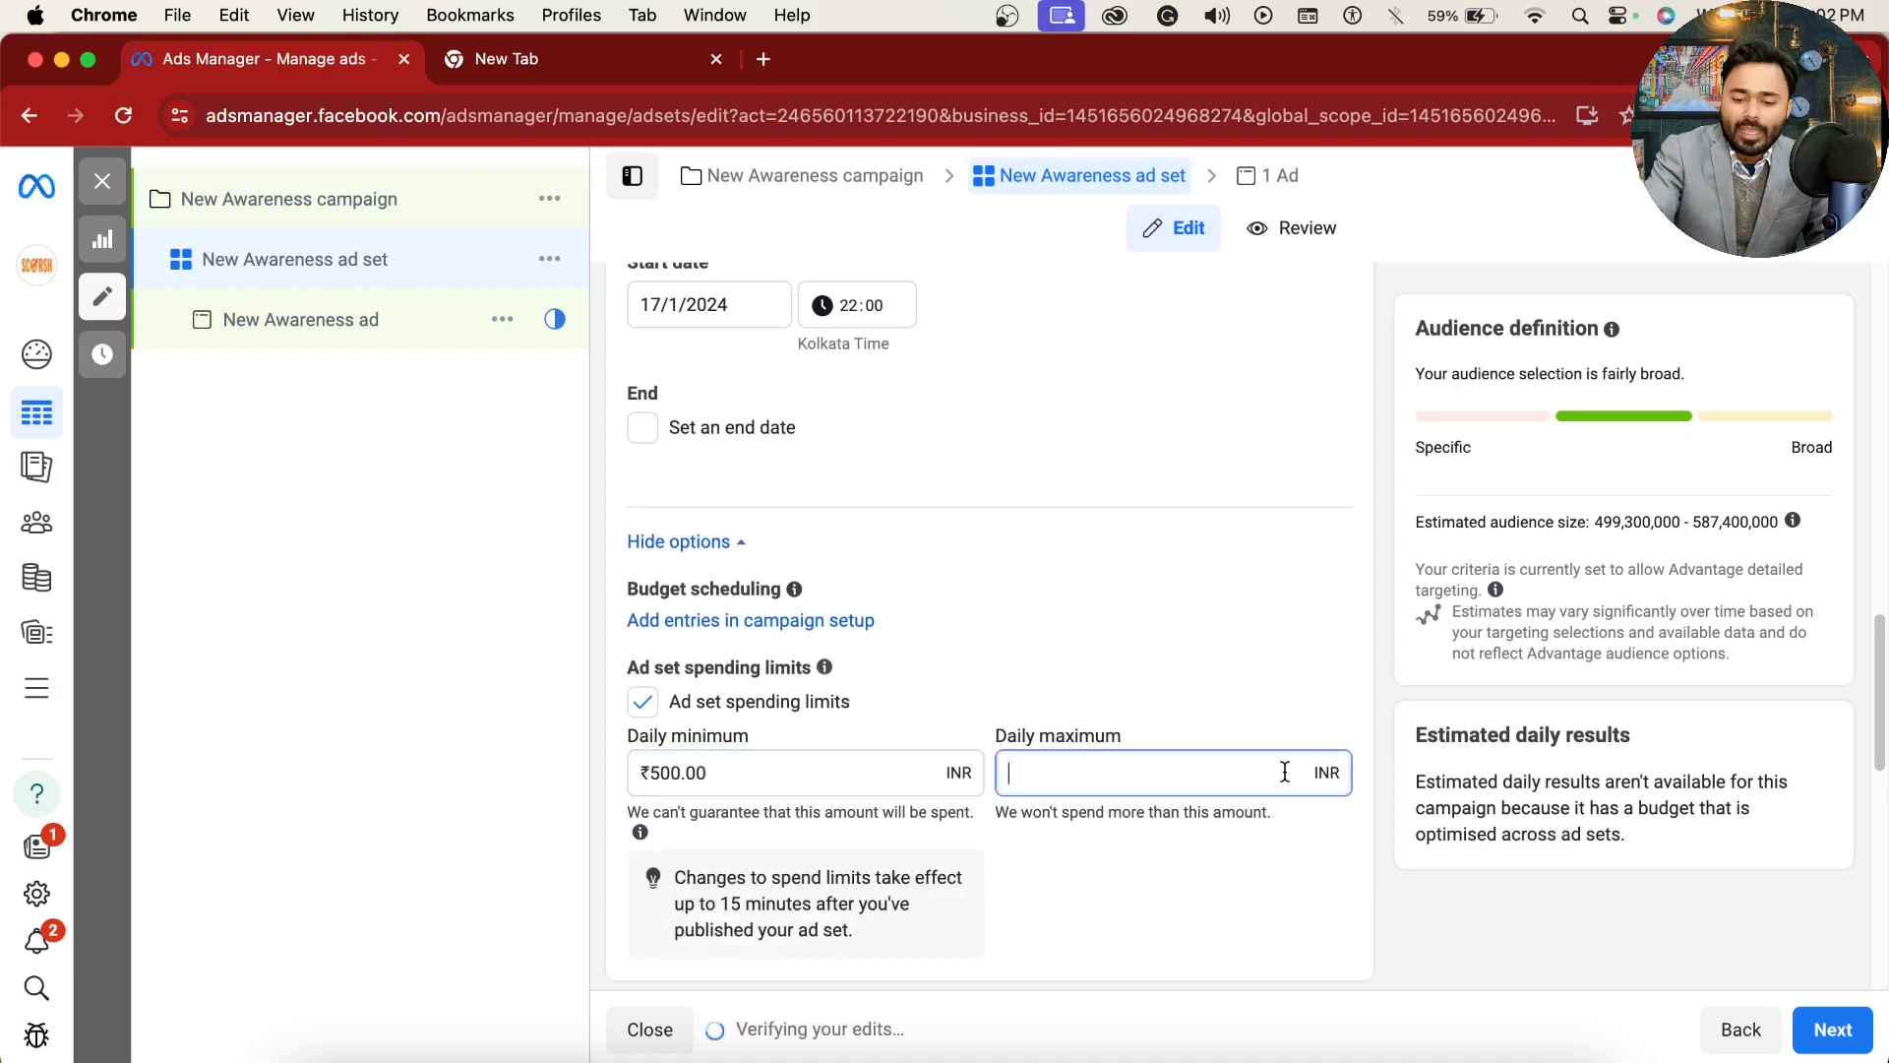
{"action": "type", "text": "700"}
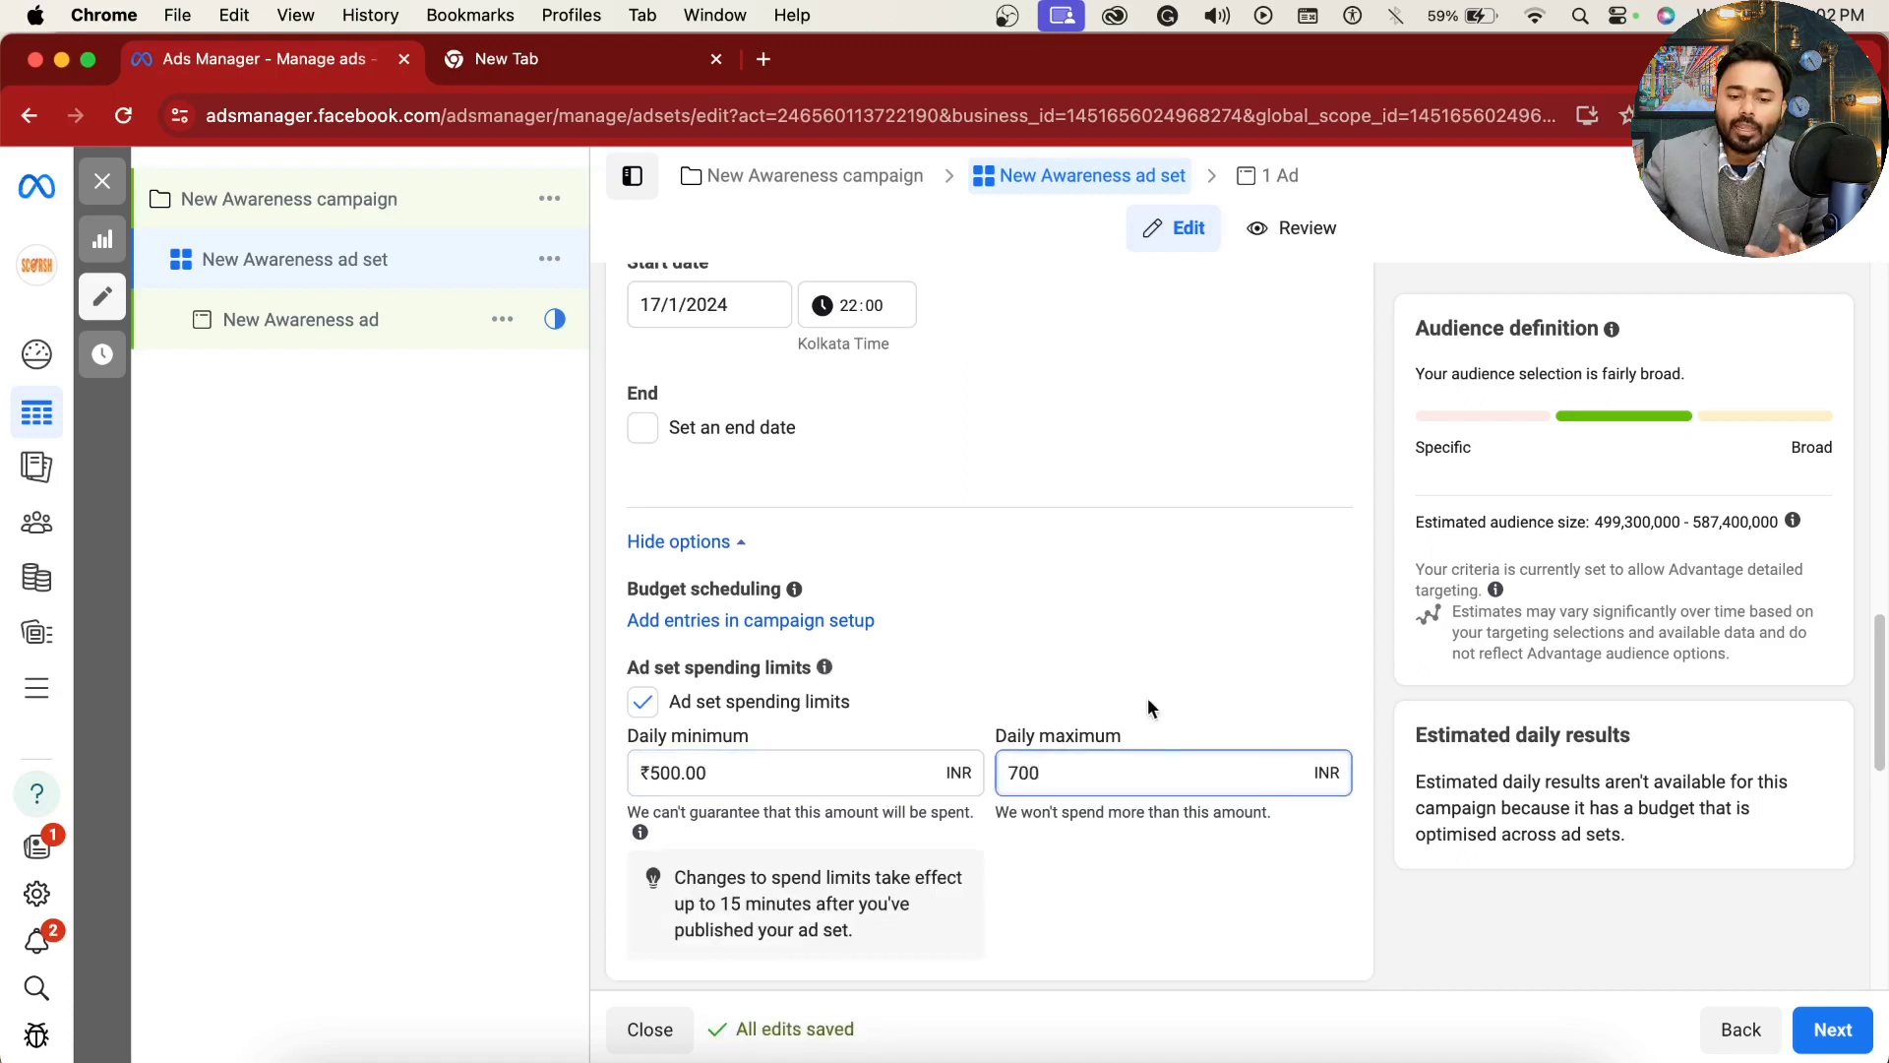
{"action": "left_click", "coordinate": [1152, 708]}
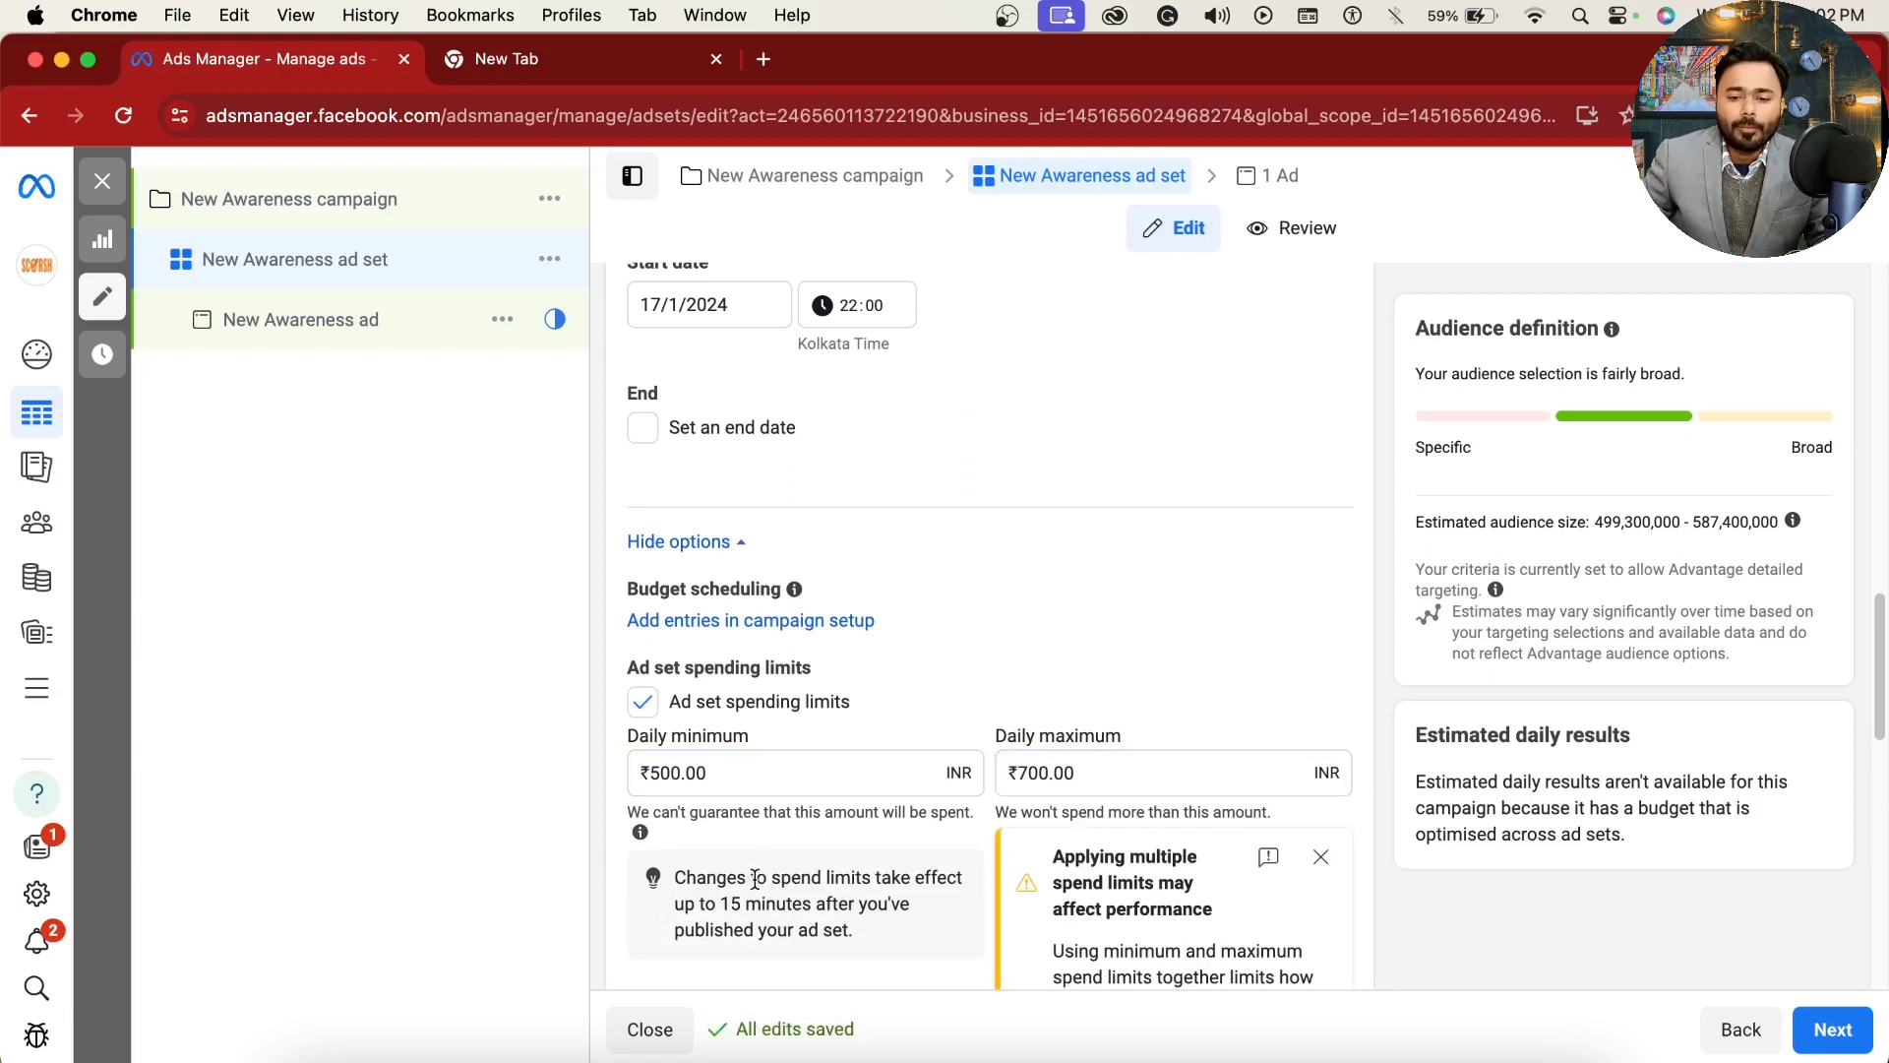
Step: Read the notice about applying multiple spend limits and turn off the ad set spending limits
{"action": "scroll", "coordinate": [1179, 757], "scroll_direction": "down", "scroll_amount": 2}
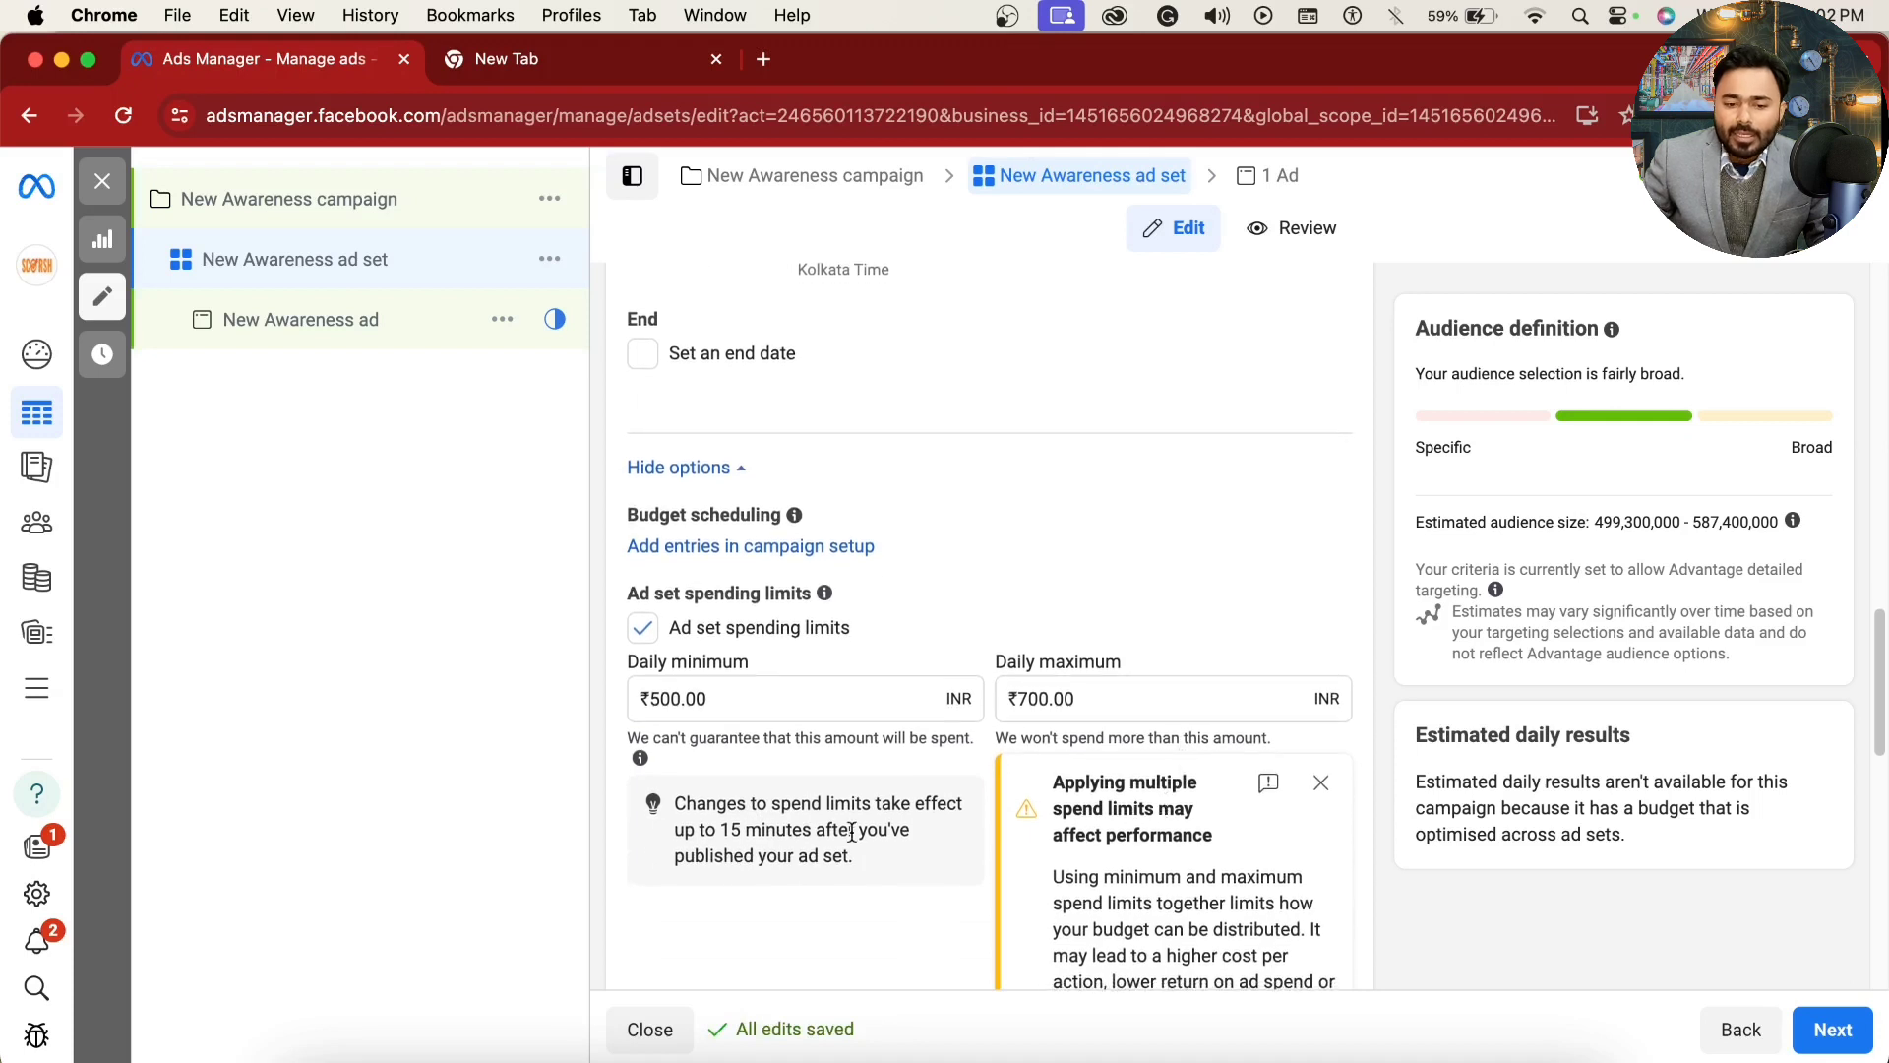
{"action": "scroll", "coordinate": [753, 812], "scroll_direction": "down", "scroll_amount": 3}
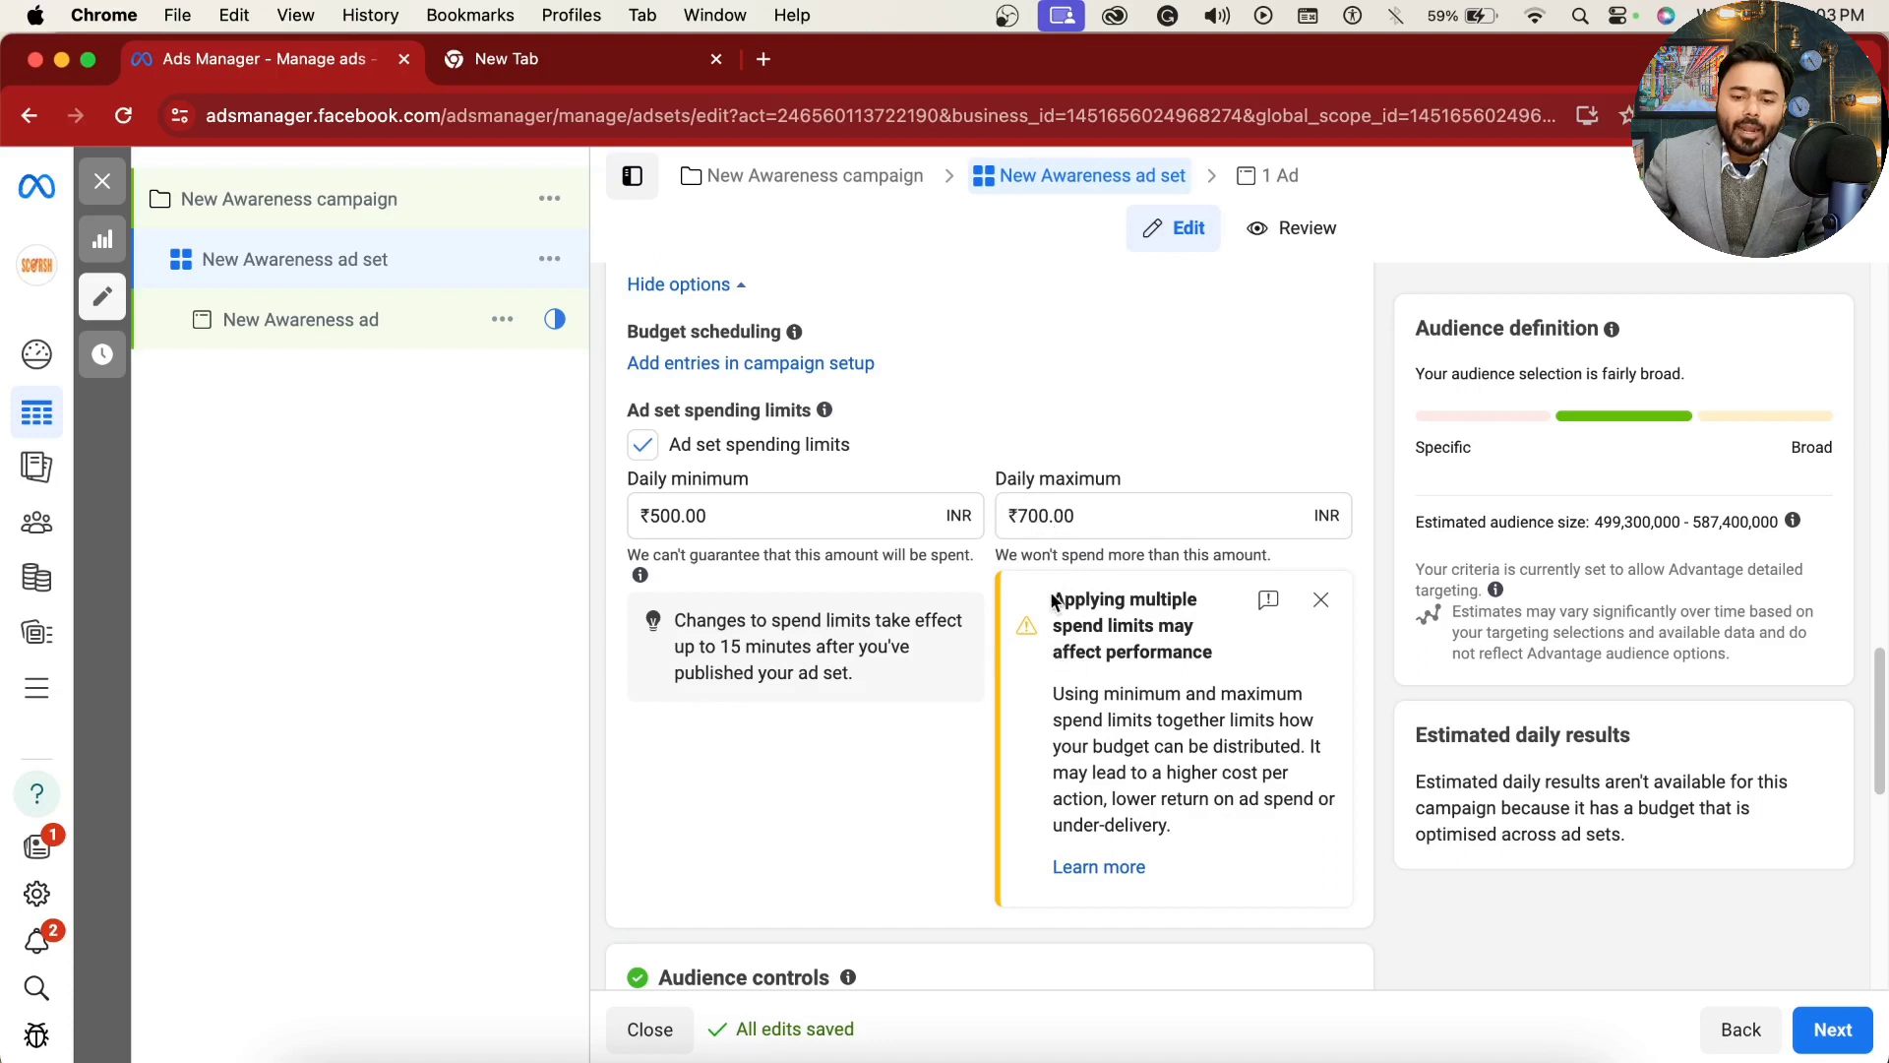
{"action": "left_click_drag", "start_coordinate": [1053, 600], "coordinate": [1202, 647]}
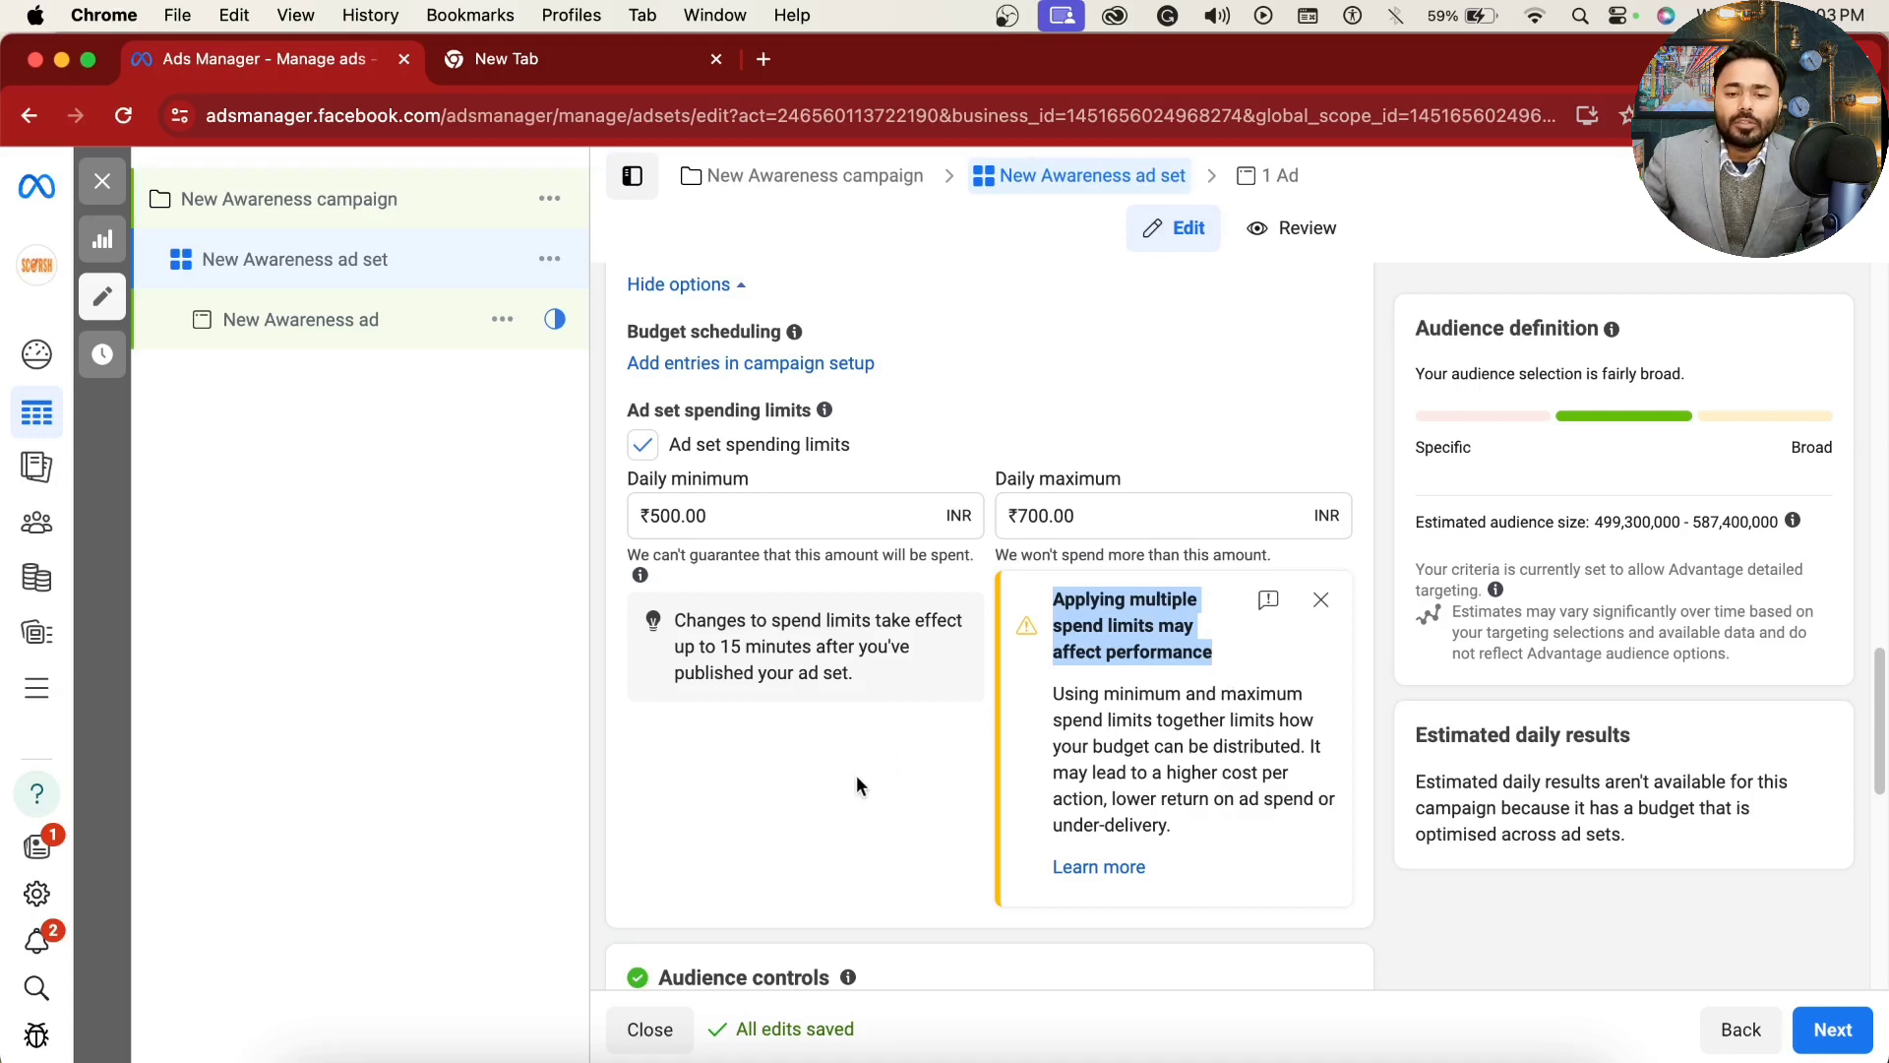
{"action": "left_click", "coordinate": [643, 448]}
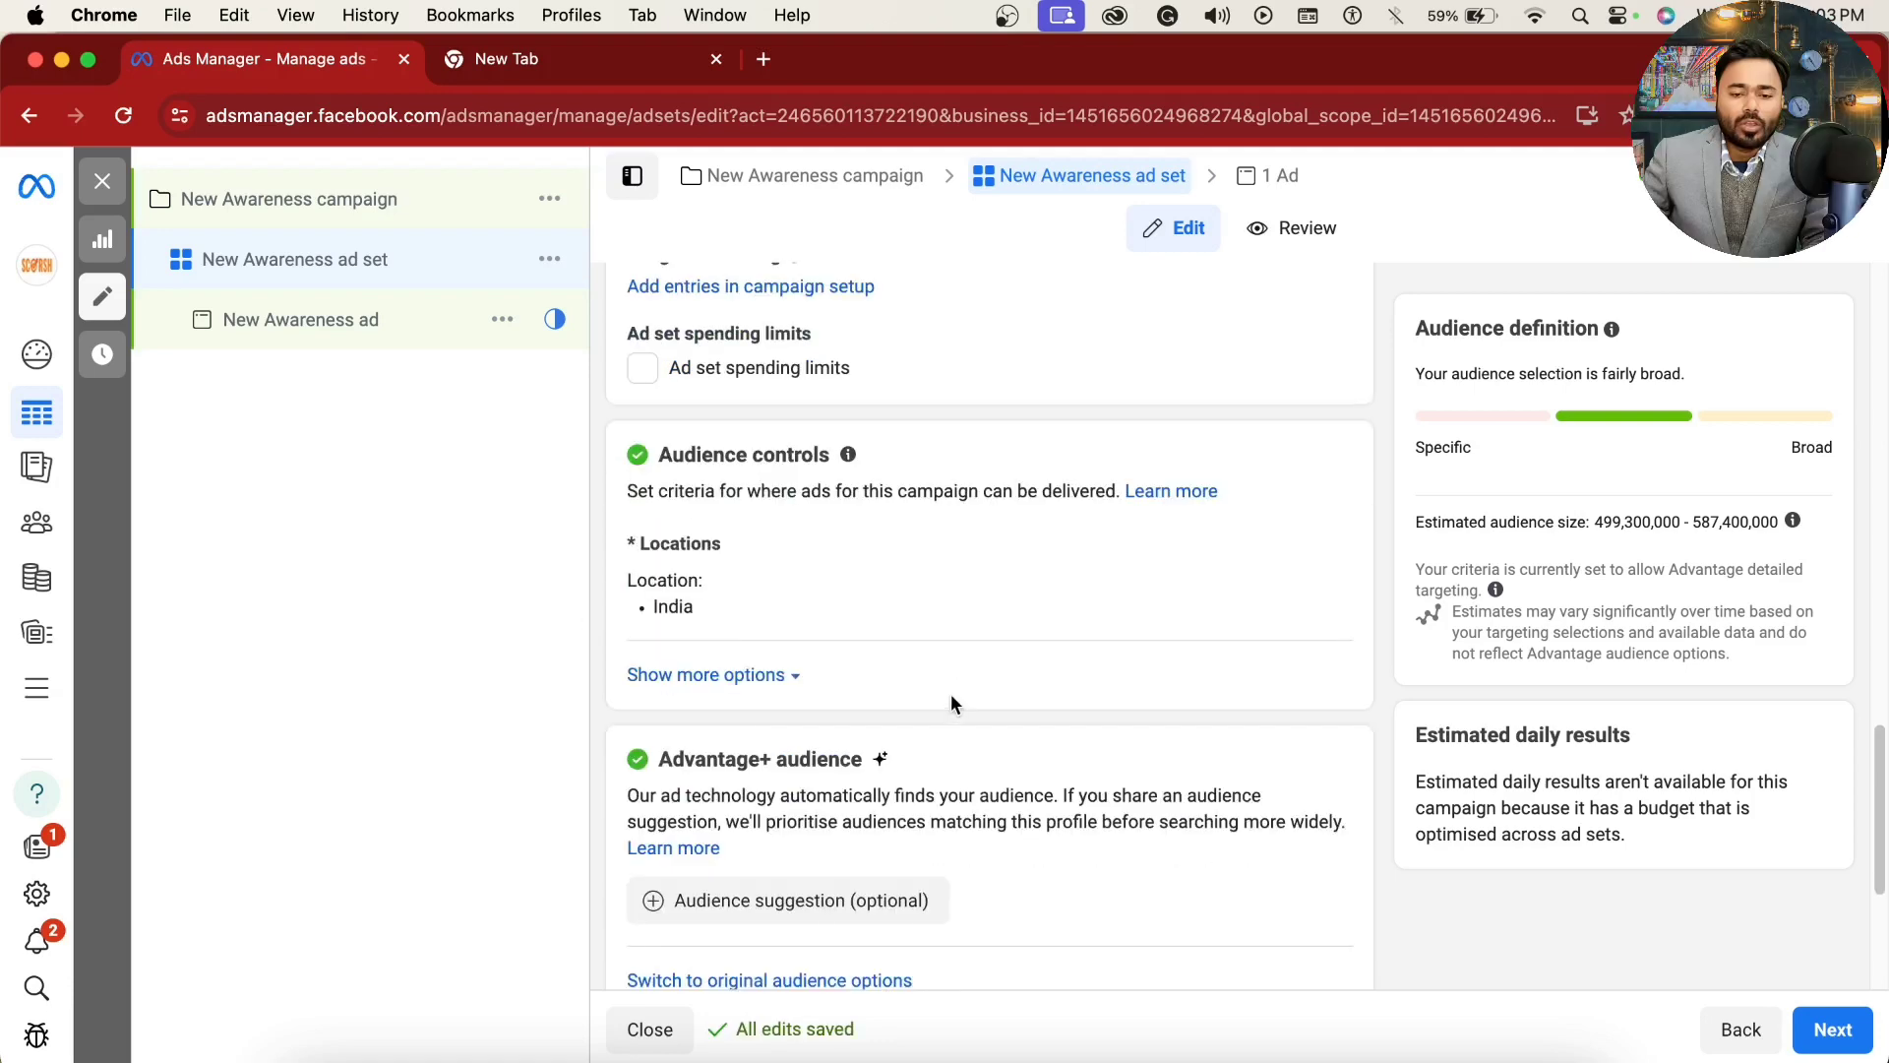
Step: Expand the additional options of the ad set's audience controls and view the locations and minimum age settings
{"action": "scroll", "coordinate": [951, 697], "scroll_direction": "down", "scroll_amount": 5}
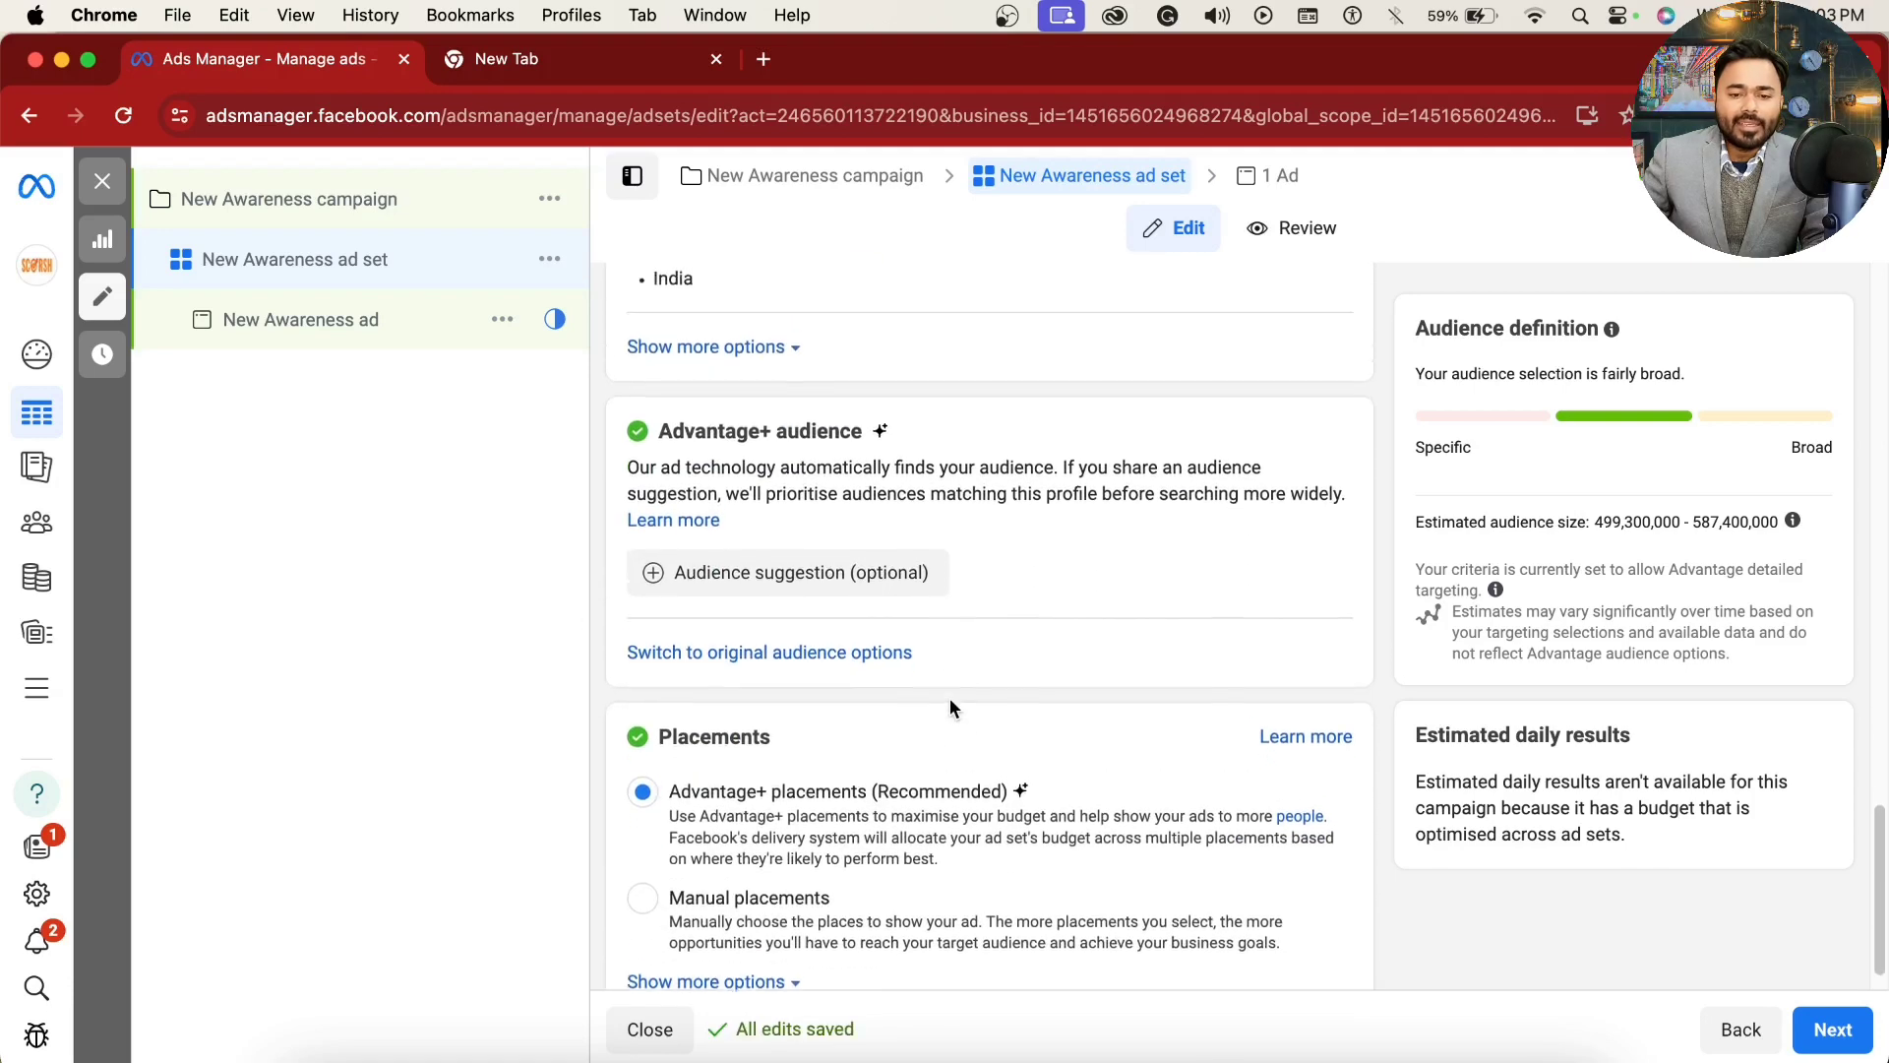
{"action": "scroll", "coordinate": [950, 699], "scroll_direction": "up", "scroll_amount": 7}
{"action": "left_click_drag", "start_coordinate": [661, 692], "coordinate": [864, 681]}
{"action": "left_click", "coordinate": [935, 671]}
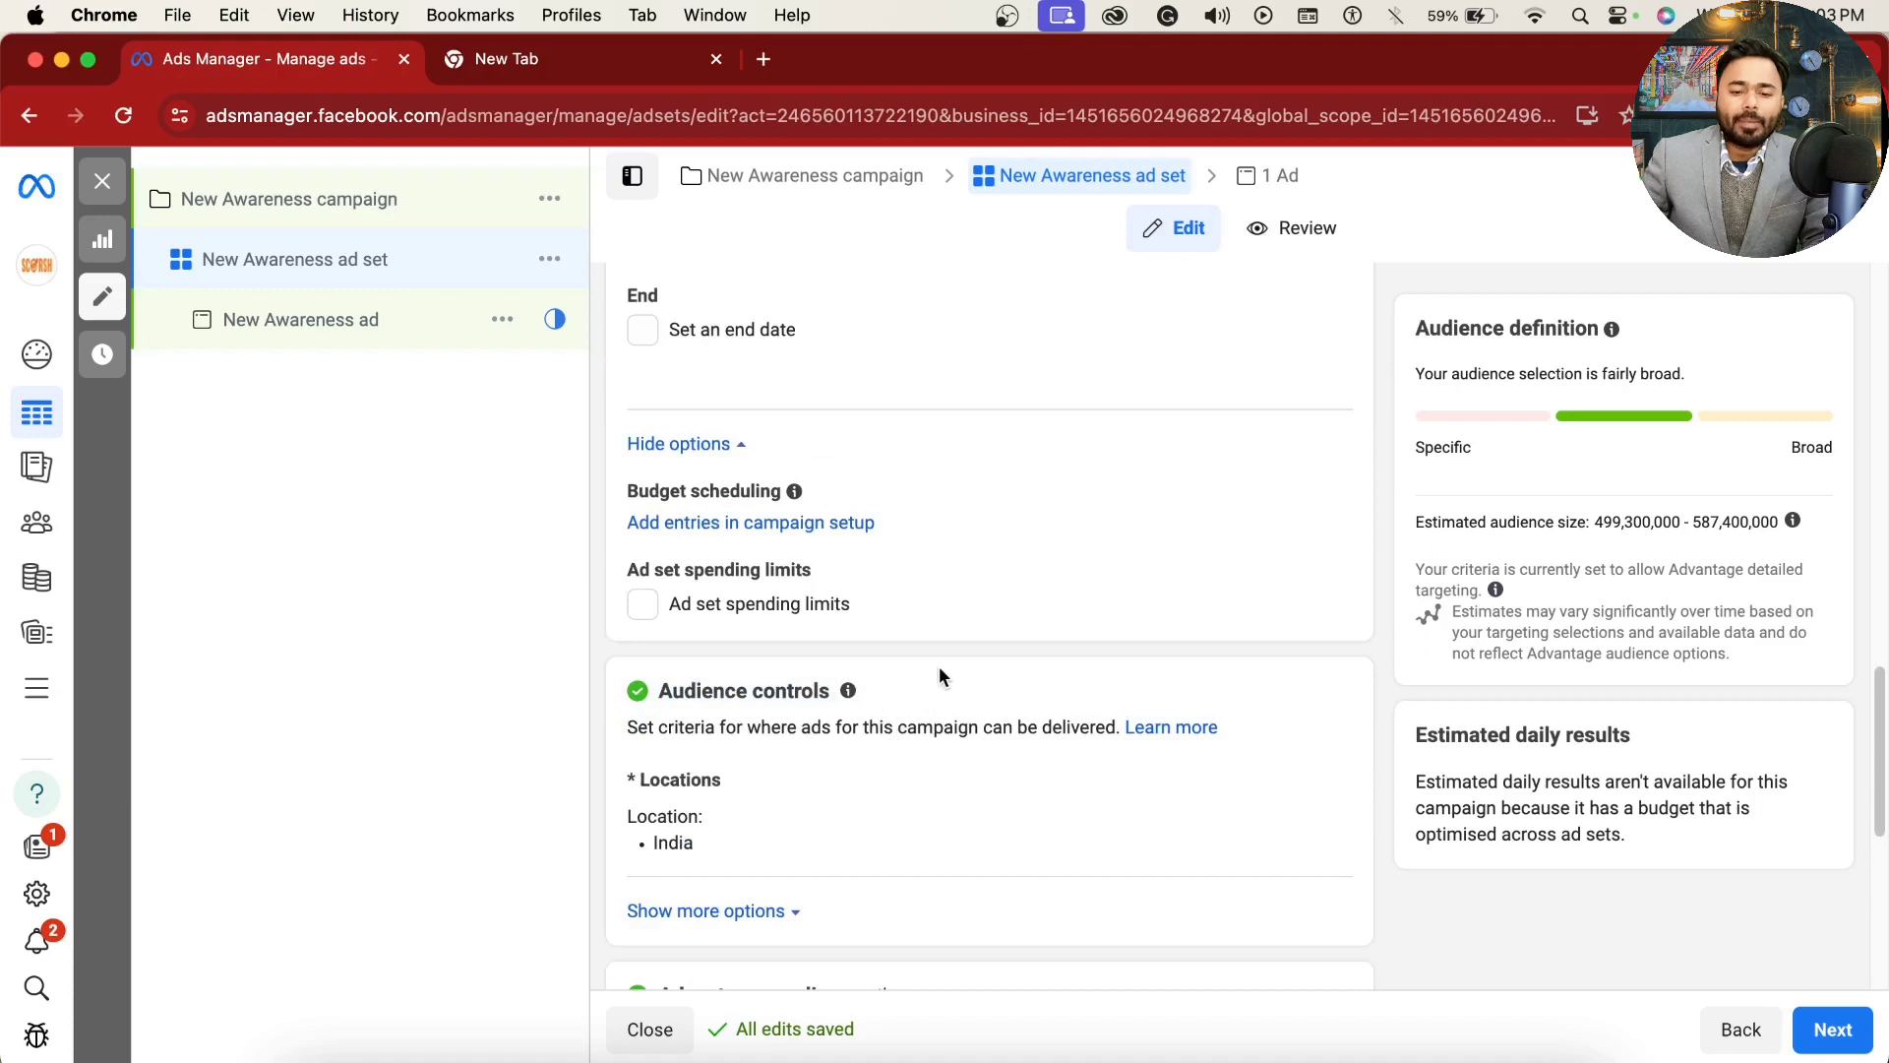
{"action": "scroll", "coordinate": [939, 675], "scroll_direction": "down", "scroll_amount": 1}
{"action": "left_click", "coordinate": [706, 900]}
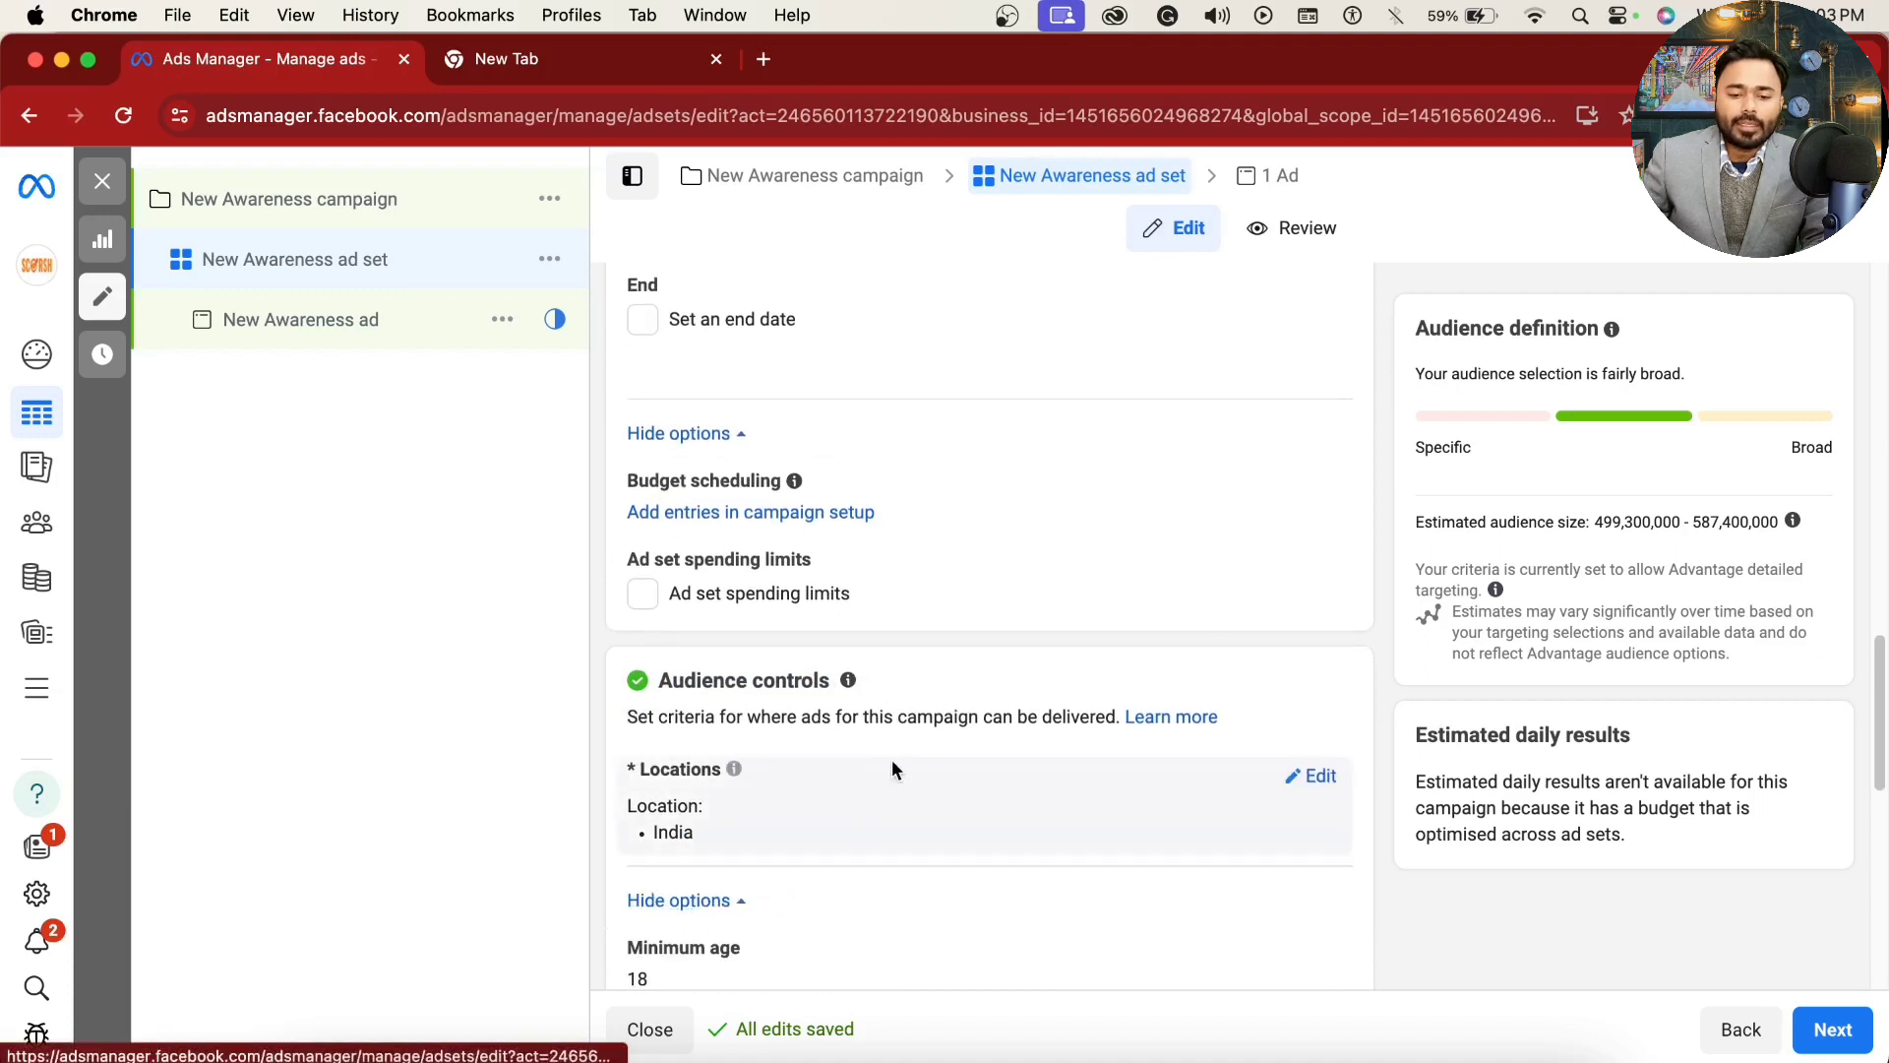
{"action": "scroll", "coordinate": [892, 768], "scroll_direction": "down", "scroll_amount": 2}
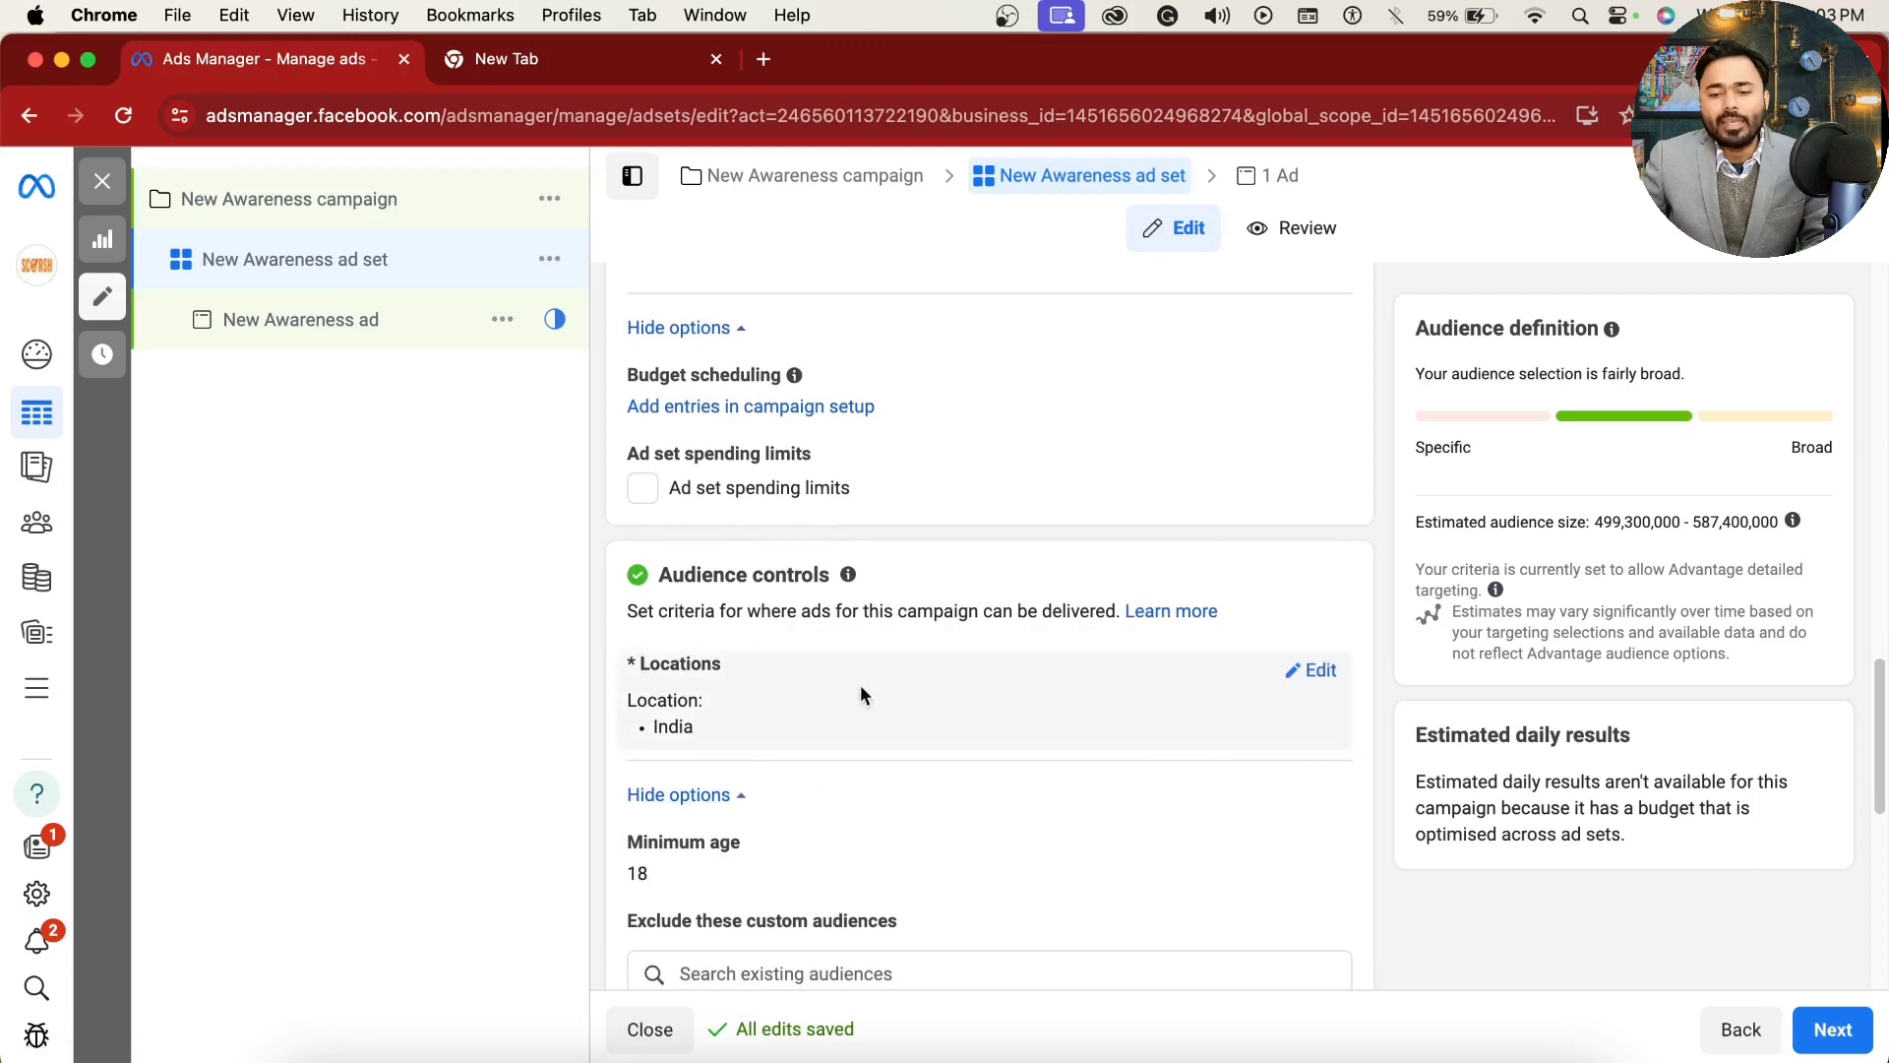
Step: Edit the audience locations and replace India with the city Jaipur, Rajasthan, India
{"action": "left_click", "coordinate": [1317, 671]}
{"action": "left_click_drag", "start_coordinate": [622, 697], "coordinate": [1014, 694]}
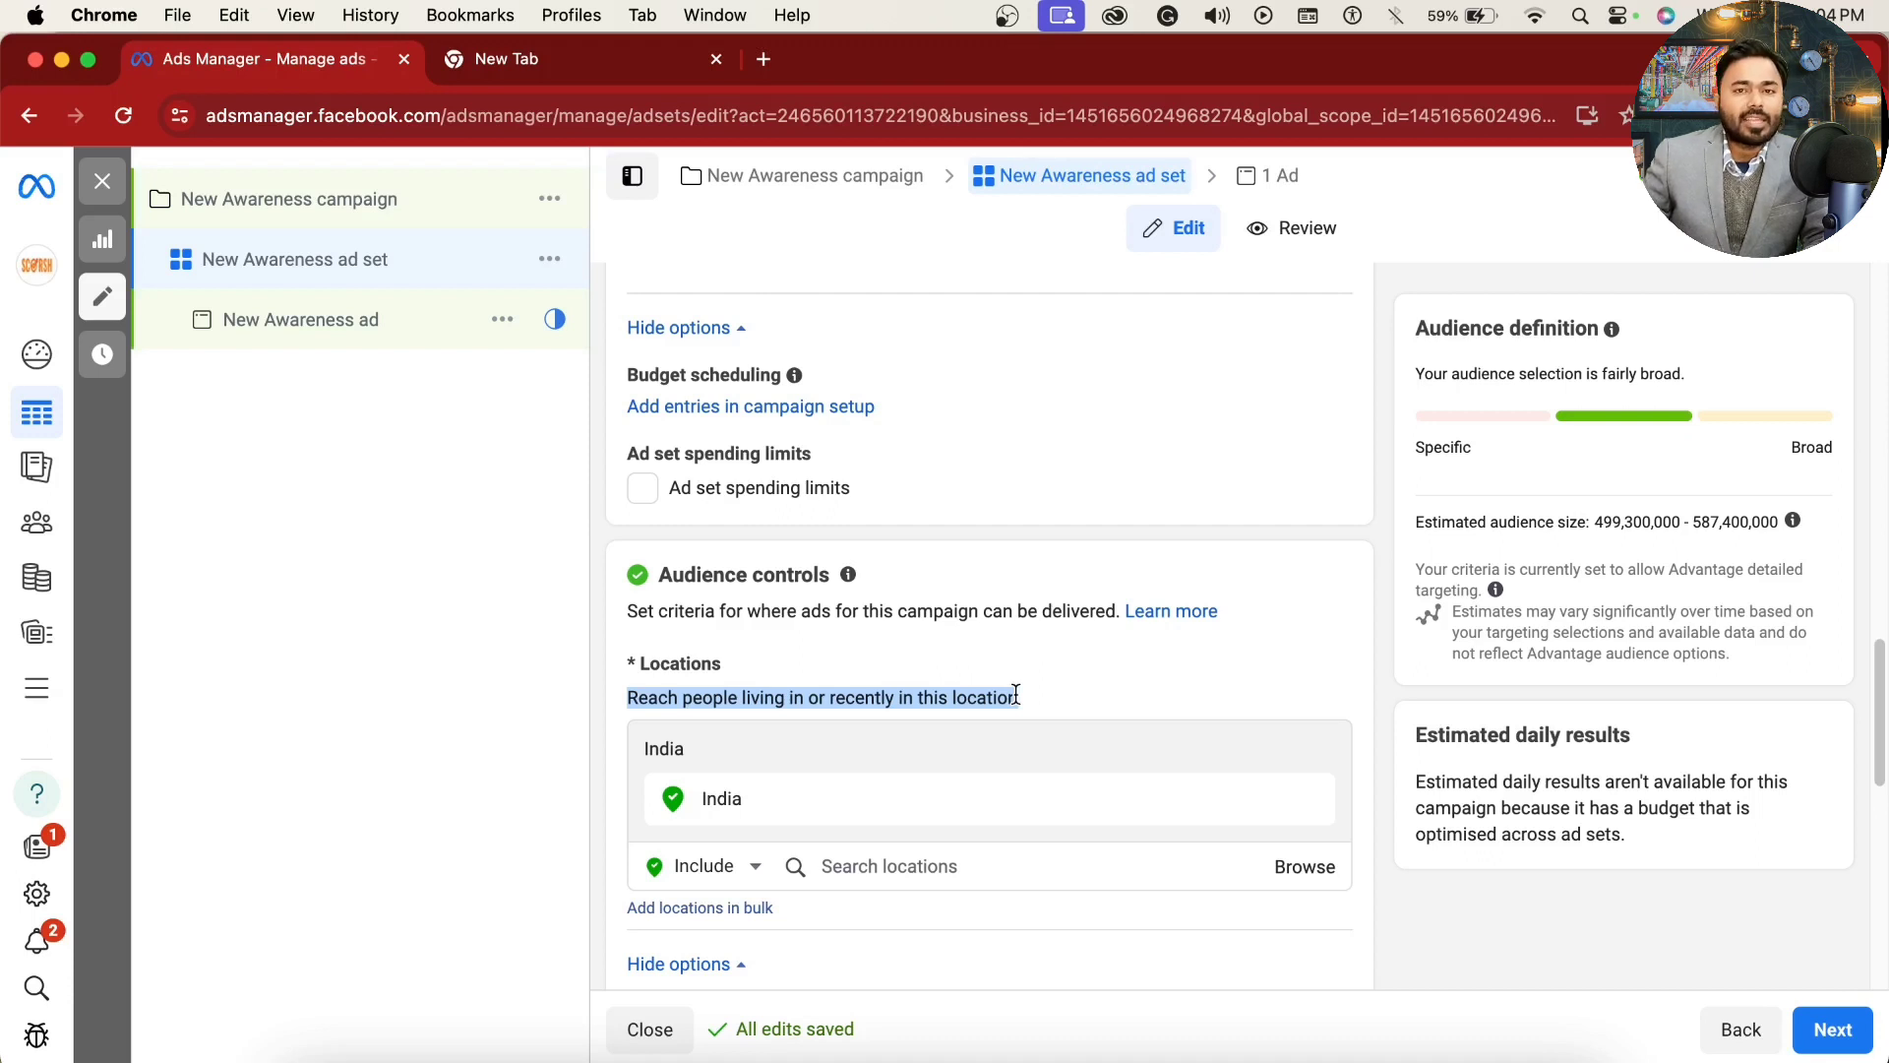
{"action": "left_click", "coordinate": [977, 665]}
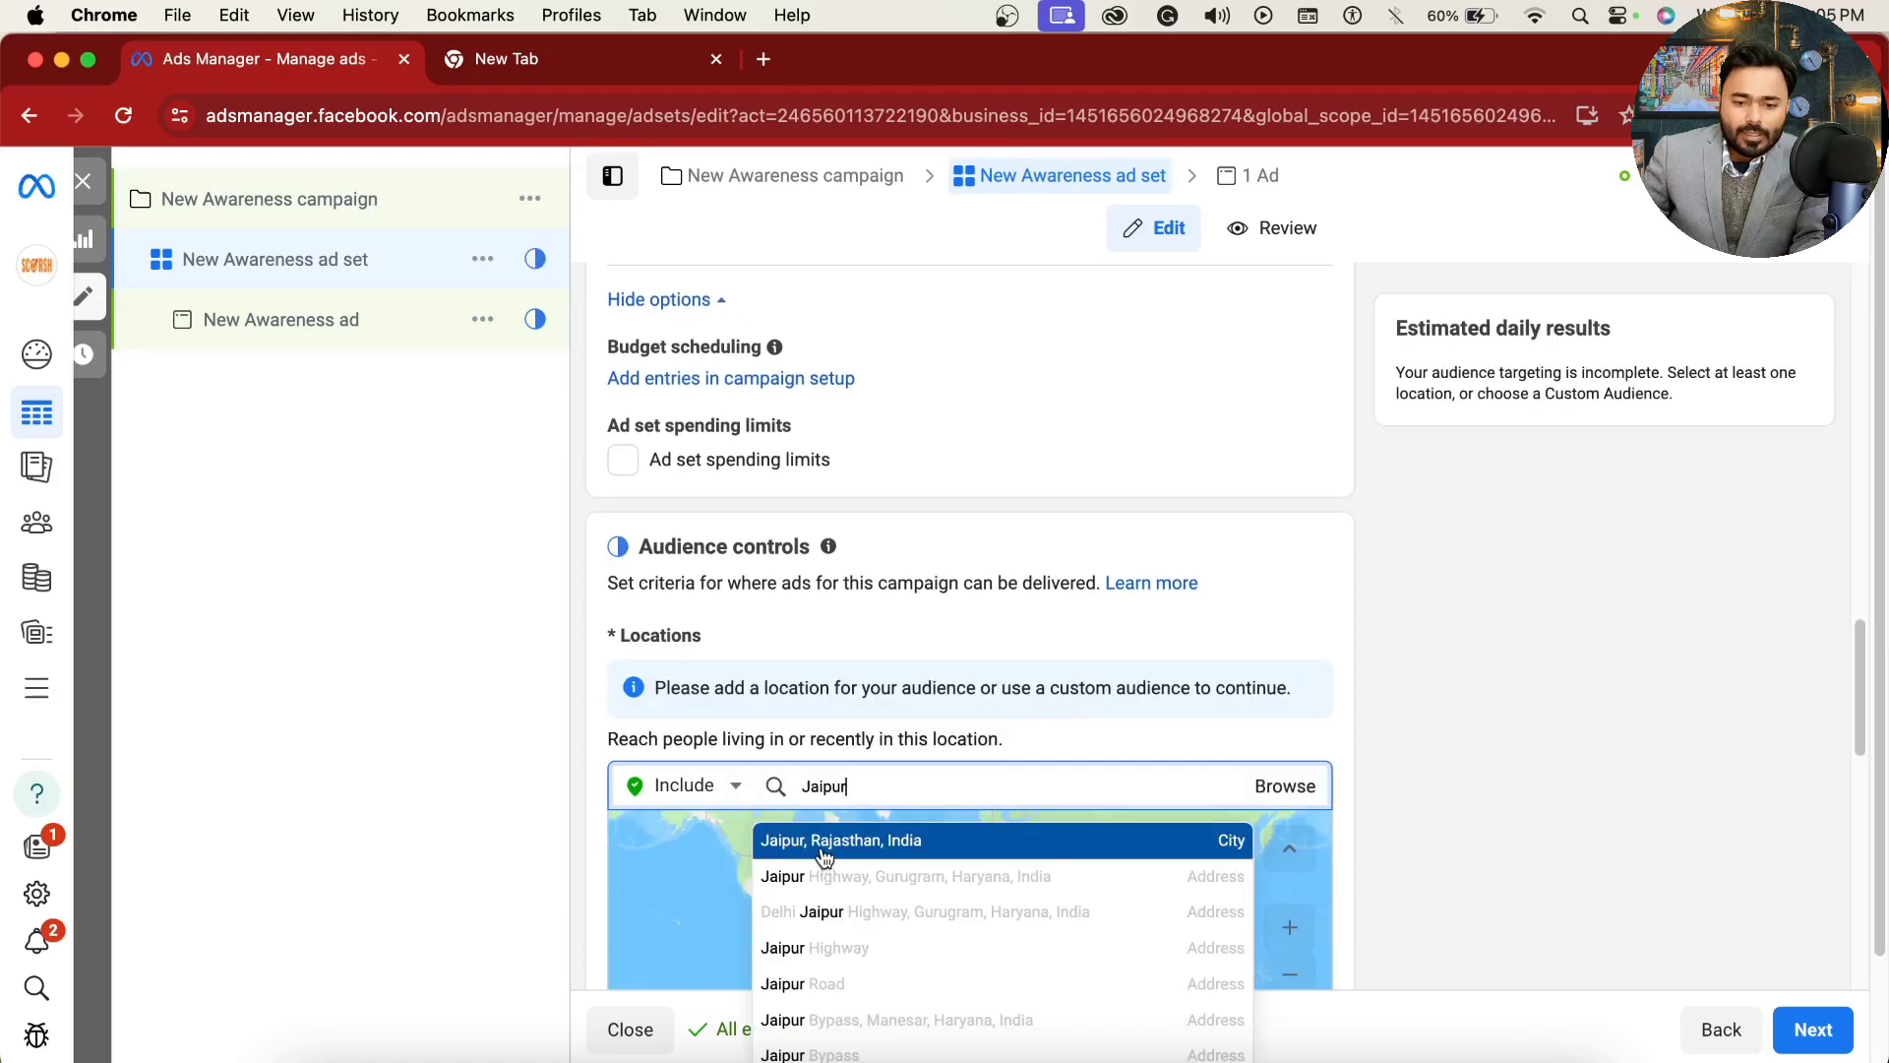
{"action": "left_click", "coordinate": [816, 844]}
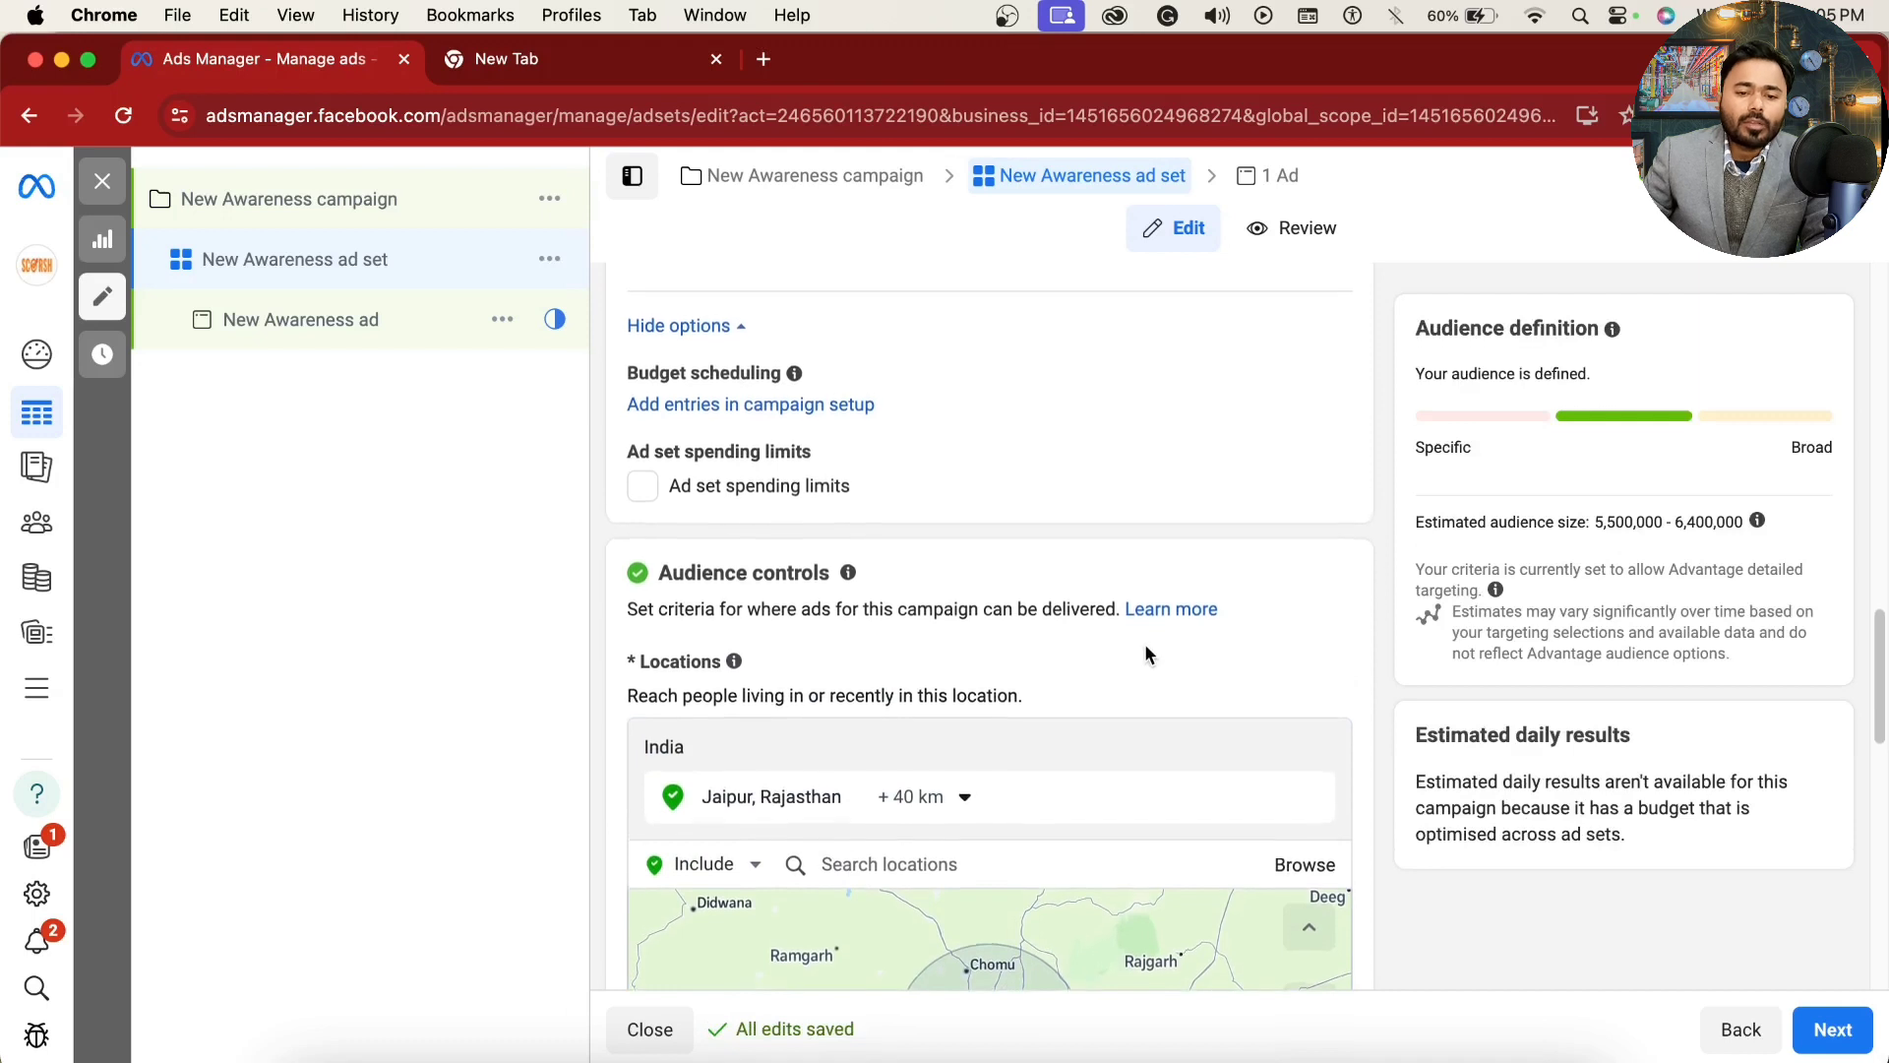
Step: Review the location reach description and restrict the Jaipur, Rajasthan location to the current city only
{"action": "left_click_drag", "start_coordinate": [618, 700], "coordinate": [800, 702]}
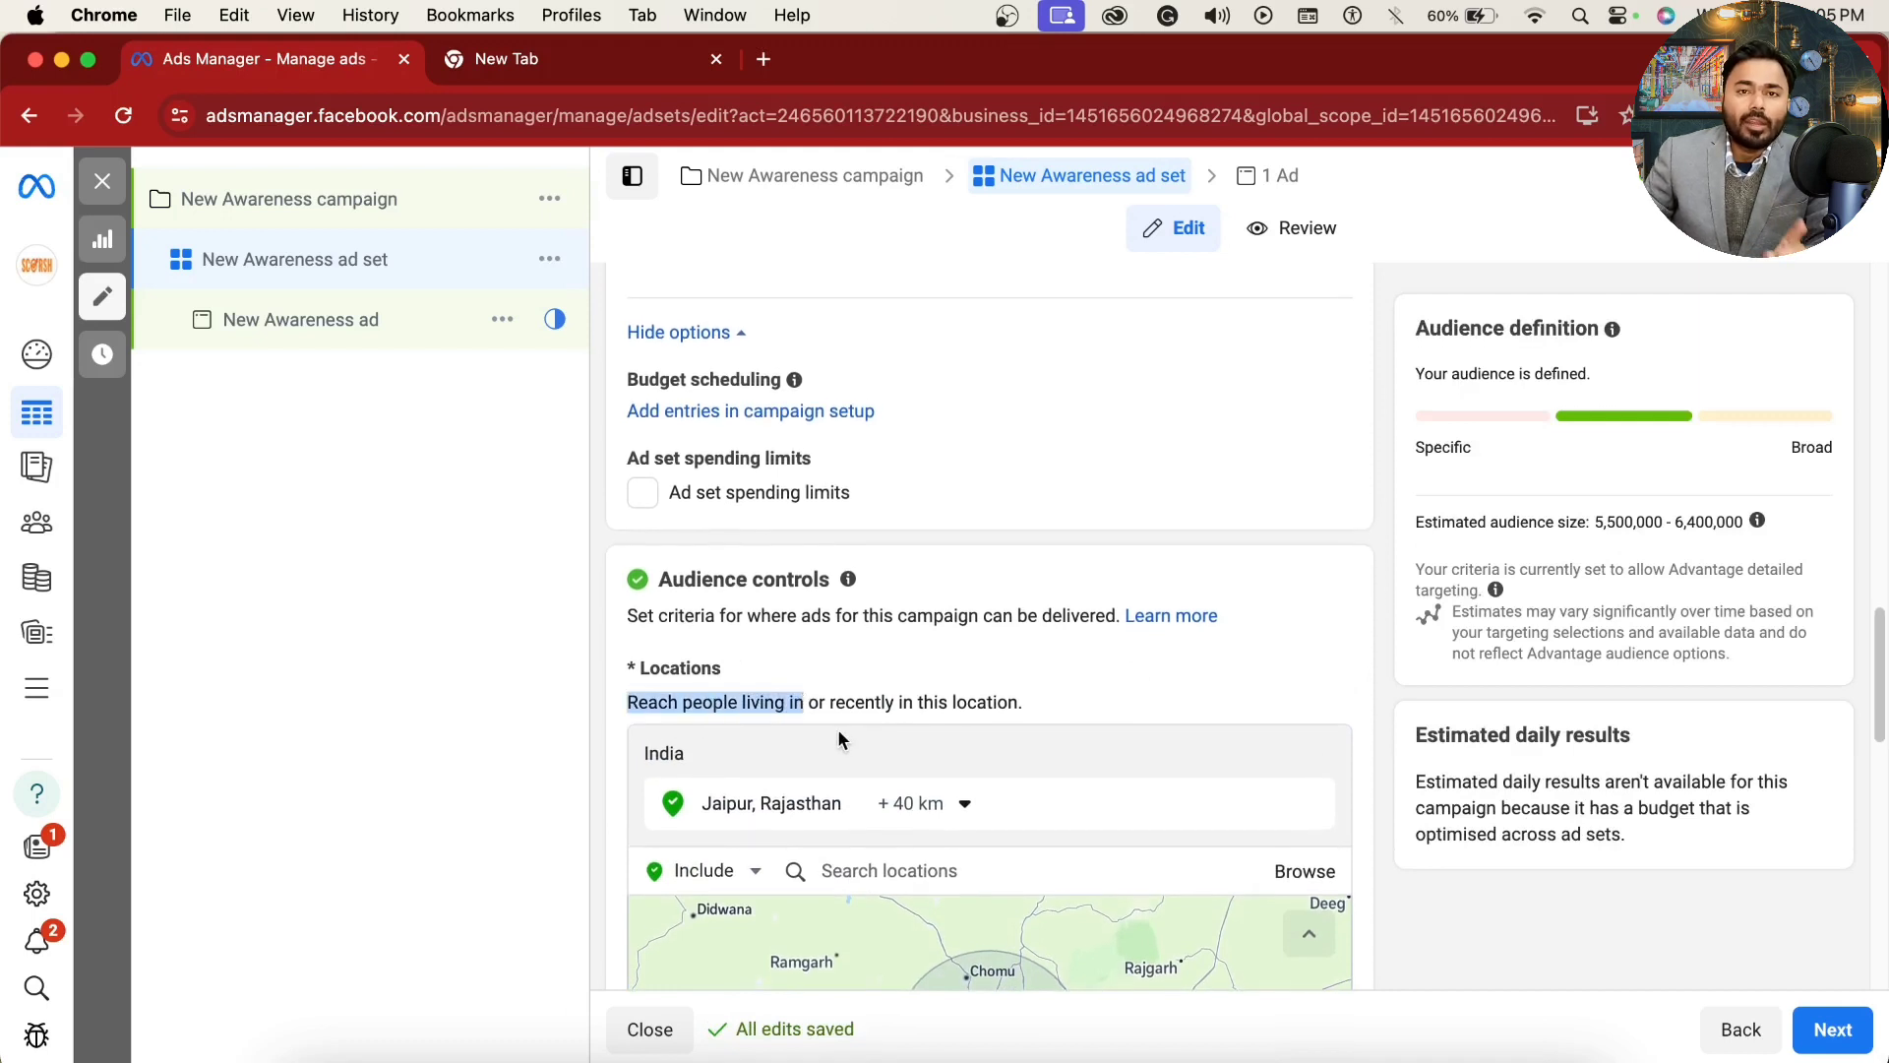
{"action": "left_click_drag", "start_coordinate": [834, 703], "coordinate": [1053, 718]}
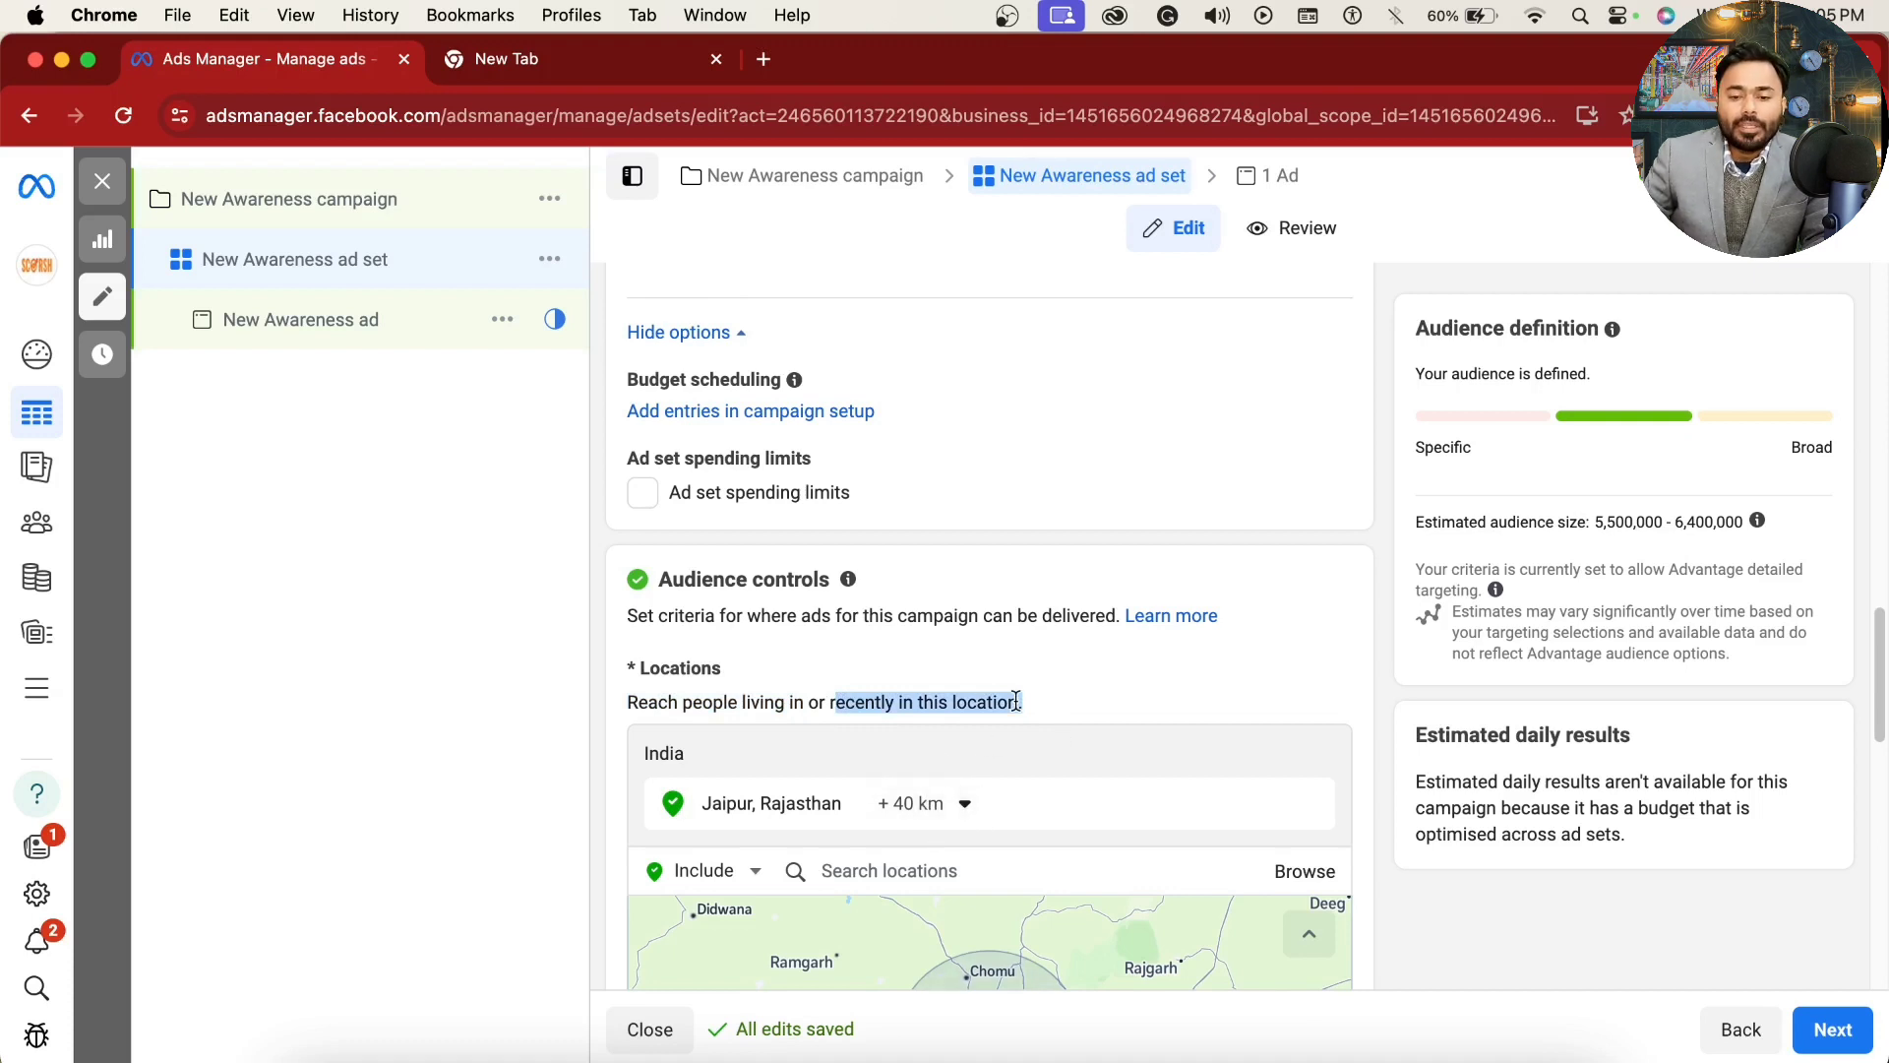
{"action": "scroll", "coordinate": [1367, 690], "scroll_direction": "down", "scroll_amount": 1}
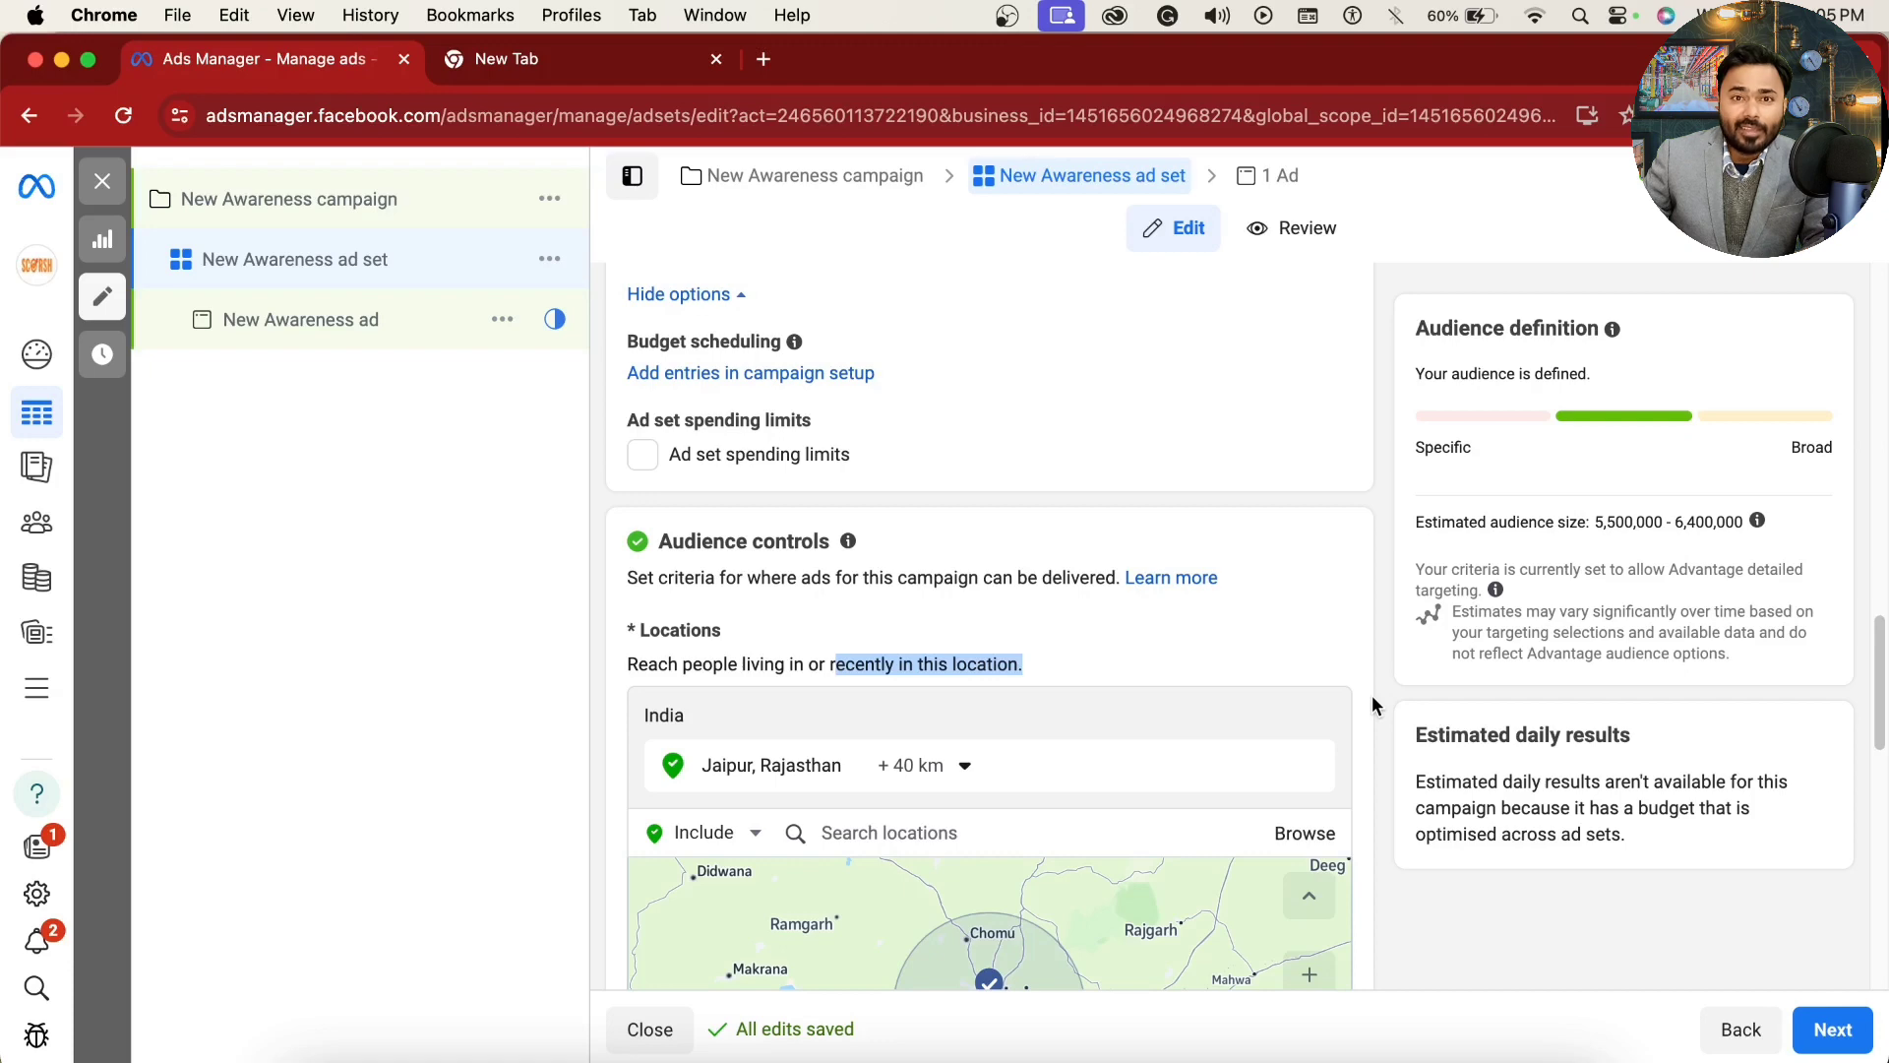
{"action": "scroll", "coordinate": [1371, 697], "scroll_direction": "down", "scroll_amount": 3}
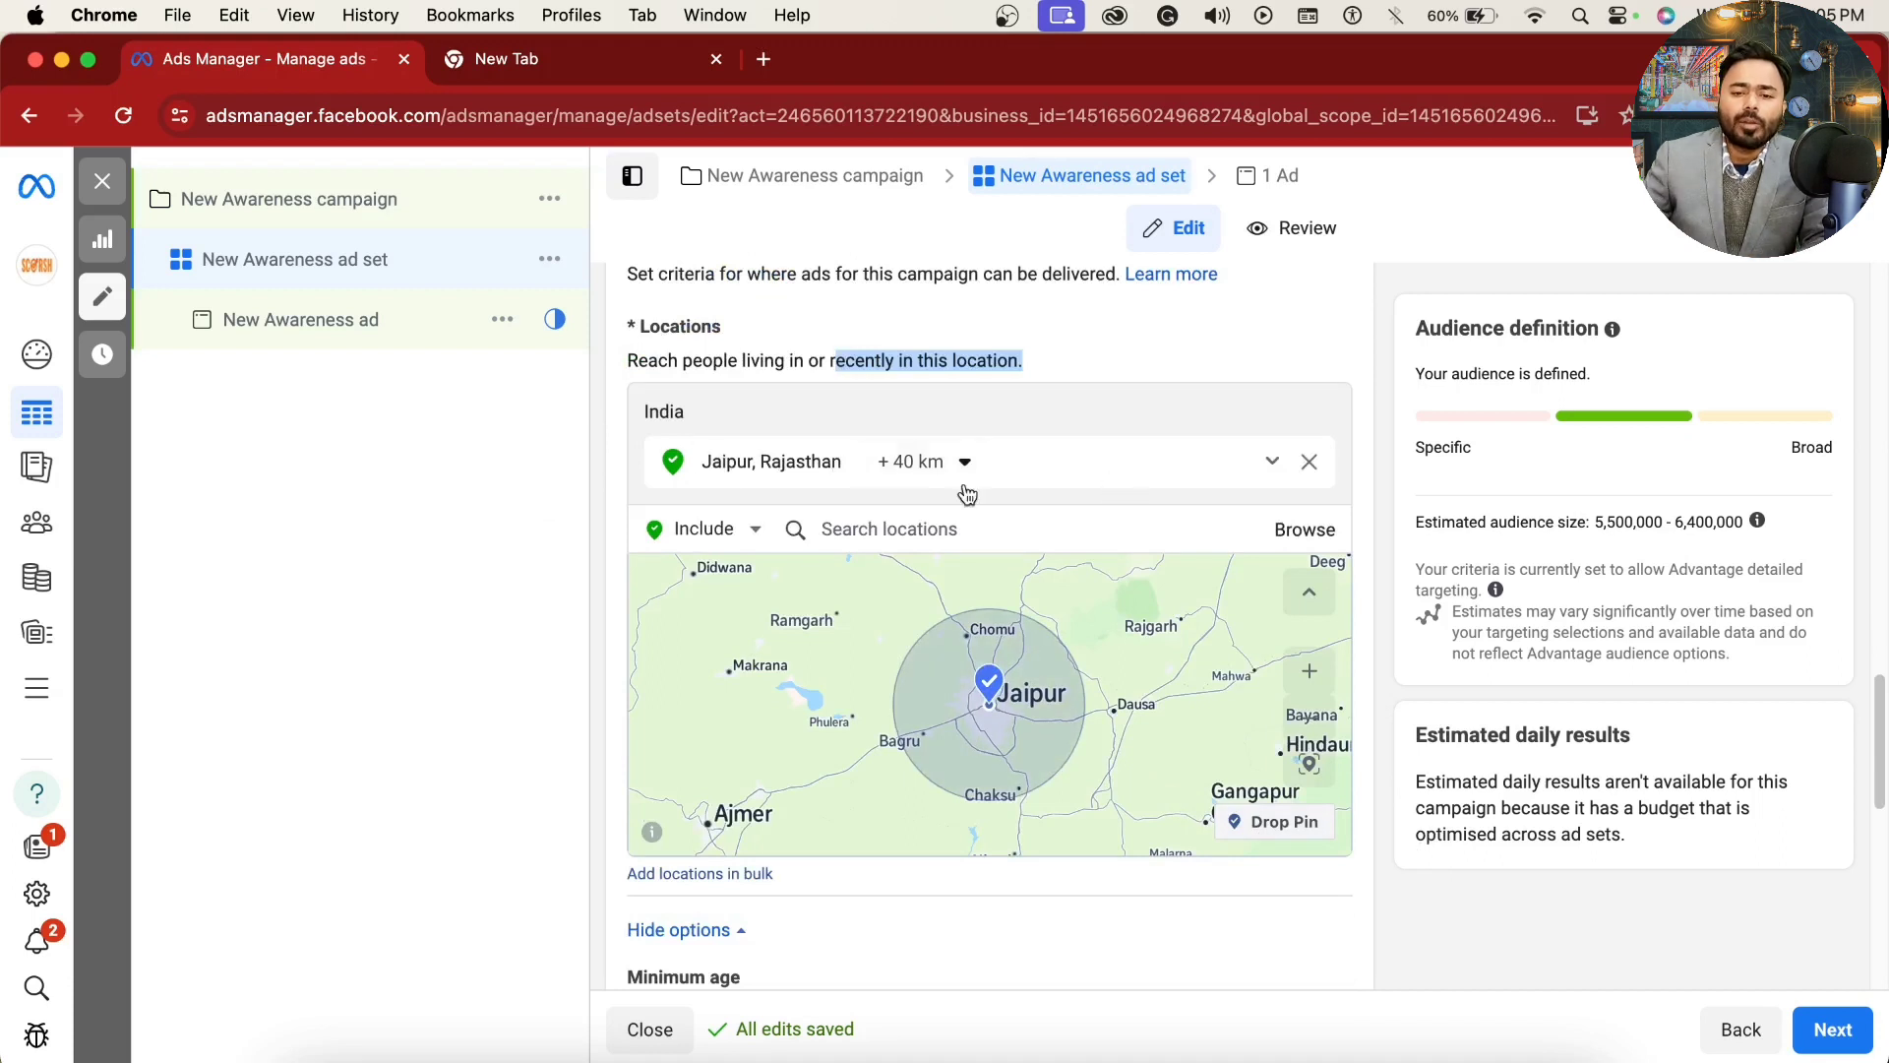
{"action": "left_click", "coordinate": [911, 463]}
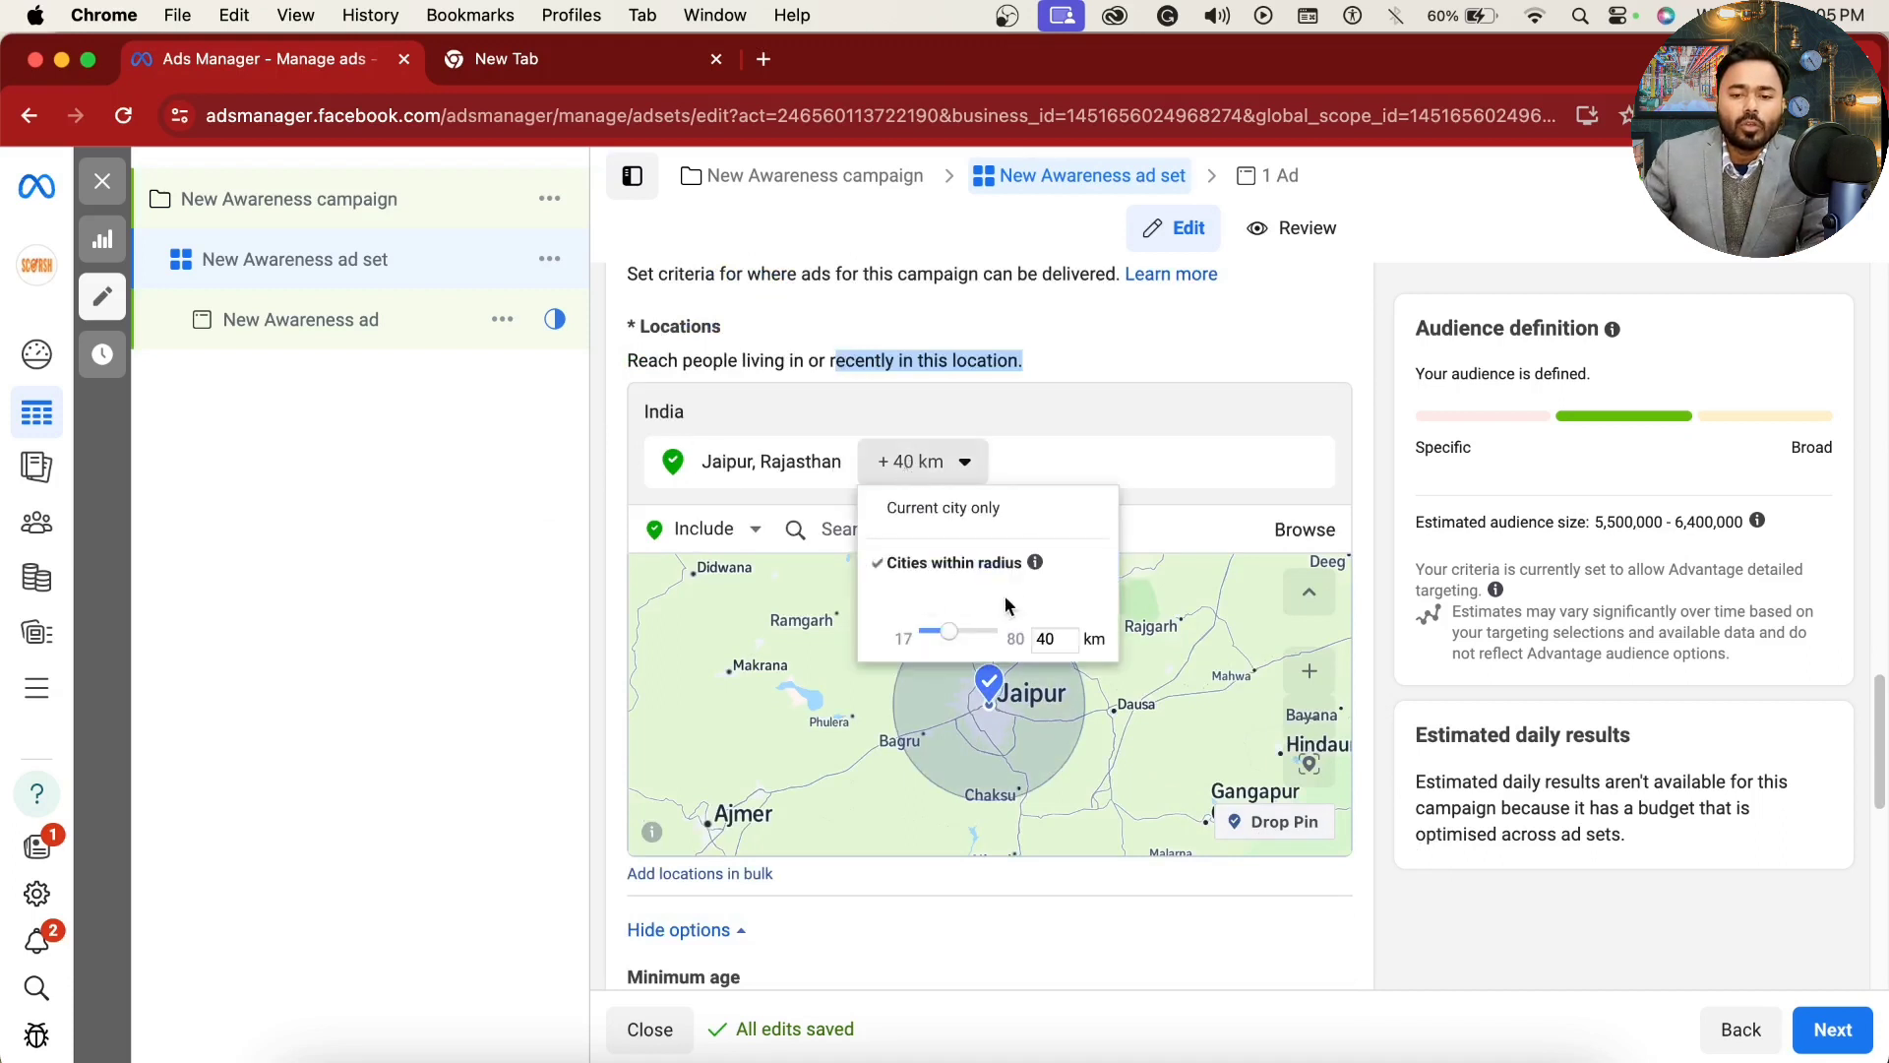
{"action": "left_click", "coordinate": [977, 509]}
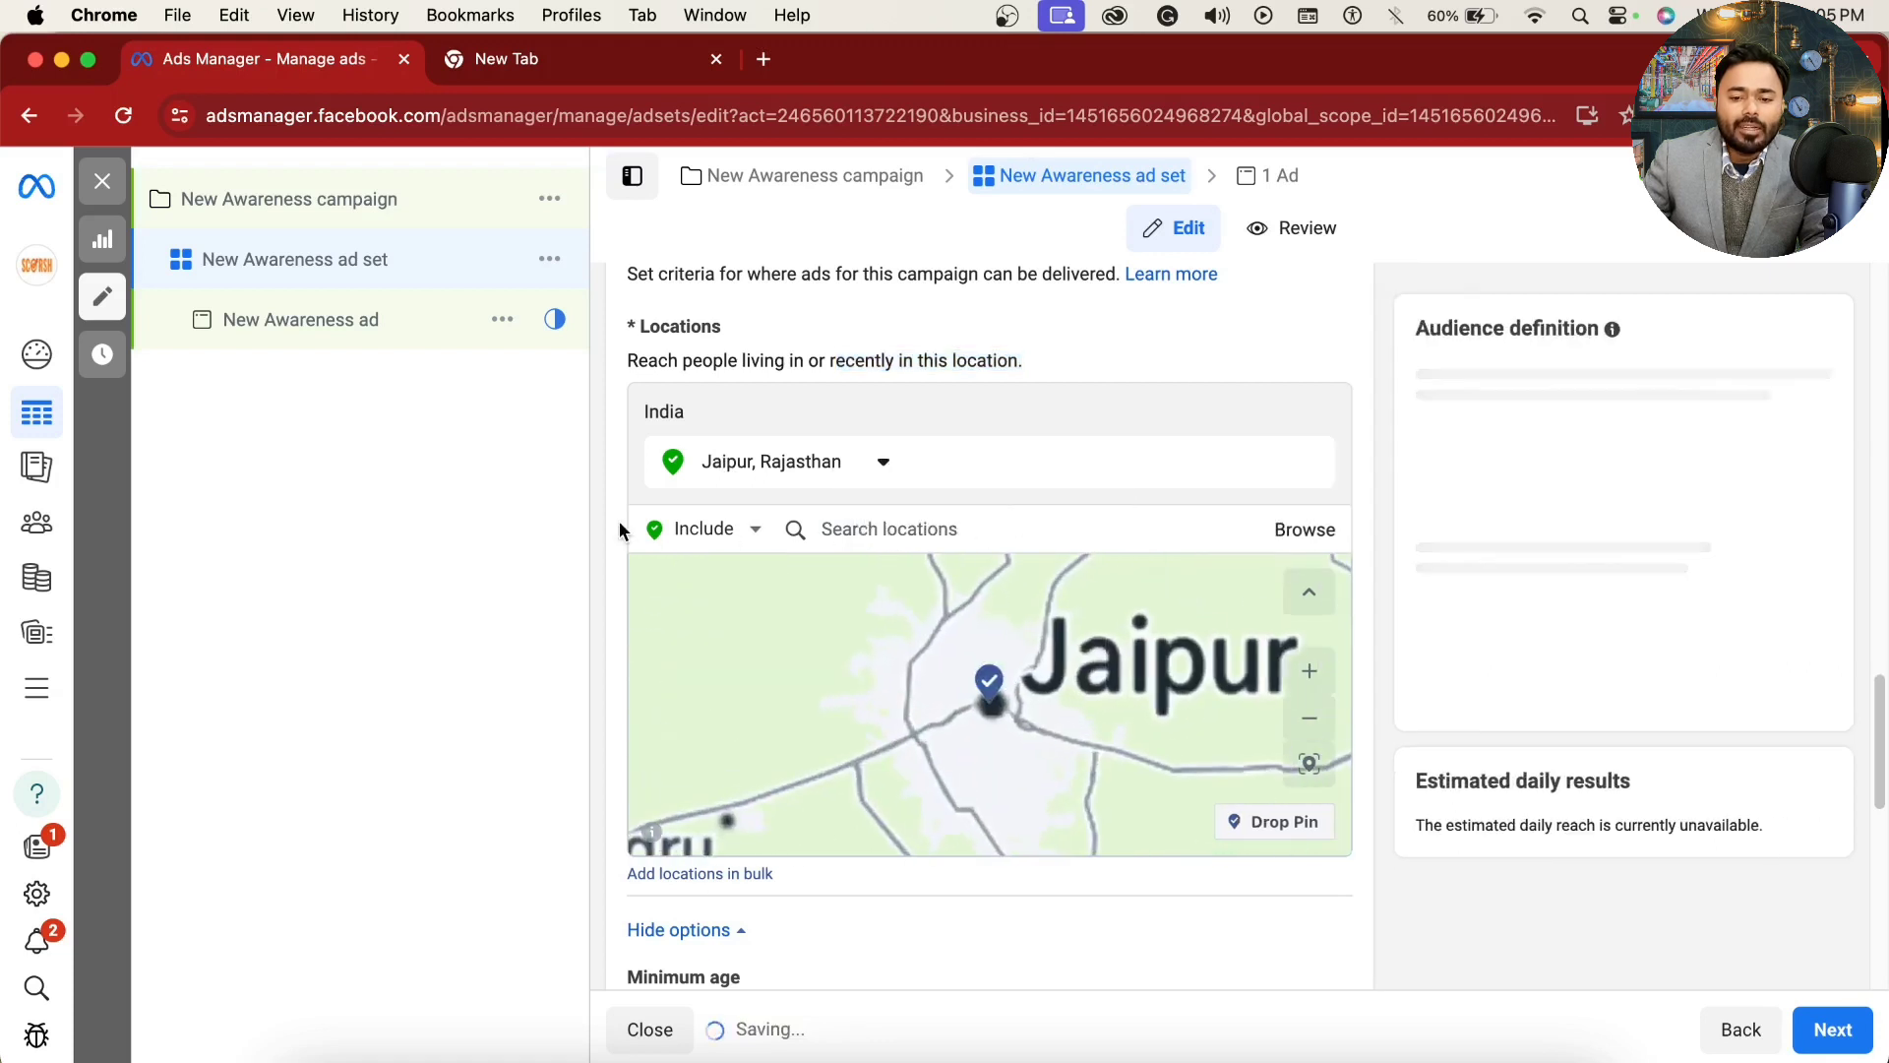
Step: Change the Jaipur, Rajasthan location from the current city only to cities within a 40 km radius
{"action": "left_click", "coordinate": [880, 464]}
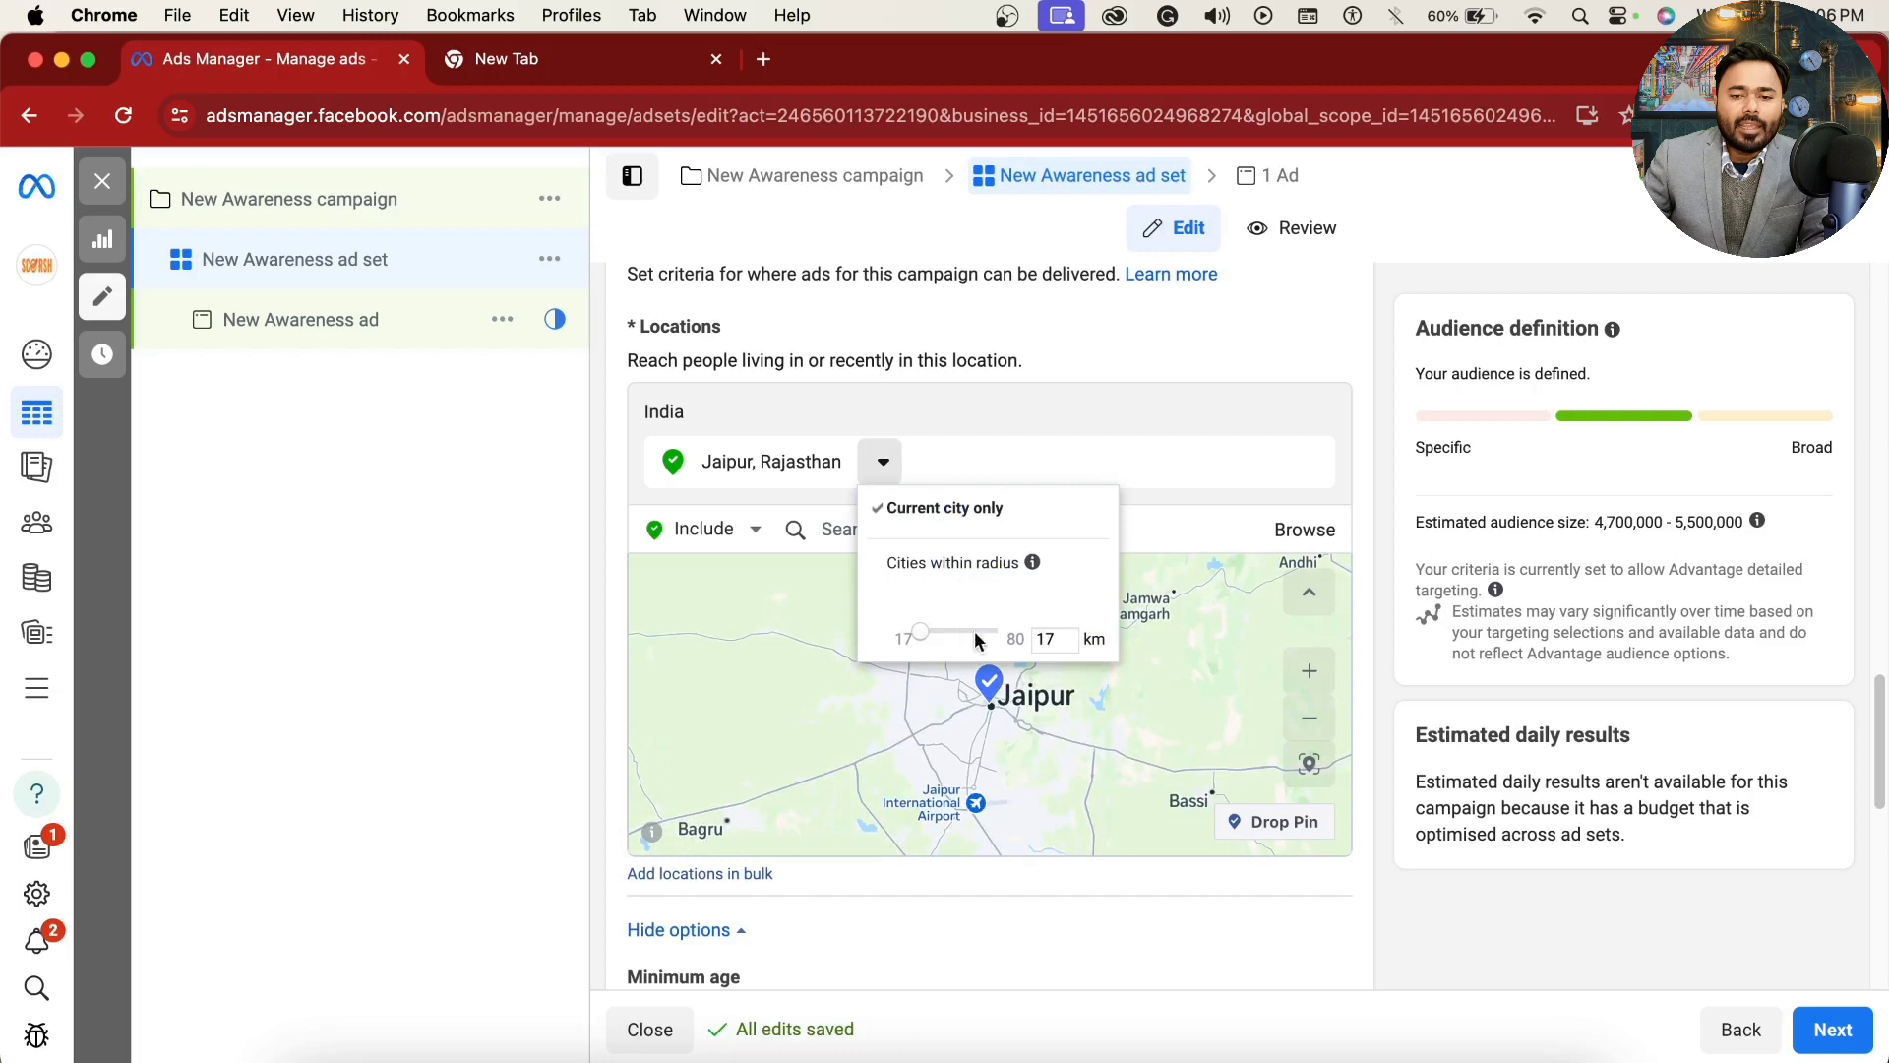
{"action": "left_click", "coordinate": [906, 519]}
{"action": "left_click", "coordinate": [864, 468]}
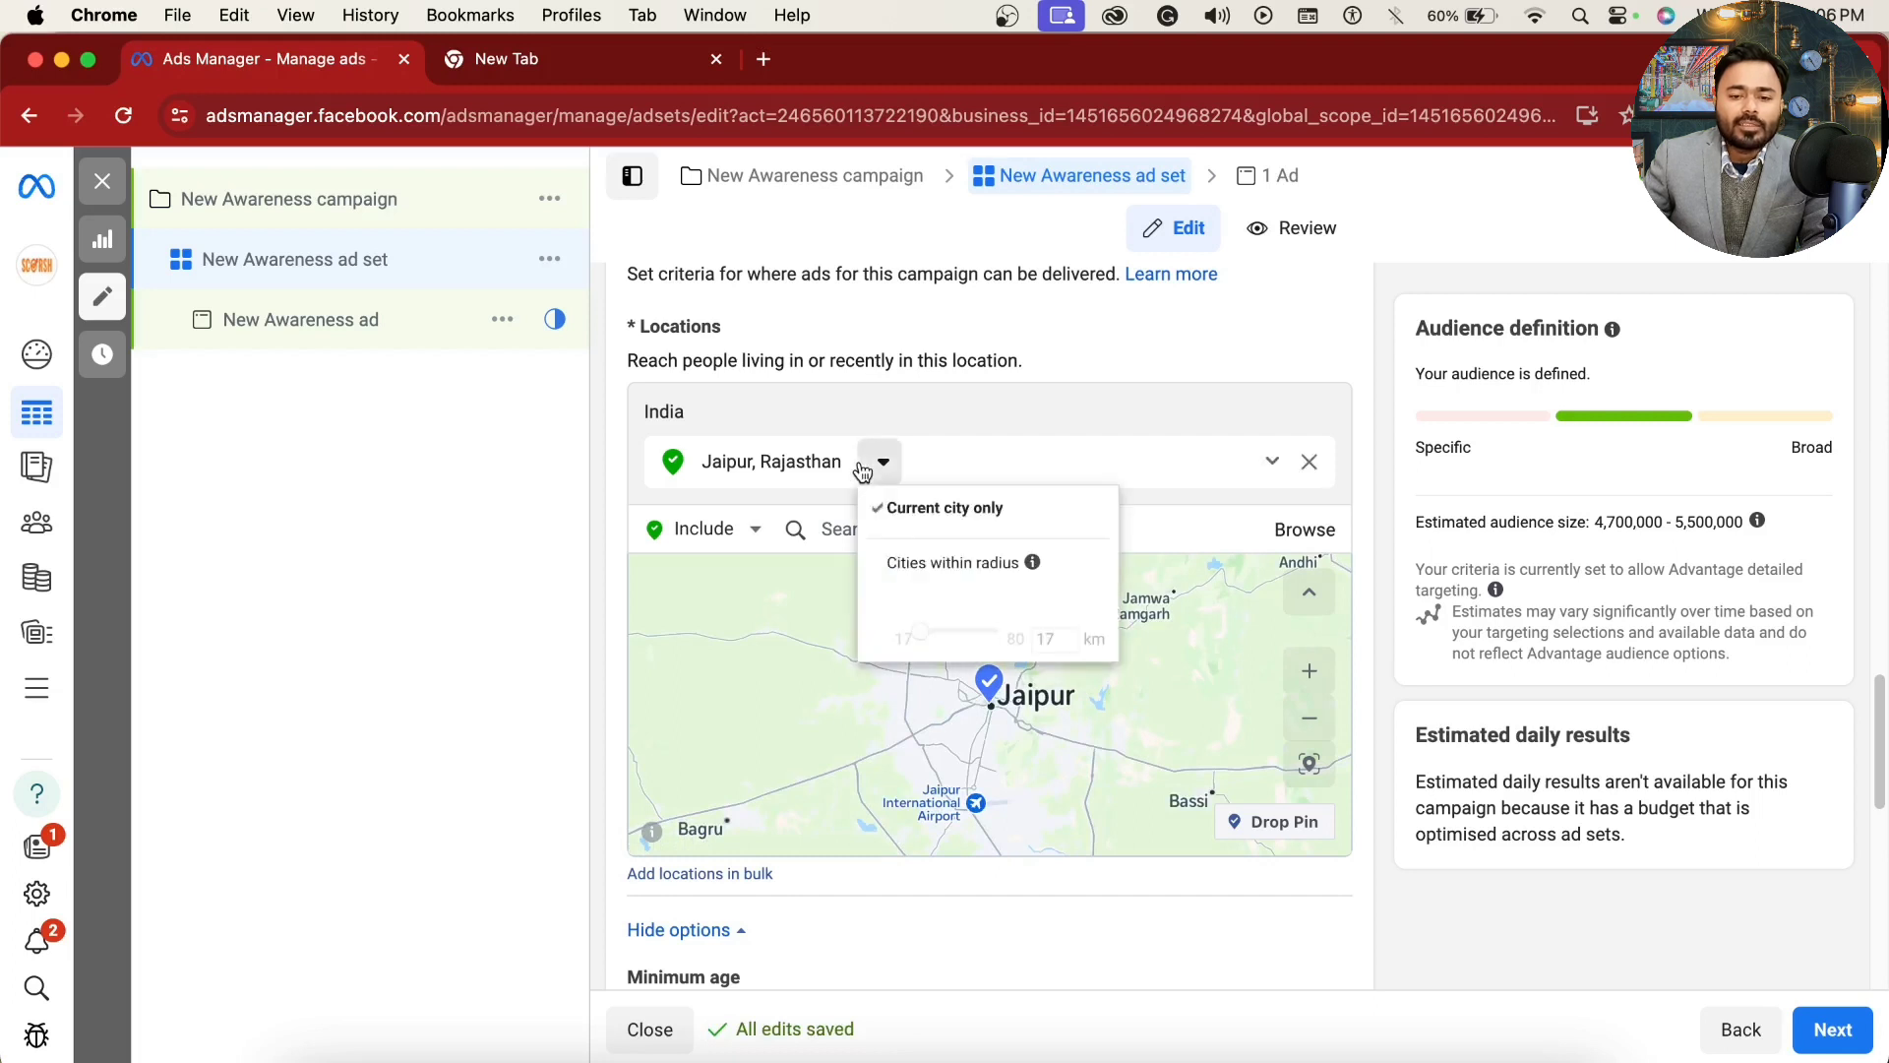
{"action": "left_click", "coordinate": [945, 562]}
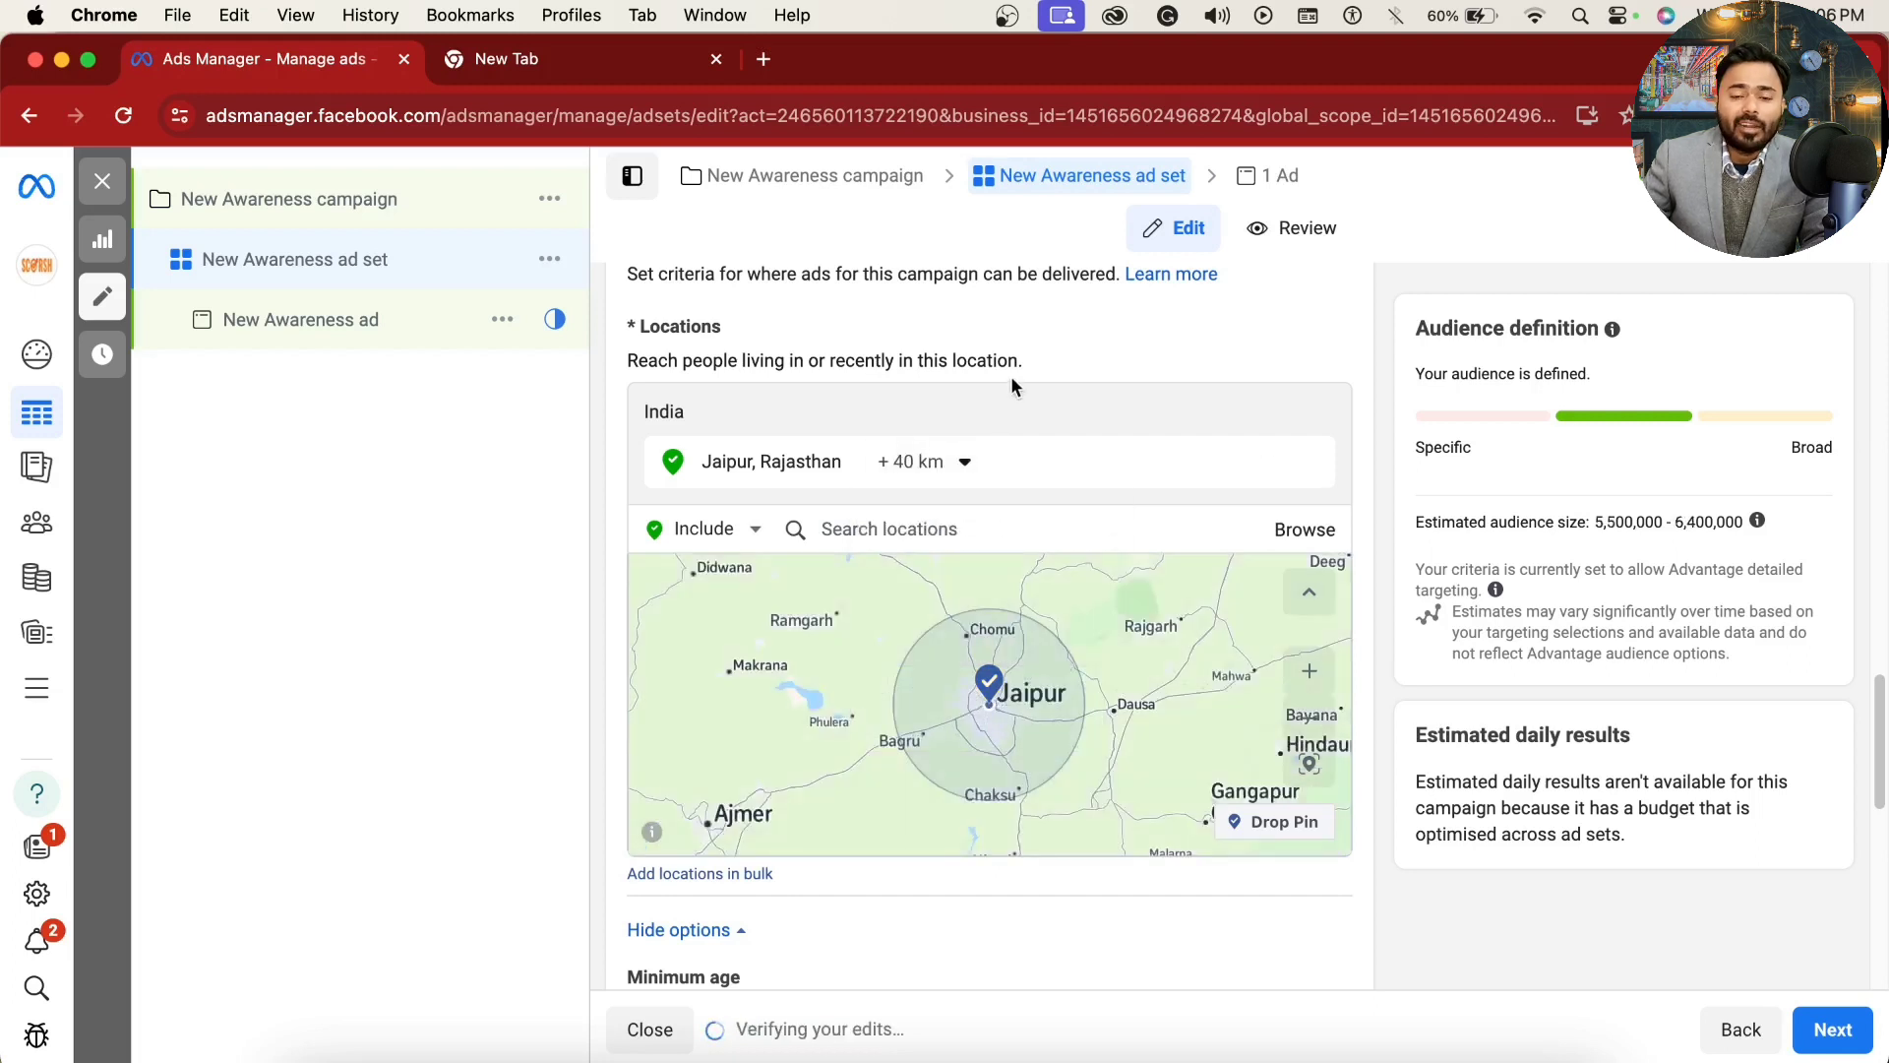
{"action": "left_click", "coordinate": [915, 467]}
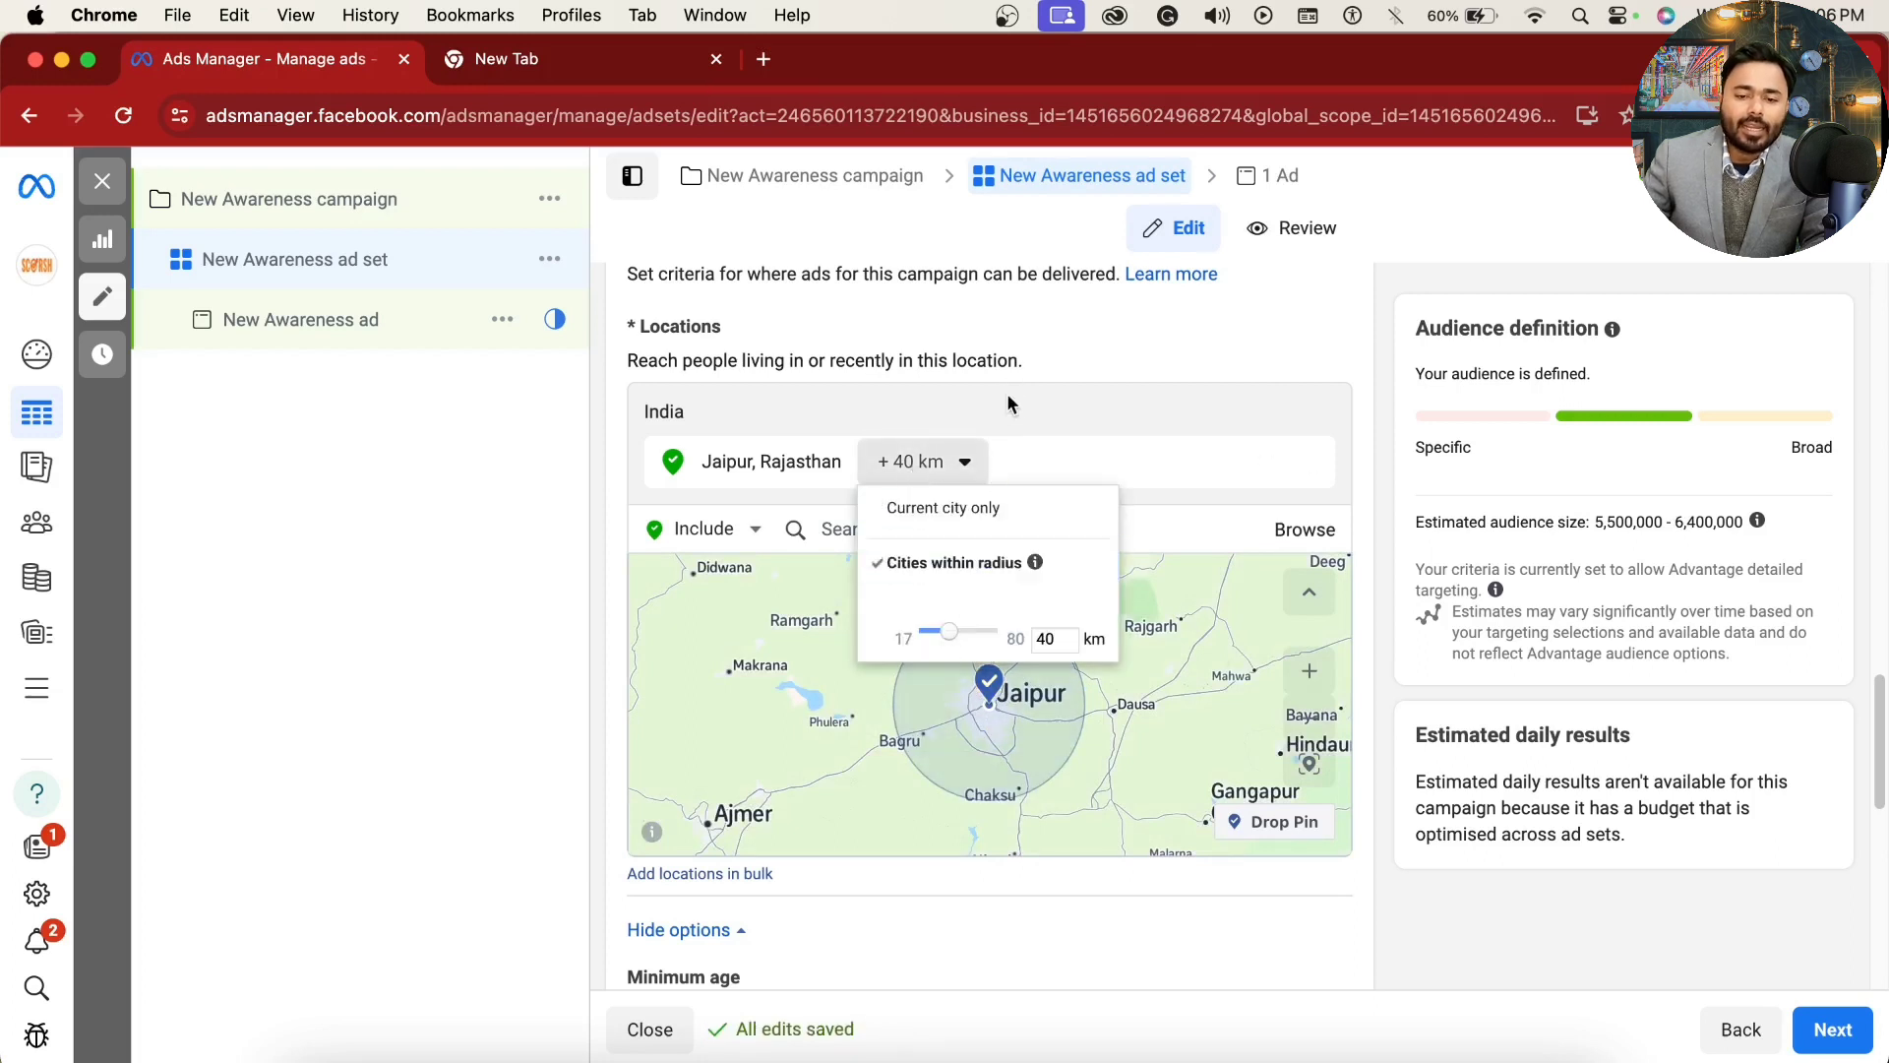
{"action": "left_click", "coordinate": [1013, 356]}
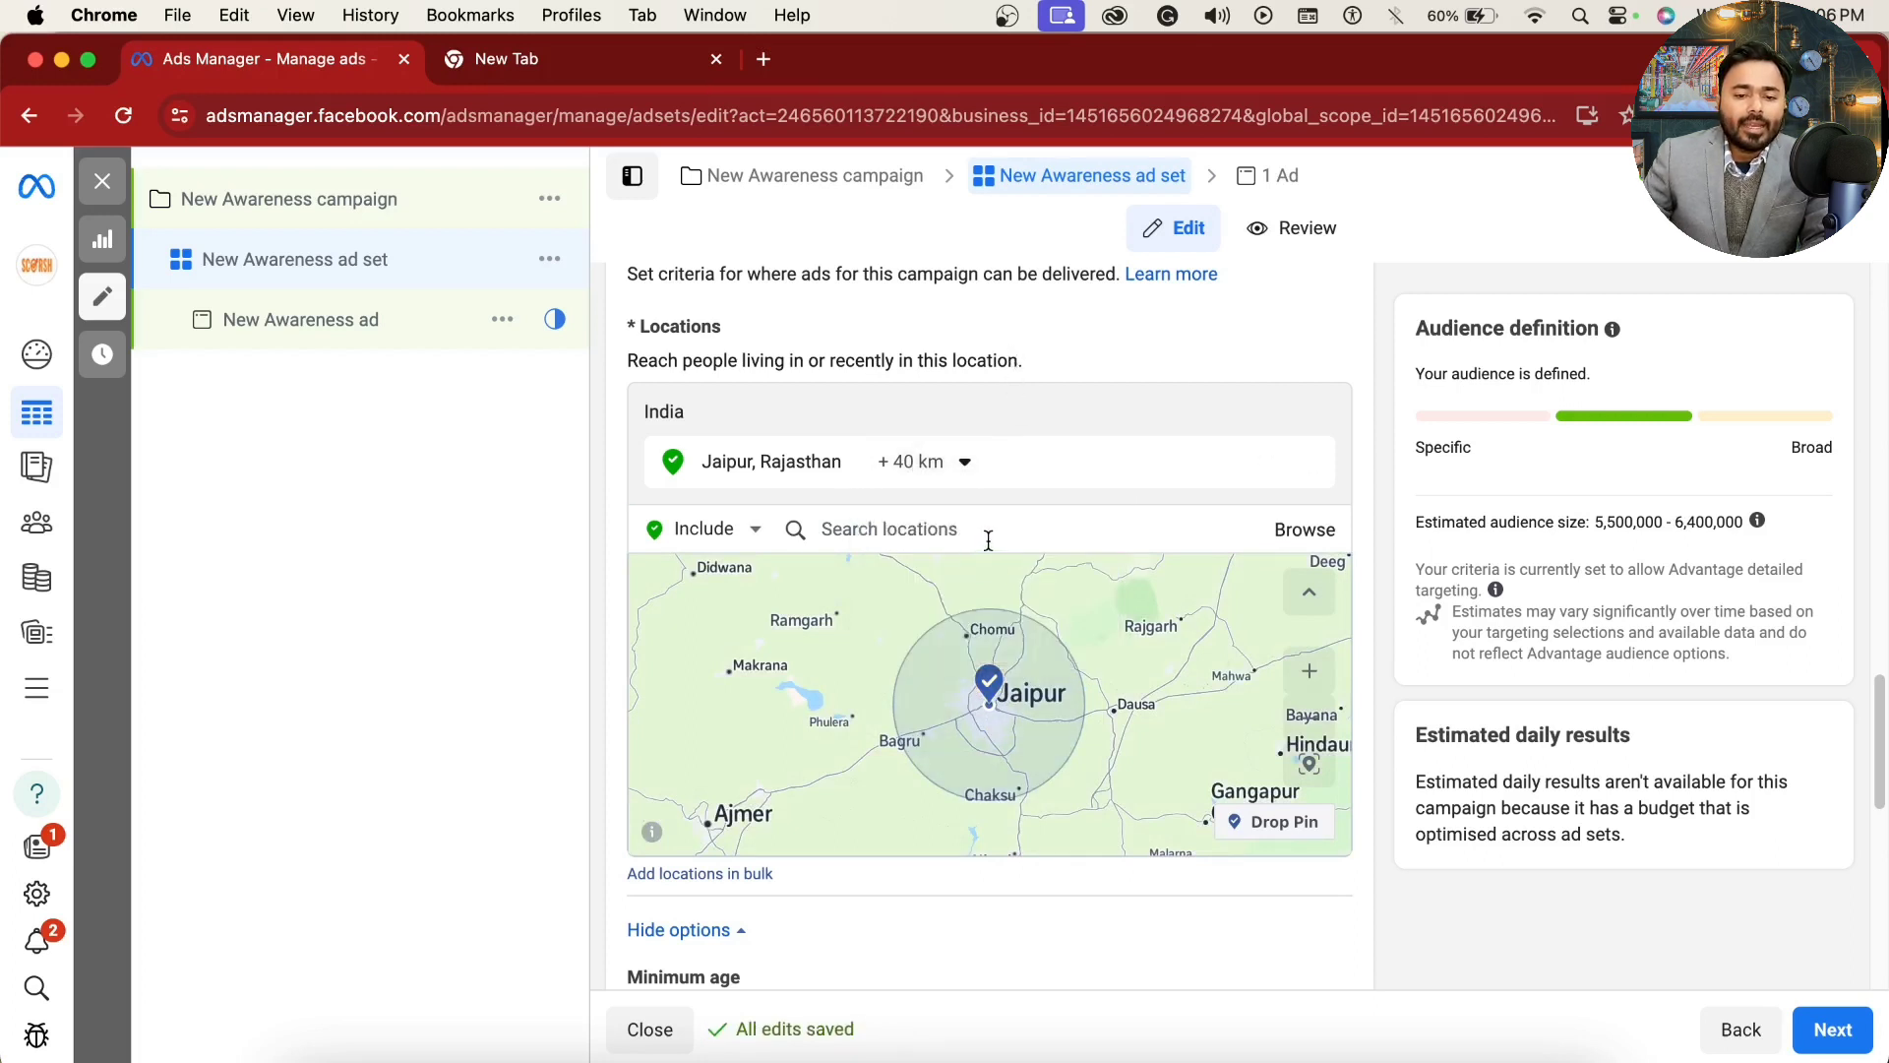
Step: Search for "JAIPUR airport" as a location exclusion and exclude Jaipur Airport Area from the audience
{"action": "left_click", "coordinate": [745, 529]}
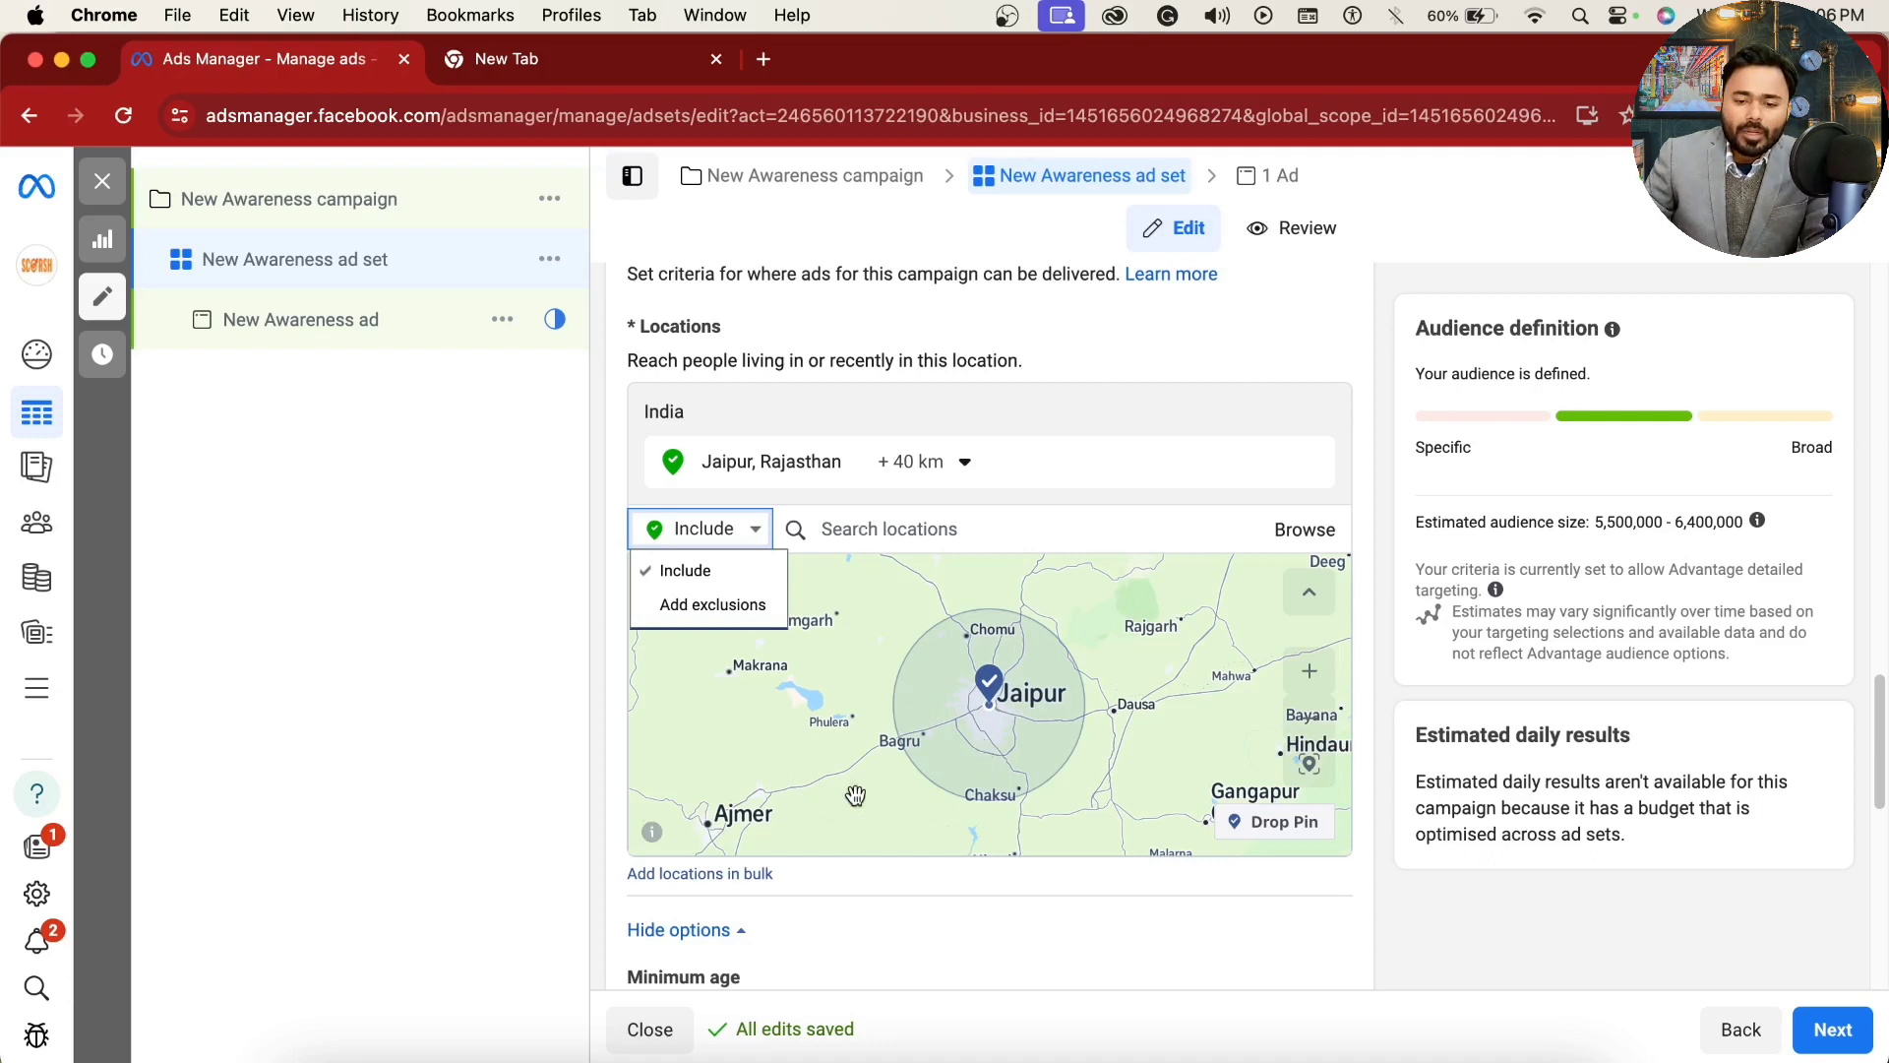
{"action": "scroll", "coordinate": [978, 728], "scroll_direction": "up", "scroll_amount": 5}
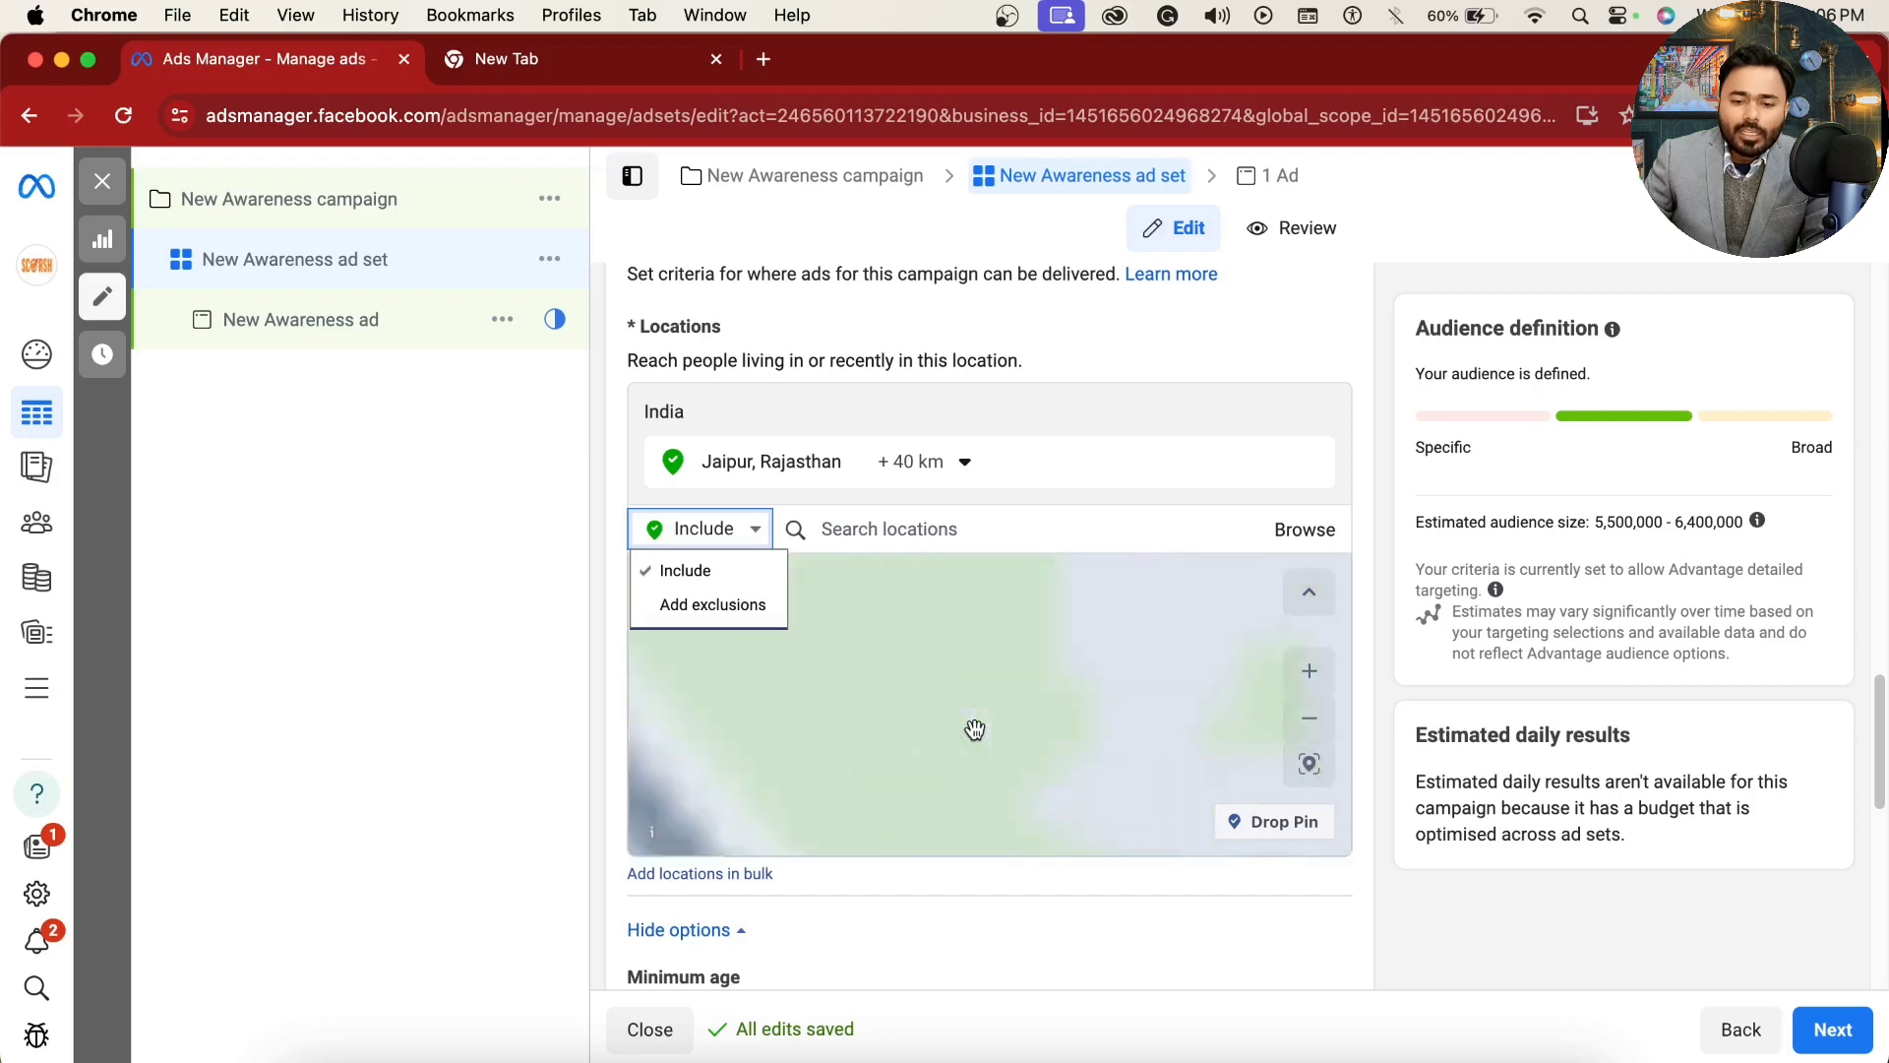
{"action": "scroll", "coordinate": [972, 726], "scroll_direction": "down", "scroll_amount": 8}
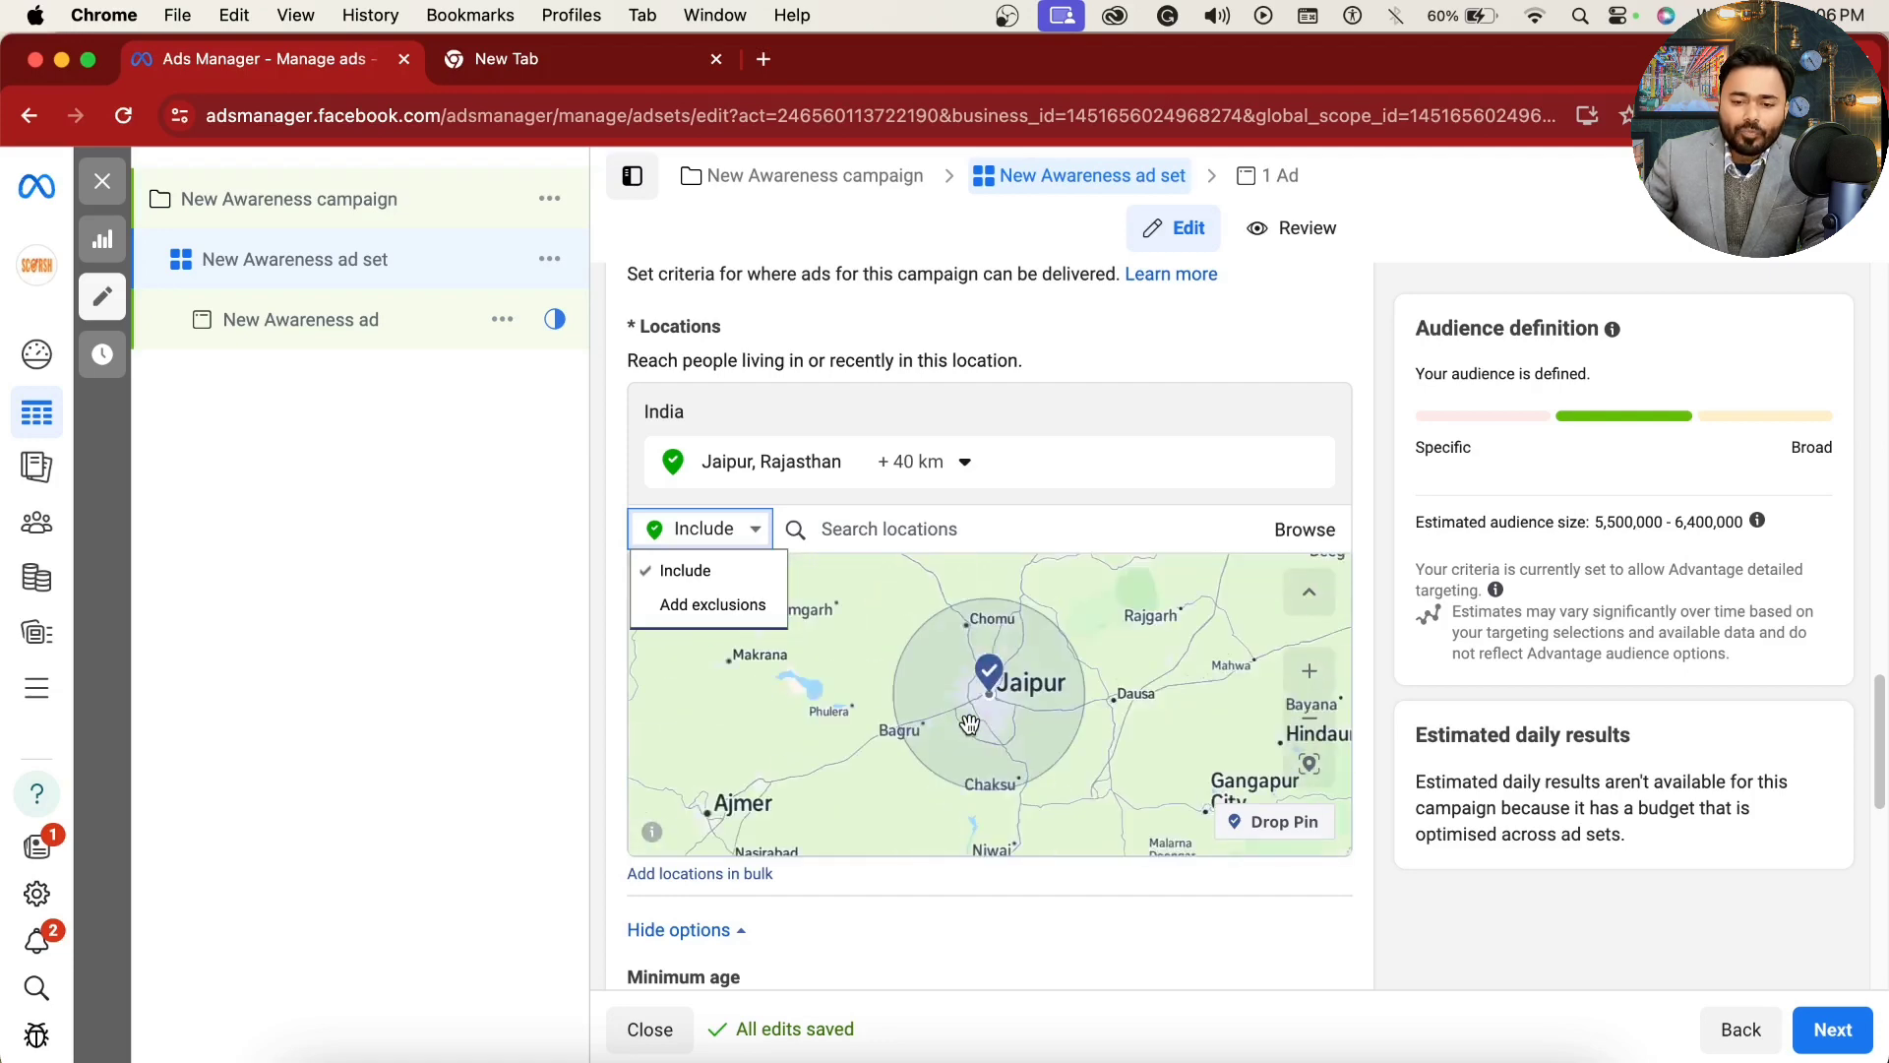
{"action": "scroll", "coordinate": [969, 725], "scroll_direction": "up", "scroll_amount": 5}
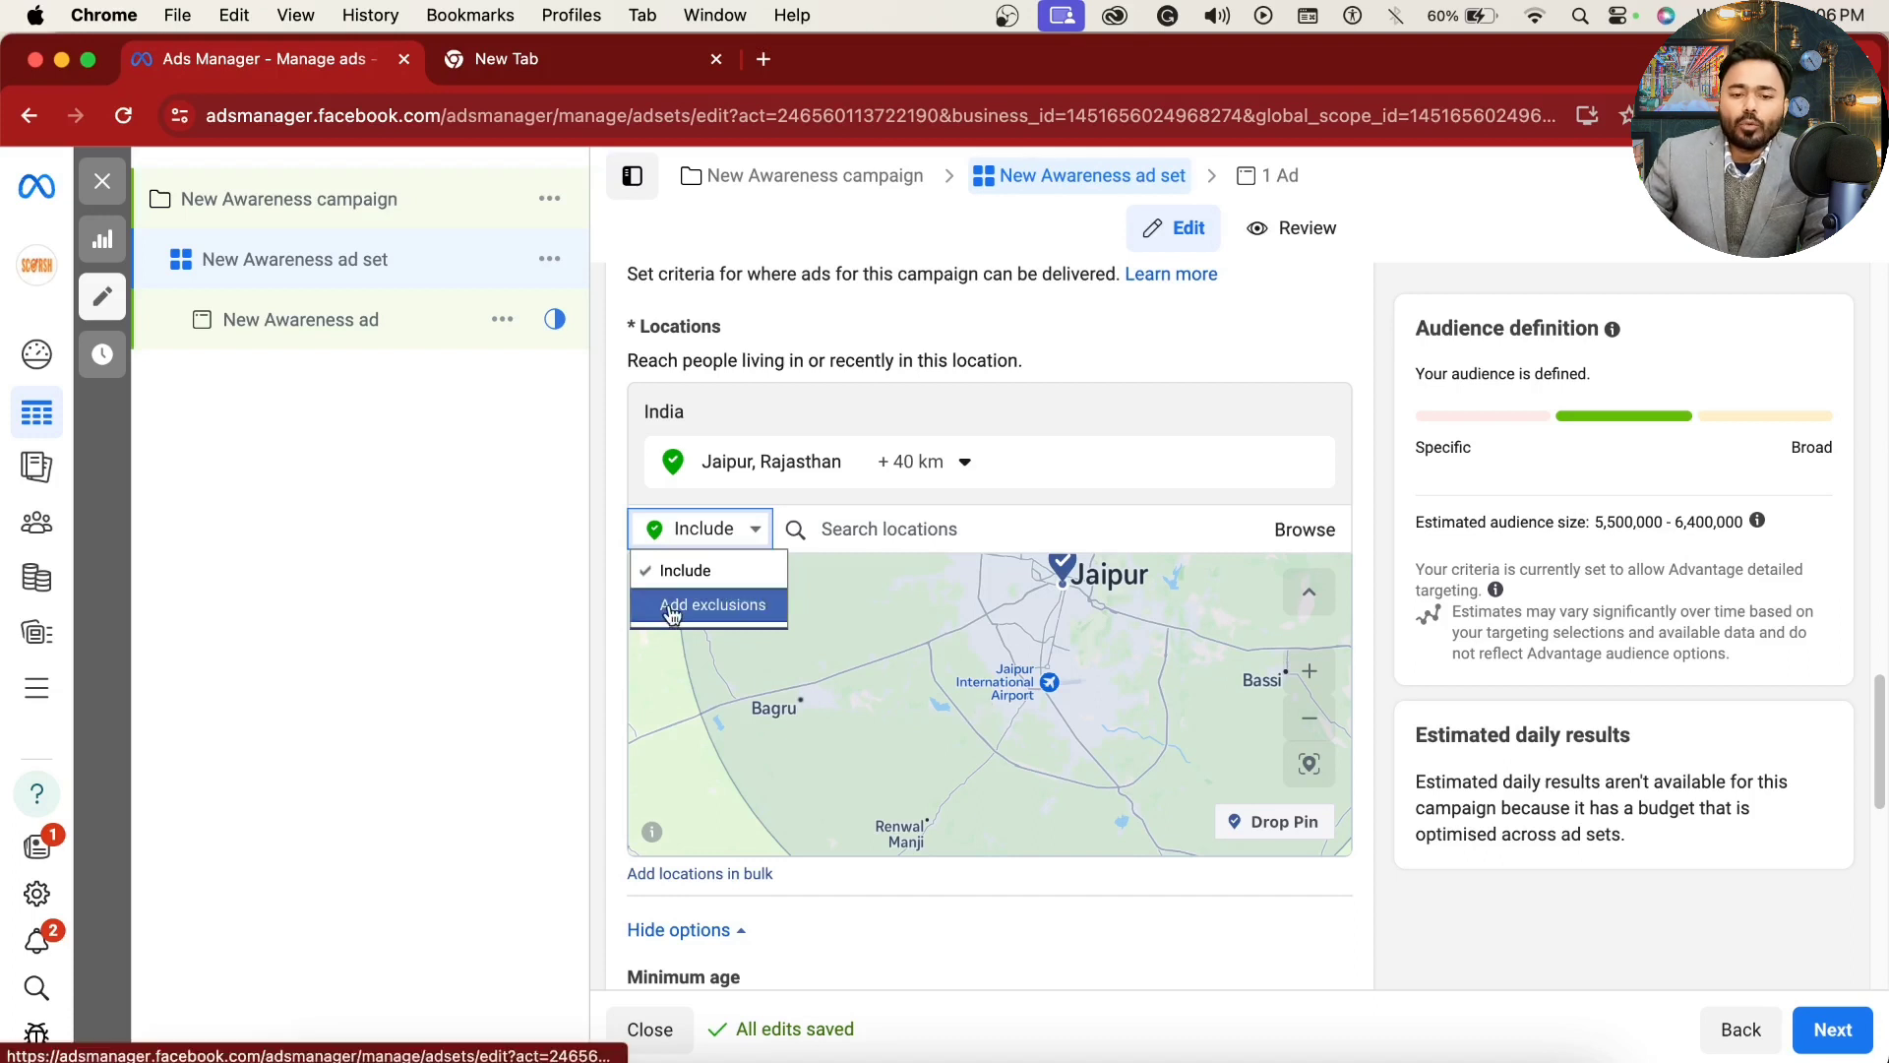
{"action": "left_click", "coordinate": [761, 606]}
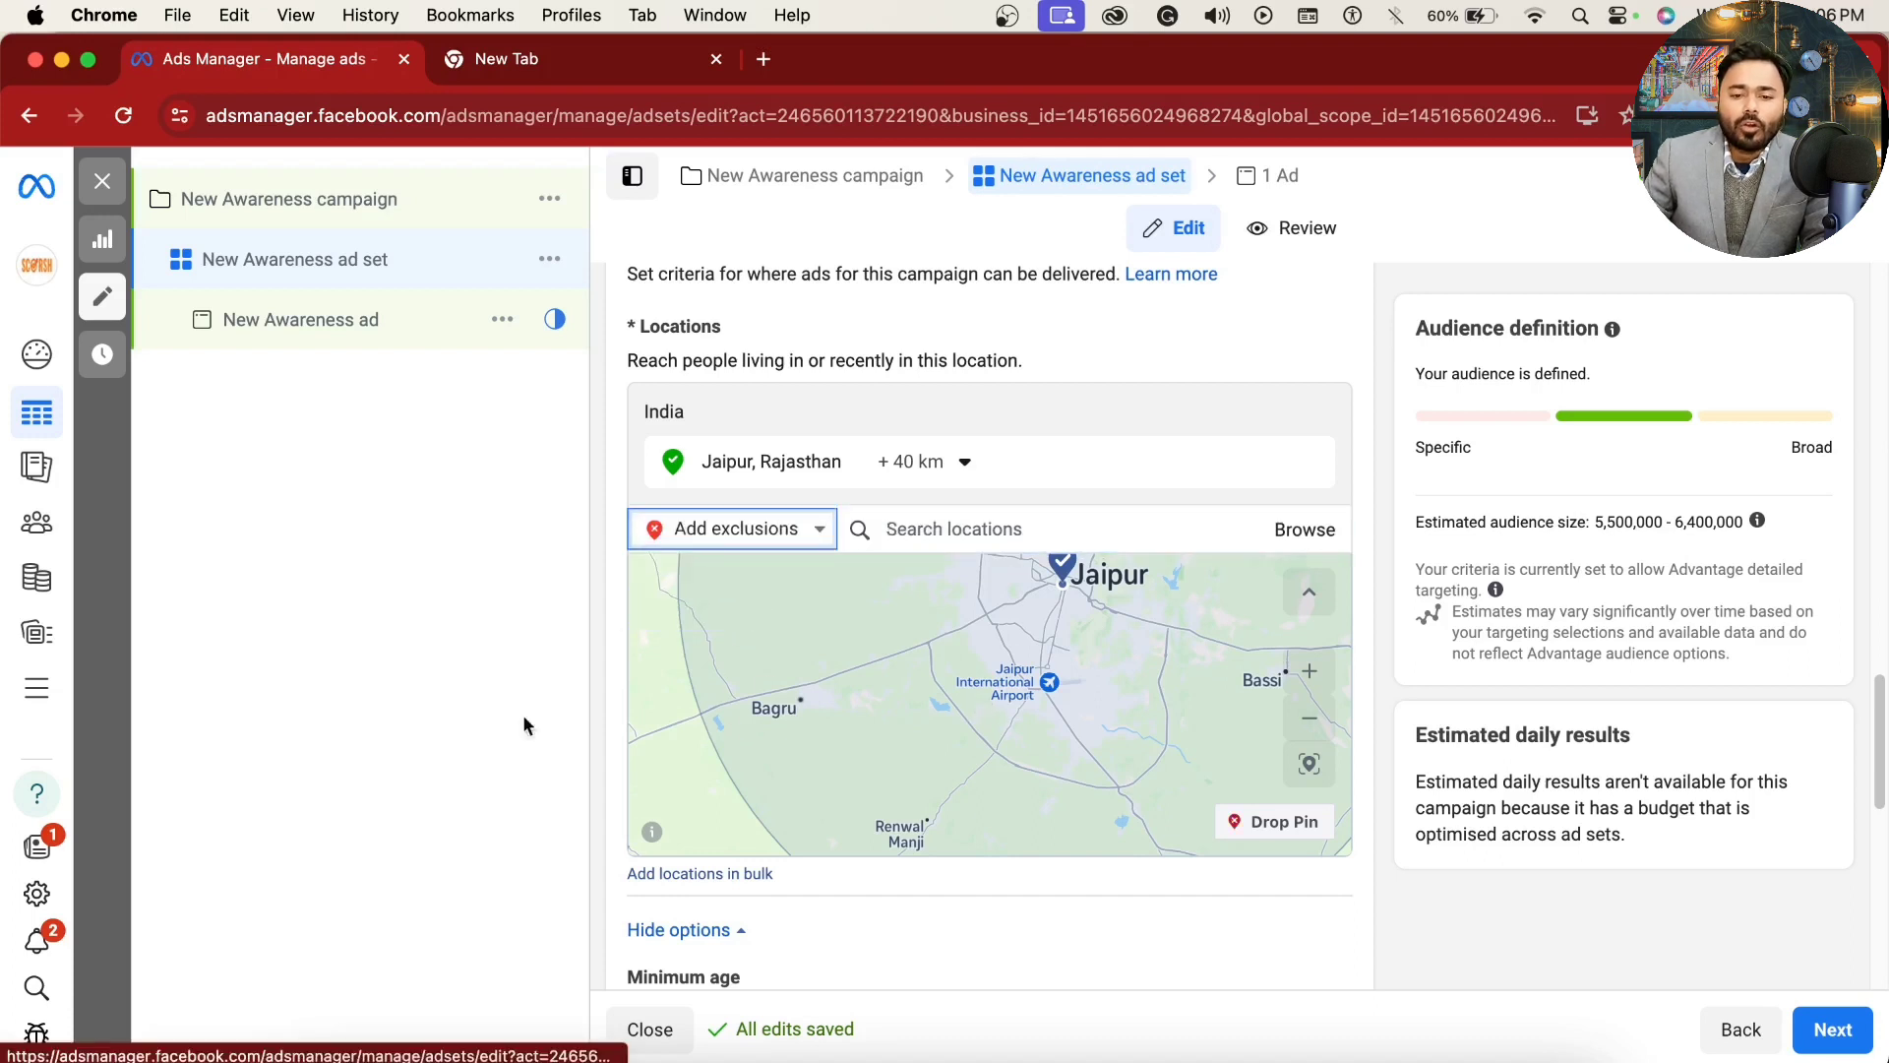
{"action": "left_click", "coordinate": [972, 529]}
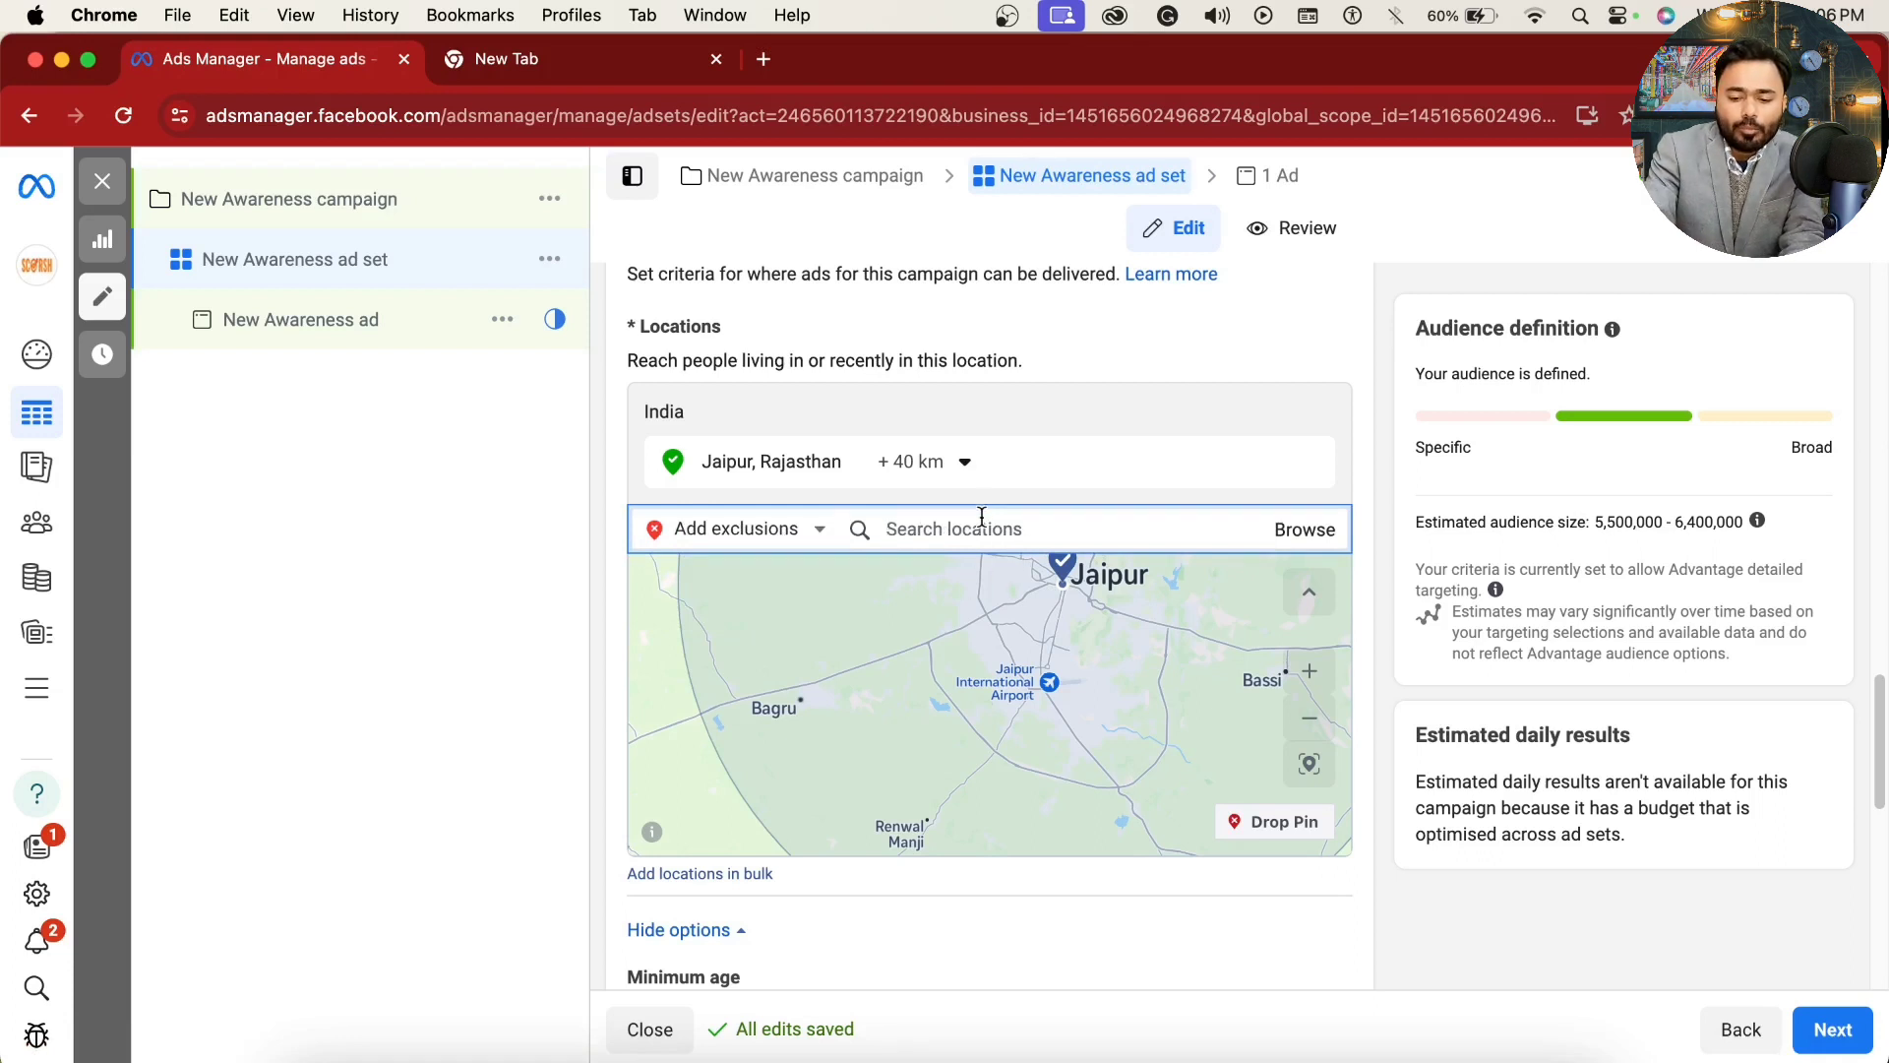
{"action": "type", "text": "Ji"}
{"action": "key", "text": "BackSpace"}
{"action": "type", "text": "AIPUR"}
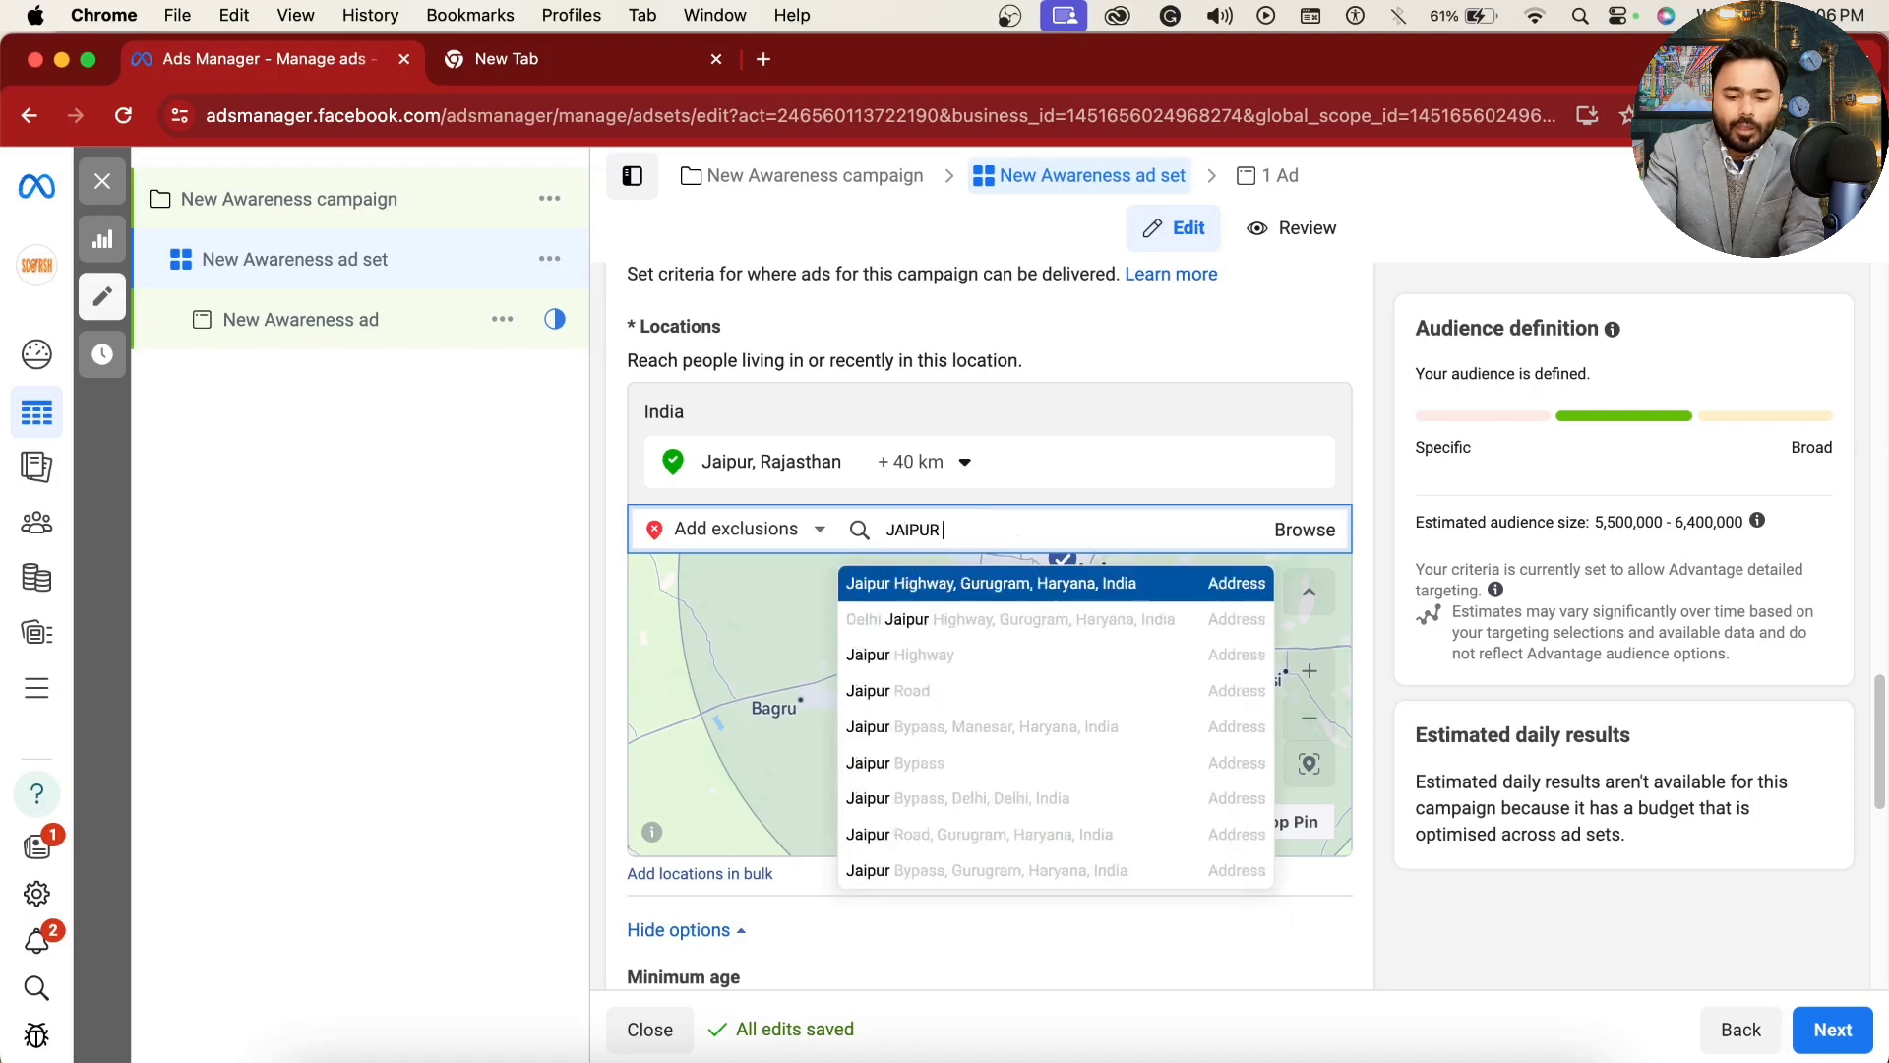
{"action": "type", "text": " airport"}
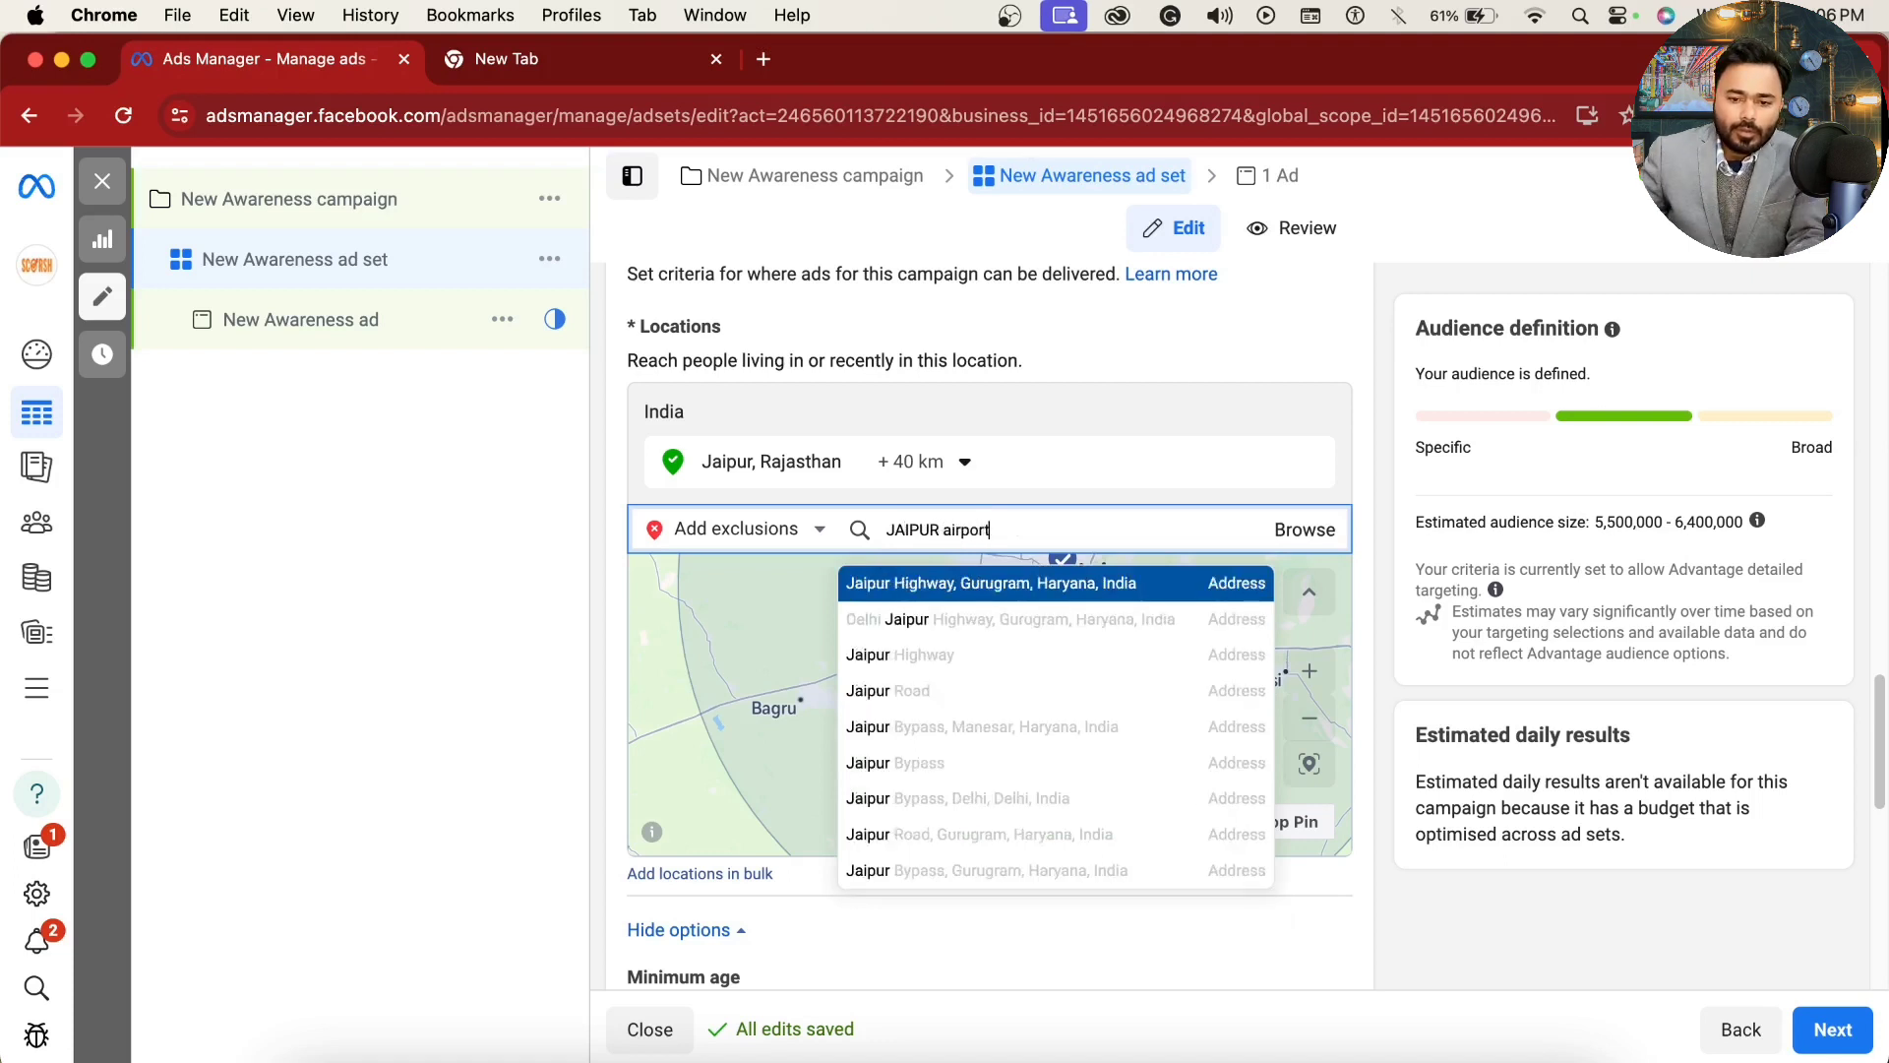
{"action": "left_click", "coordinate": [1006, 570]}
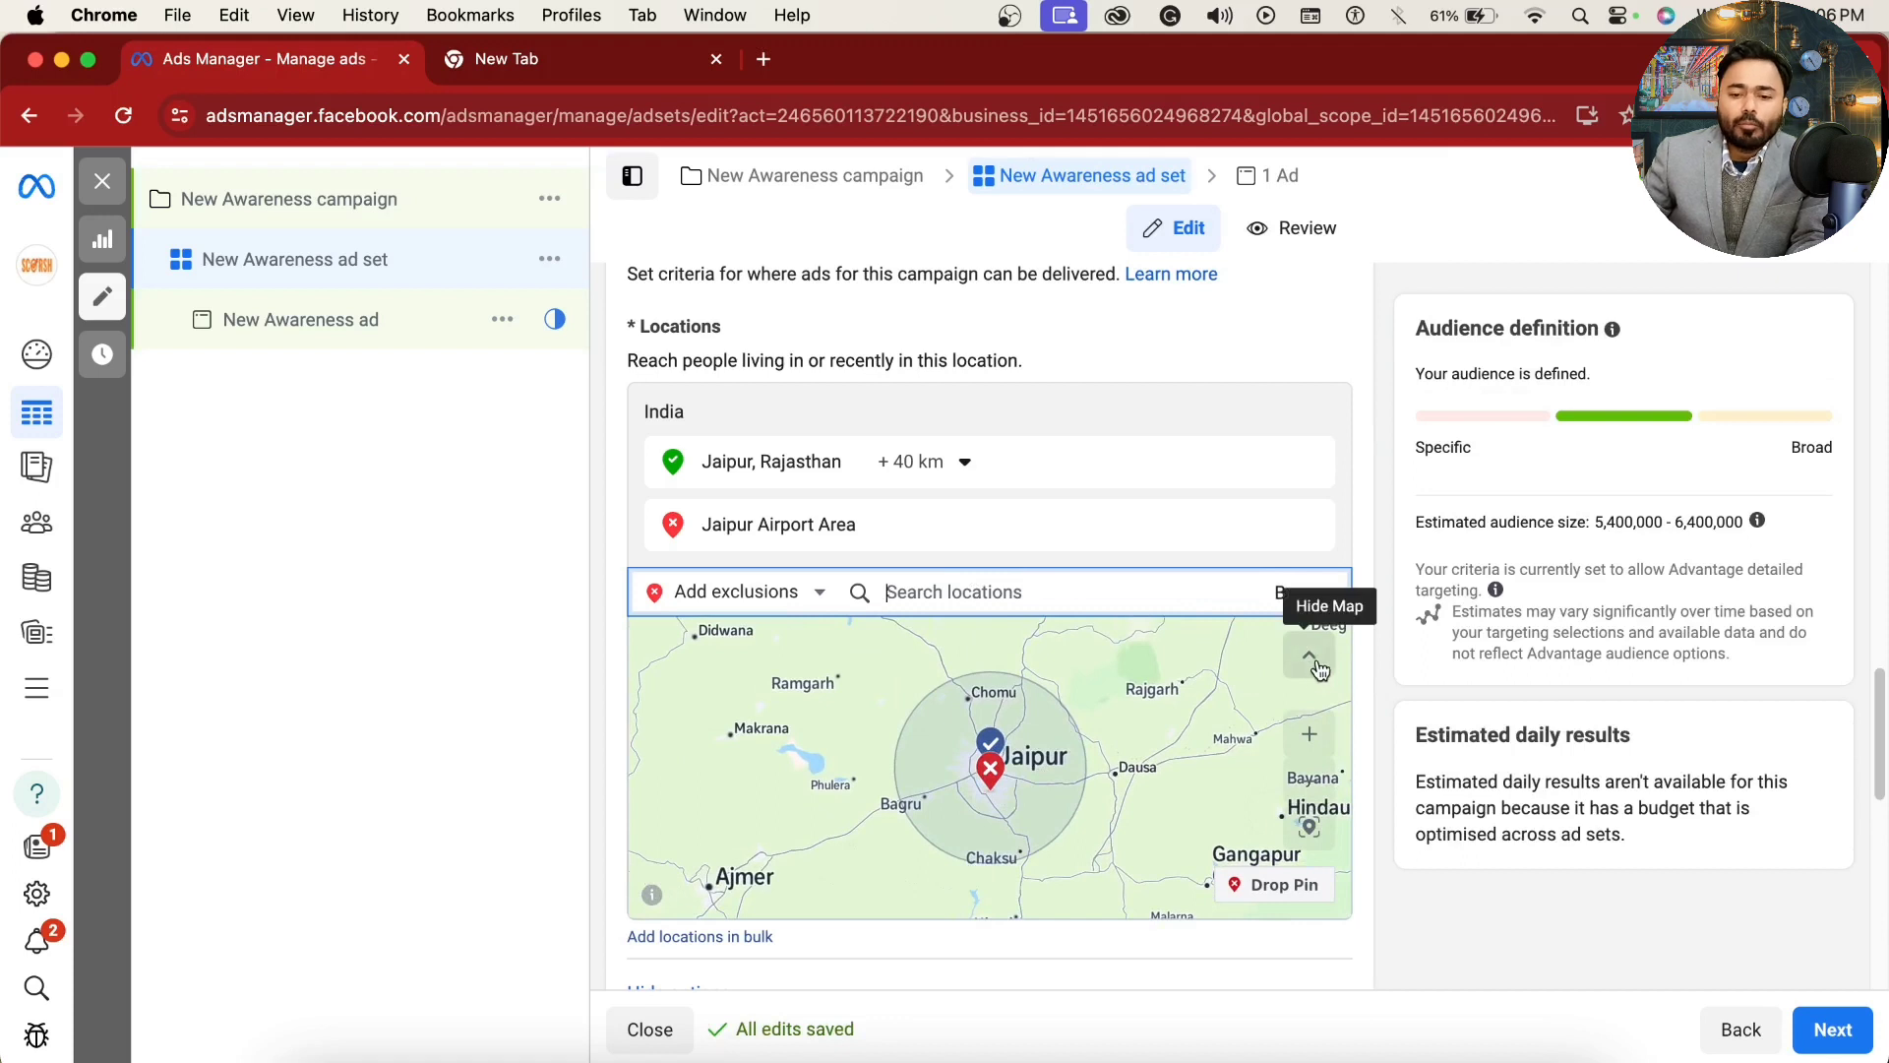
{"action": "left_click", "coordinate": [950, 523]}
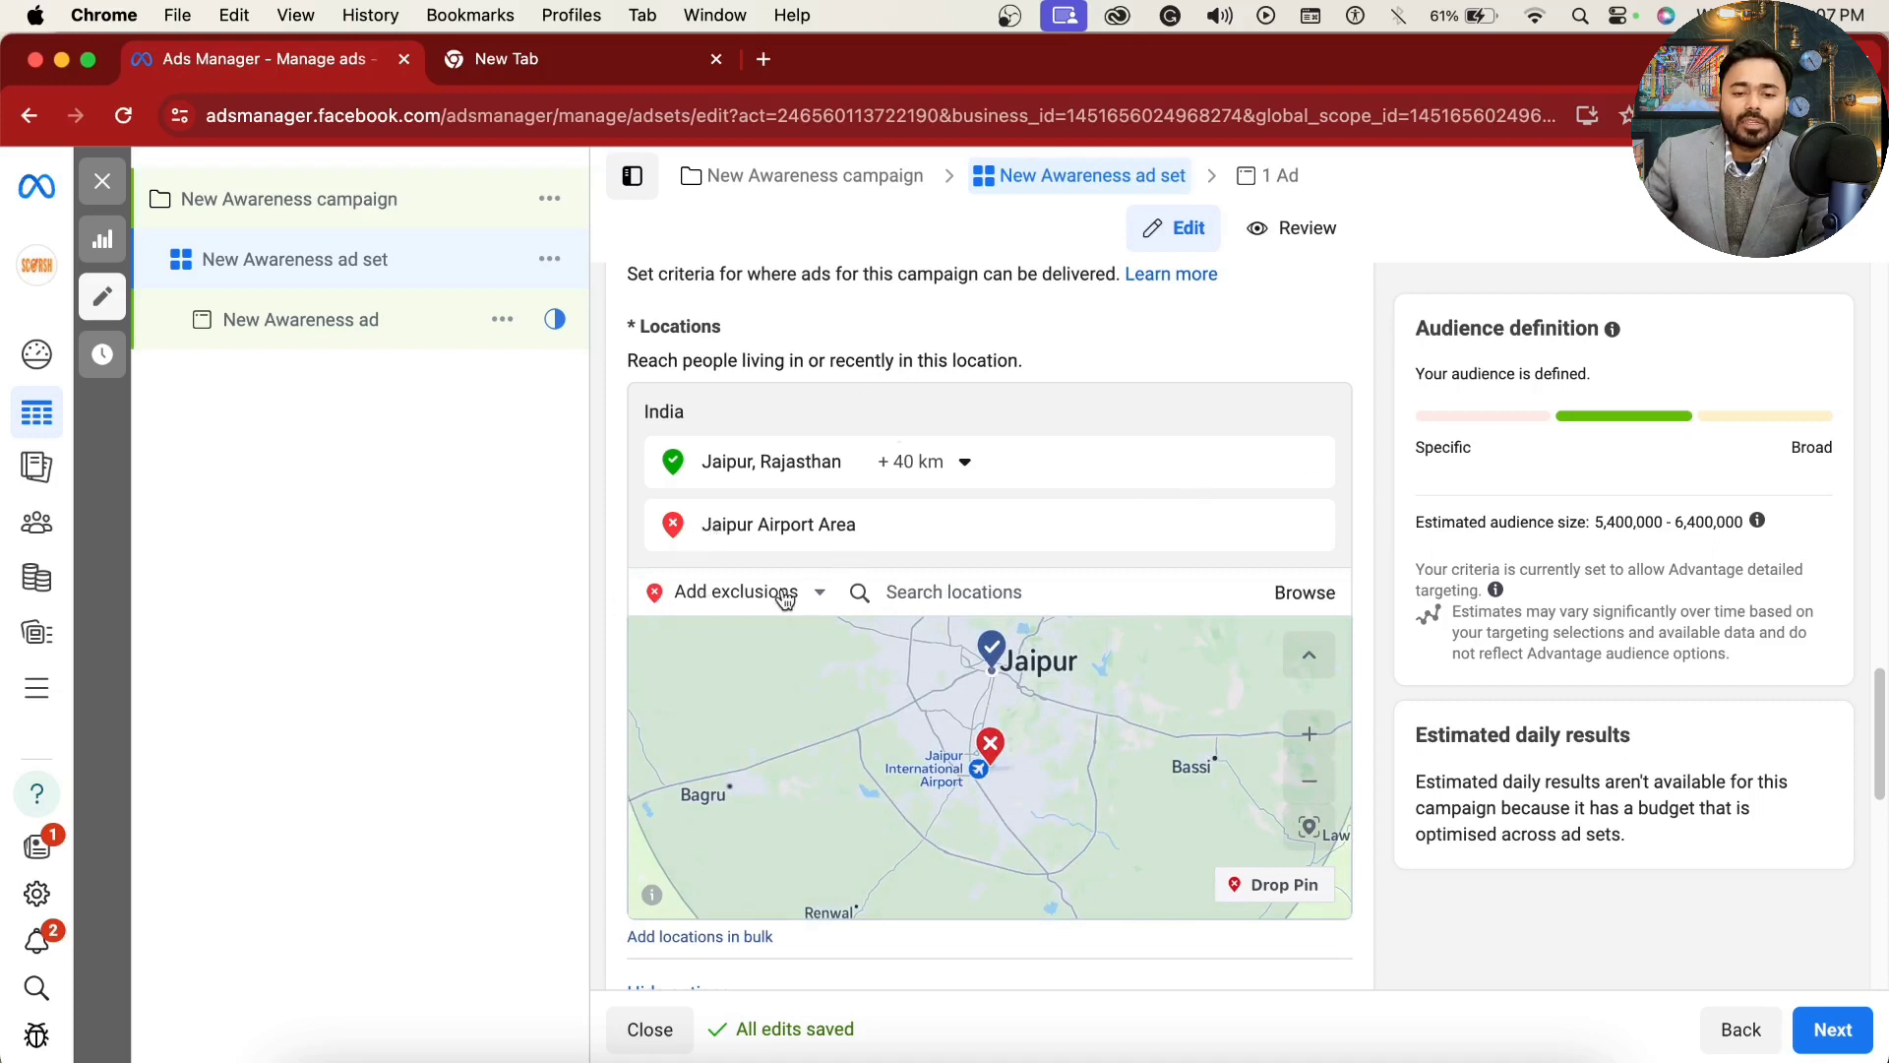
Step: View the location categories available for browsing: countries, regions and saved locations
{"action": "left_click", "coordinate": [728, 591]}
{"action": "left_click", "coordinate": [370, 617]}
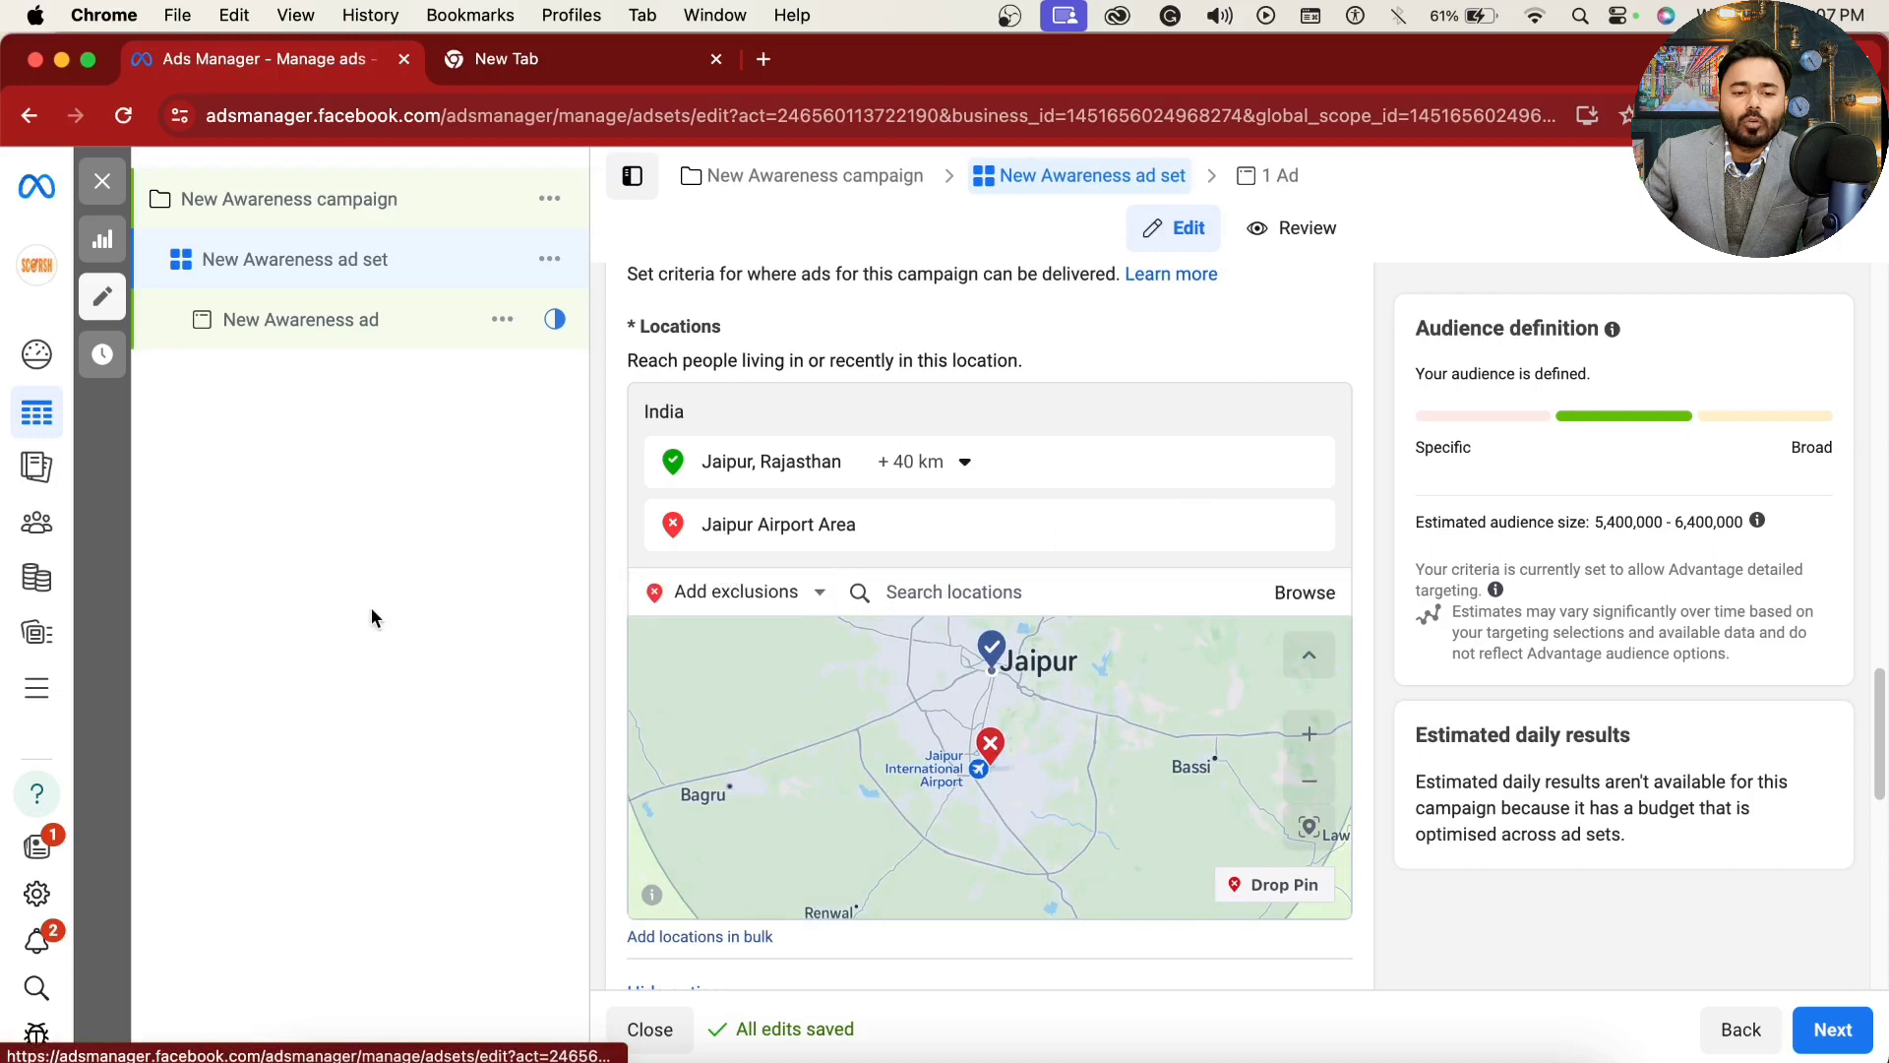
{"action": "left_click", "coordinate": [1317, 599]}
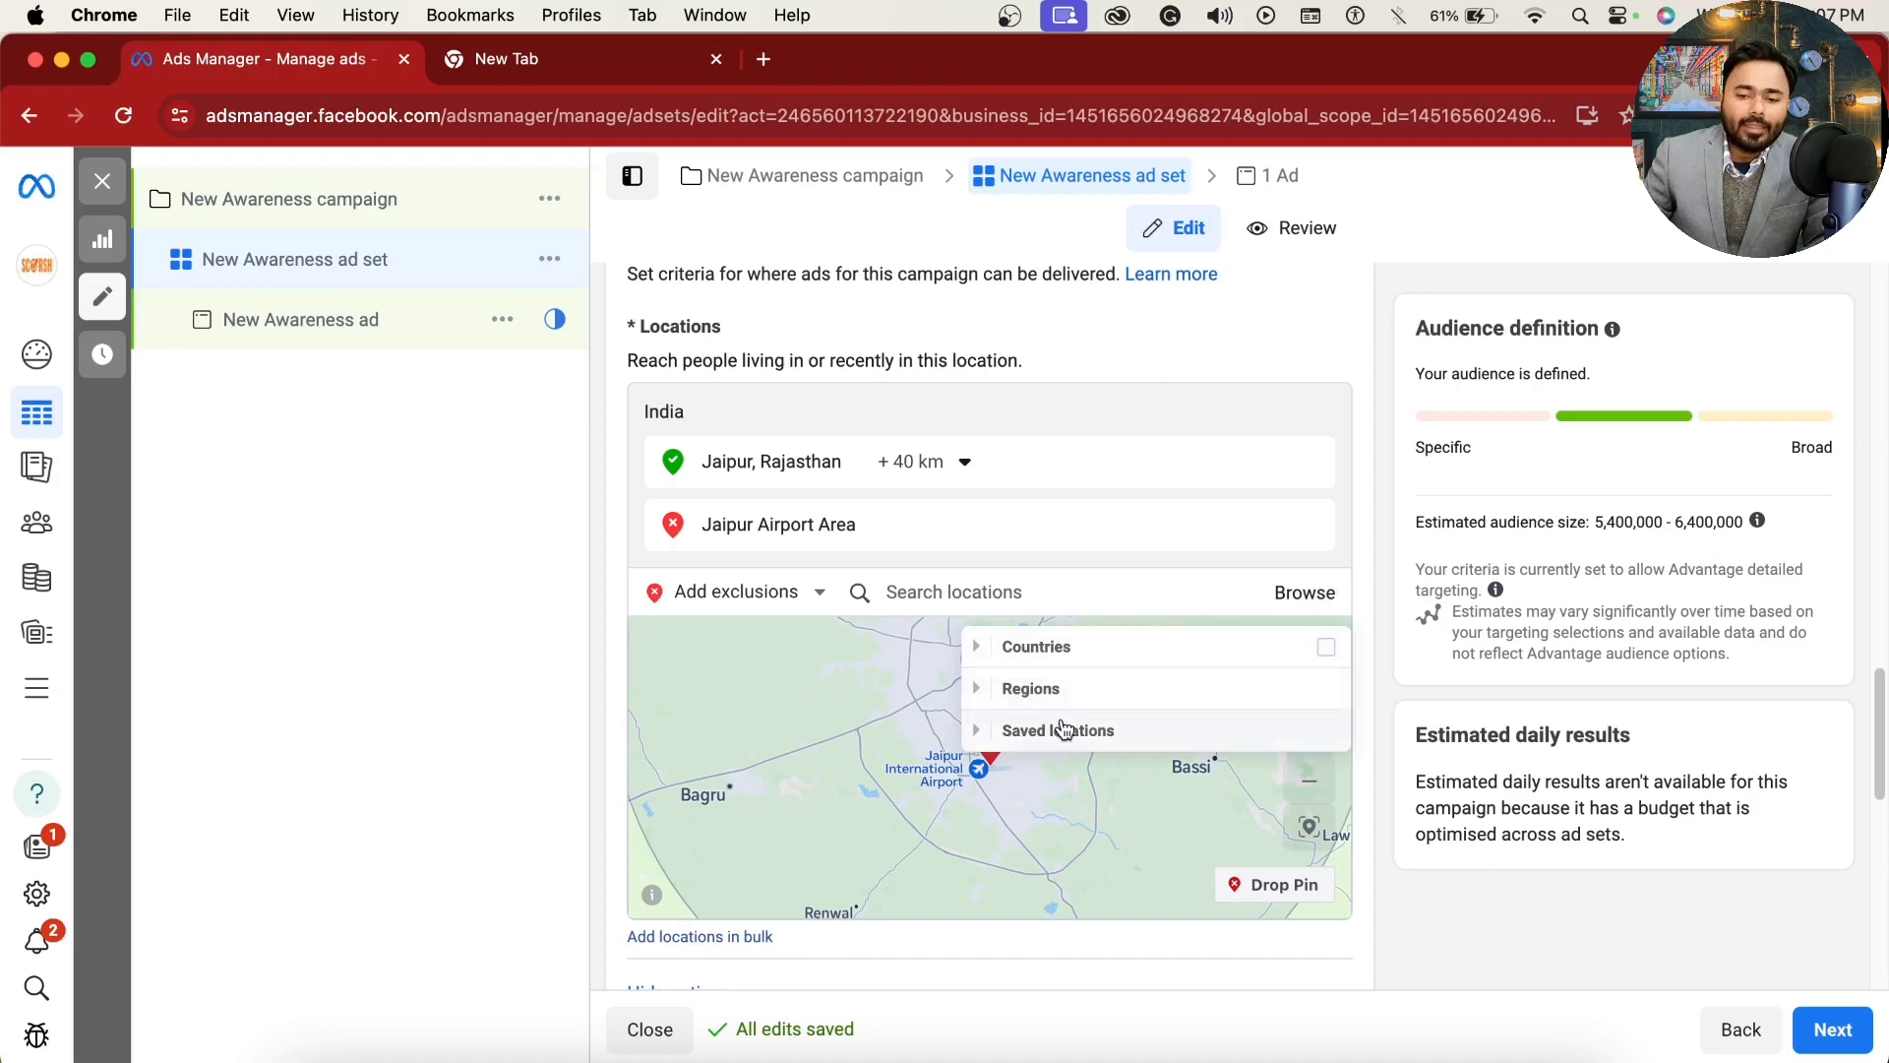
{"action": "left_click", "coordinate": [1018, 328]}
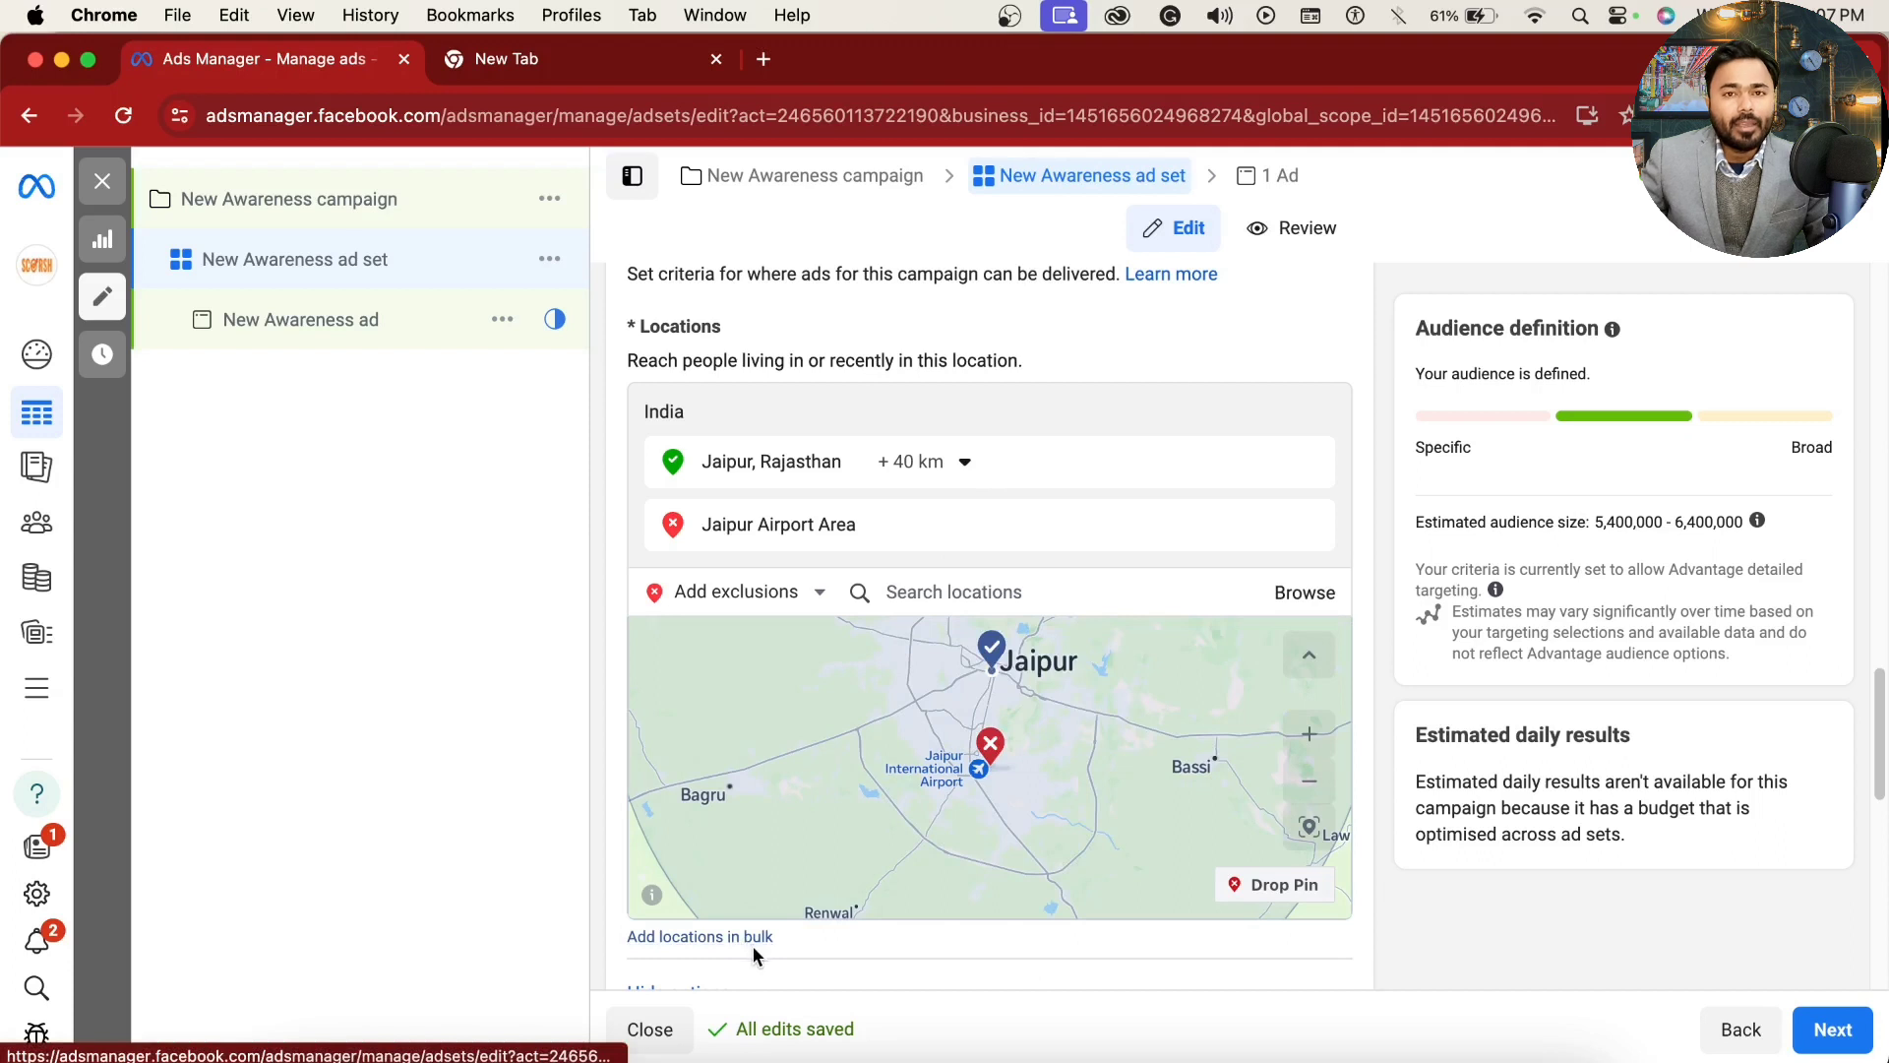
Step: Examine the options for adding locations in bulk, including the location types and the default radius for addresses, and close without adding any
{"action": "scroll", "coordinate": [1279, 846], "scroll_direction": "down", "scroll_amount": 3}
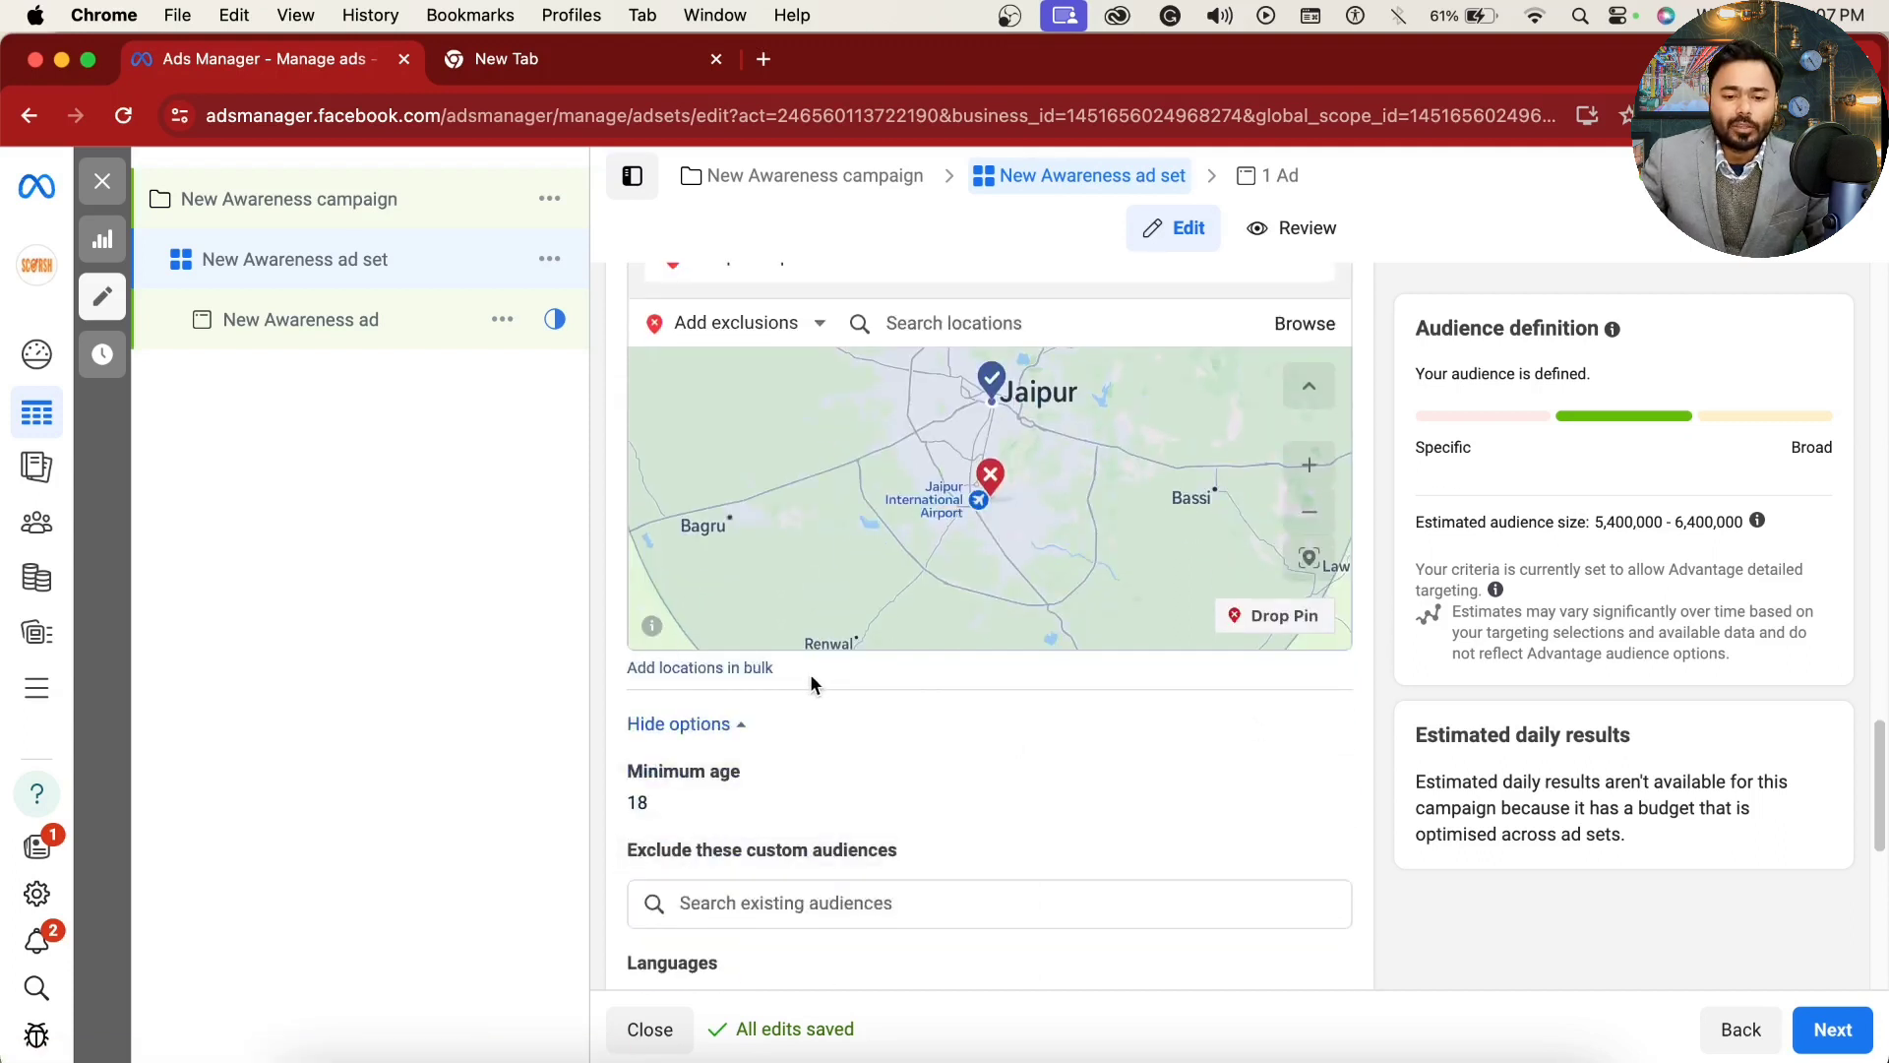
{"action": "left_click_drag", "start_coordinate": [813, 667], "coordinate": [618, 669]}
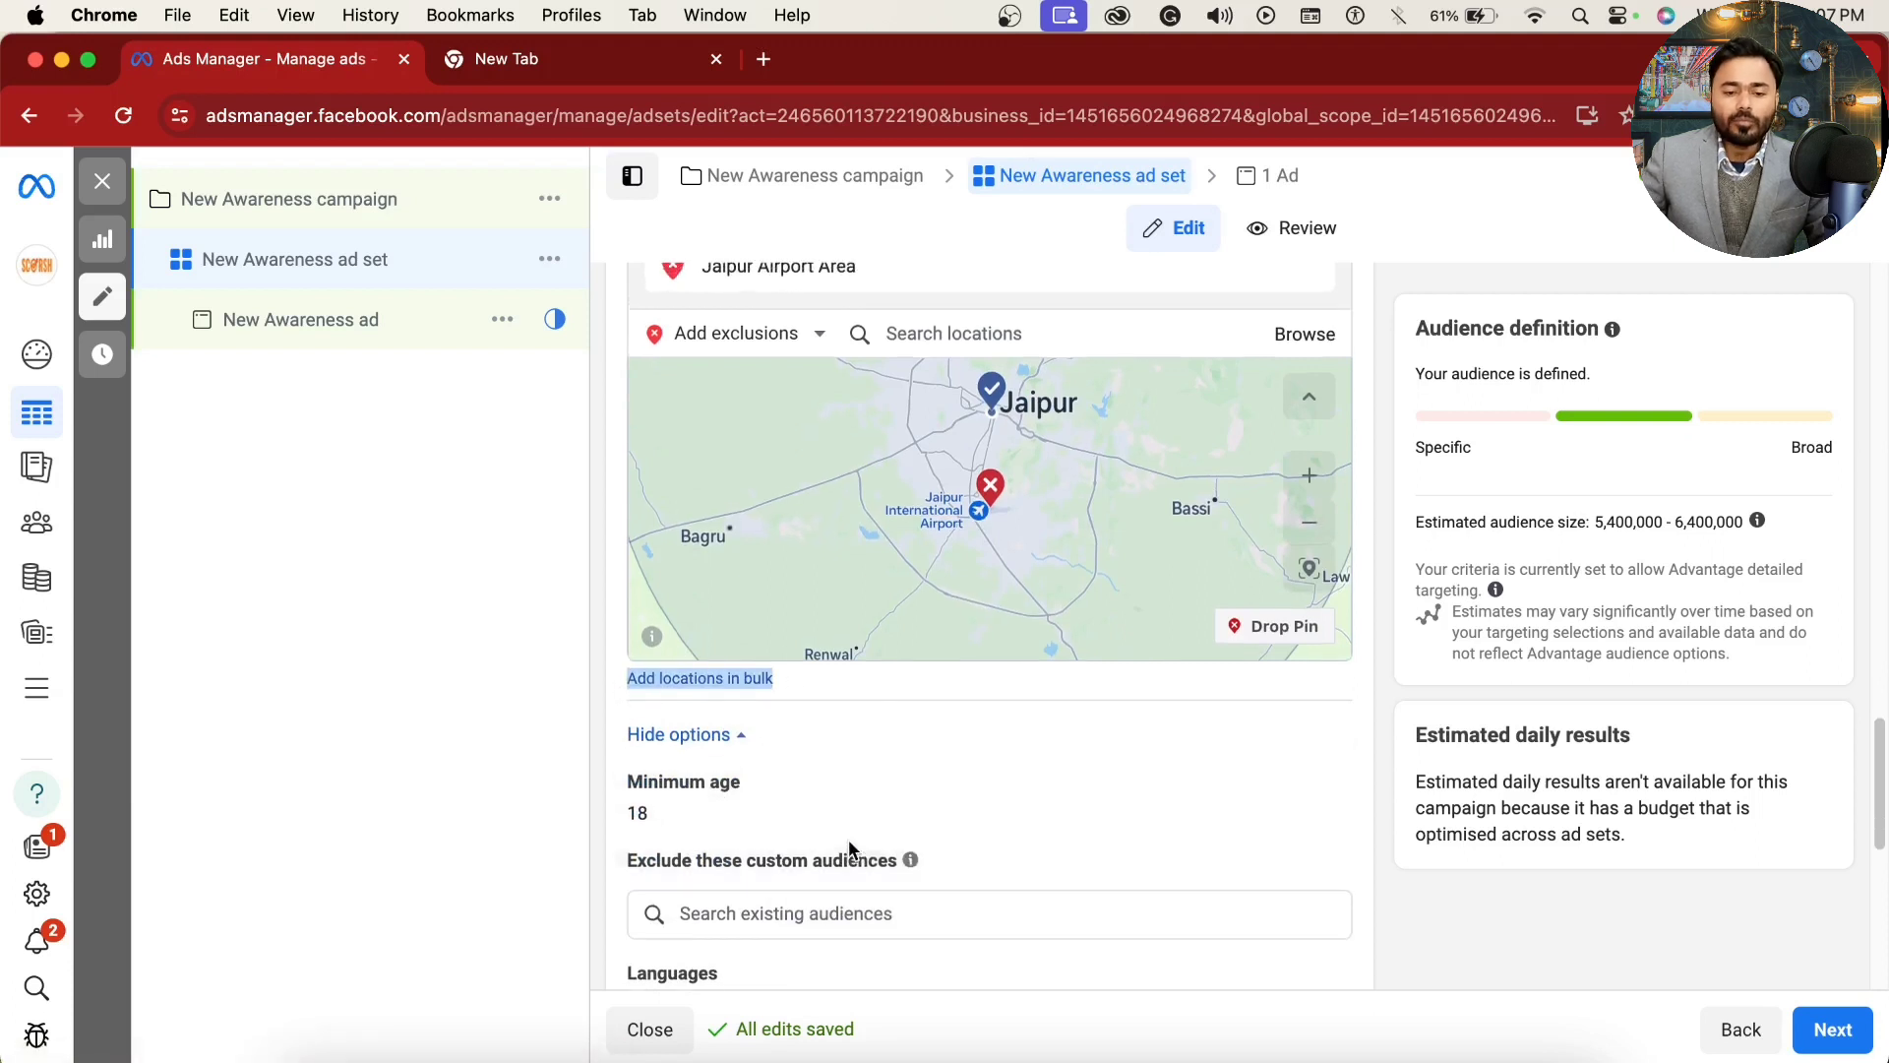
{"action": "left_click", "coordinate": [691, 678]}
{"action": "left_click", "coordinate": [704, 563]}
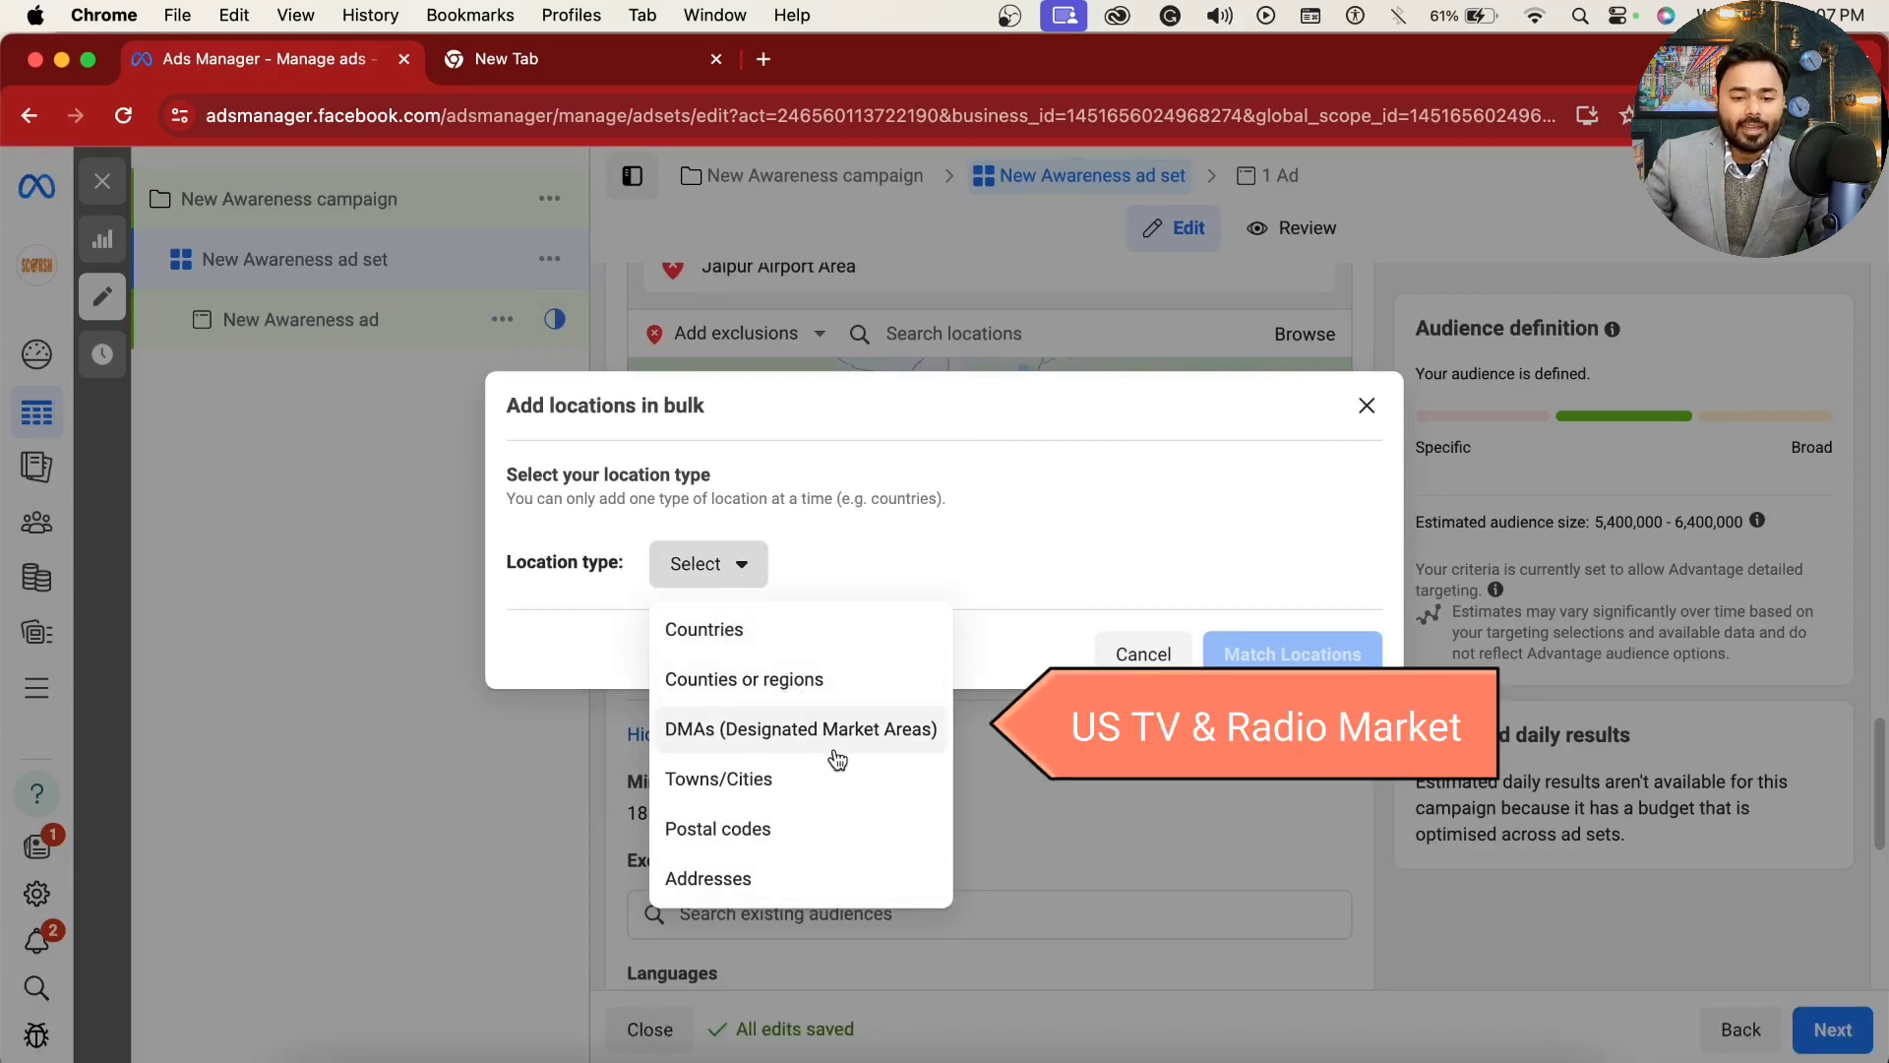
{"action": "left_click", "coordinate": [761, 888]}
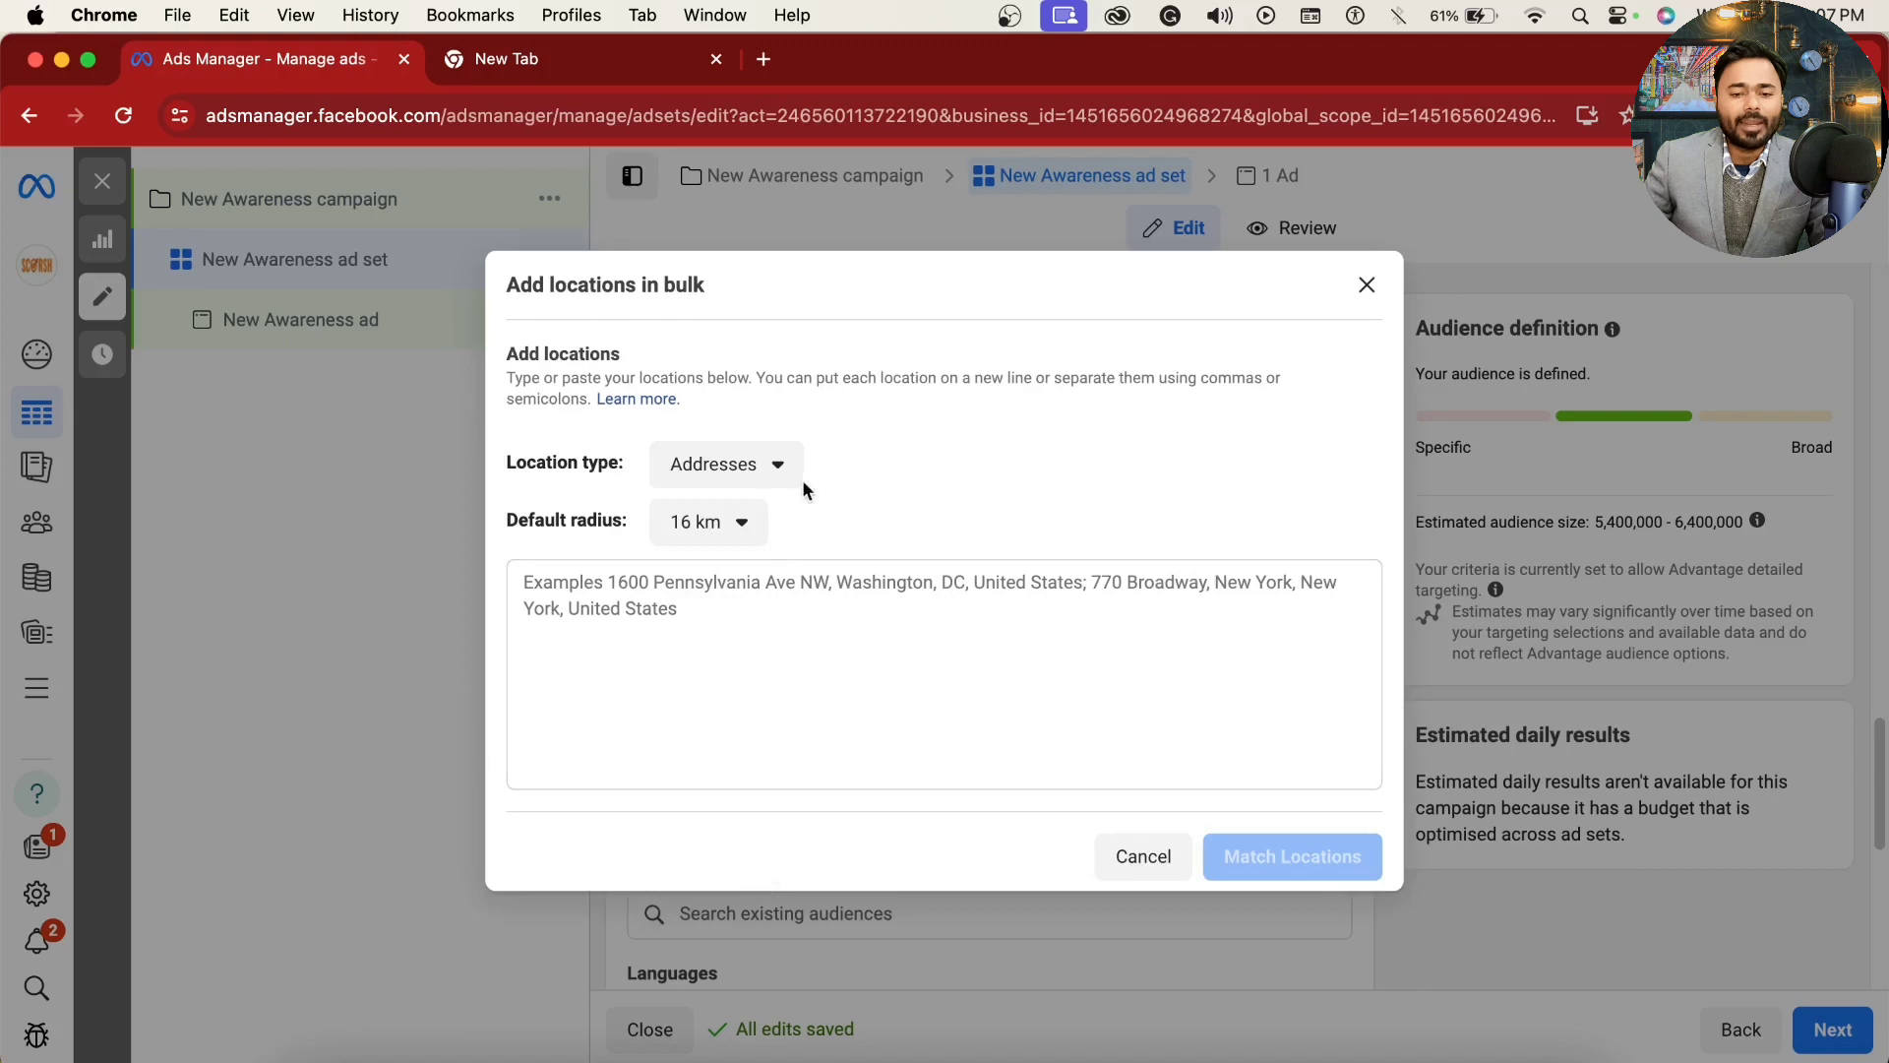
{"action": "left_click", "coordinate": [742, 522]}
{"action": "left_click", "coordinate": [762, 645]}
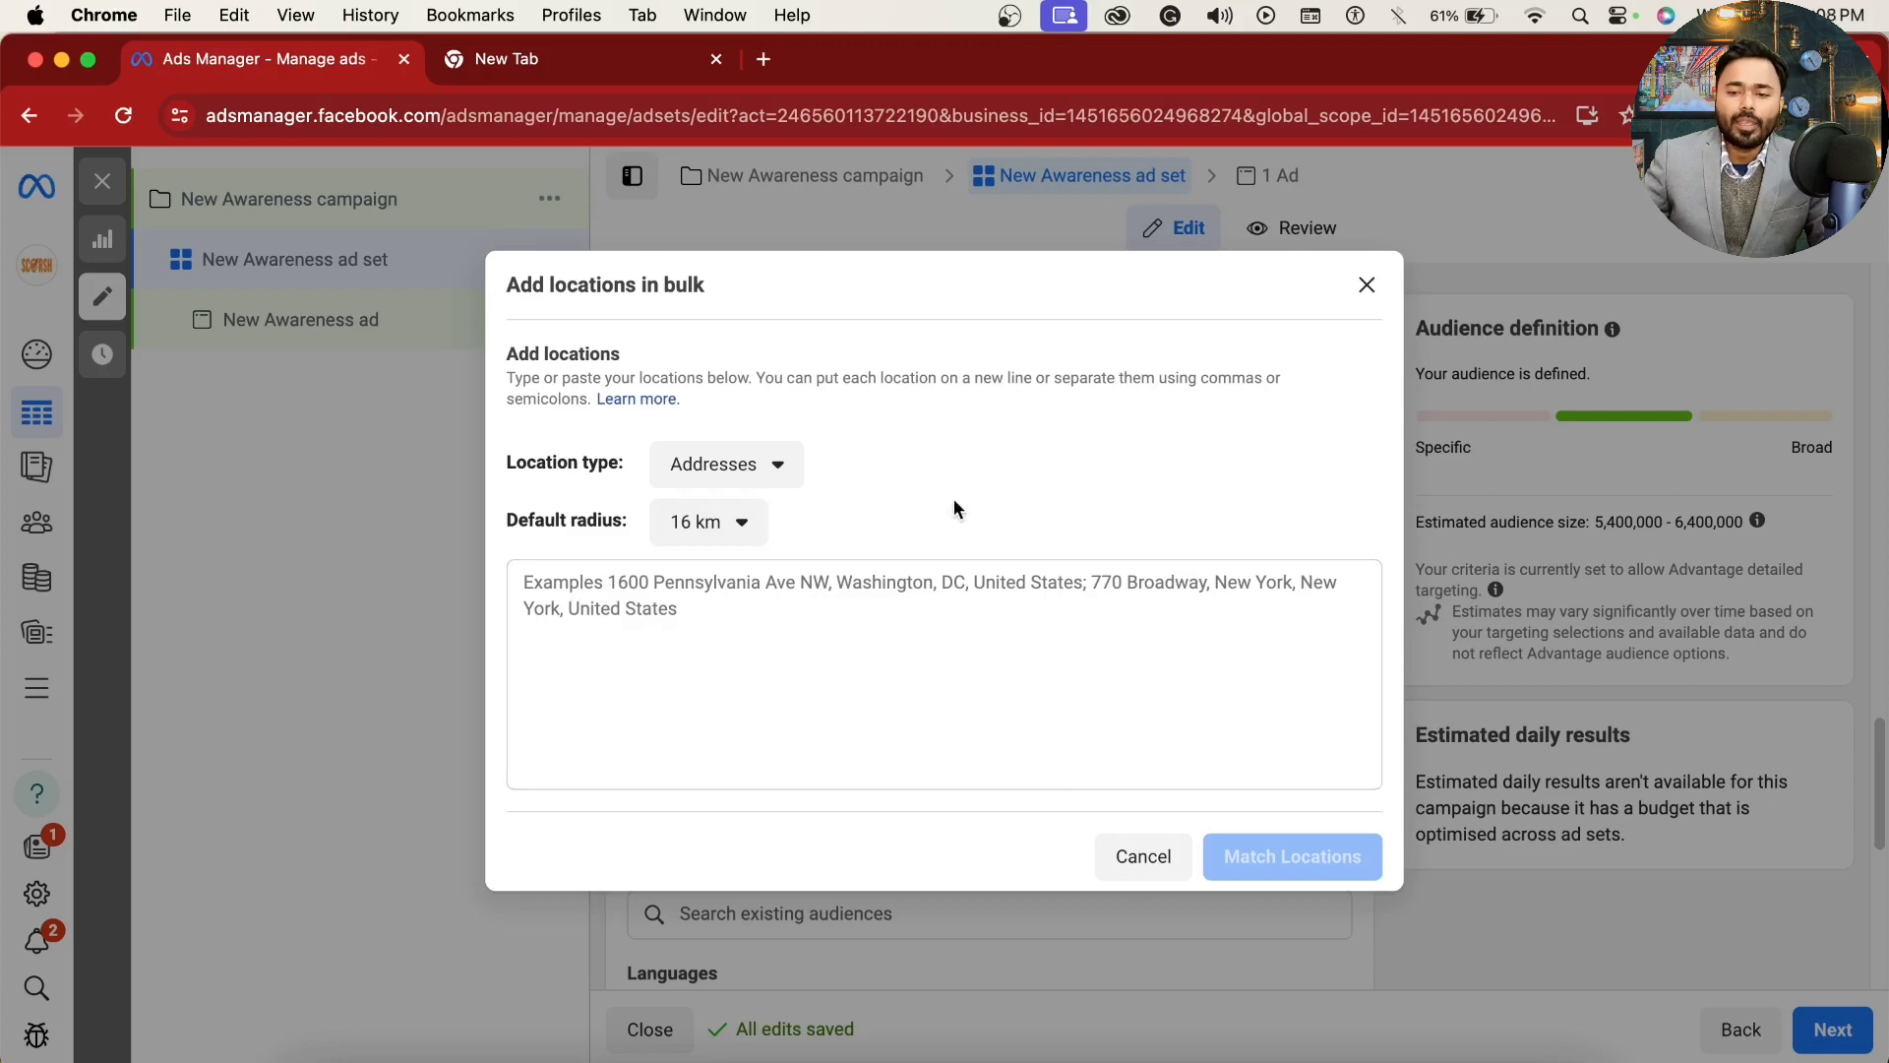
{"action": "left_click", "coordinate": [1366, 285]}
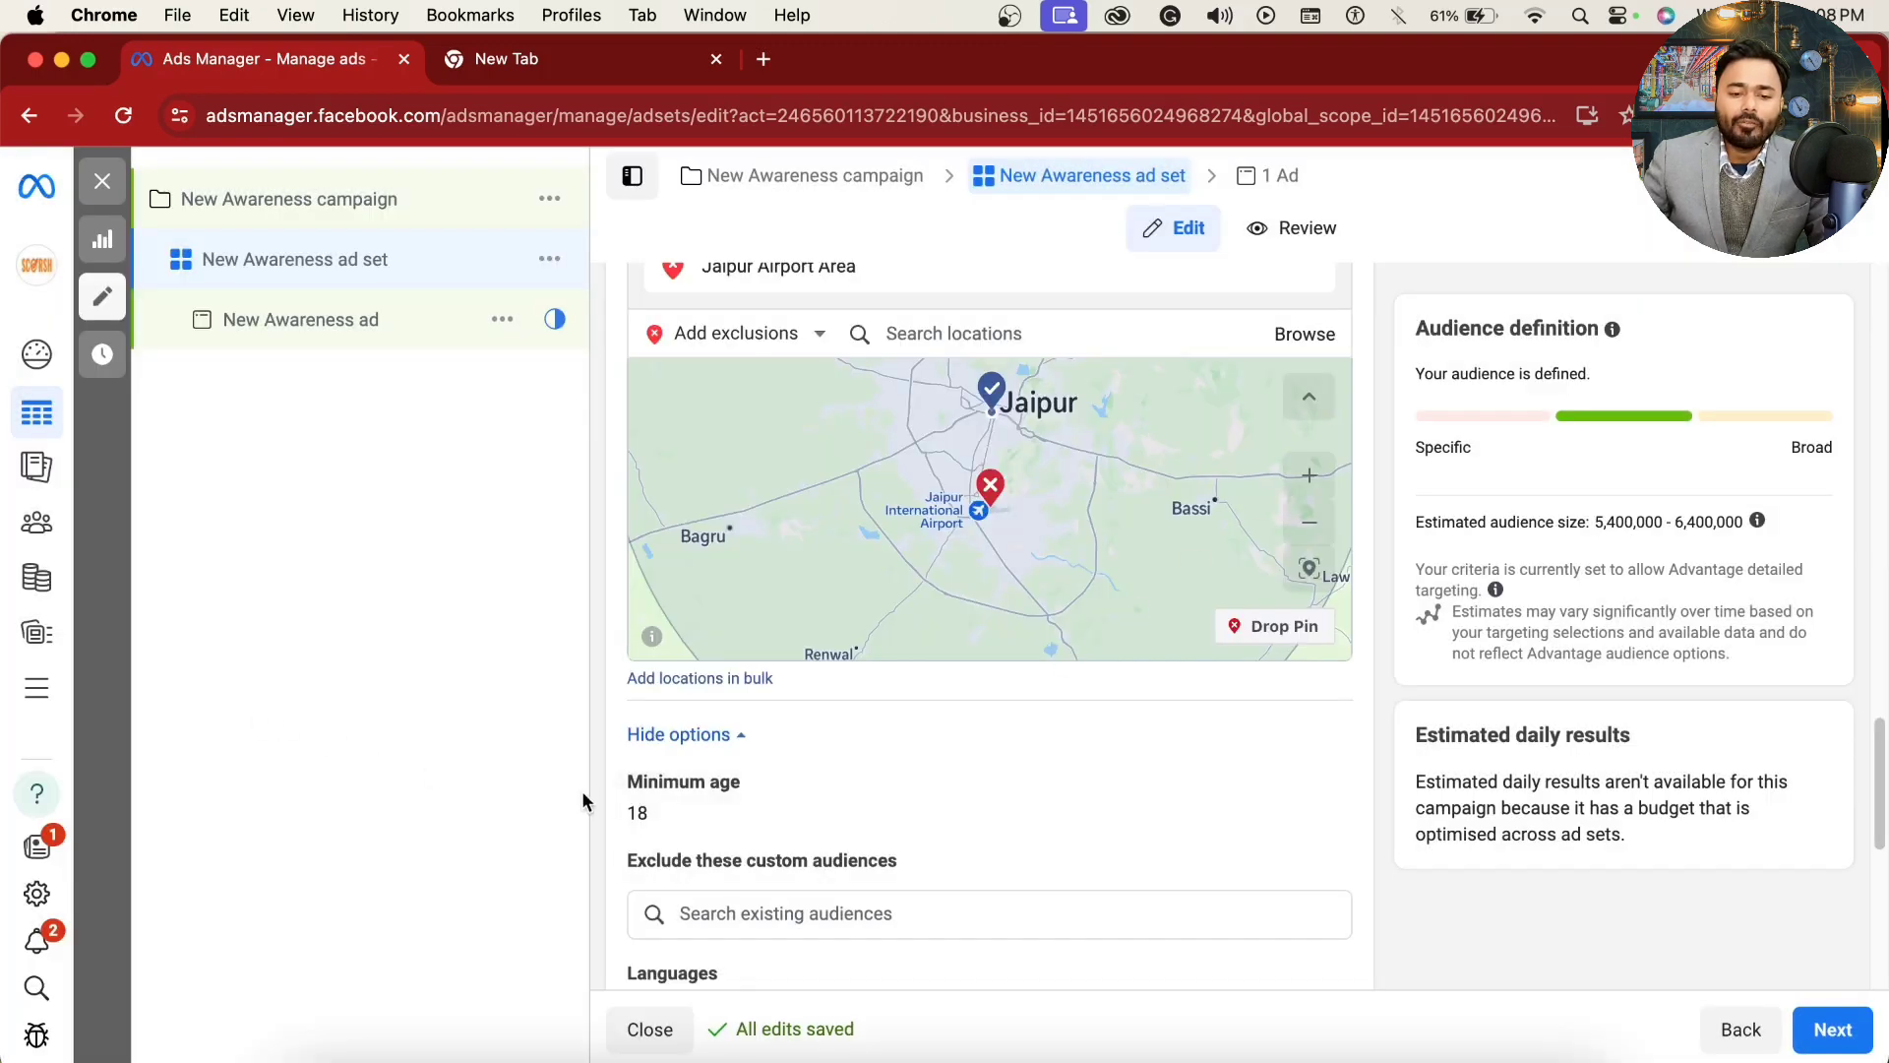
Step: Open the audience's minimum age setting and view the available ages
{"action": "scroll", "coordinate": [754, 817], "scroll_direction": "down", "scroll_amount": 1}
{"action": "scroll", "coordinate": [1430, 726], "scroll_direction": "down", "scroll_amount": 1}
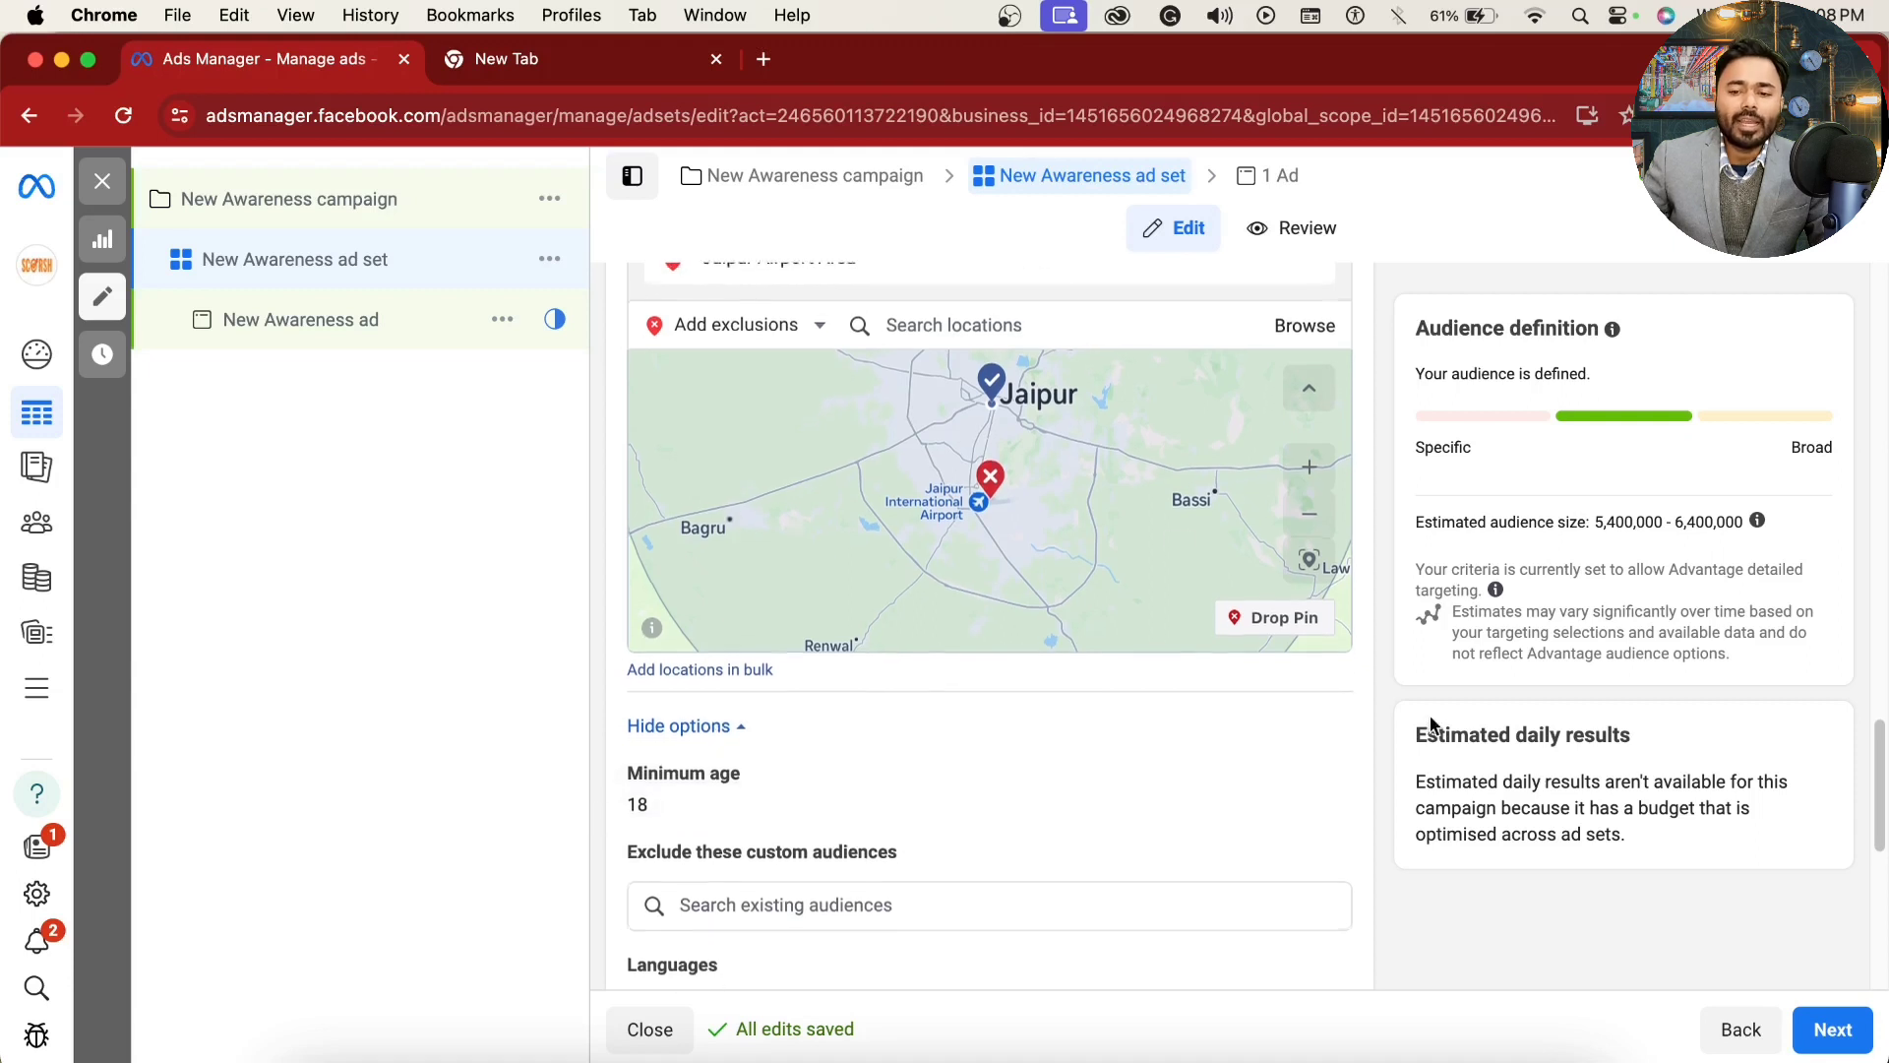
{"action": "scroll", "coordinate": [688, 492], "scroll_direction": "down", "scroll_amount": 5}
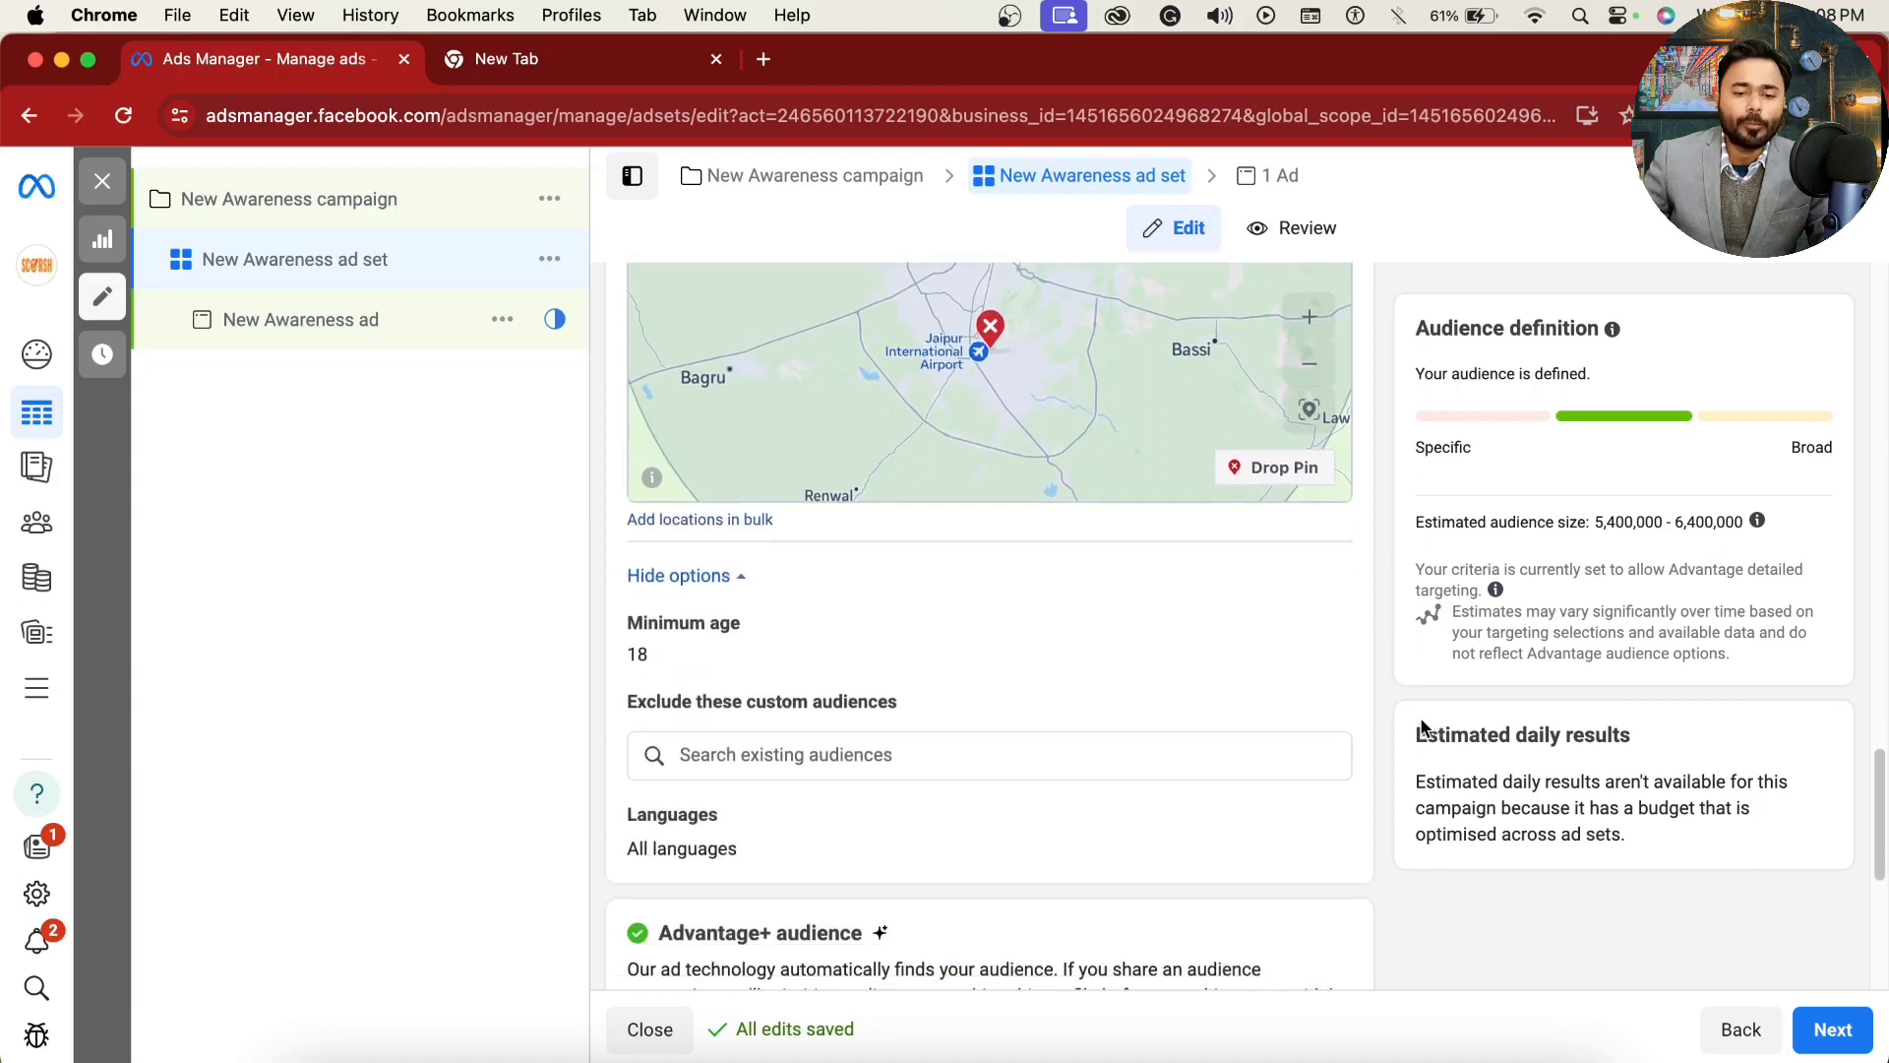
{"action": "left_click", "coordinate": [692, 419]}
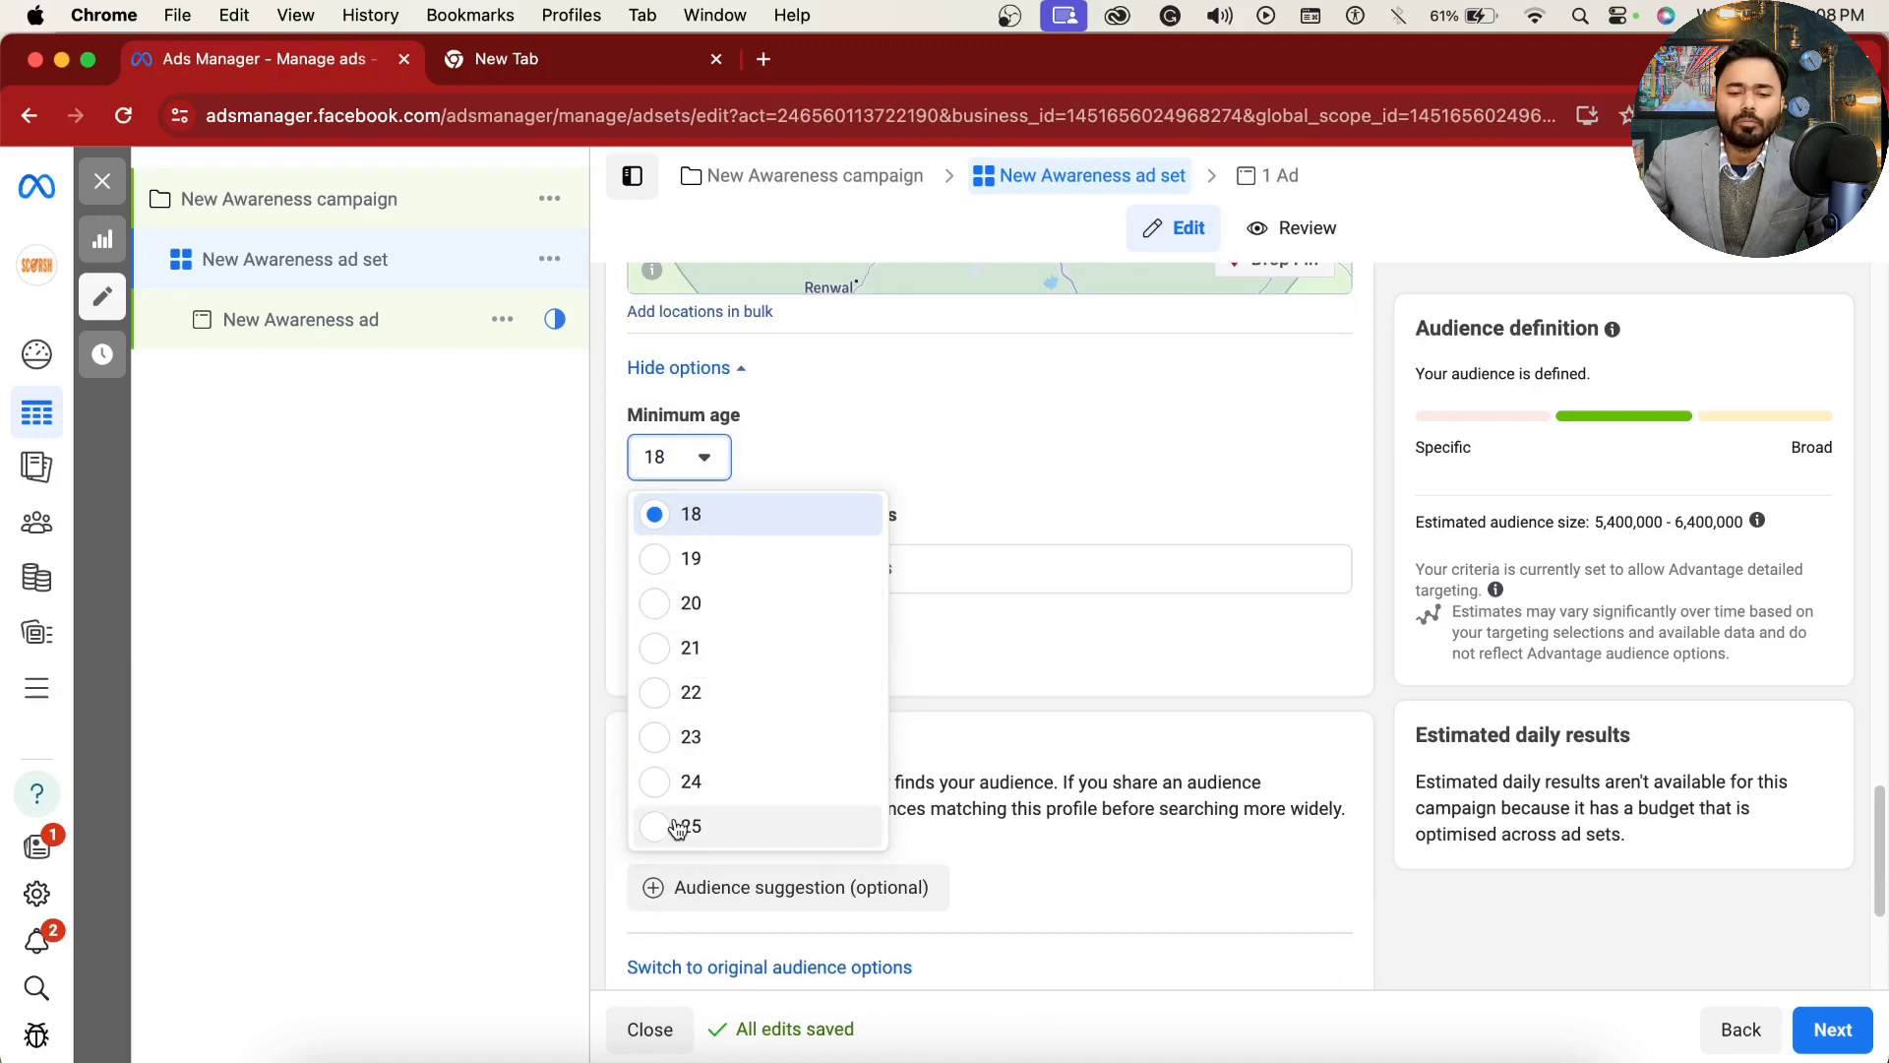
{"action": "left_click", "coordinate": [559, 608]}
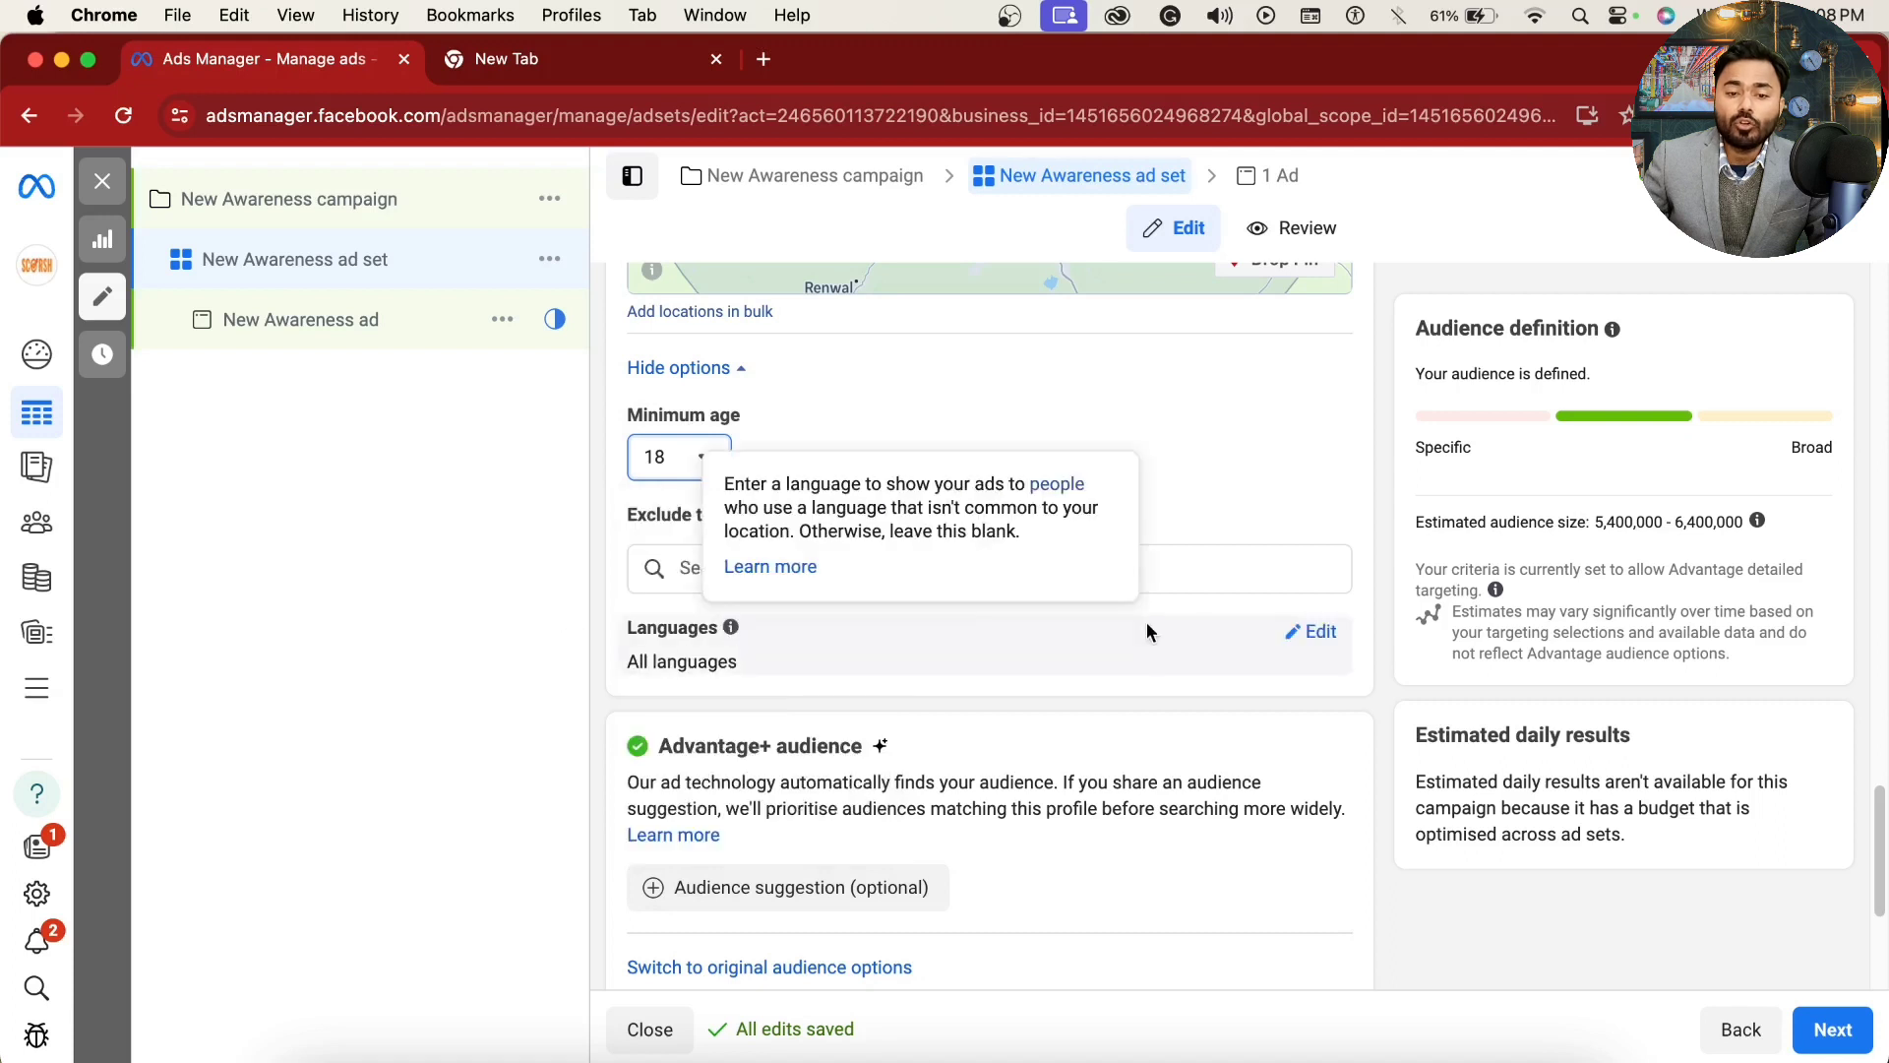
Step: Check the custom audience exclusion setting for existing audiences that can be excluded
{"action": "scroll", "coordinate": [1141, 644], "scroll_direction": "up", "scroll_amount": 5}
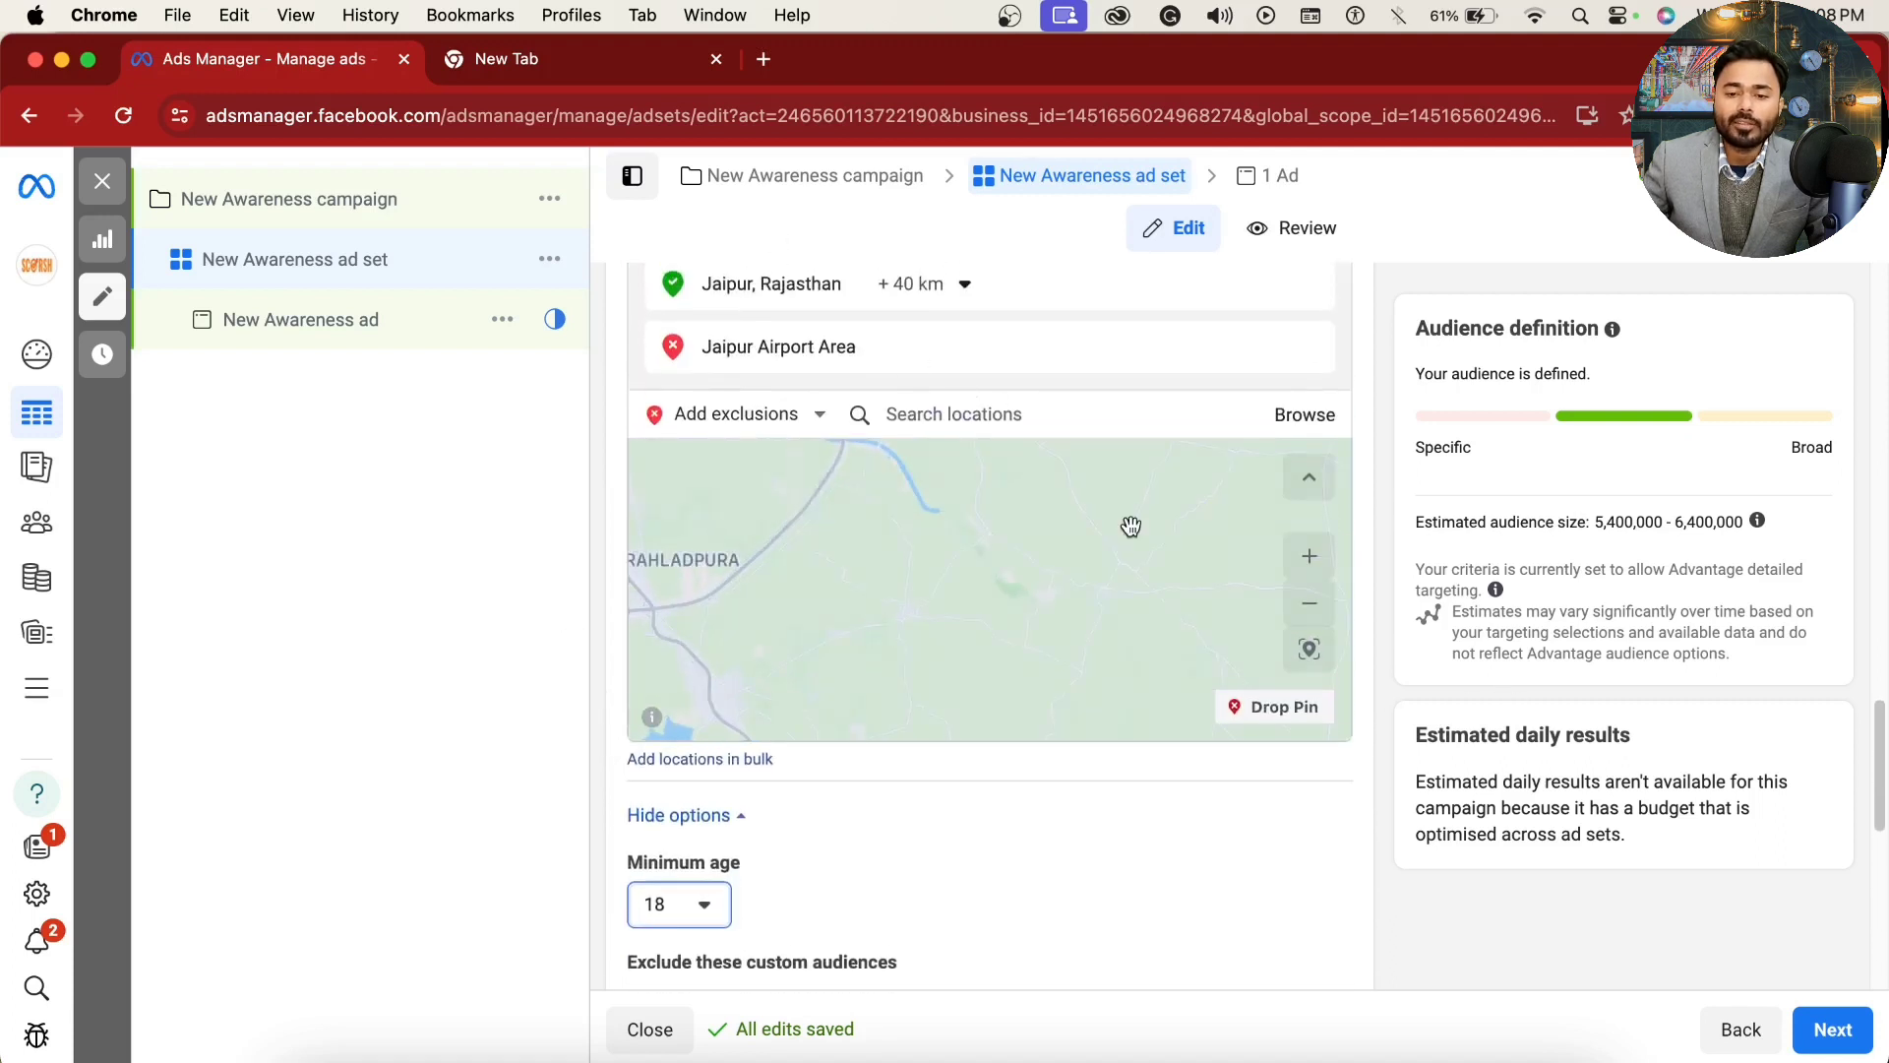
{"action": "scroll", "coordinate": [1130, 526], "scroll_direction": "down", "scroll_amount": 3}
{"action": "scroll", "coordinate": [925, 782], "scroll_direction": "down", "scroll_amount": 2}
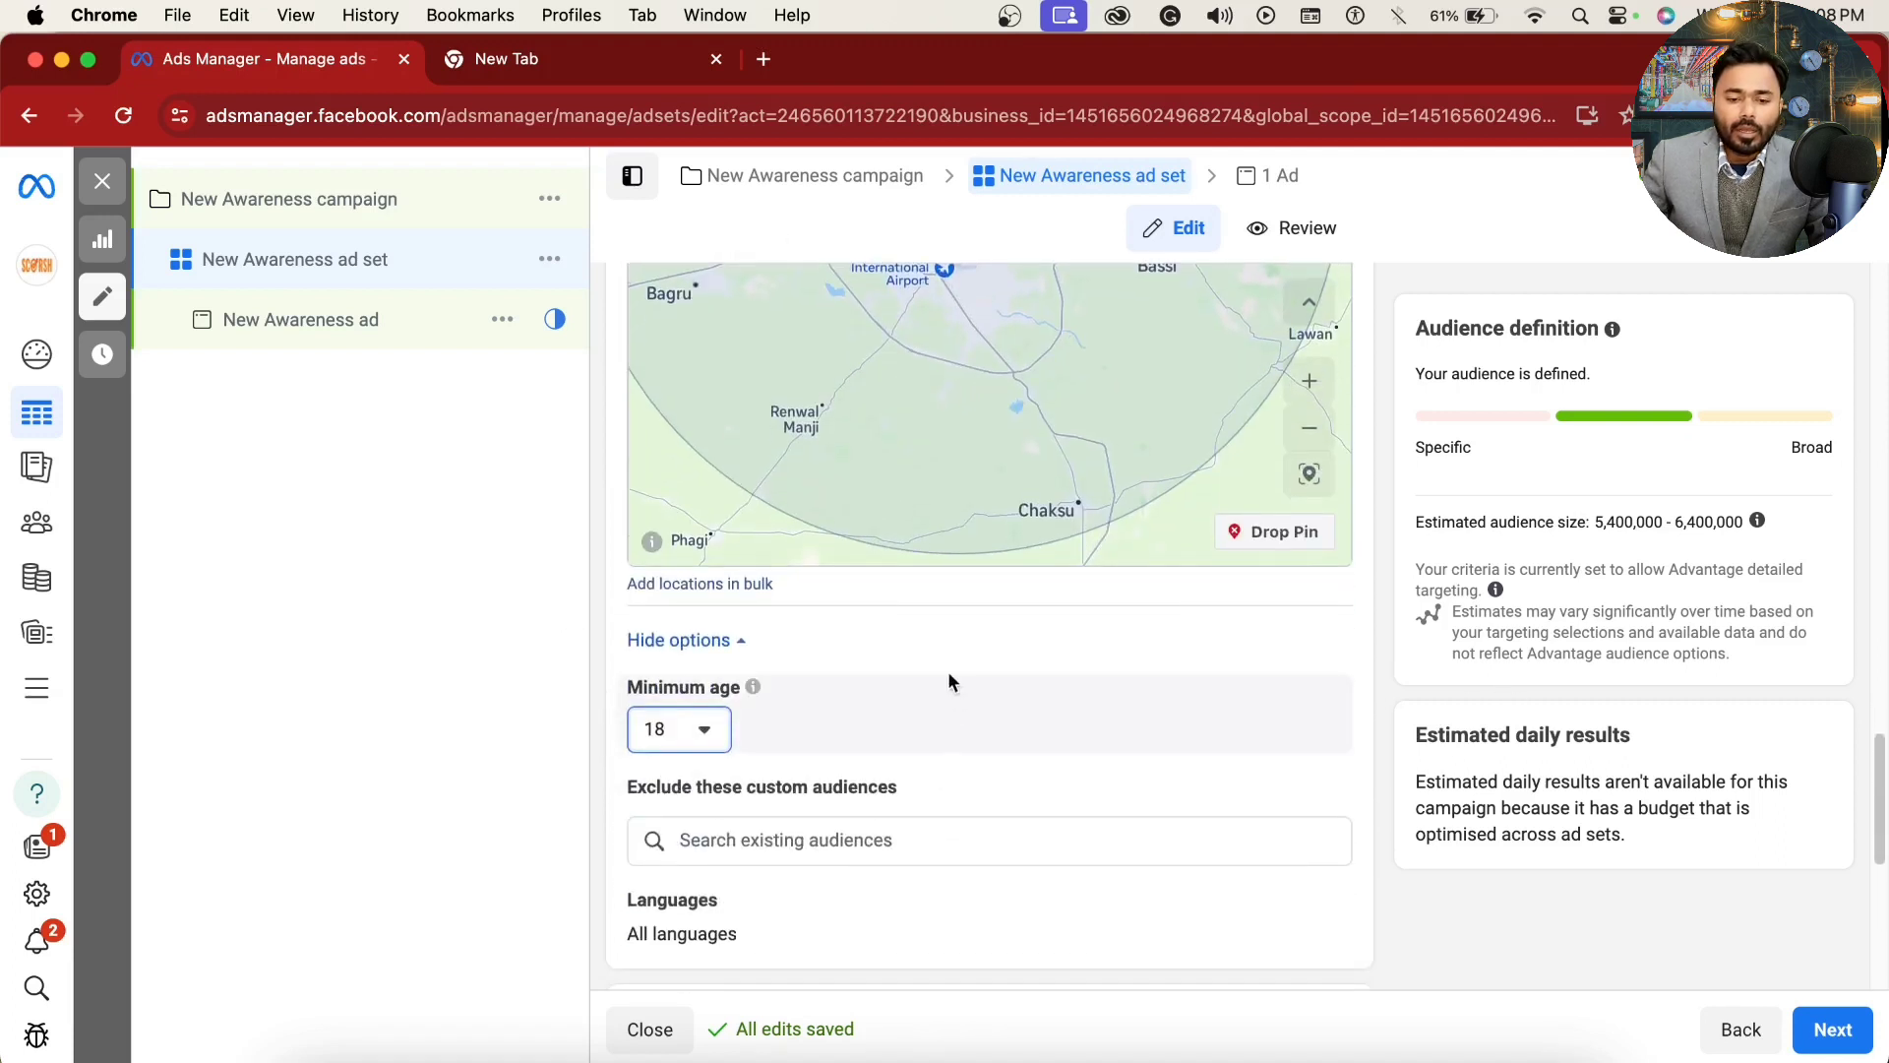
{"action": "scroll", "coordinate": [772, 789], "scroll_direction": "down", "scroll_amount": 2}
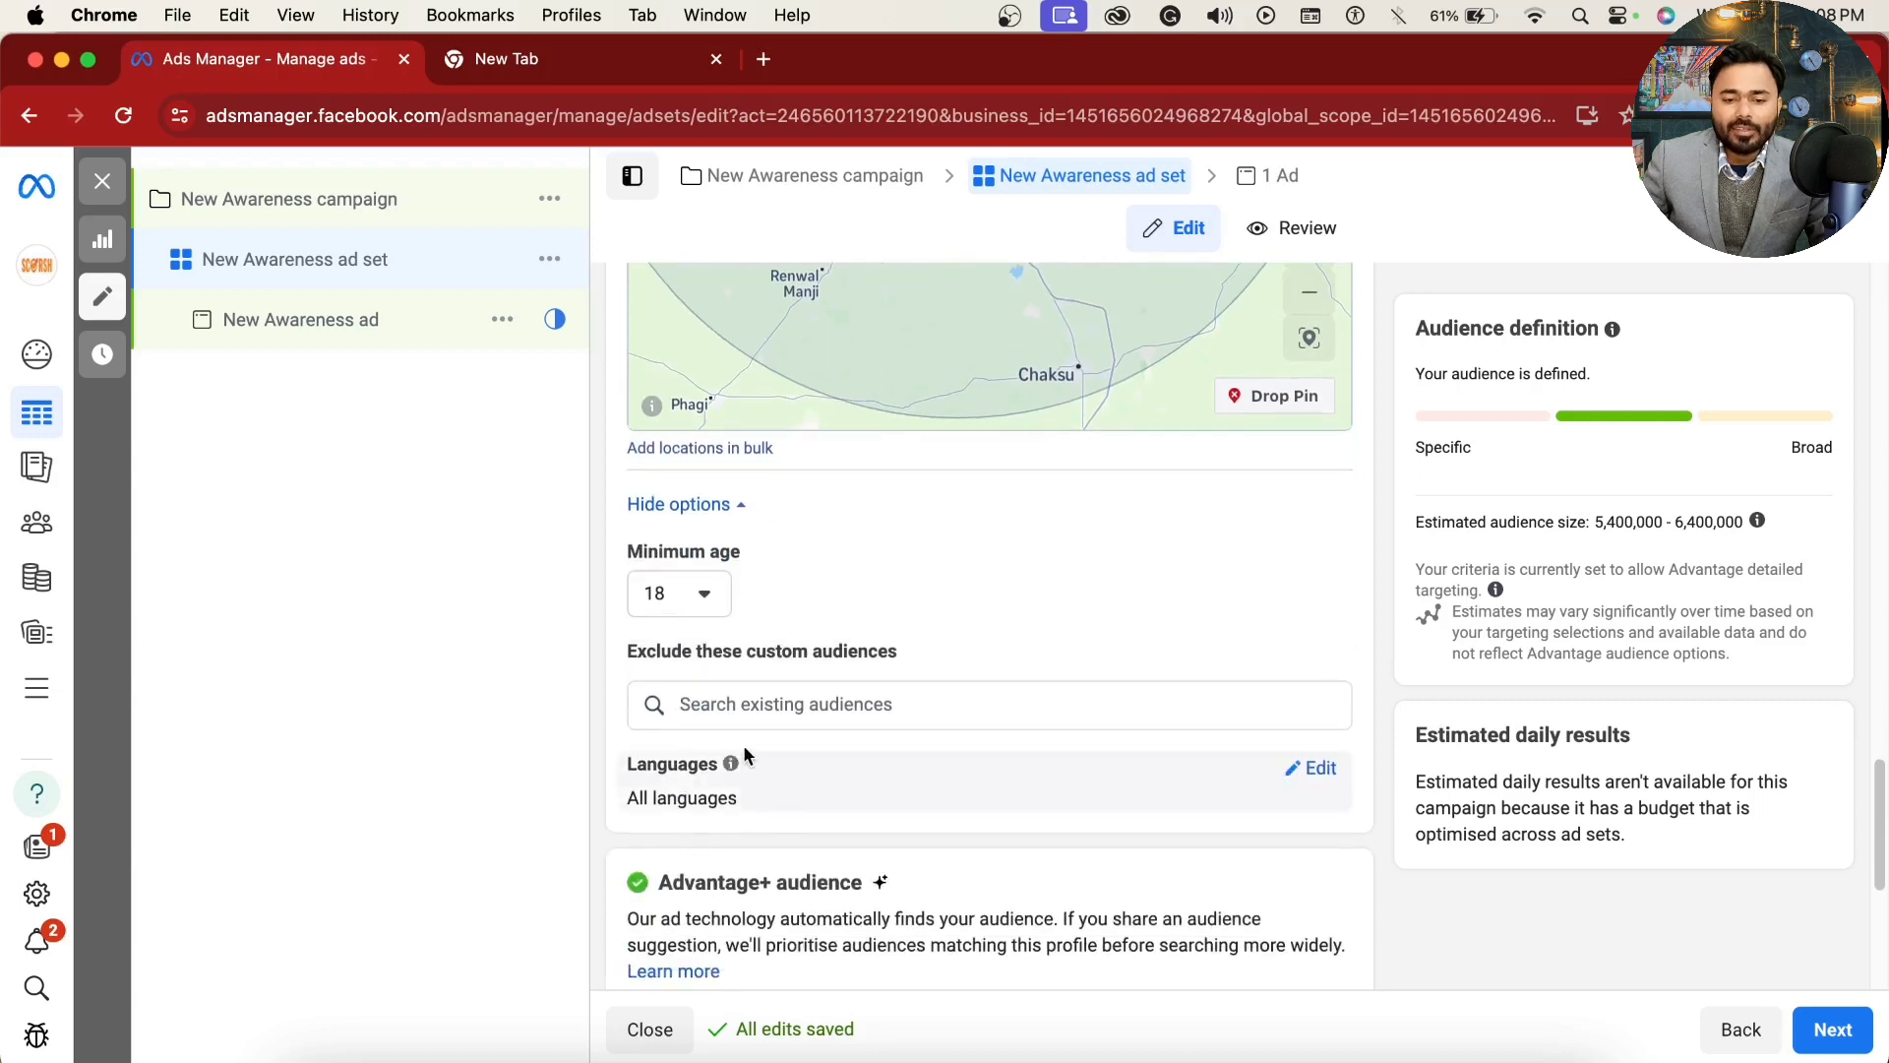
{"action": "left_click_drag", "start_coordinate": [624, 646], "coordinate": [897, 659]}
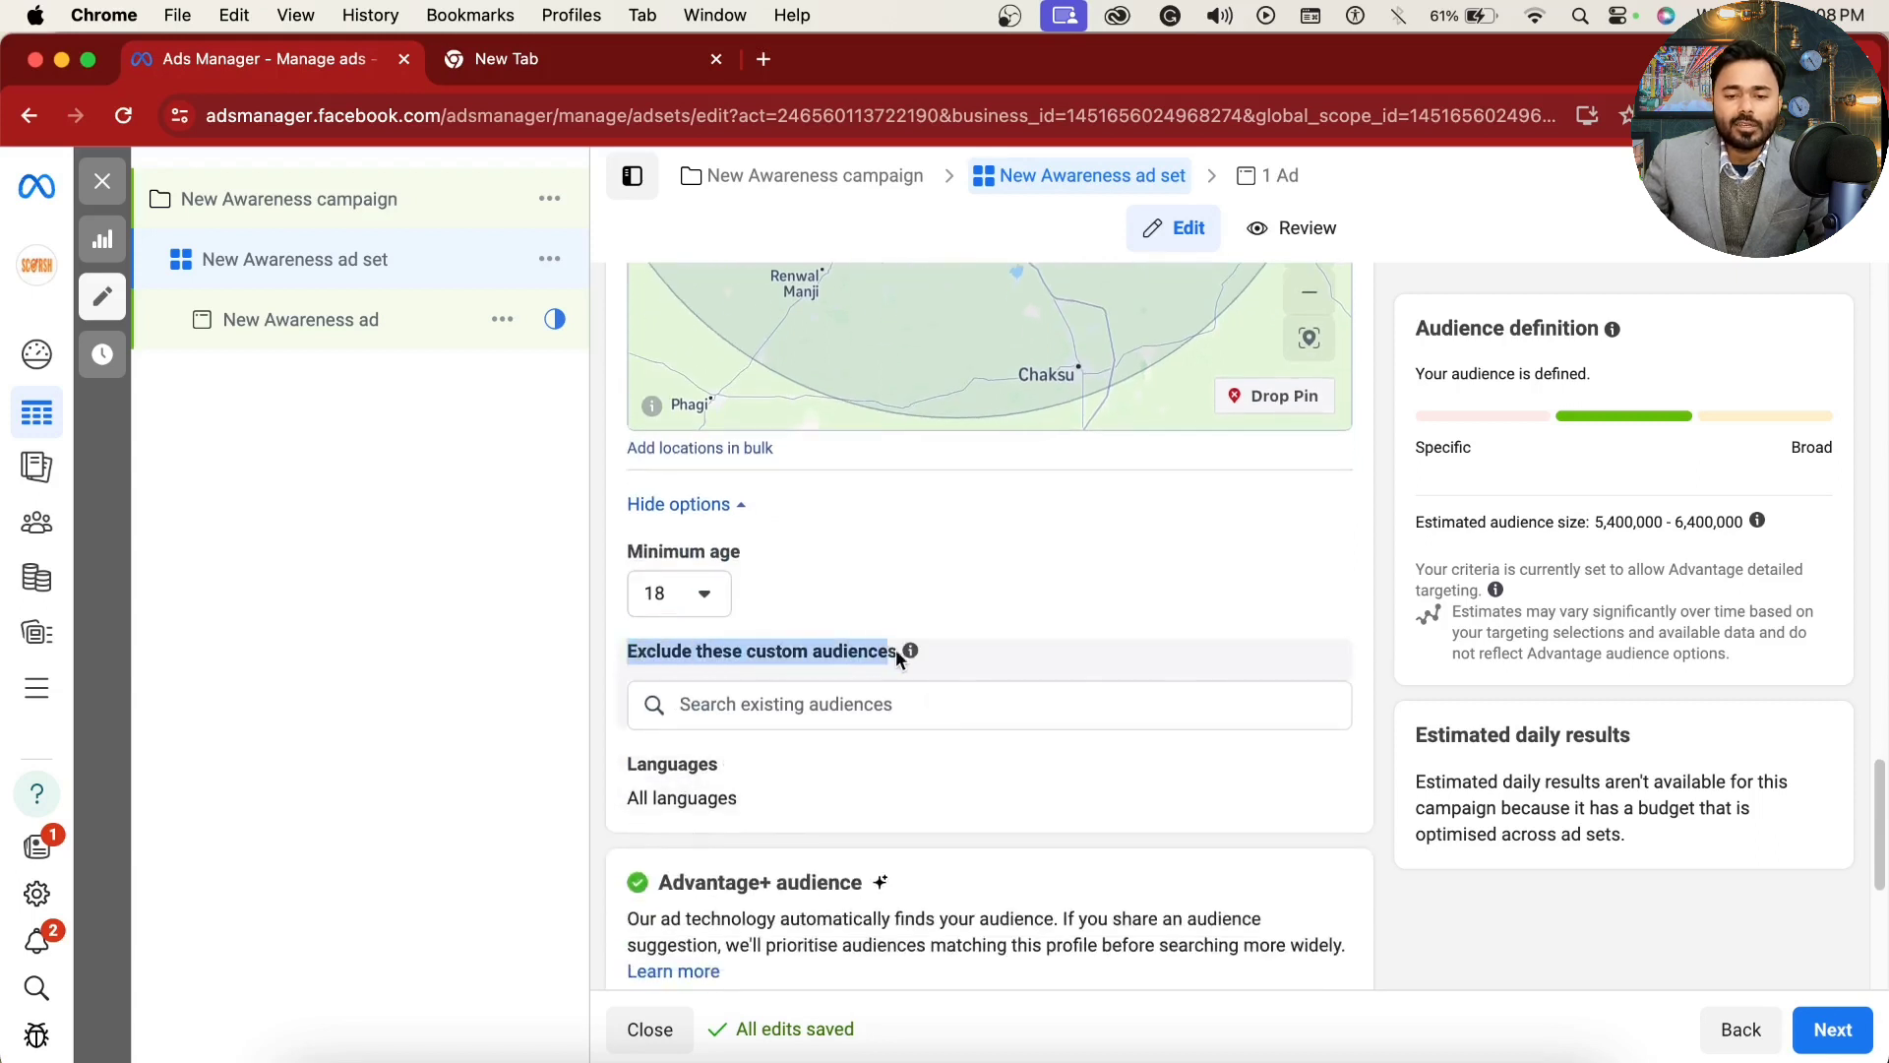
{"action": "left_click", "coordinate": [852, 703]}
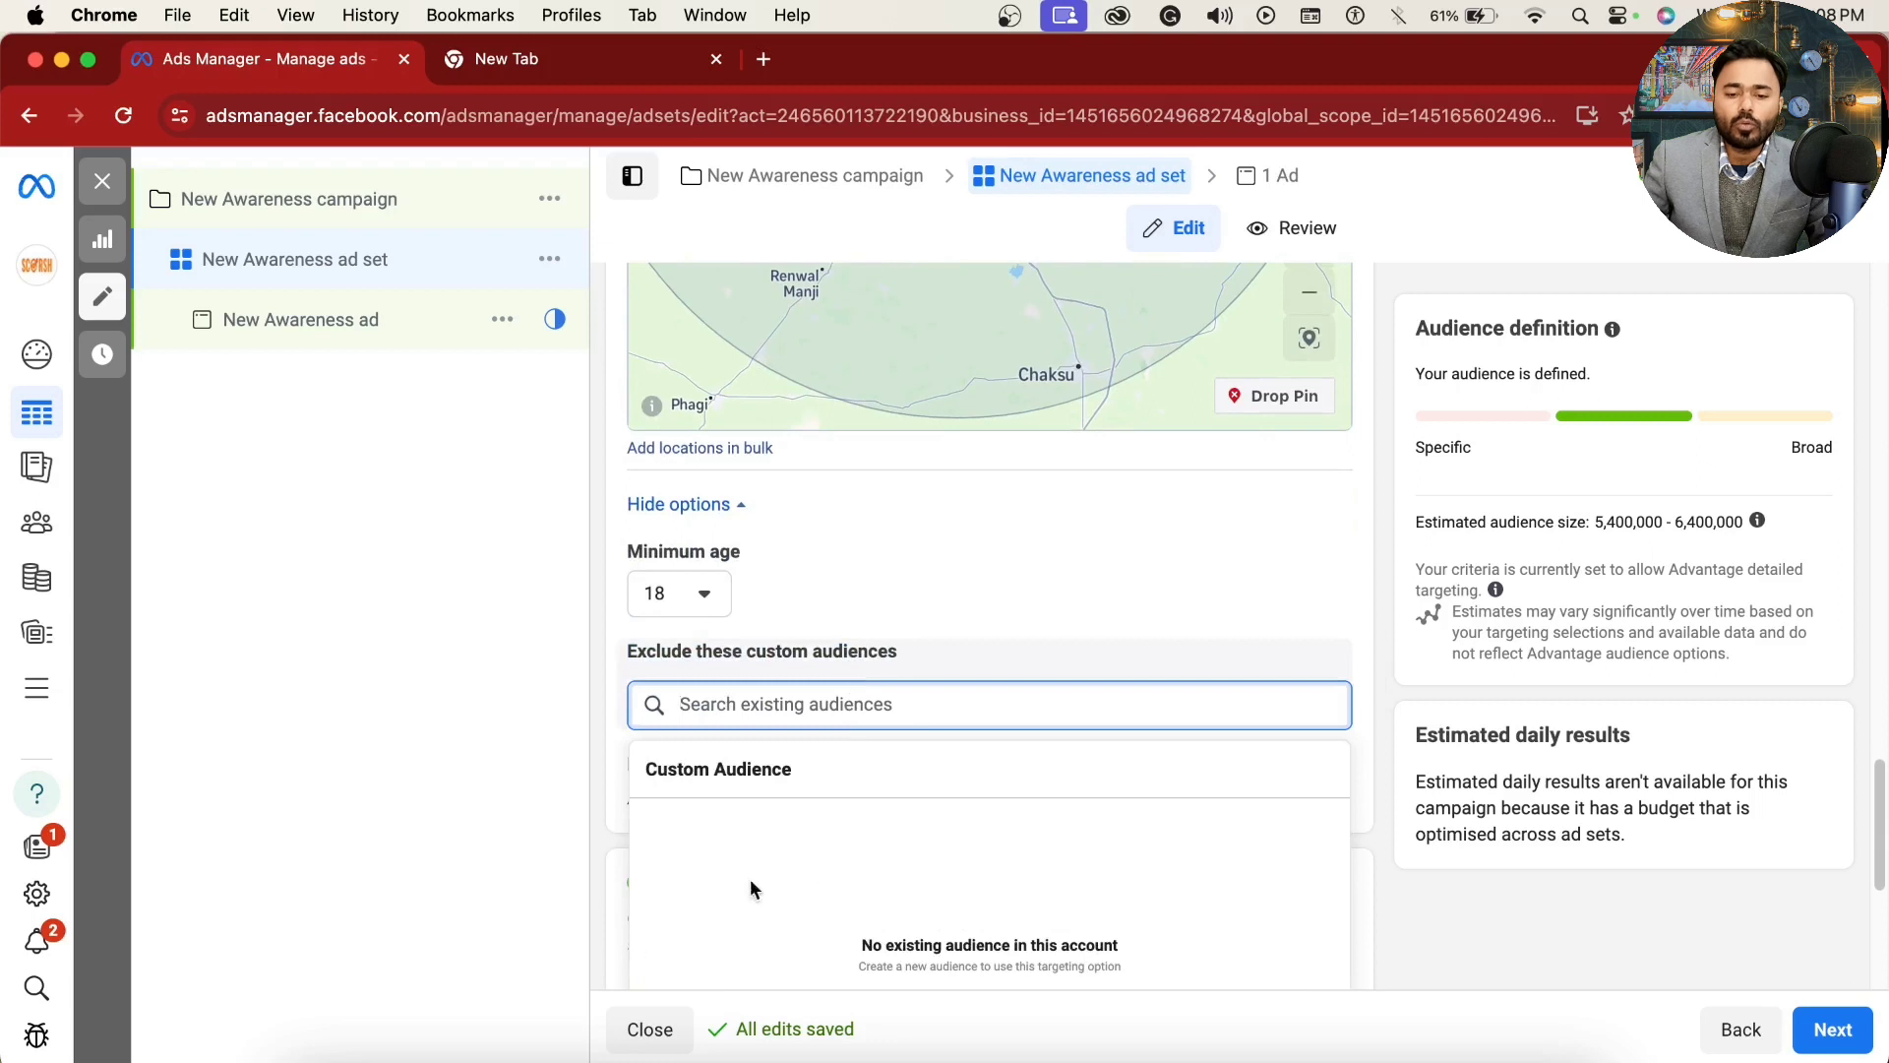
{"action": "left_click", "coordinate": [983, 649]}
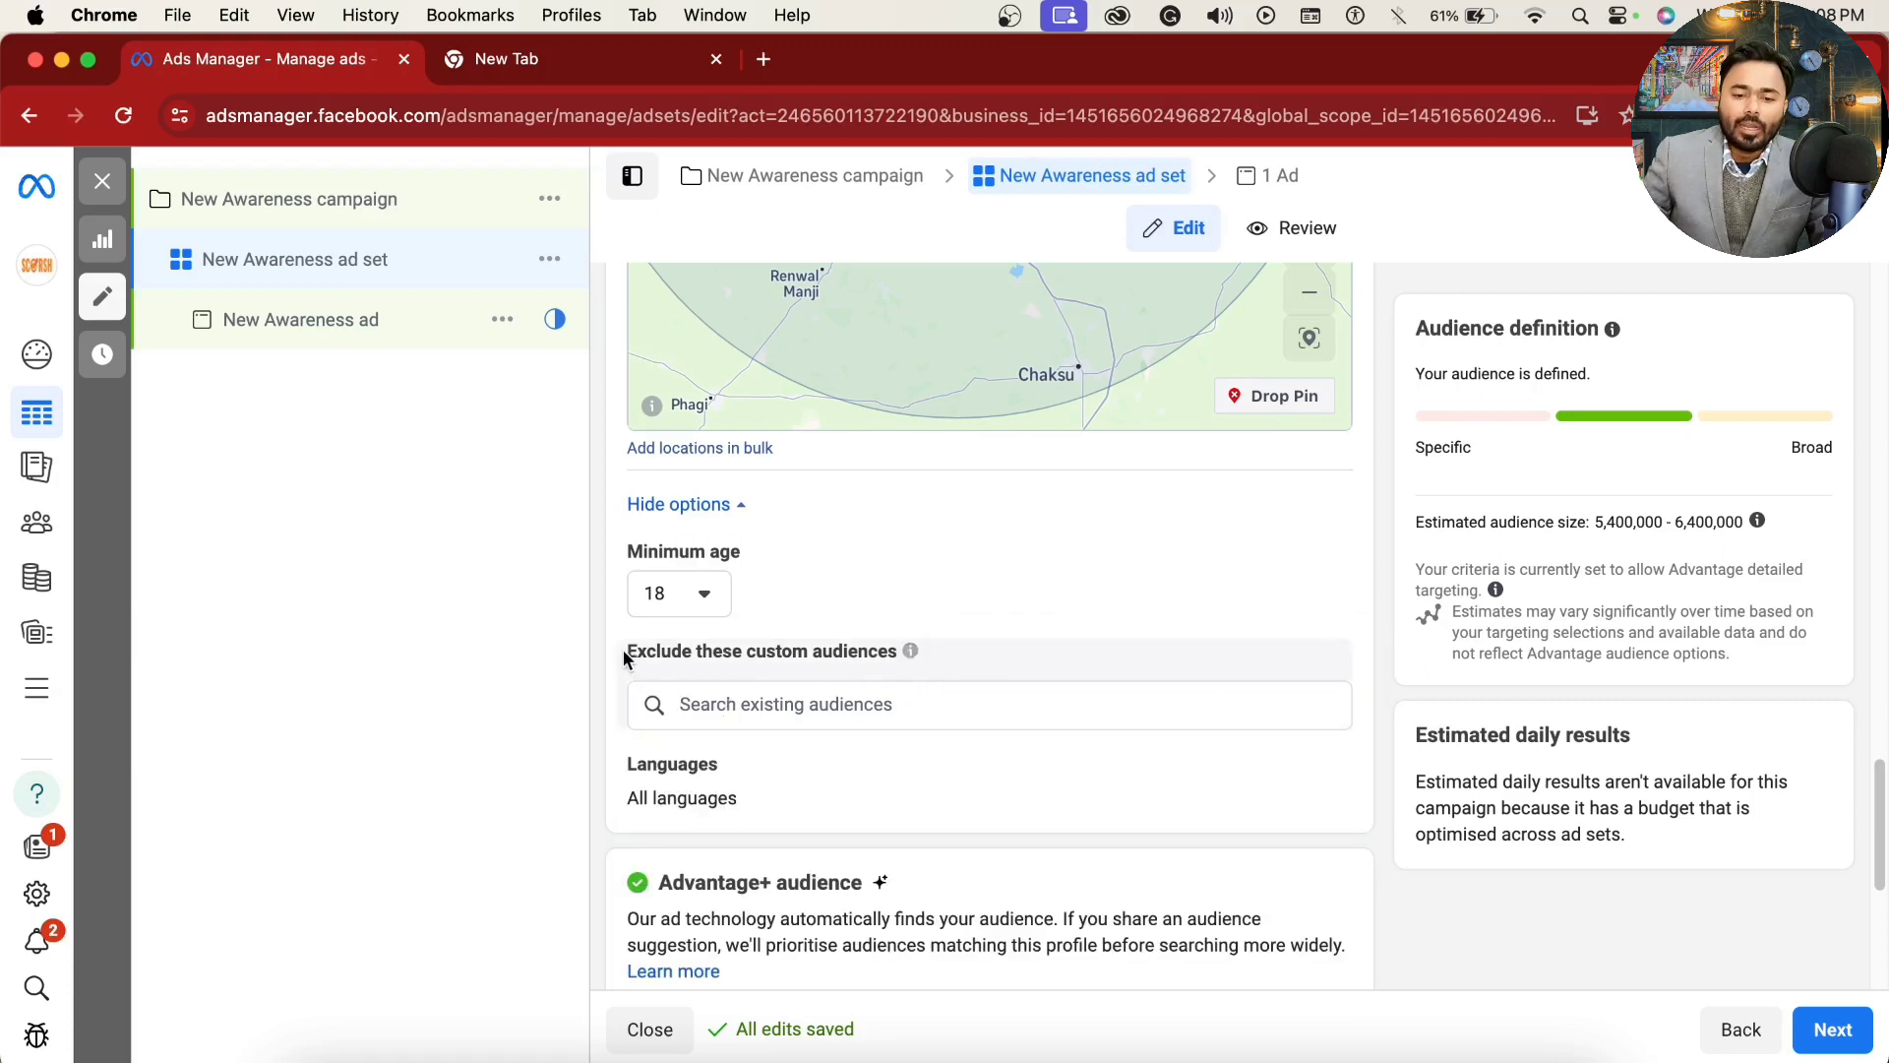
{"action": "left_click_drag", "start_coordinate": [623, 649], "coordinate": [896, 643]}
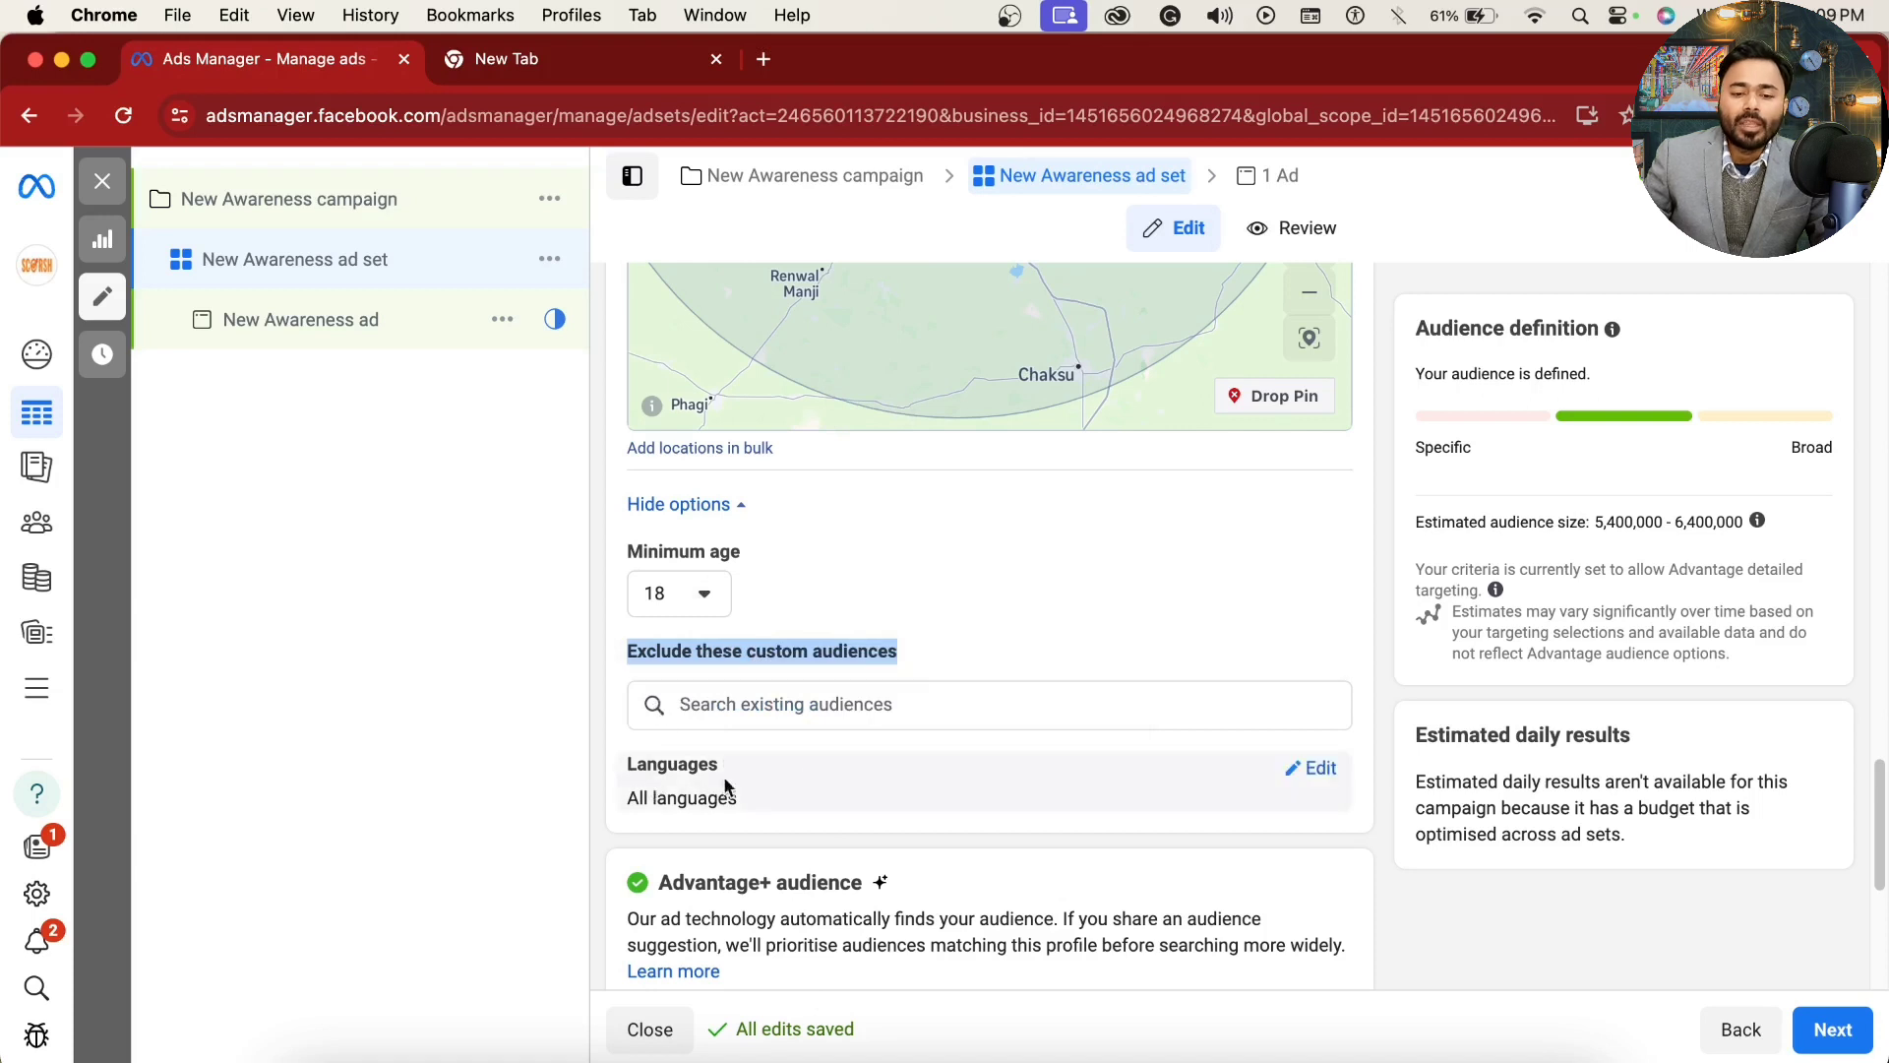
Step: Limit the audience's languages to Hindi and English (UK) in the ad set's audience controls
{"action": "left_click", "coordinate": [1312, 770]}
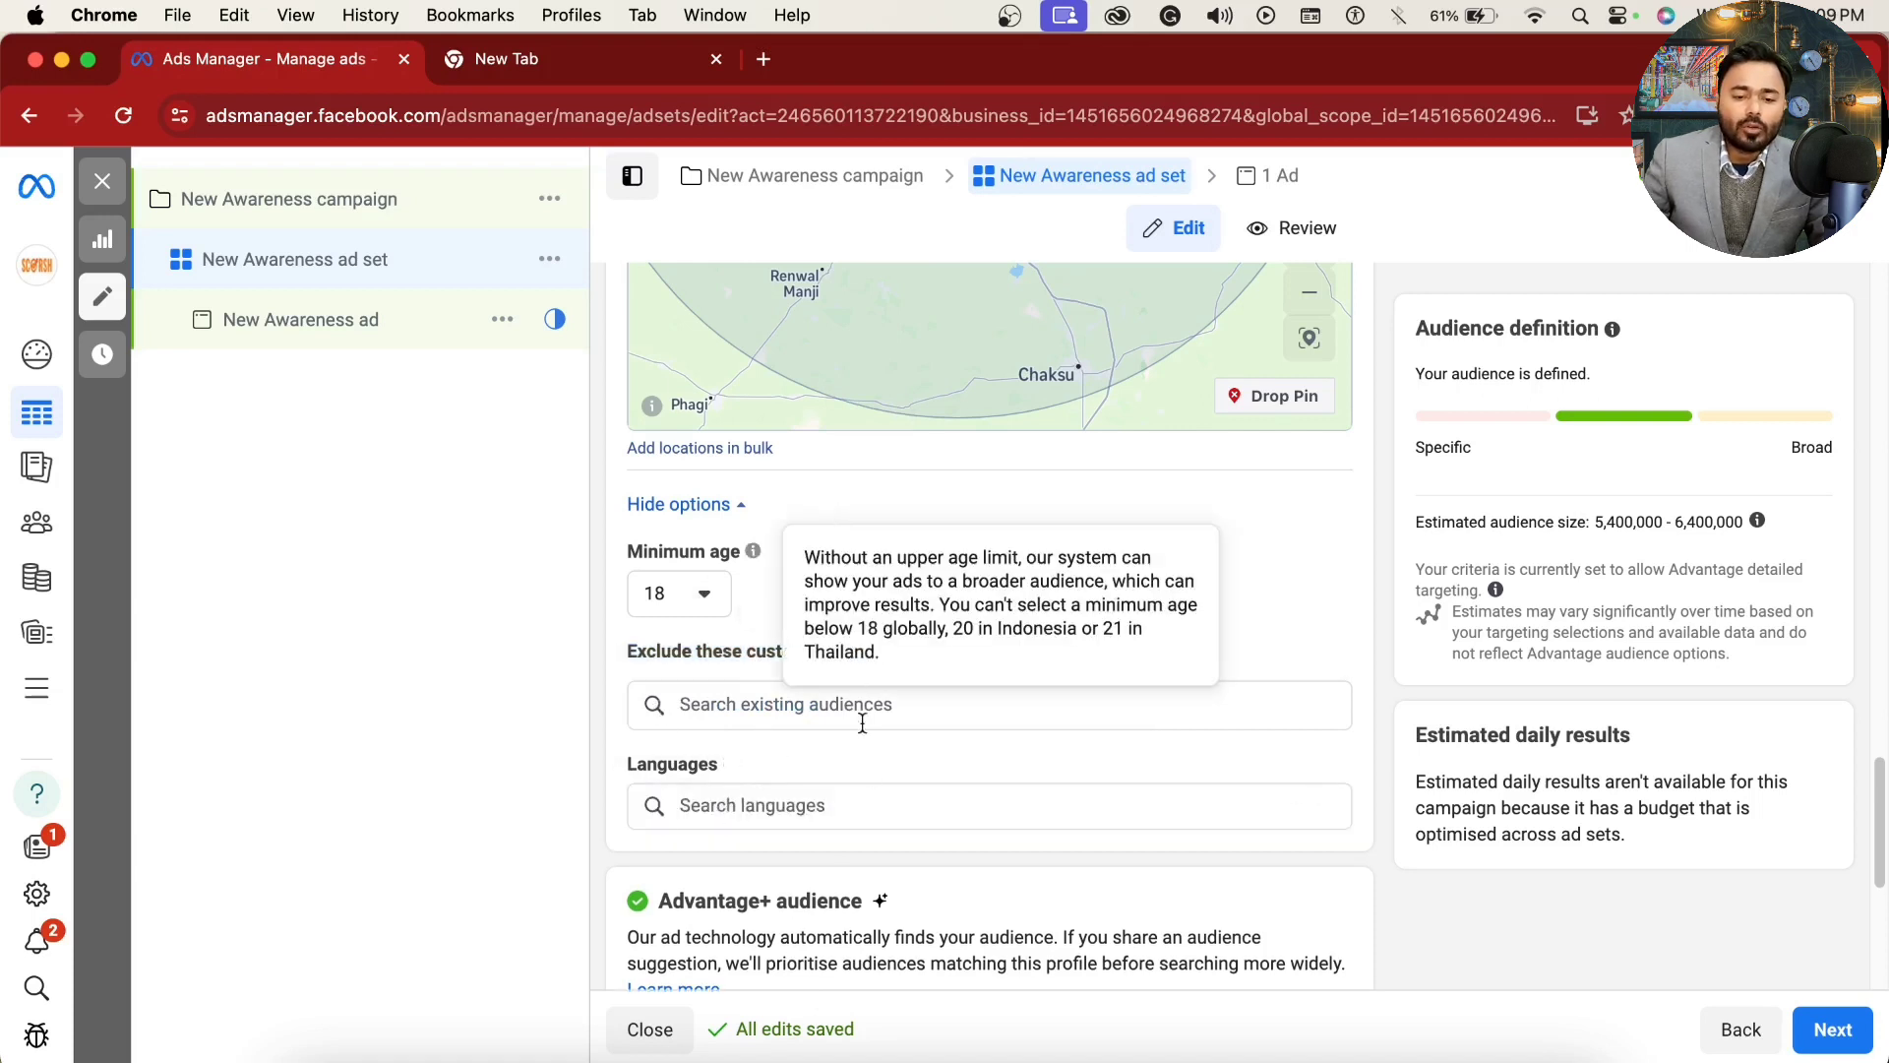
{"action": "left_click", "coordinate": [815, 802]}
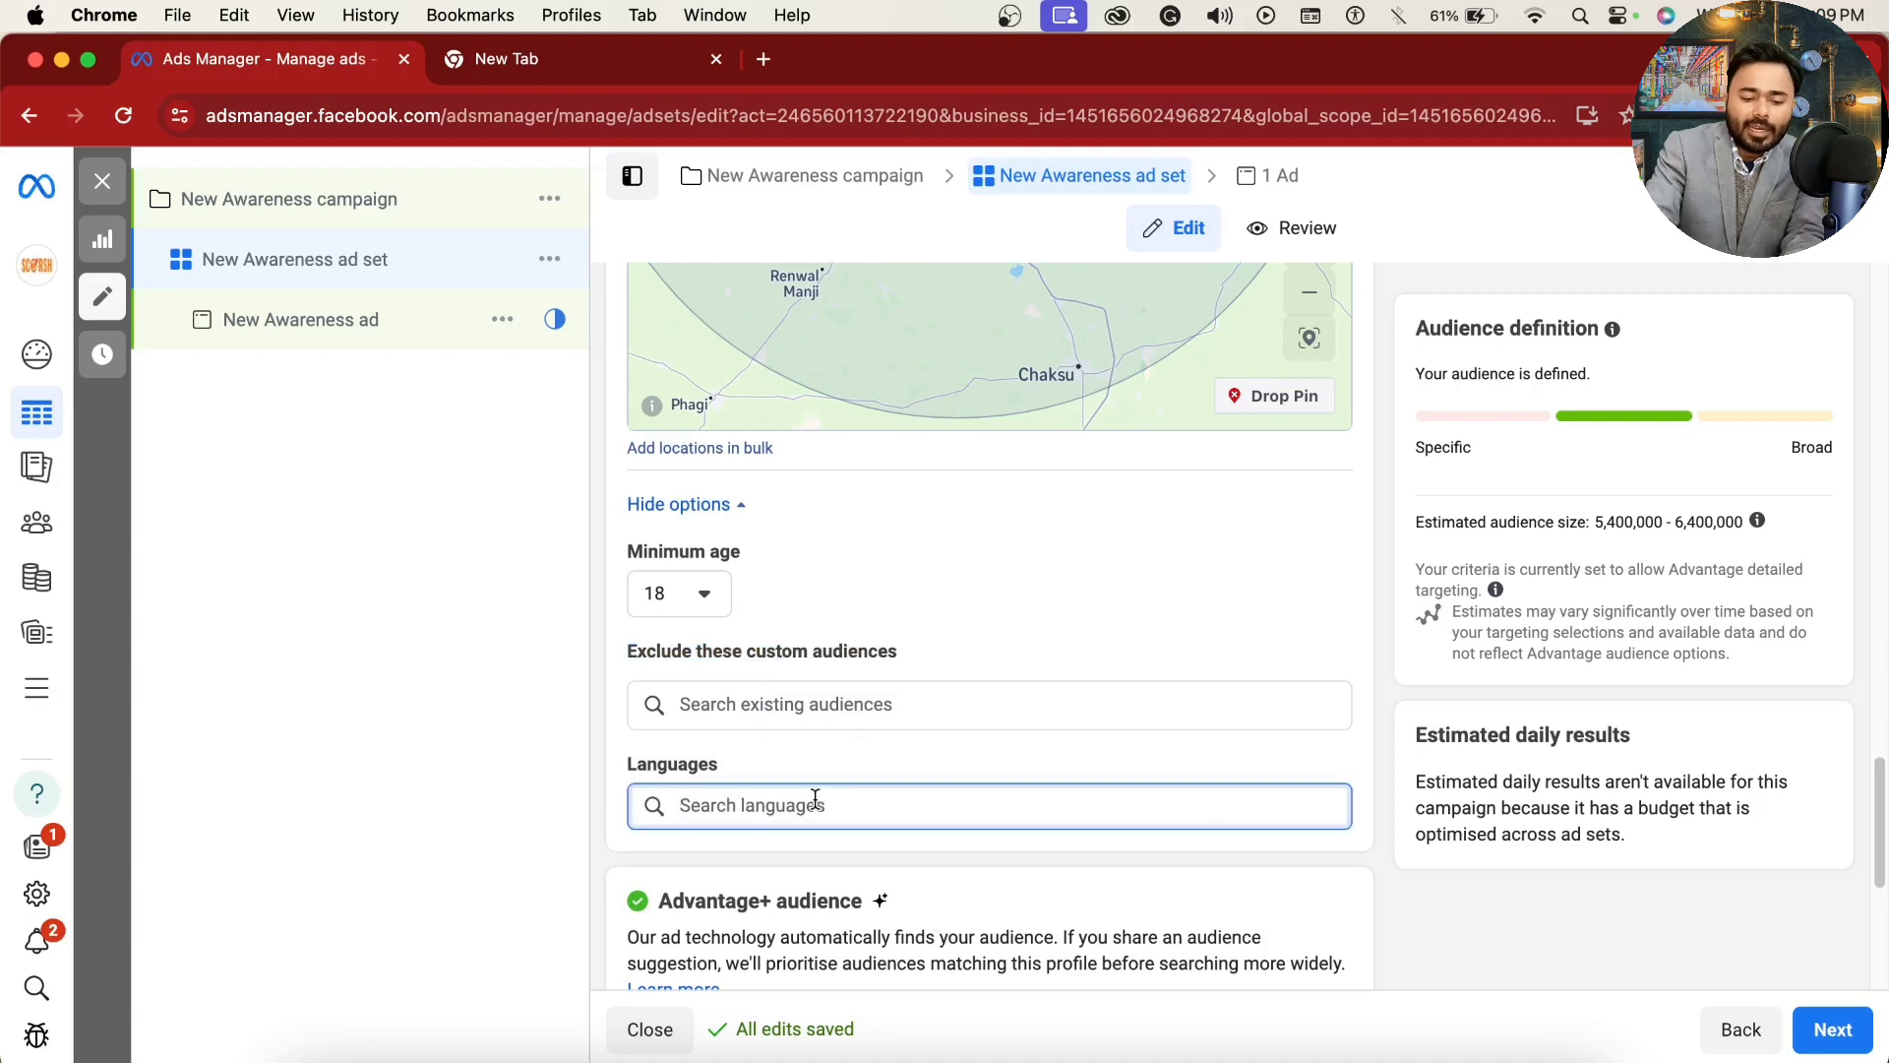
{"action": "type", "text": "Hind"}
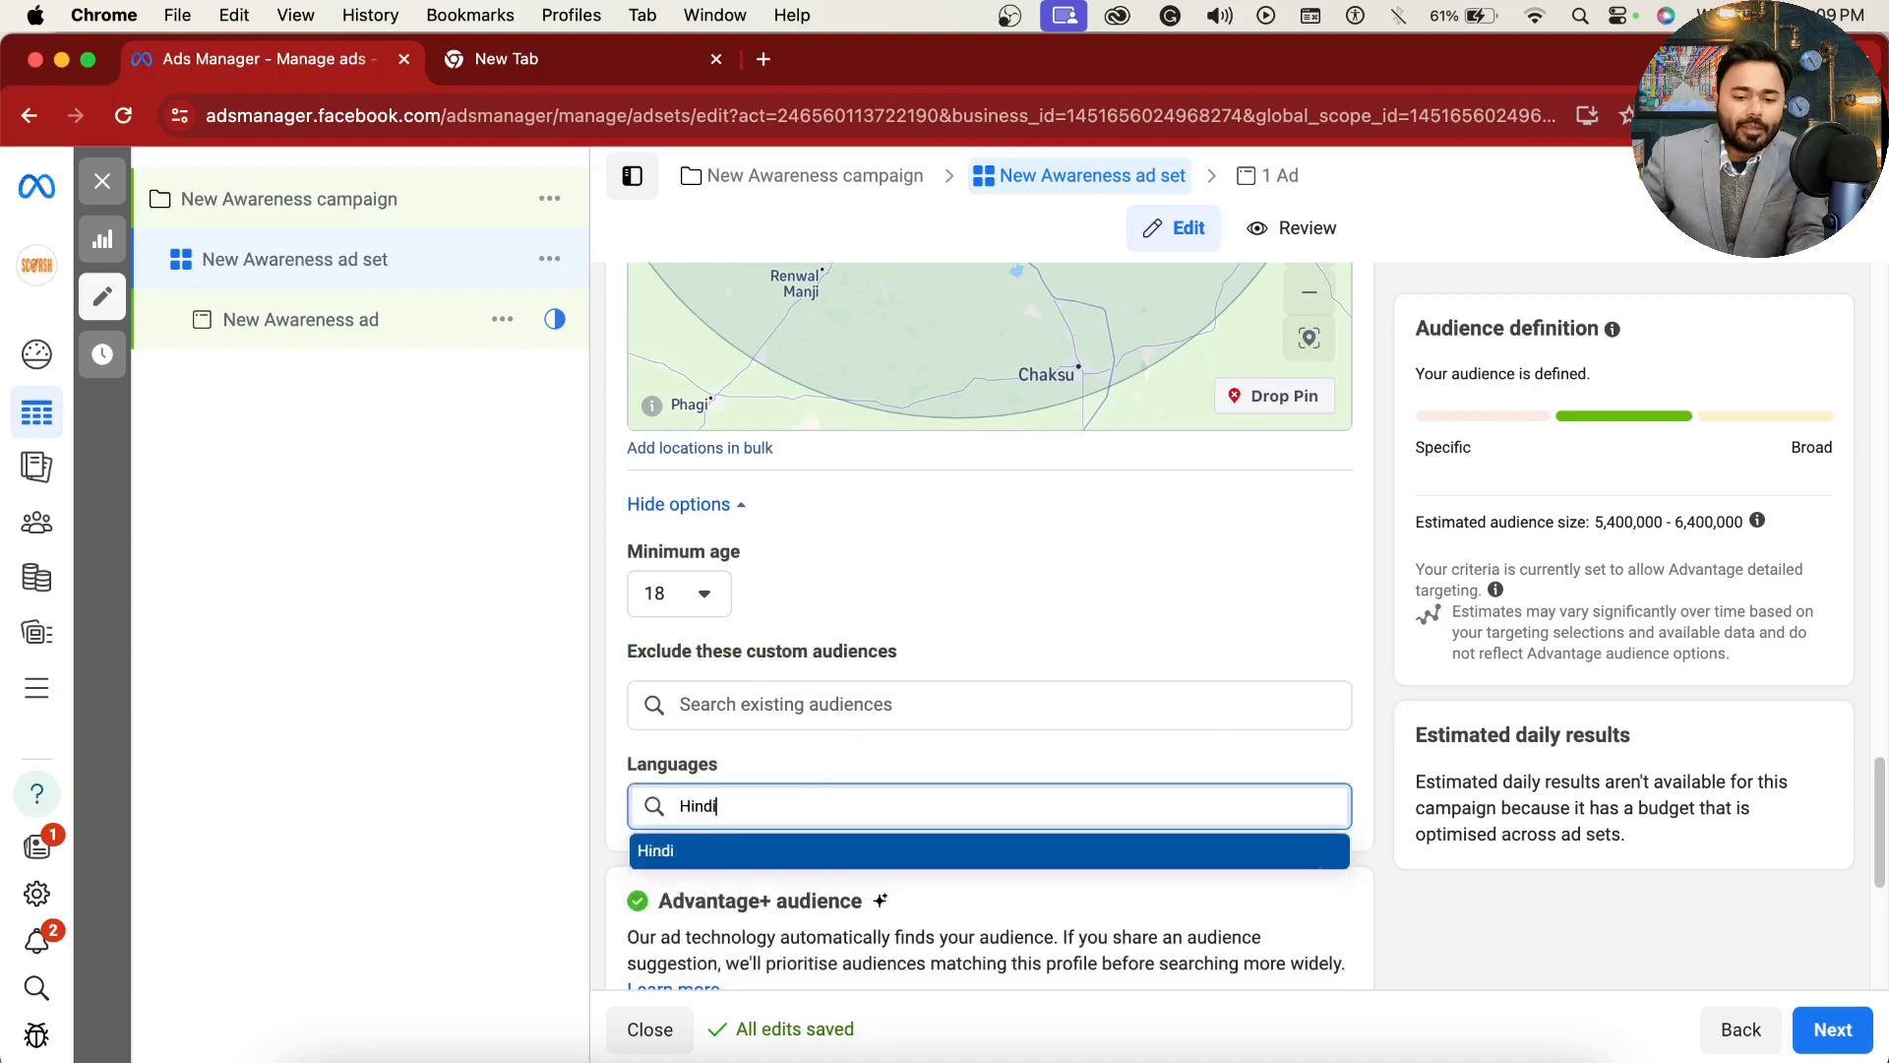
{"action": "type", "text": "i"}
{"action": "left_click", "coordinate": [771, 854]}
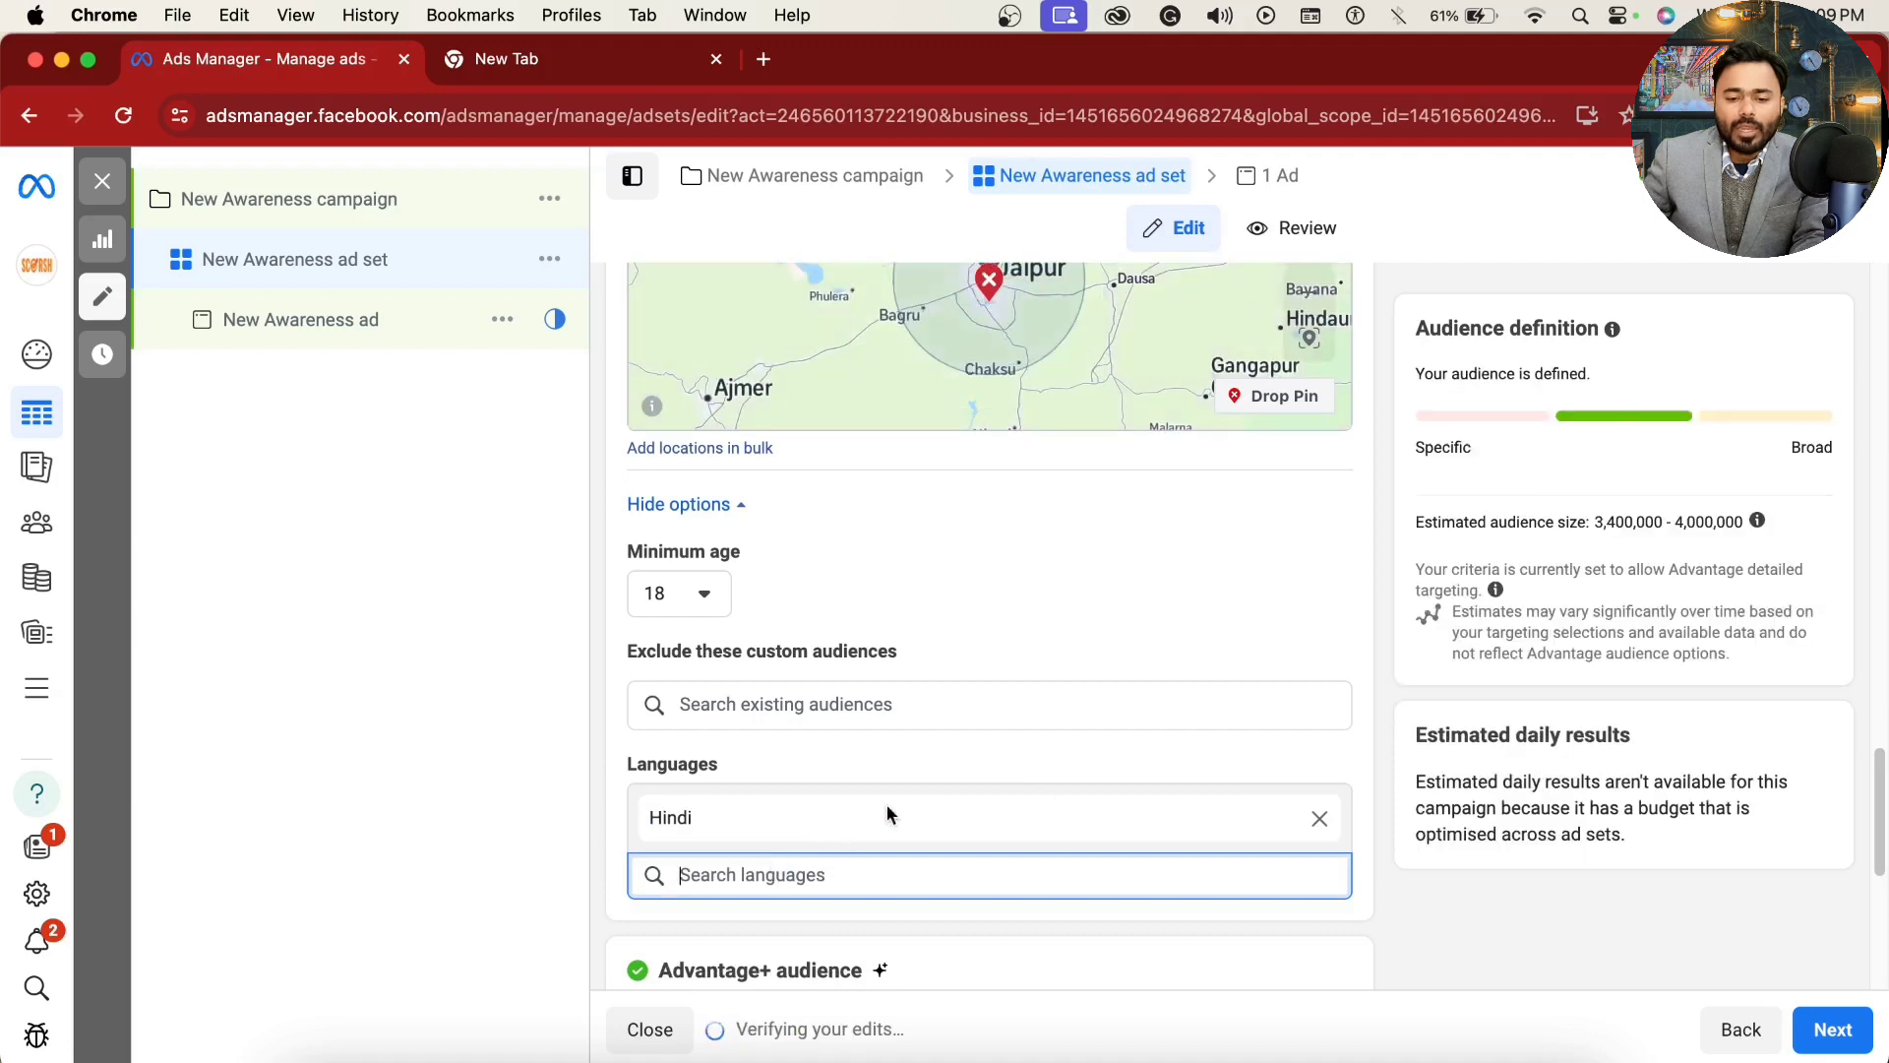
{"action": "type", "text": "E"}
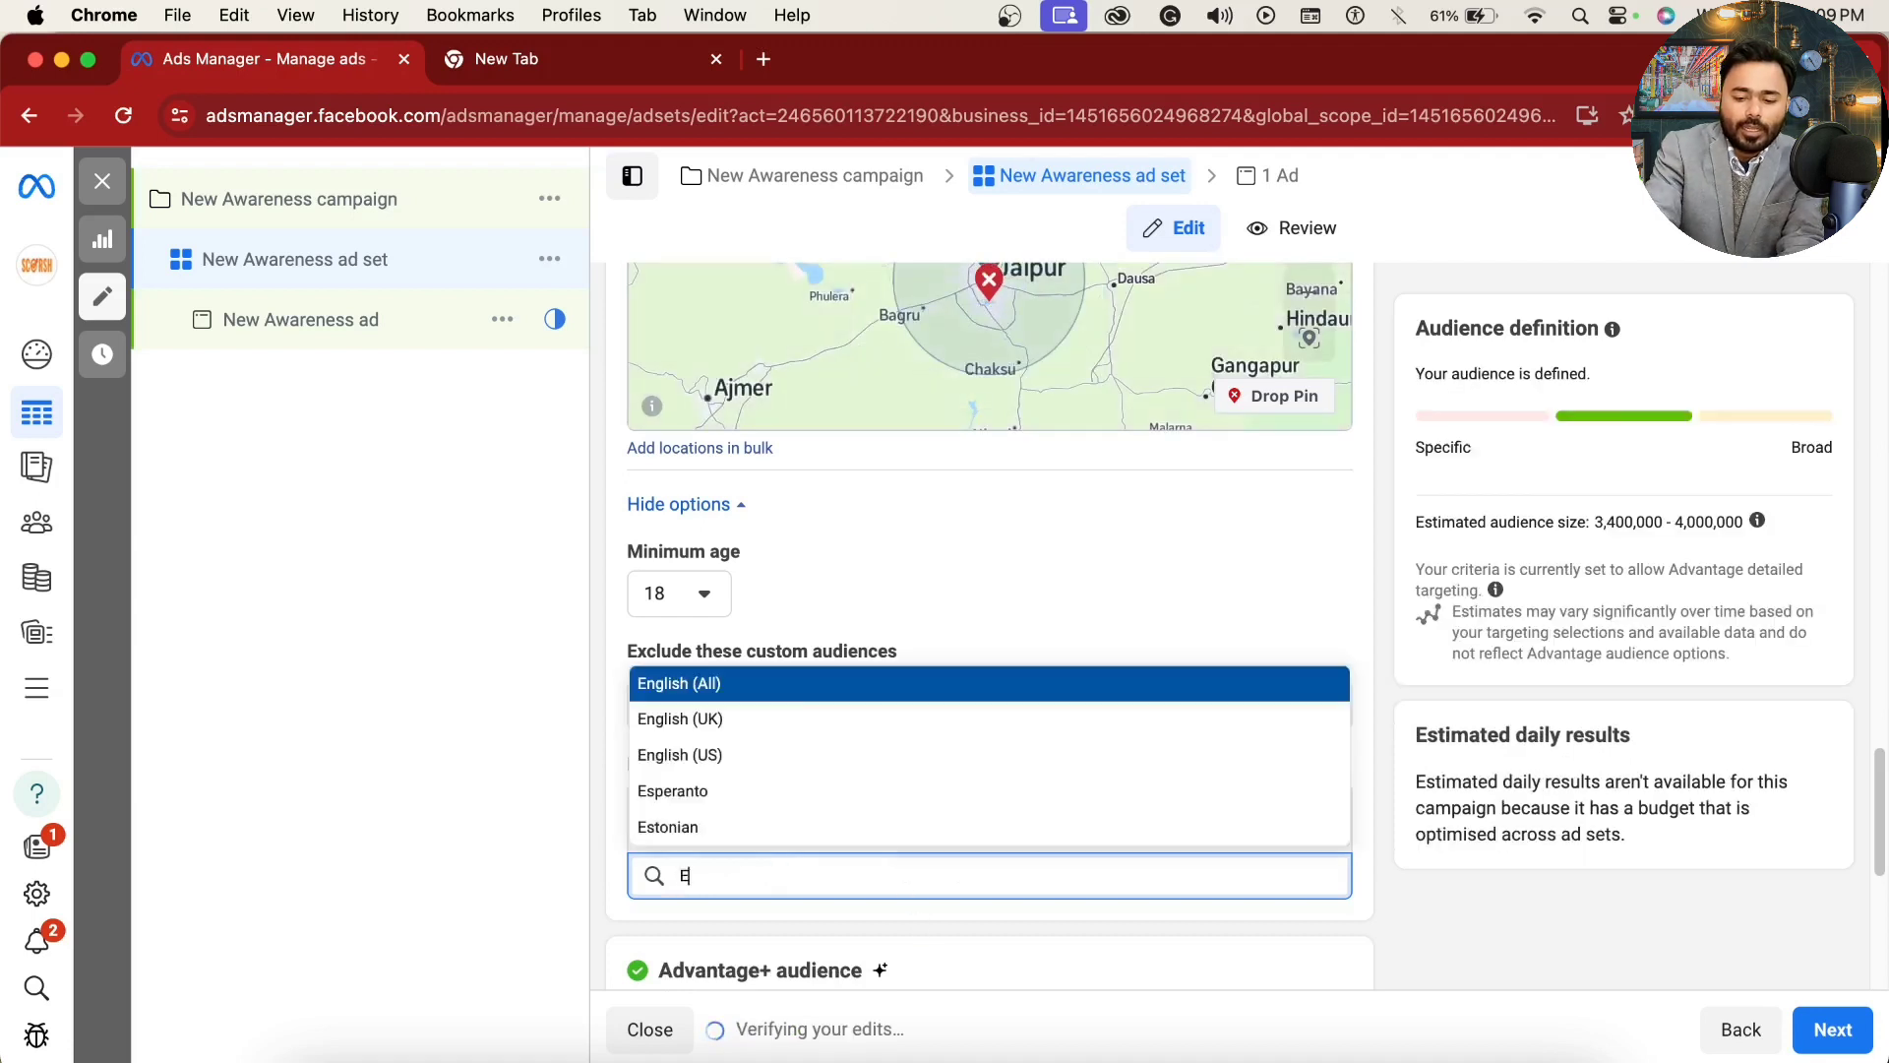
{"action": "type", "text": "ngli"}
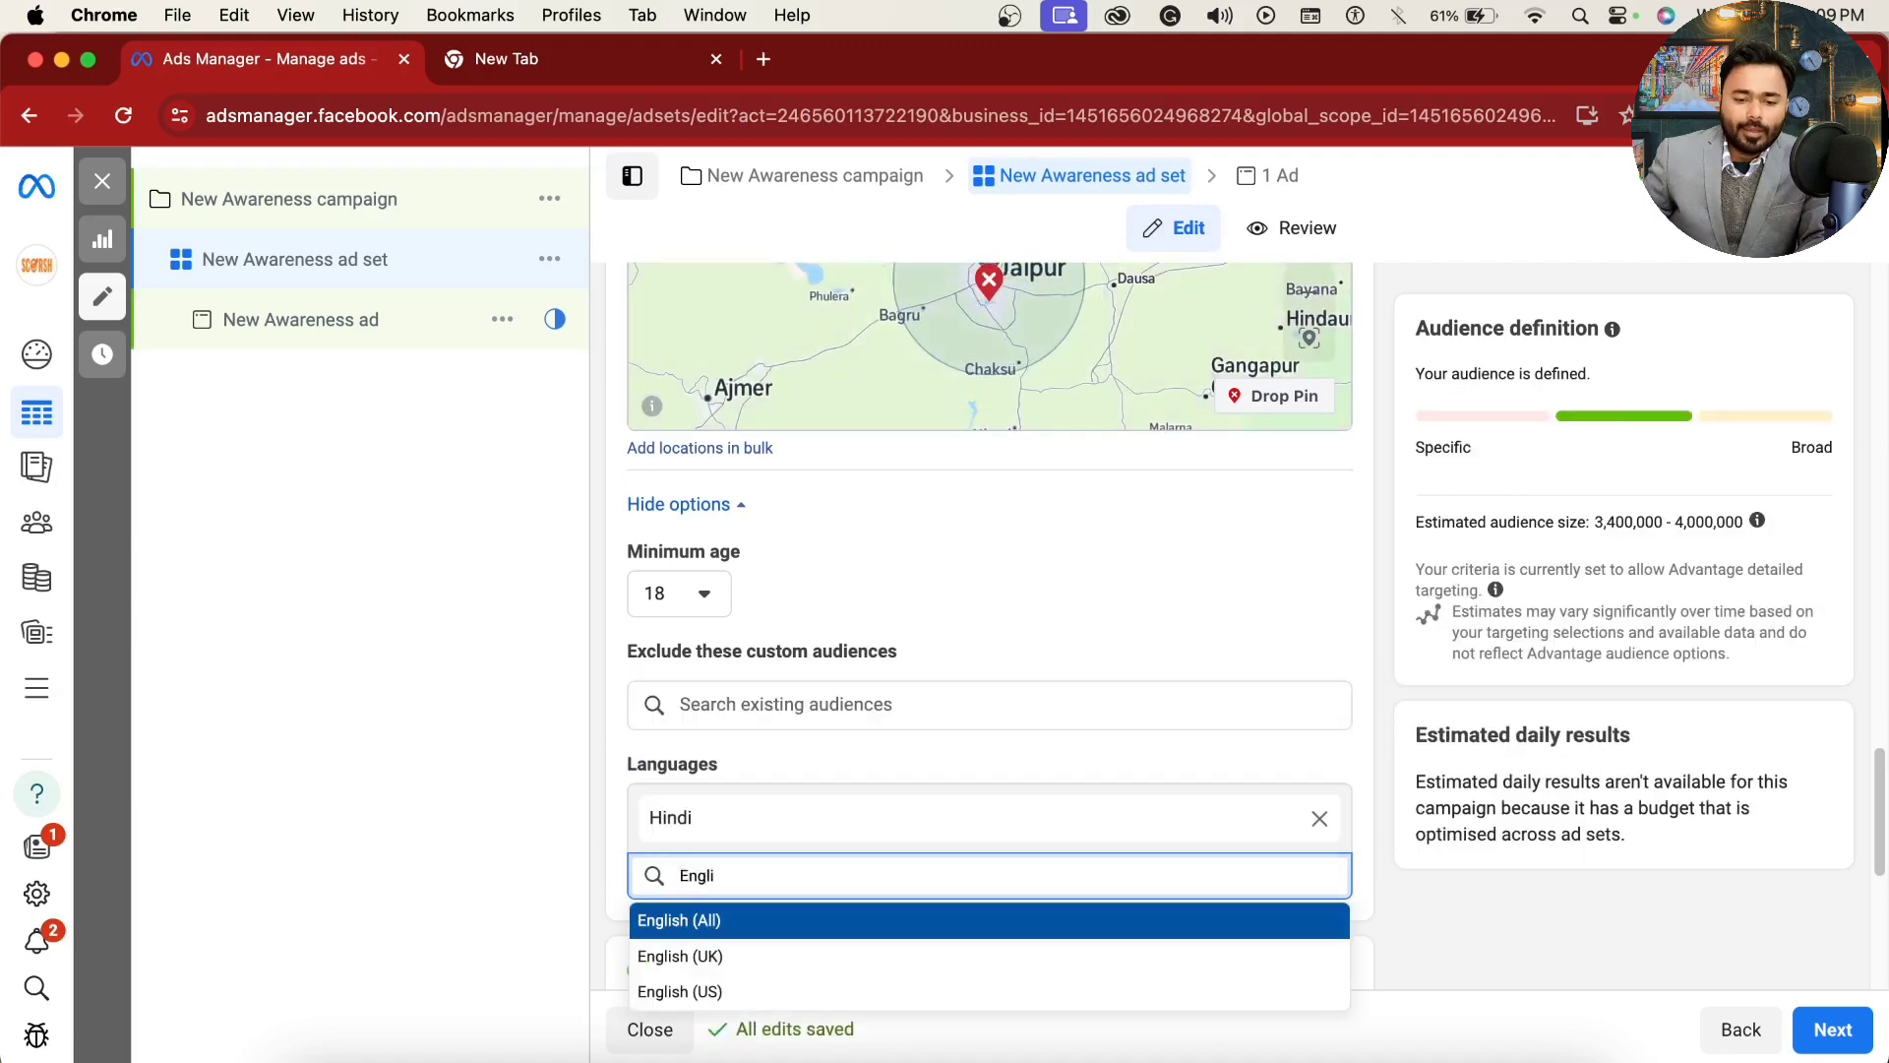
{"action": "left_click", "coordinate": [740, 957]}
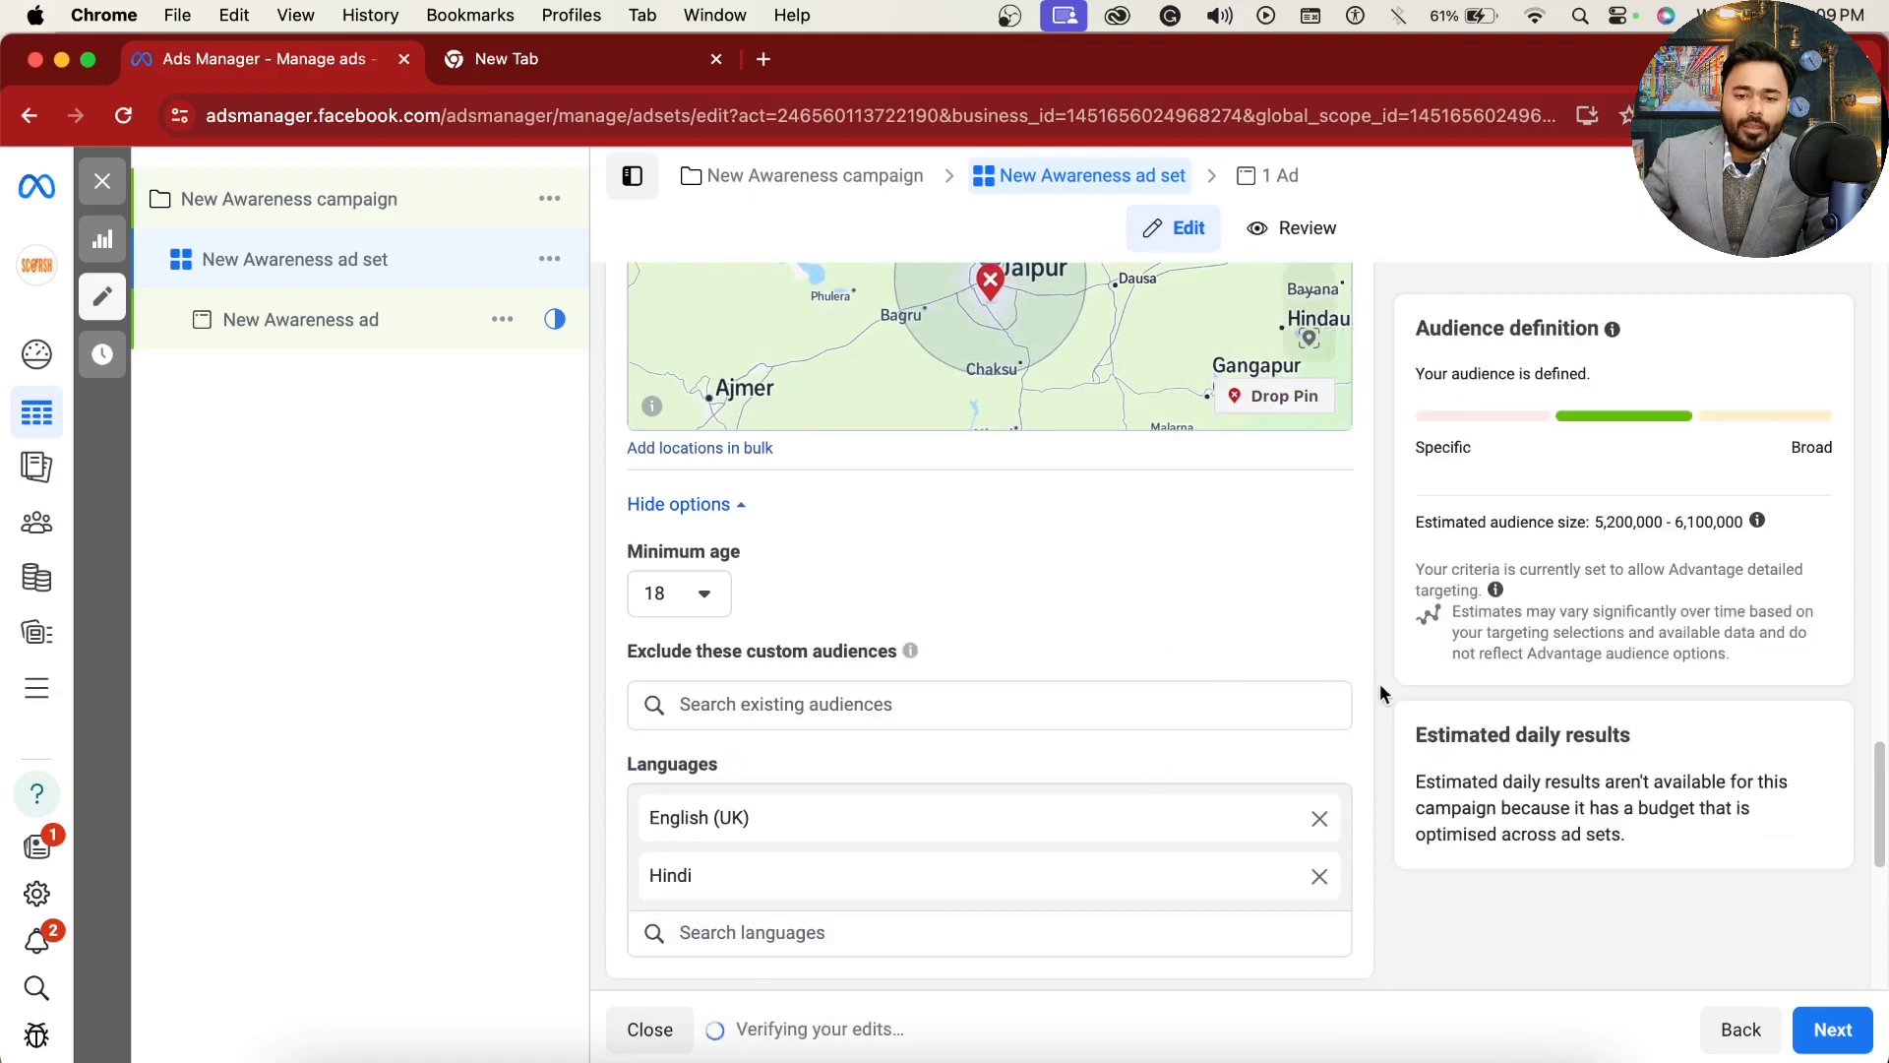
{"action": "scroll", "coordinate": [1375, 694], "scroll_direction": "up", "scroll_amount": 3}
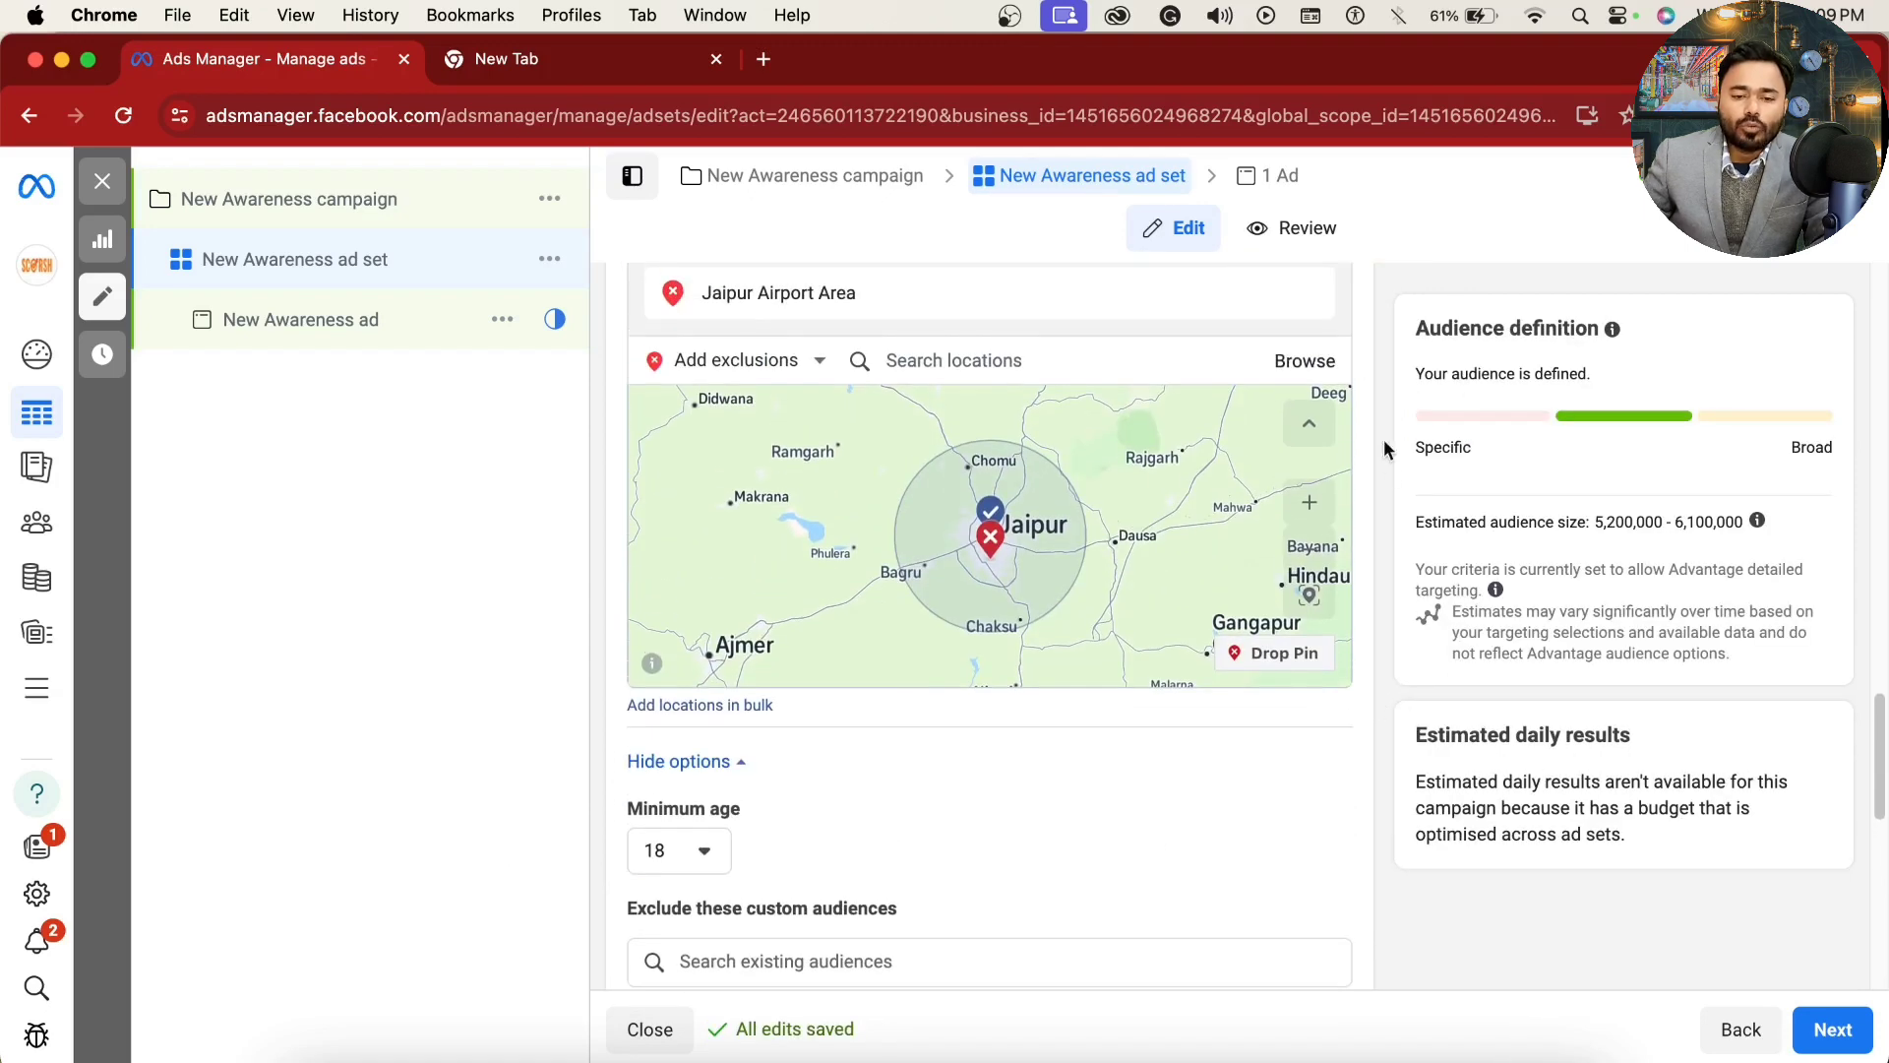
{"action": "scroll", "coordinate": [1391, 491], "scroll_direction": "up", "scroll_amount": 4}
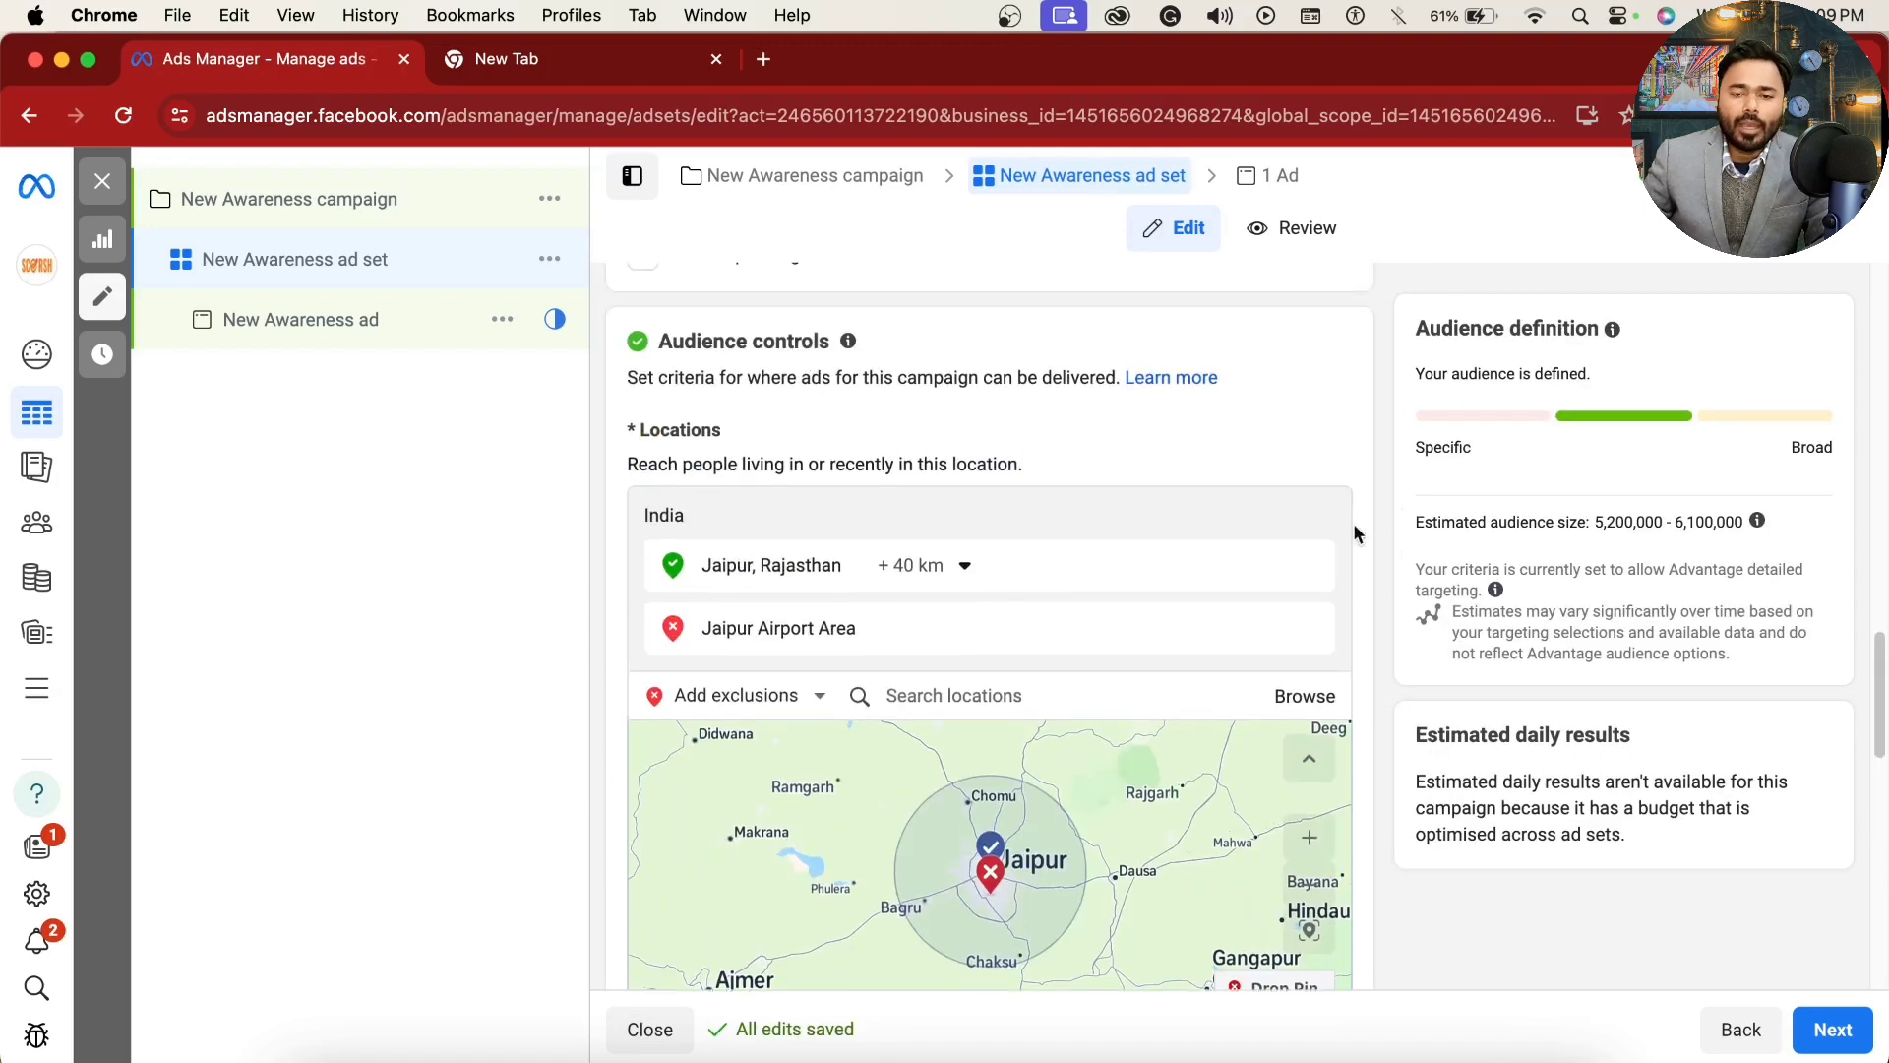
{"action": "scroll", "coordinate": [1354, 535], "scroll_direction": "down", "scroll_amount": 10}
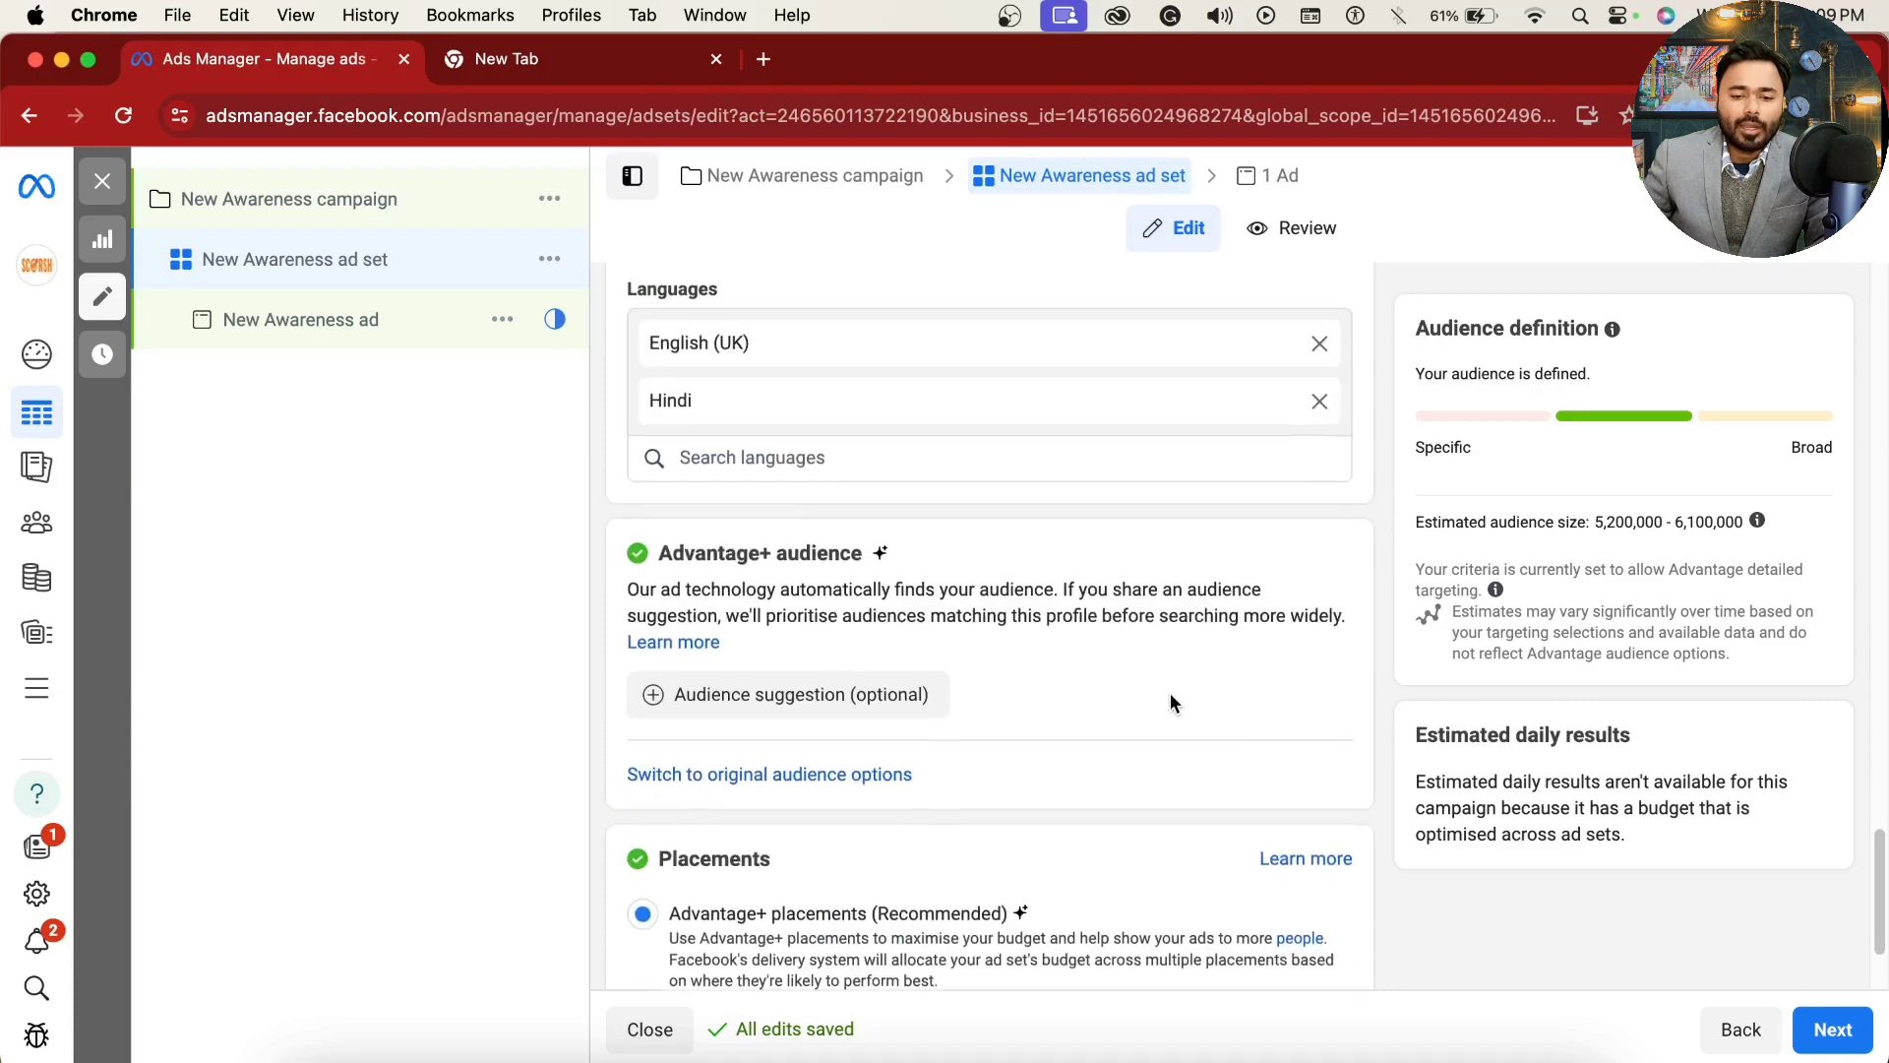
{"action": "scroll", "coordinate": [1171, 702], "scroll_direction": "up", "scroll_amount": 3}
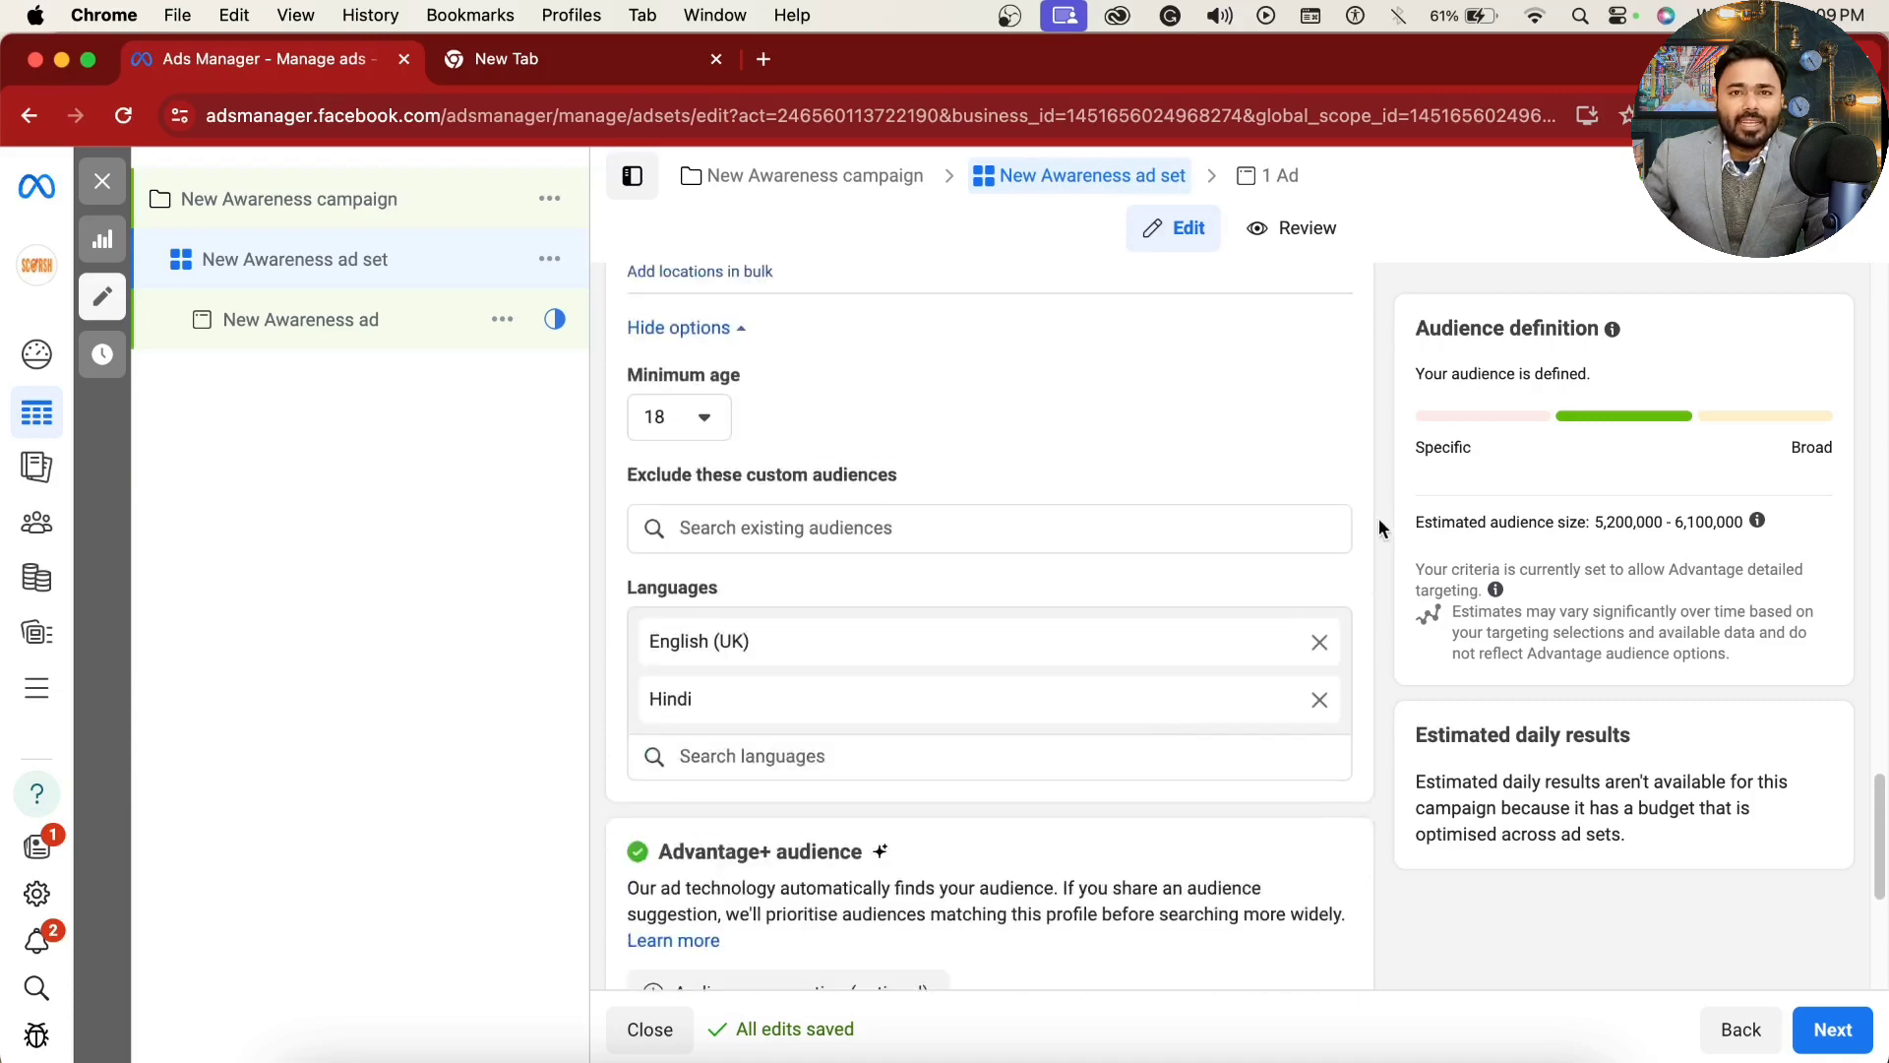
{"action": "scroll", "coordinate": [1256, 738], "scroll_direction": "down", "scroll_amount": 1}
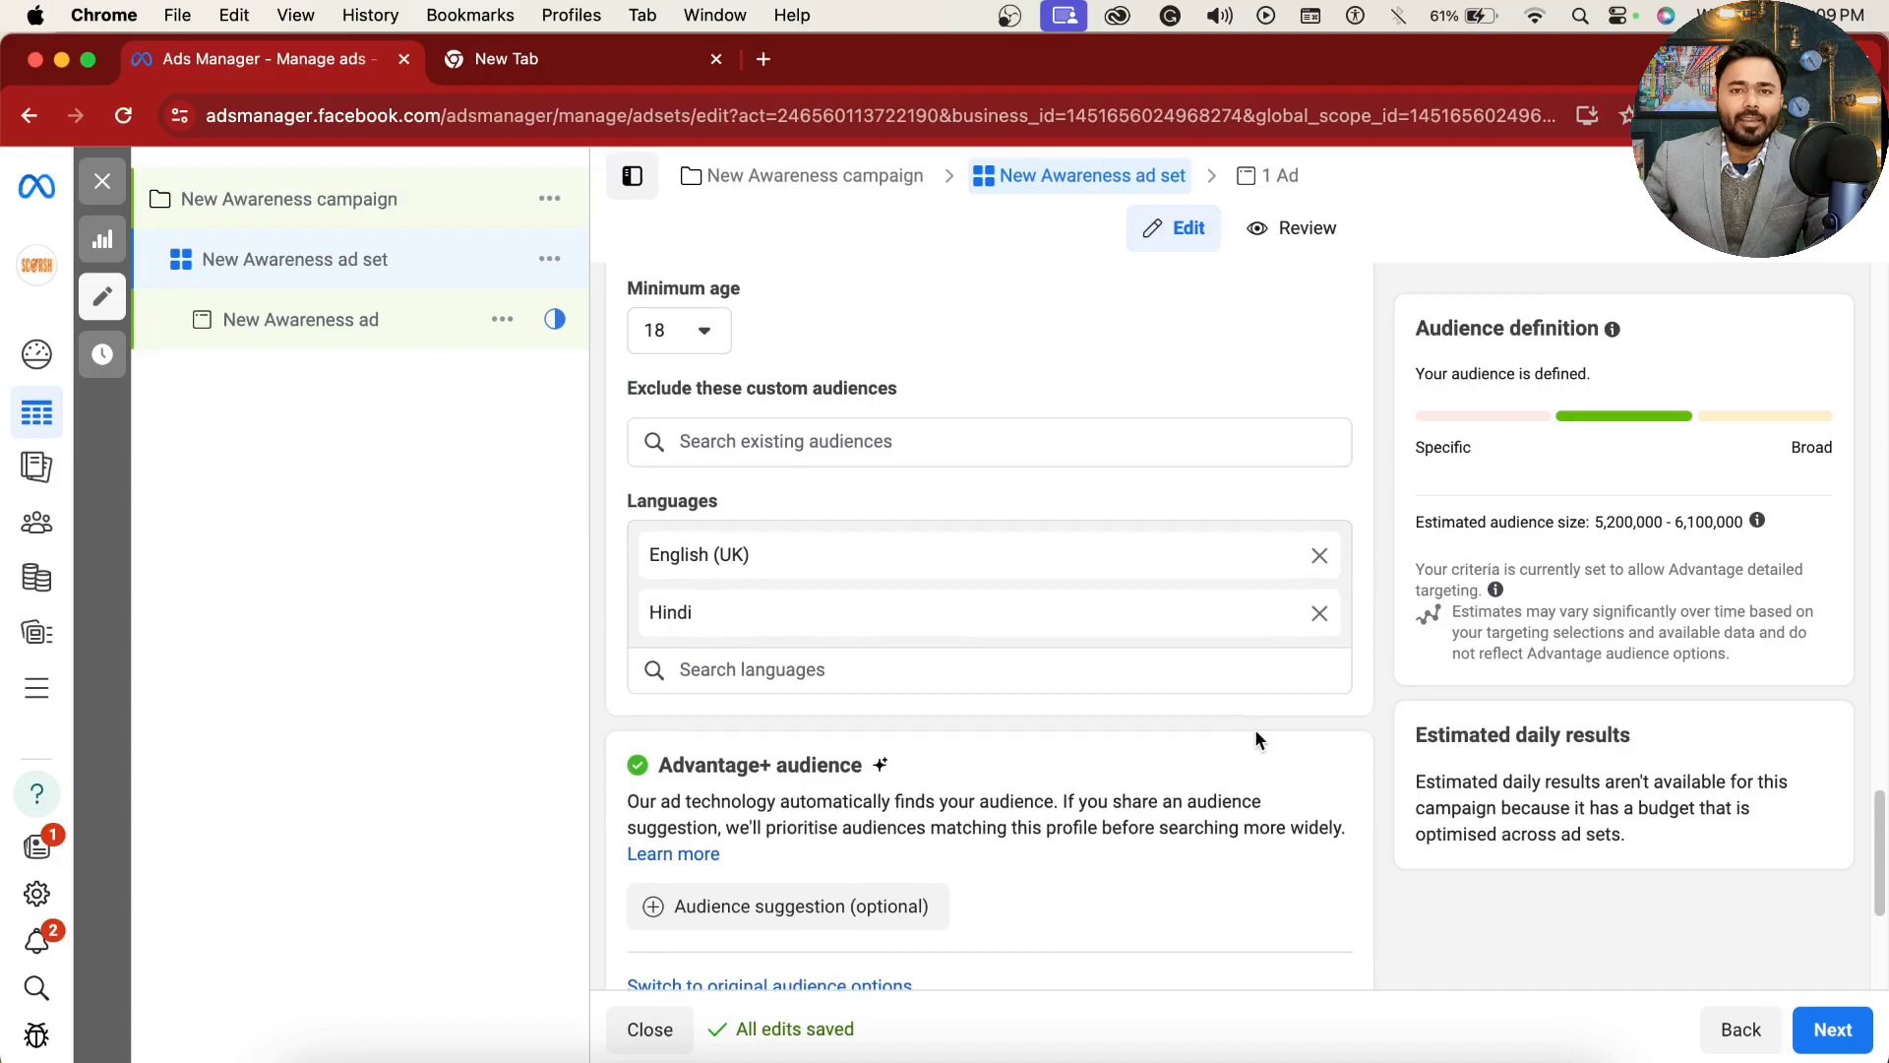